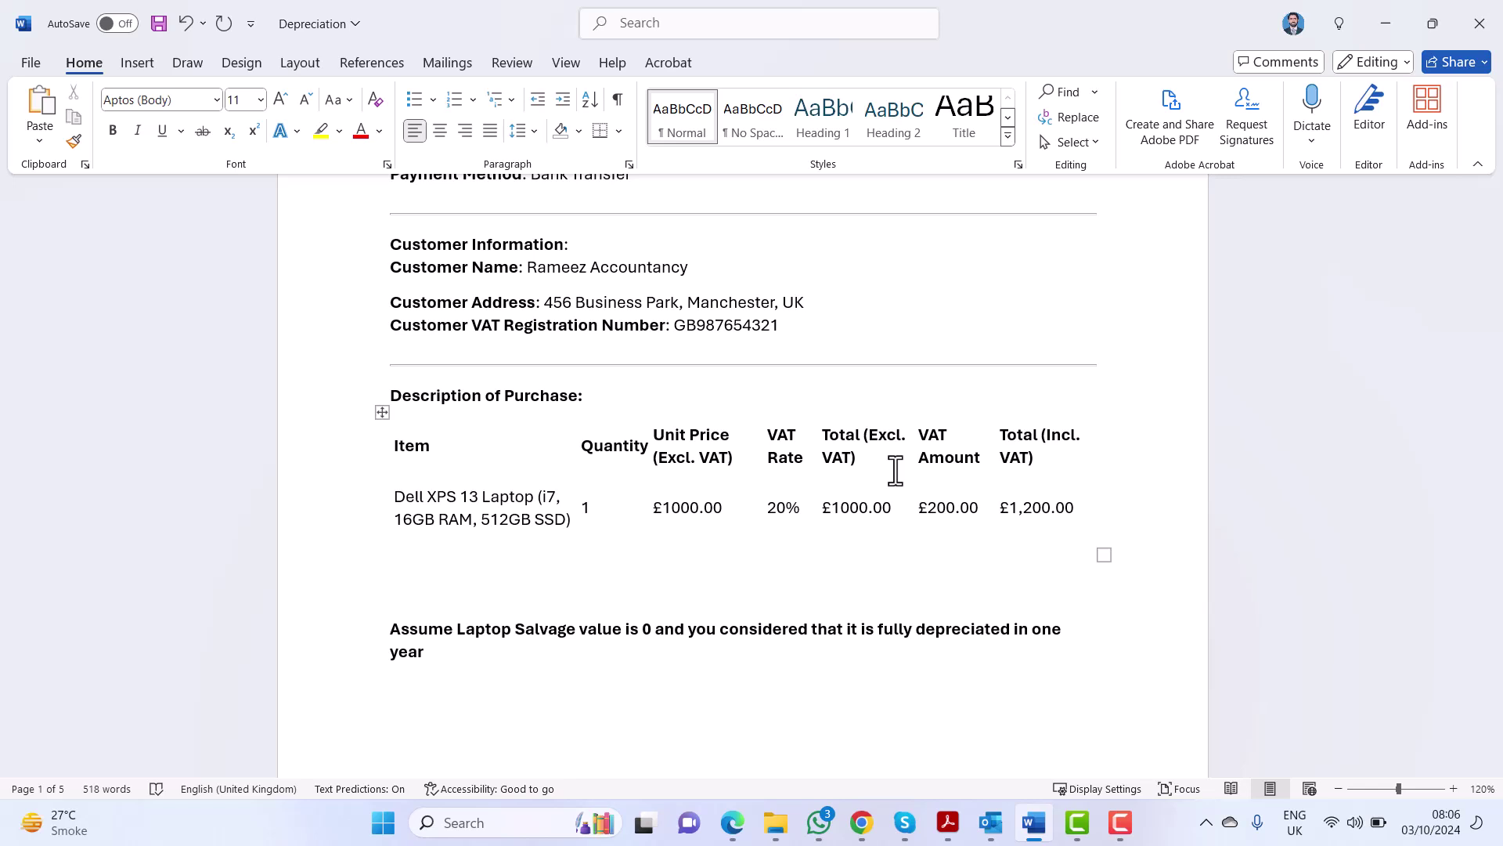
- Copy the item name "Dell XPS 13 Laptop" from the purchase table in the Depreciation document in Word
left_click(733, 822)
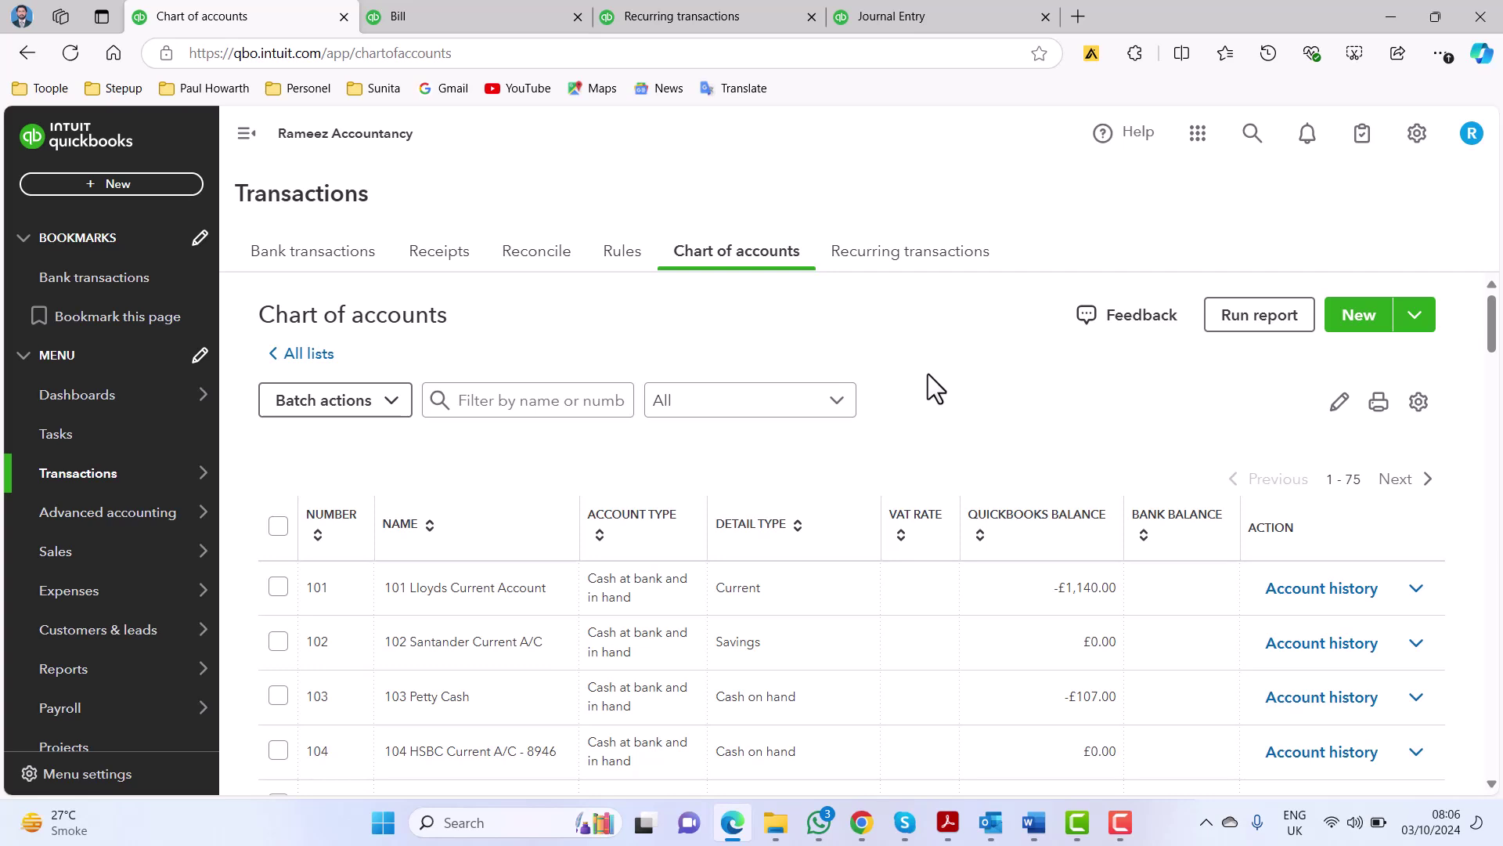
left_click(1034, 823)
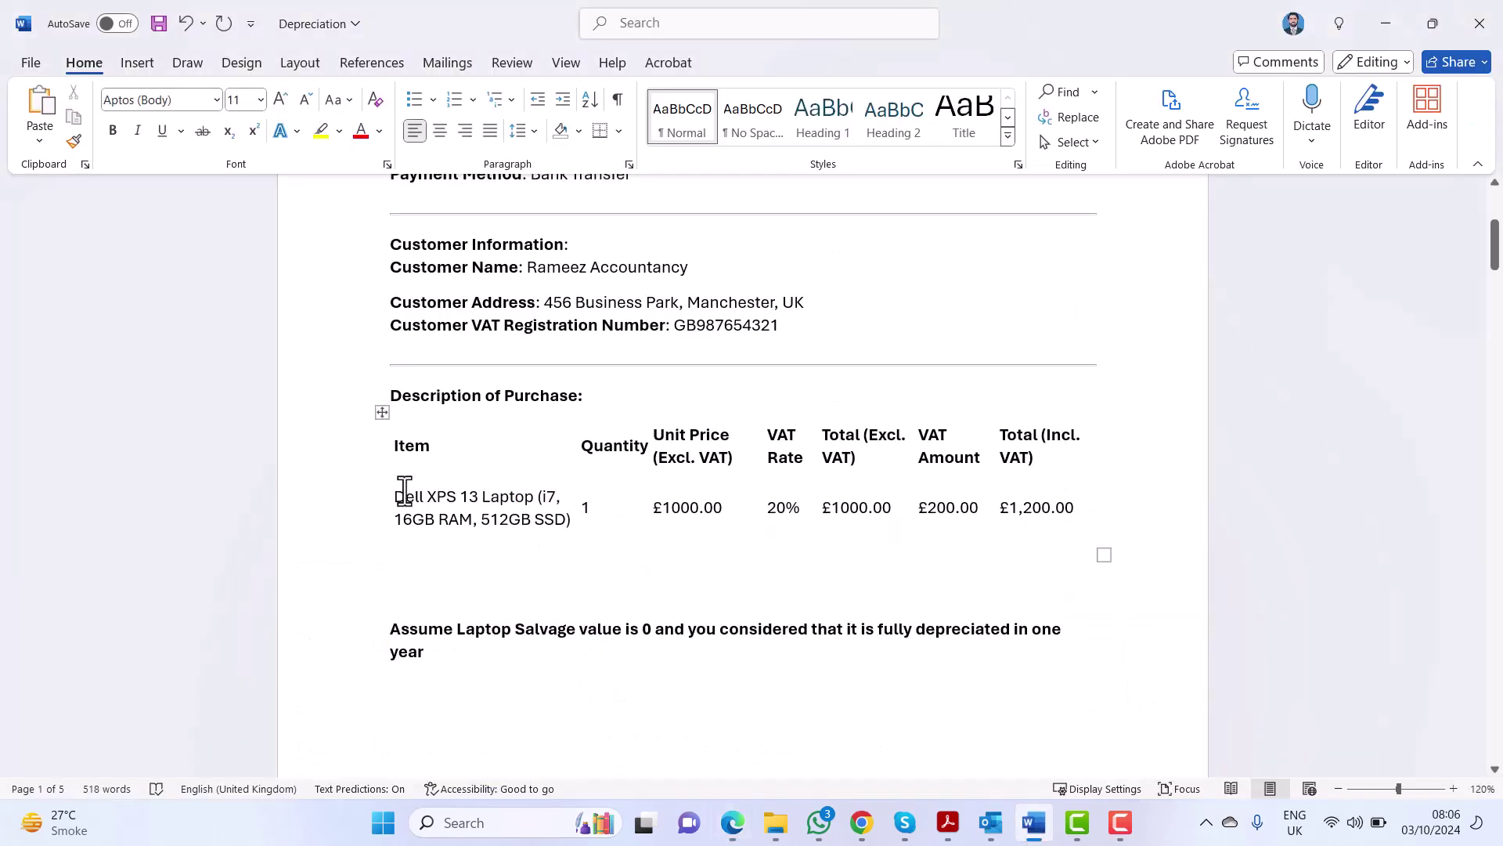
left_click_drag(395, 495, 539, 501)
- Switch to QuickBooks in the browser and look through the chart of accounts for the Computer Equipment - Cost account
left_click(732, 822)
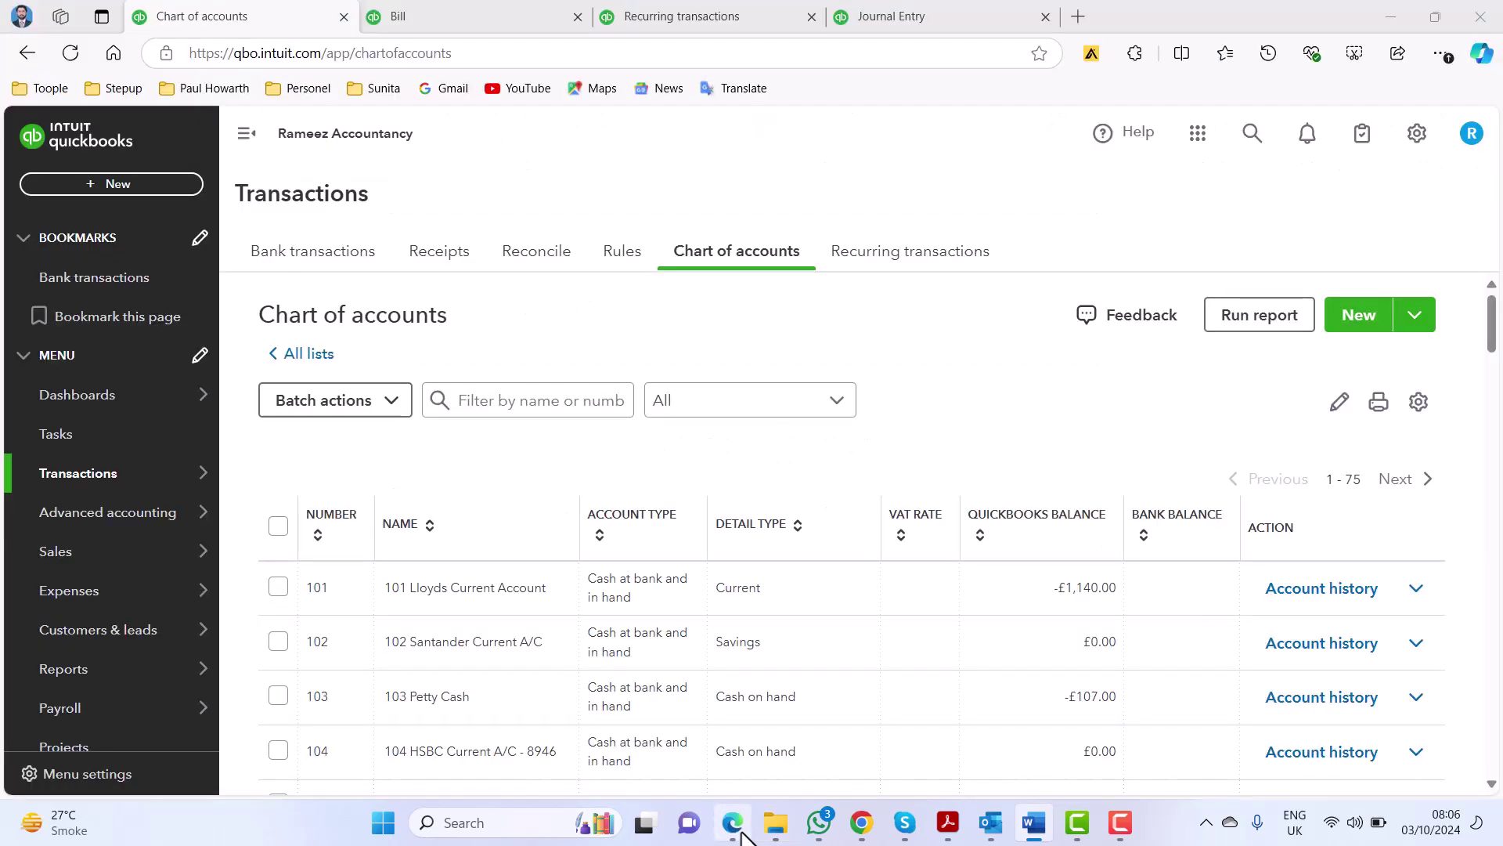
scroll(638, 662, "down", 10)
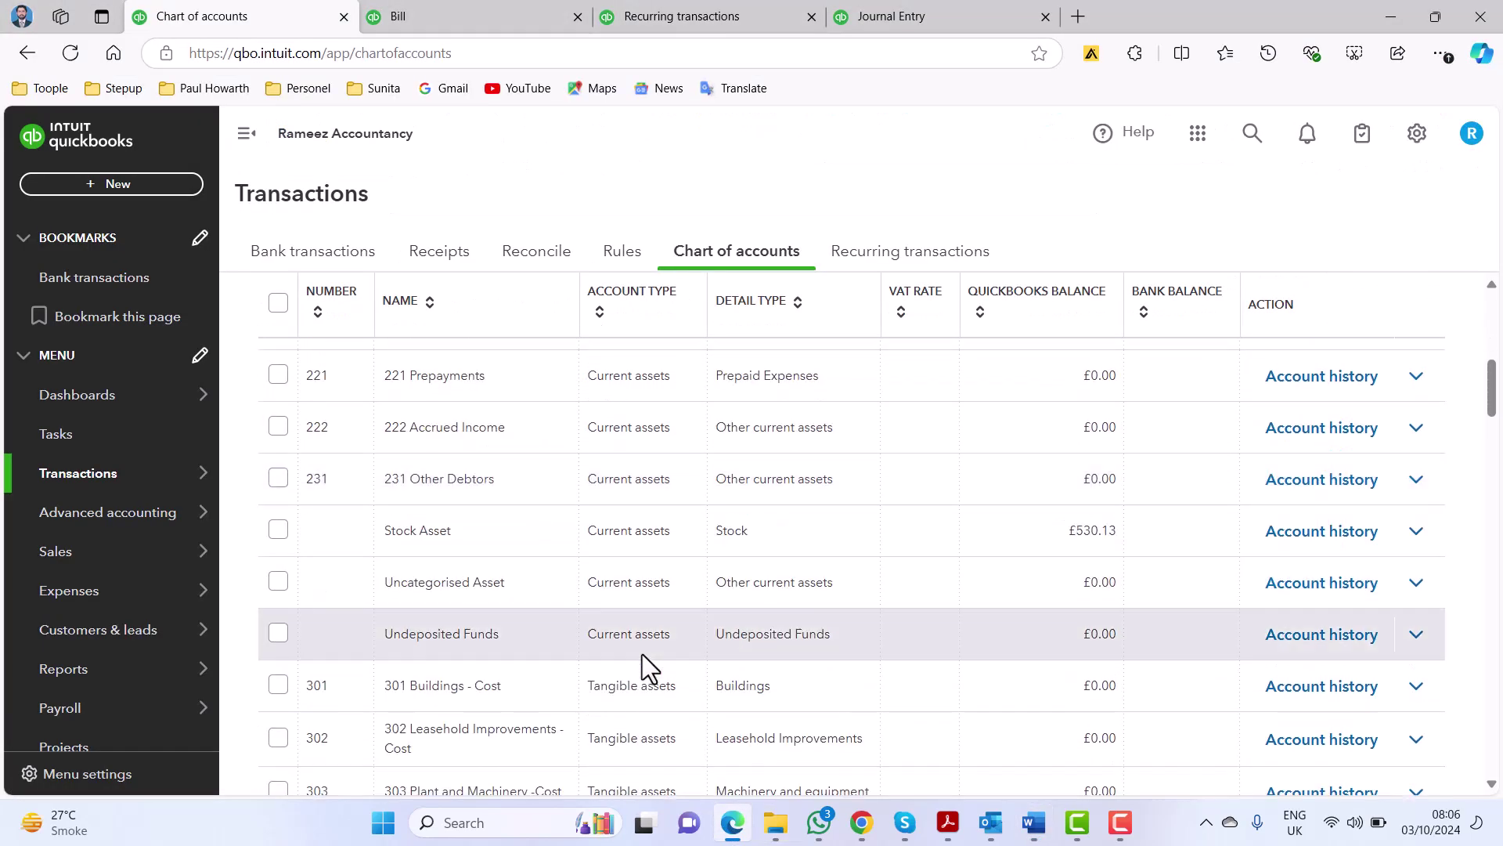
scroll(642, 654, "down", 4)
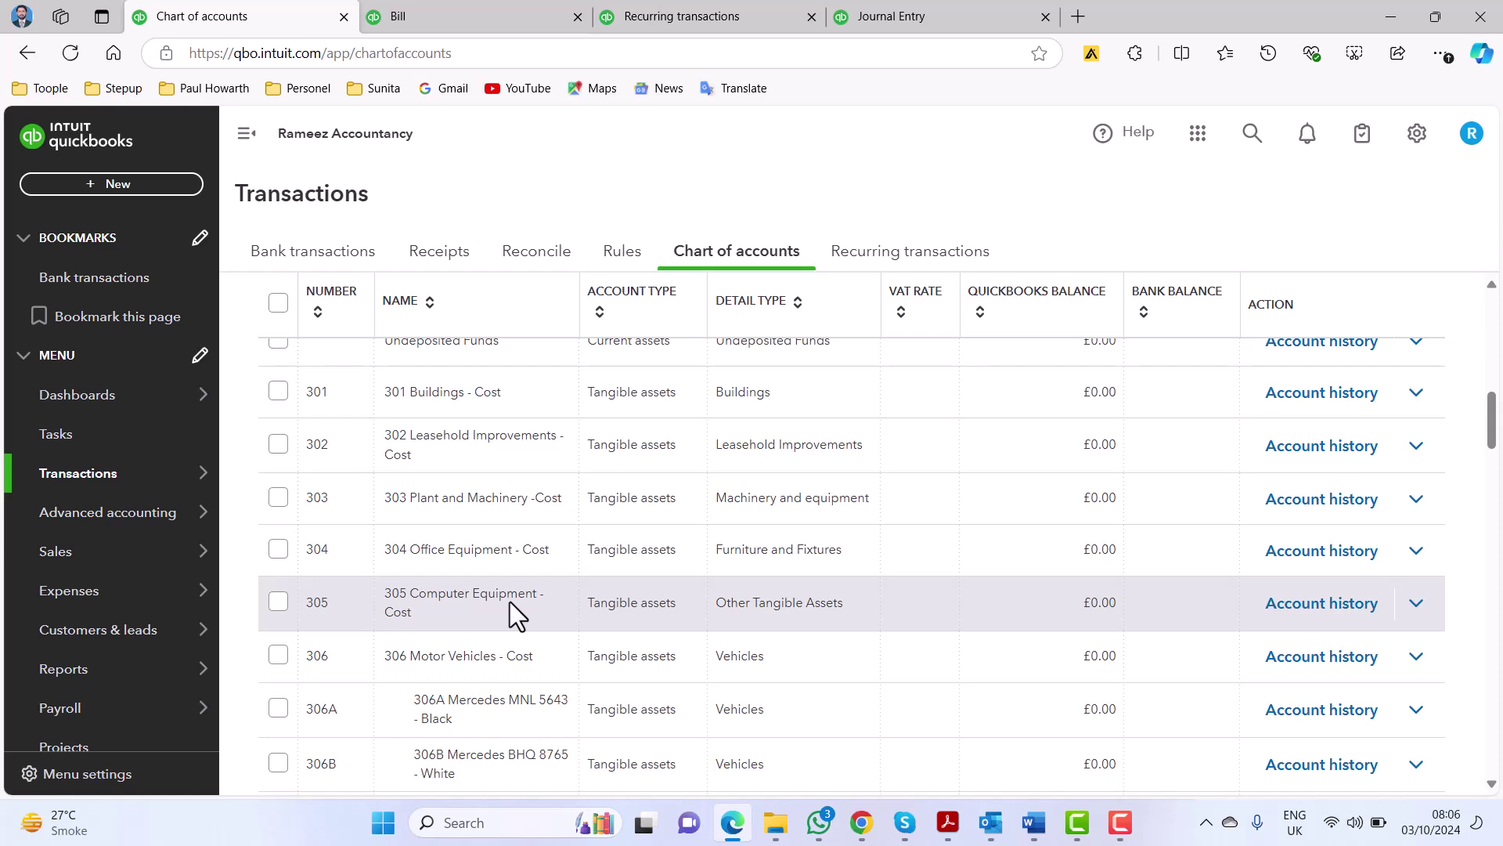
scroll(1202, 488, "up", 15)
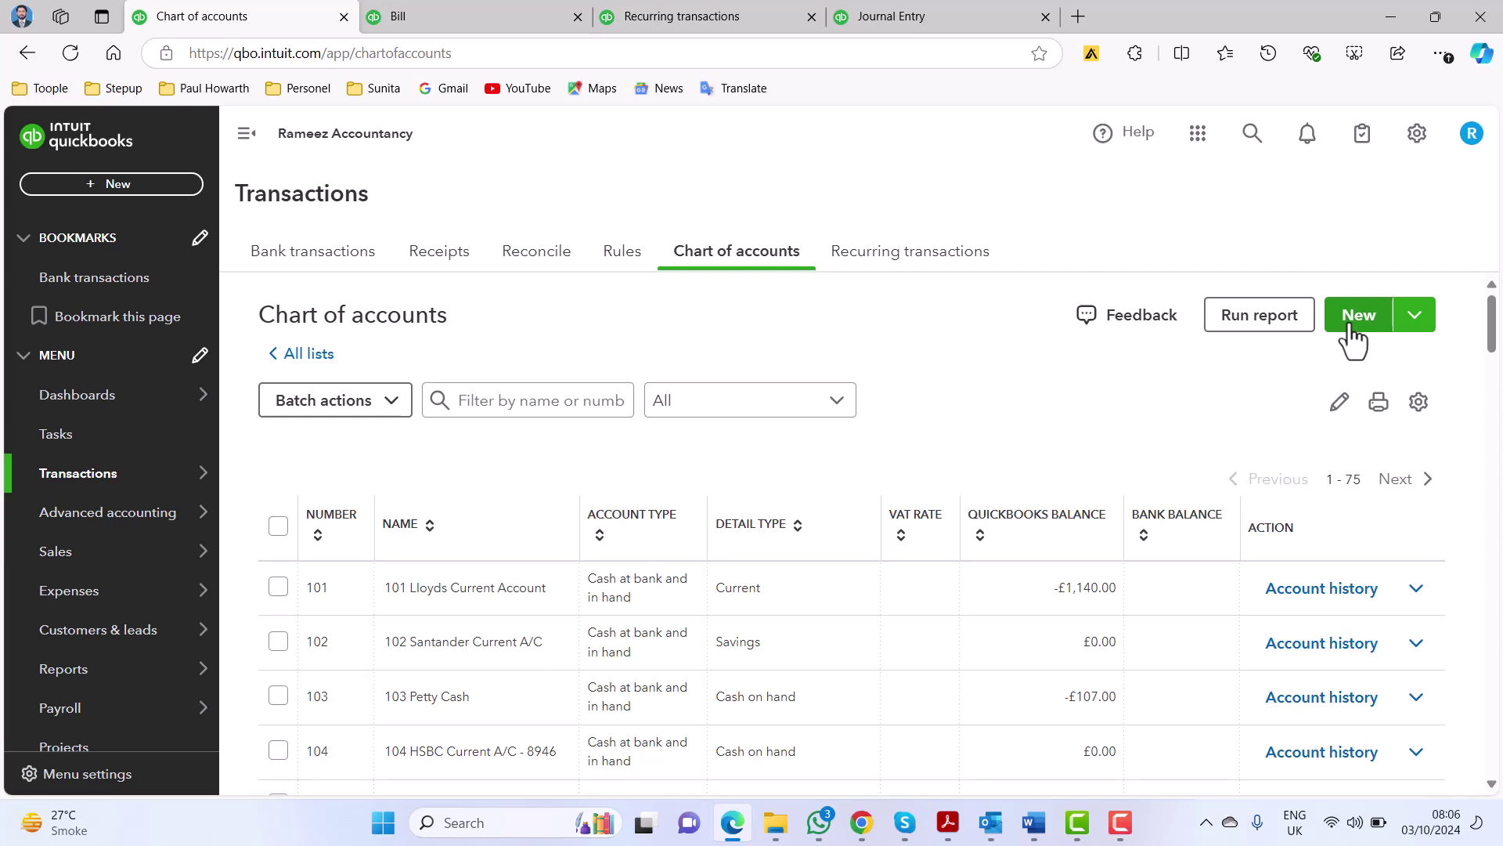
- Start a new account in the chart of accounts named "Dell XPS 13 Laptop" with account number 305A
left_click(1349, 324)
left_click(1370, 318)
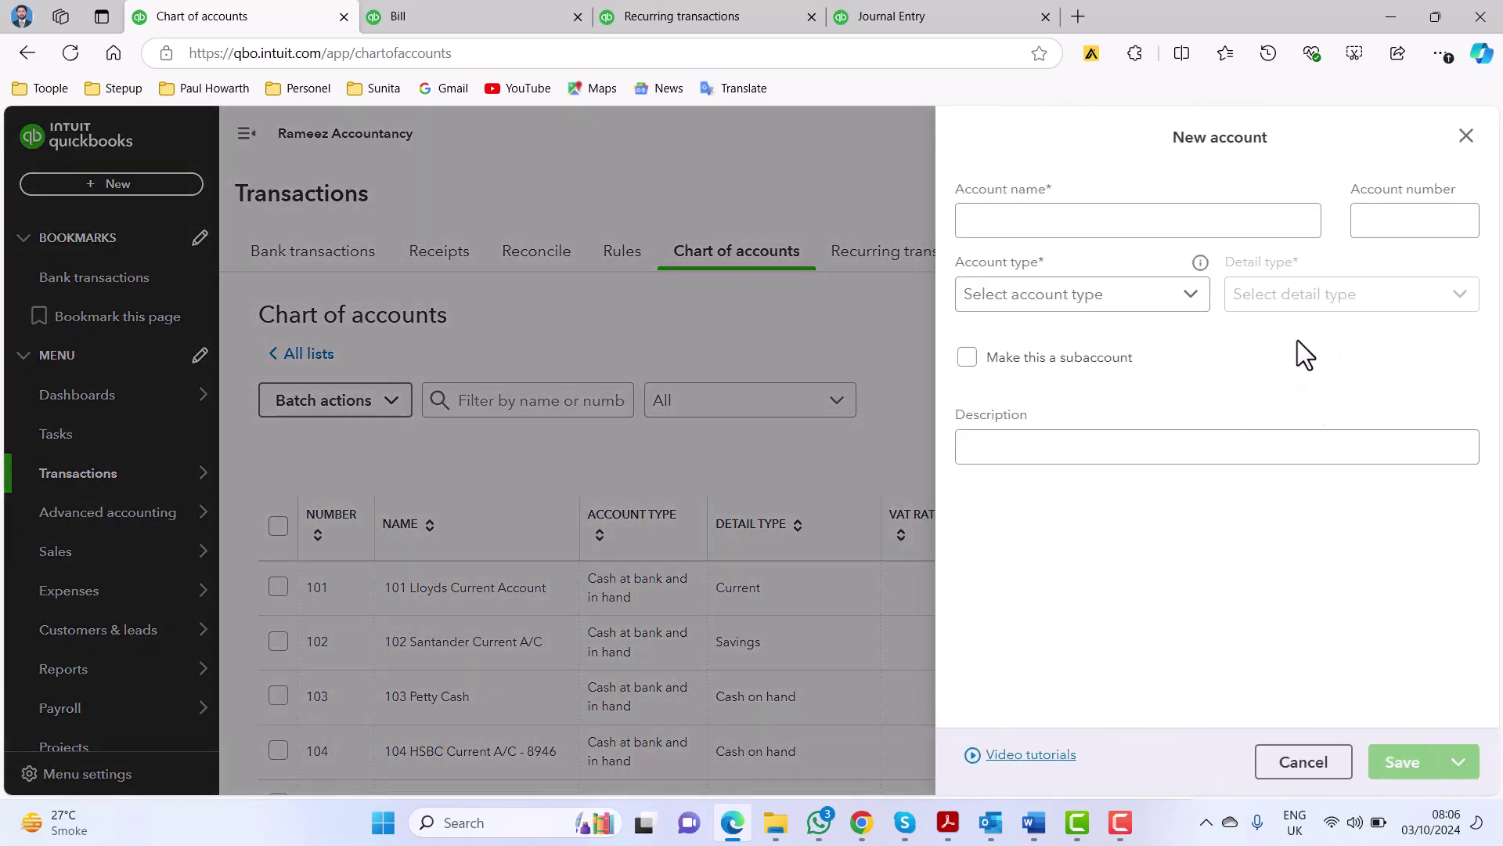
mouse_move(1200, 262)
left_click(998, 225)
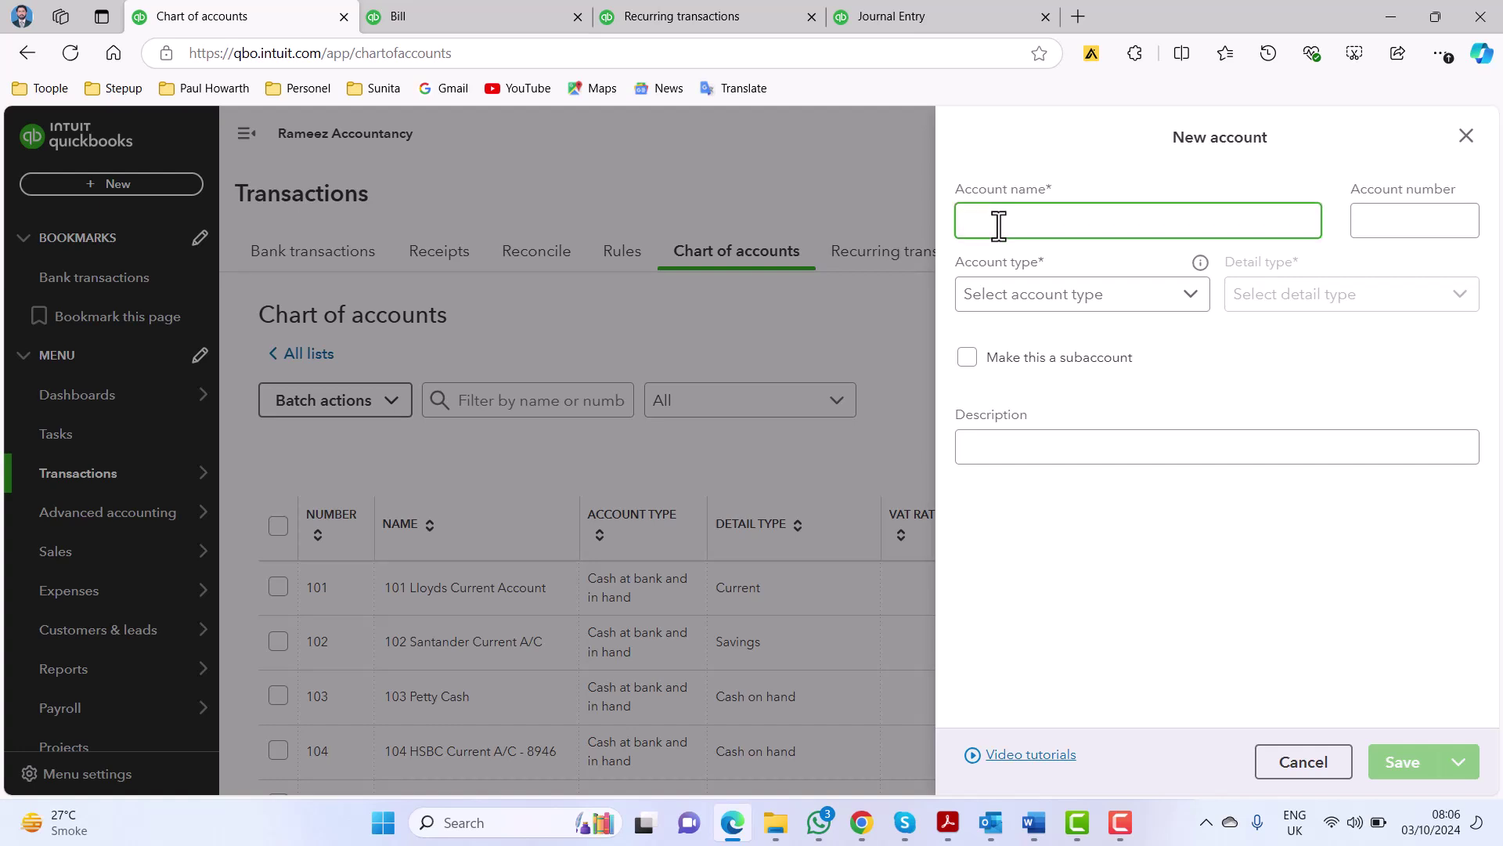
type("Dell XPS 13 Laptop")
left_click(1426, 220)
left_click(1427, 219)
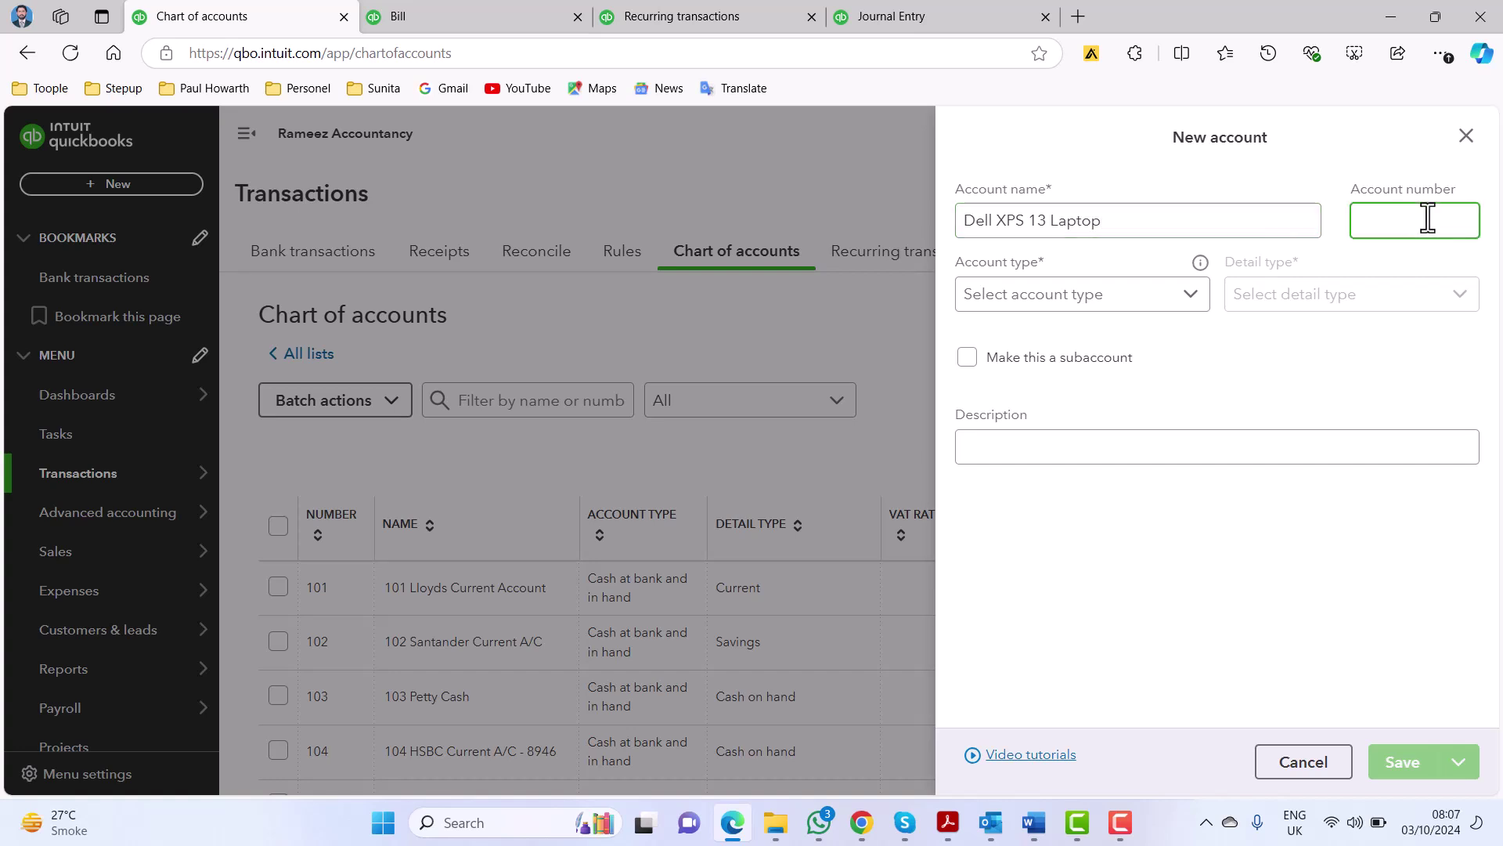
type("305A")
- Make the new account a subaccount of 305 Computer Equipment - Cost
left_click(967, 358)
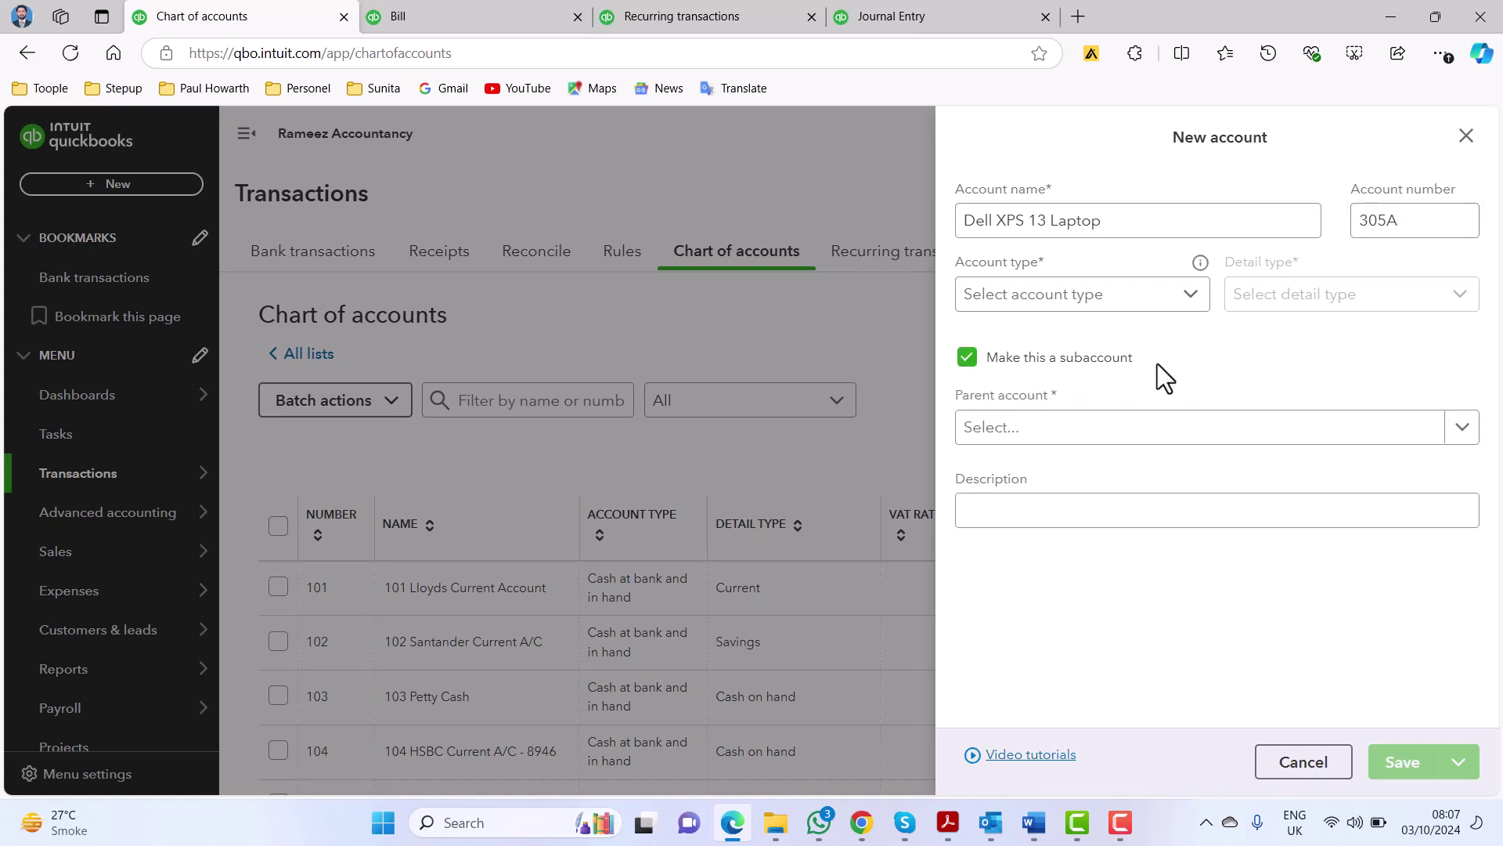
left_click(1461, 426)
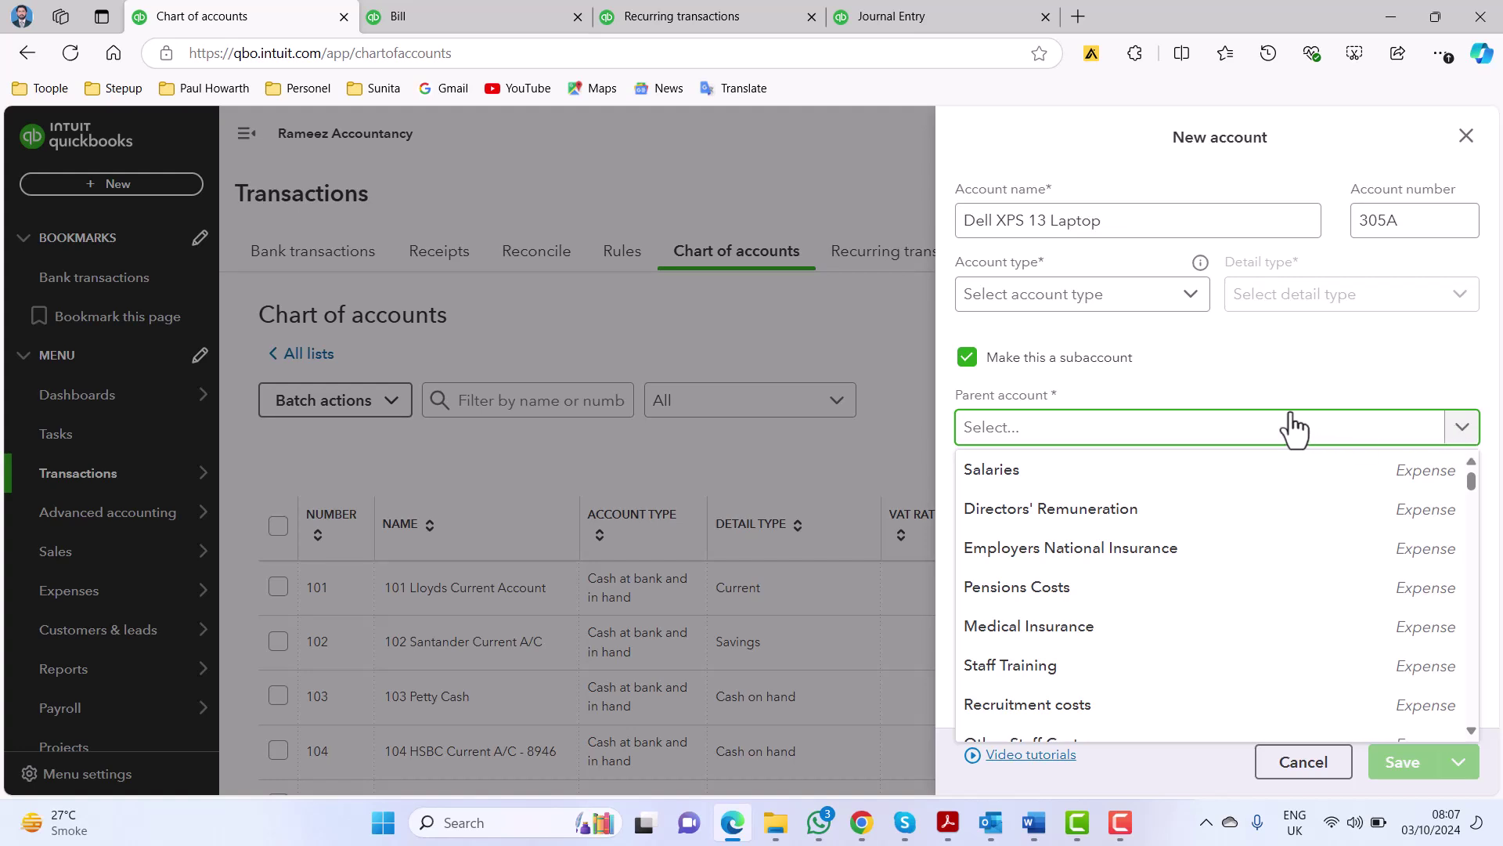
type("305")
scroll(1190, 501, "down", 1)
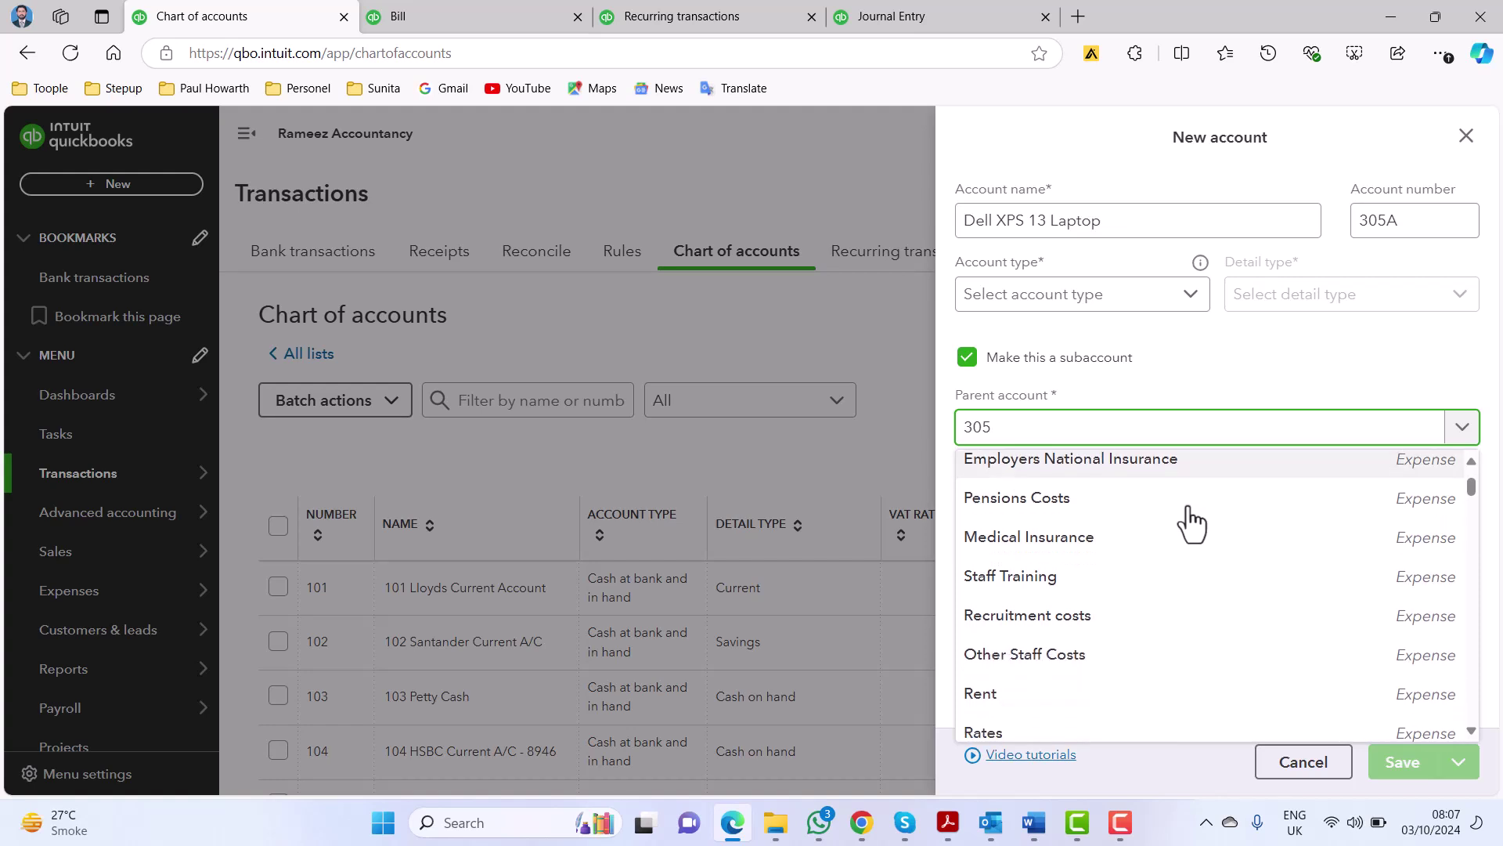
left_click(1154, 481)
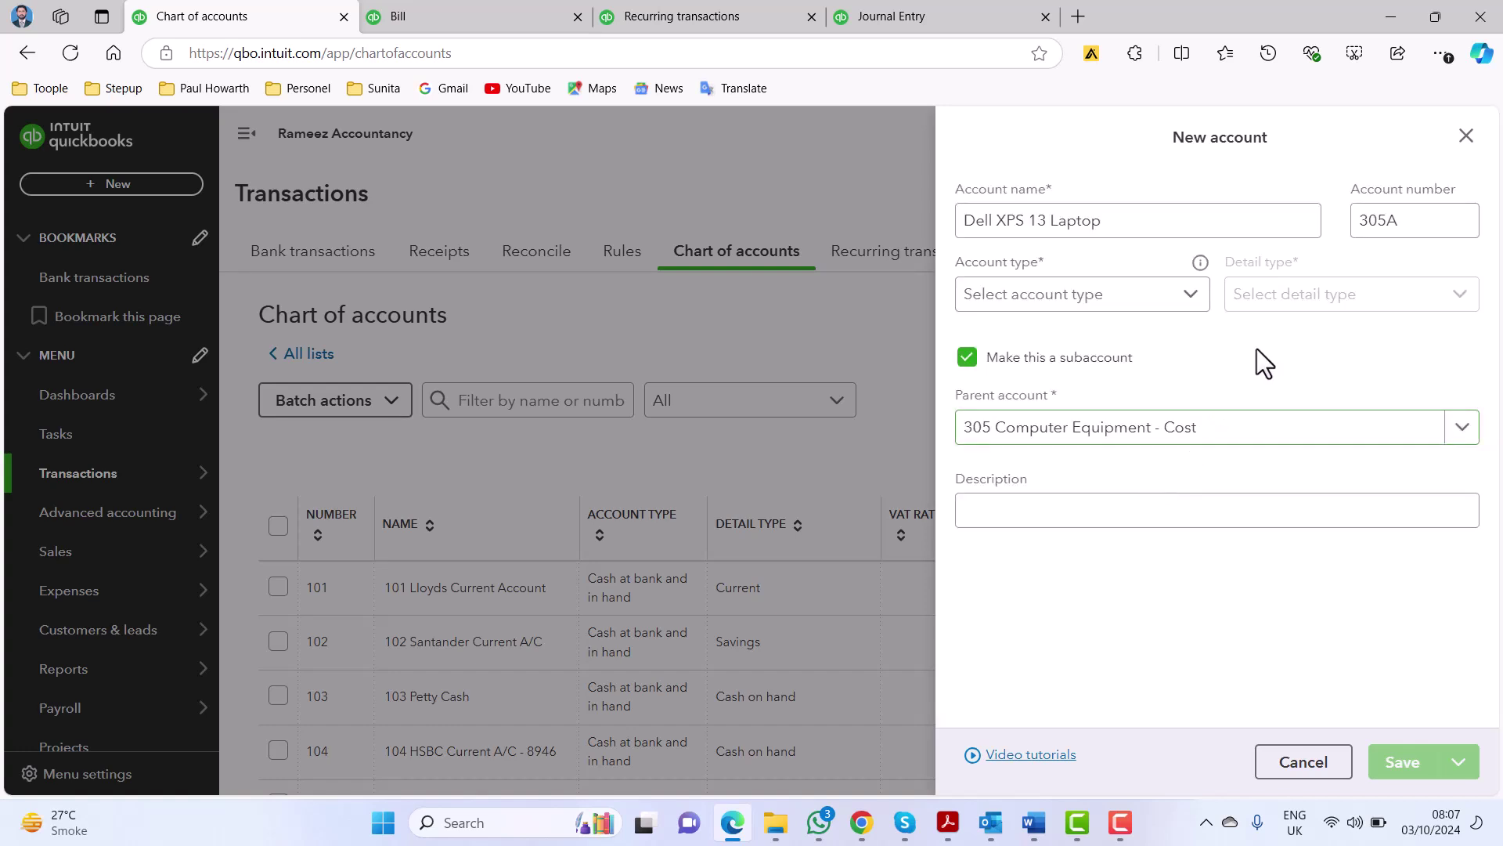
- Set the account type to Tangible assets, the detail type to Accumulated Depreciation and the default tax code to 20.0% S
left_click(1185, 296)
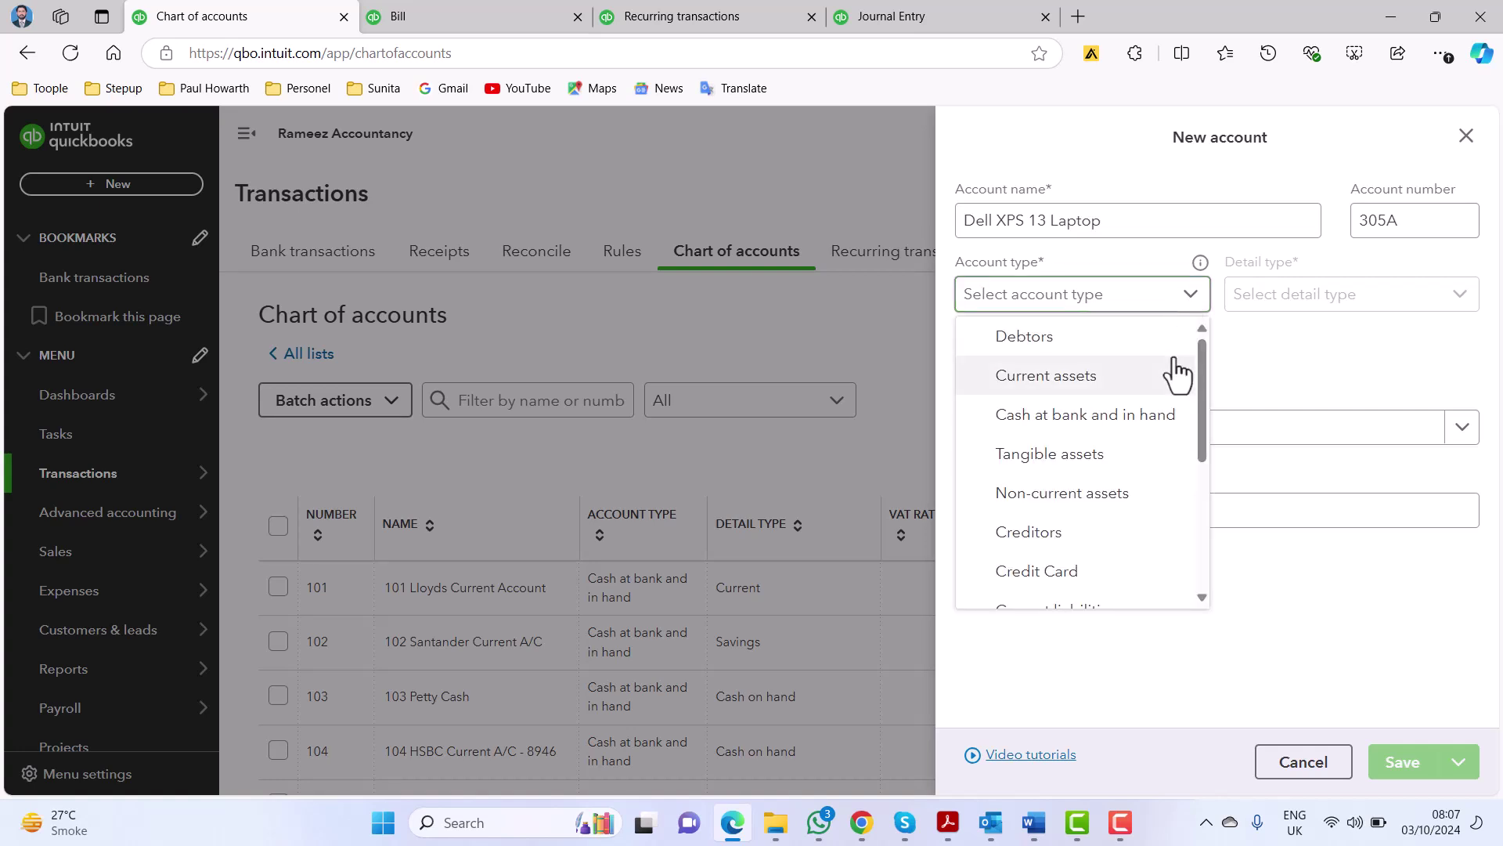
left_click(1112, 458)
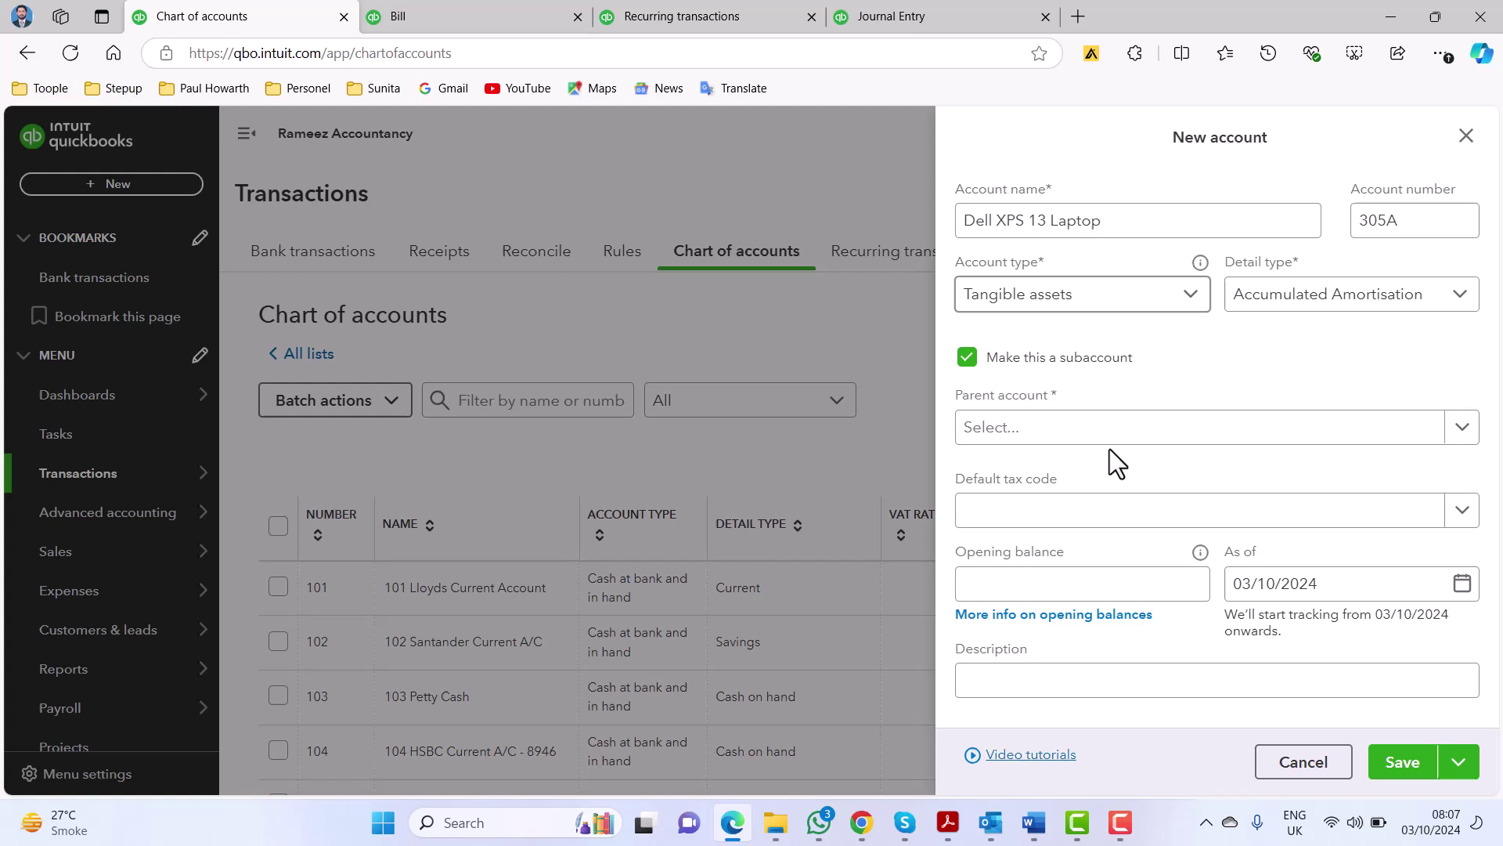
left_click(1456, 305)
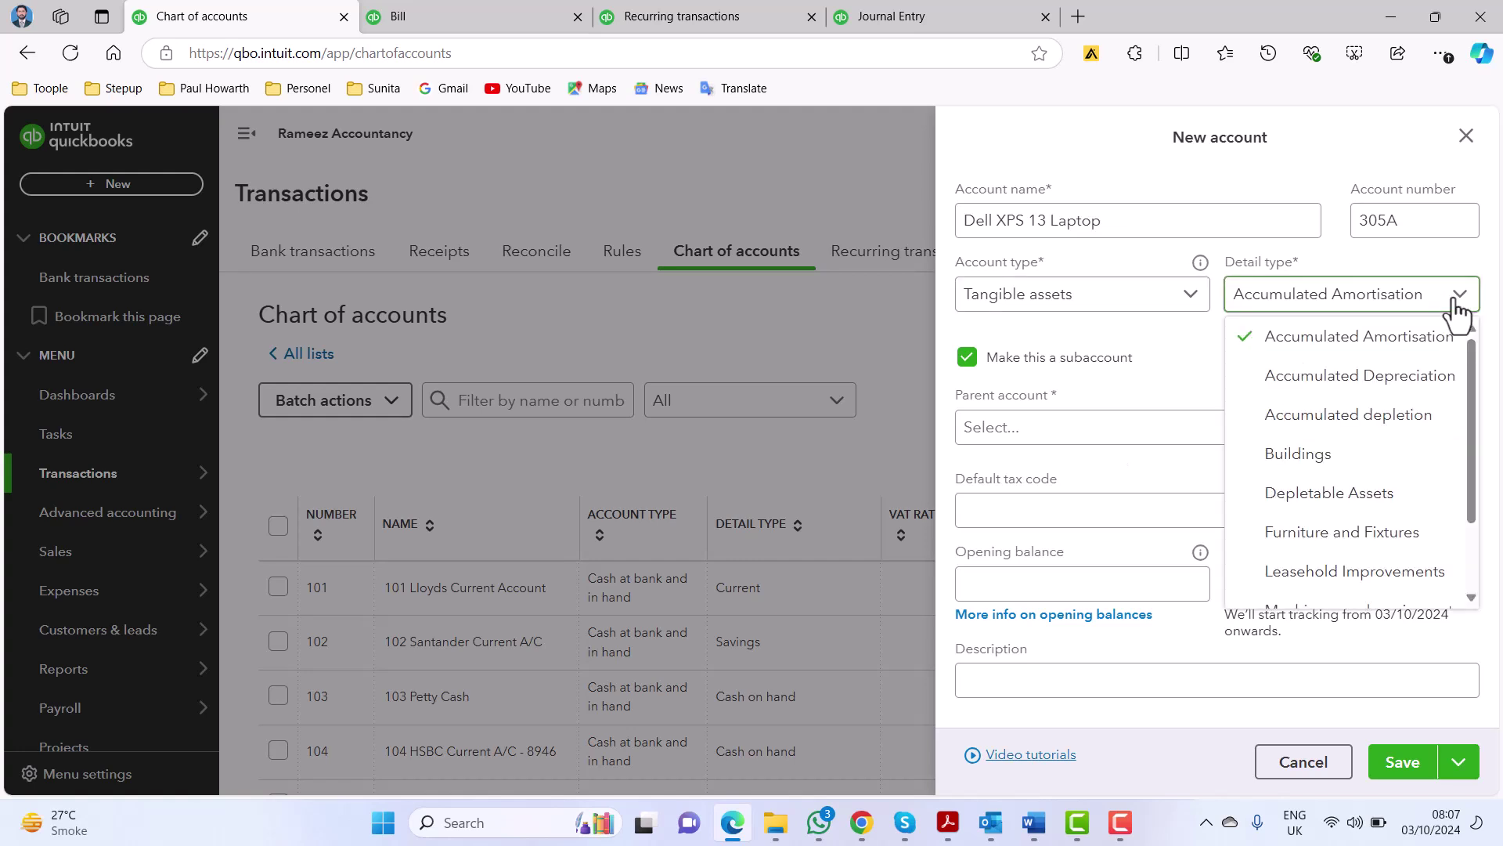
left_click(1421, 378)
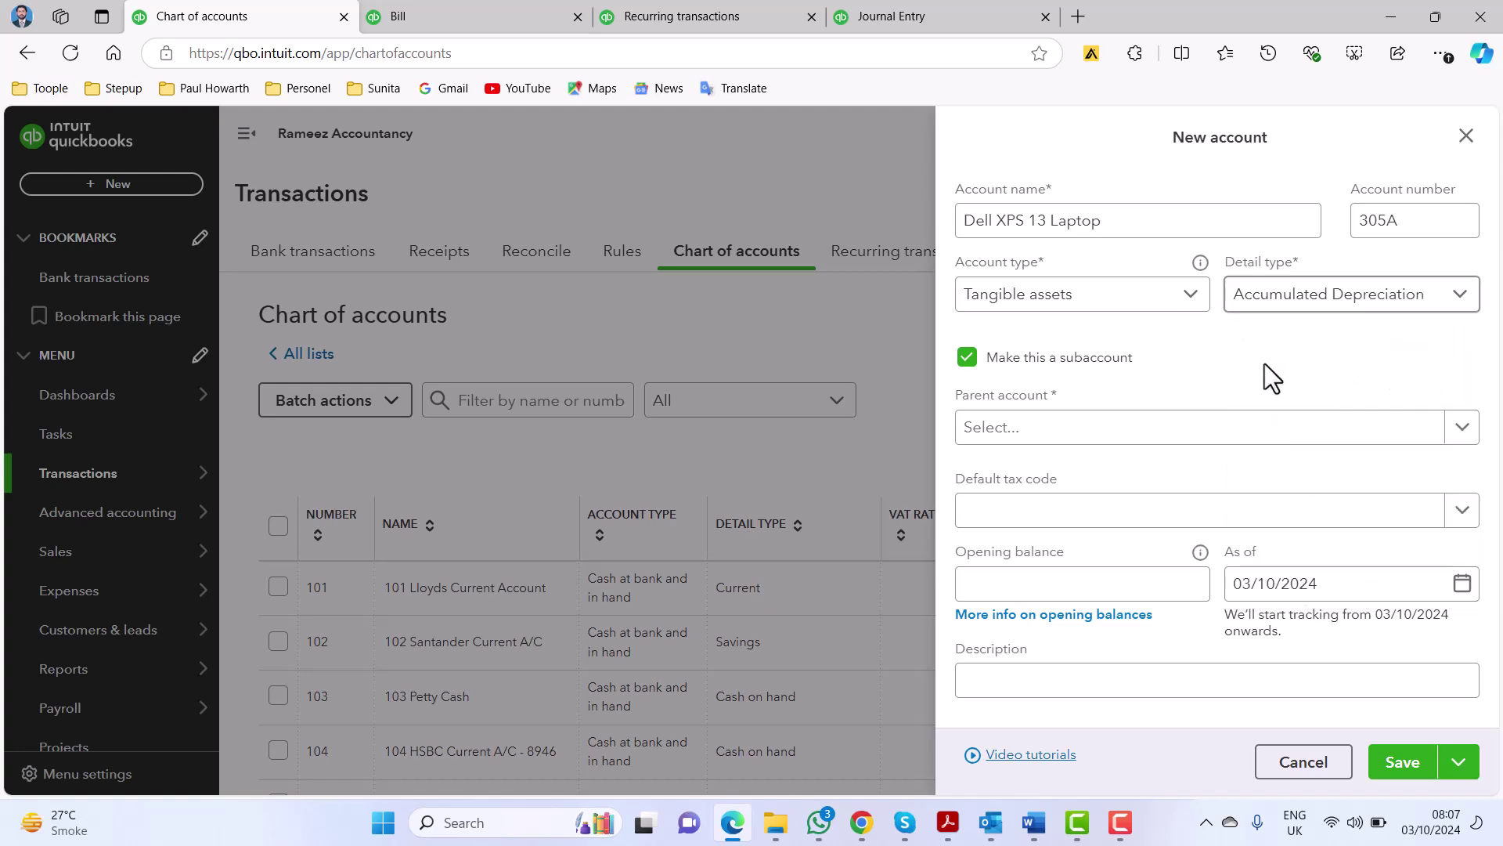
left_click(1460, 522)
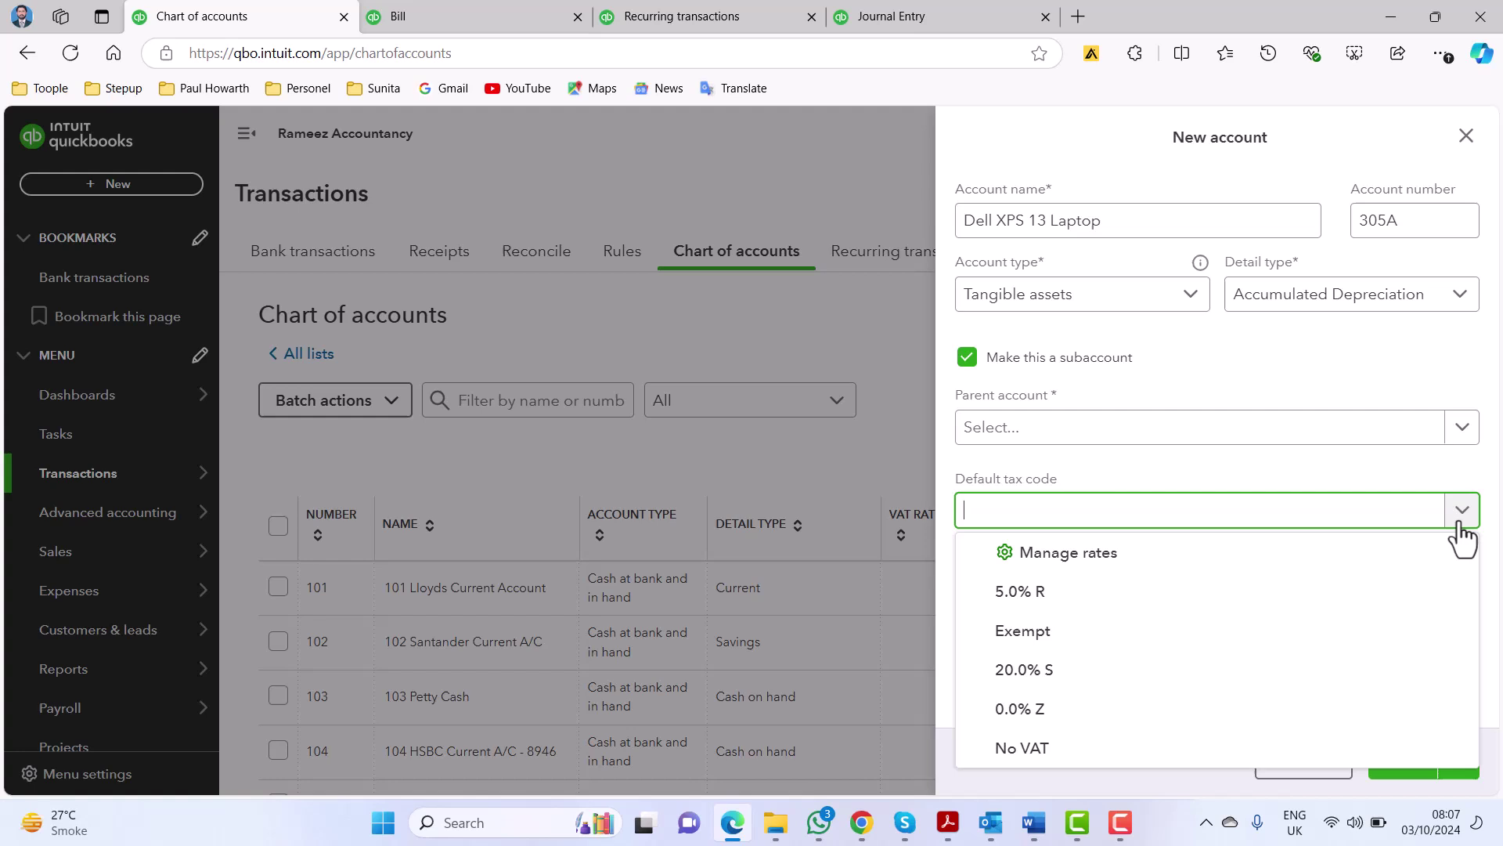
left_click(1119, 667)
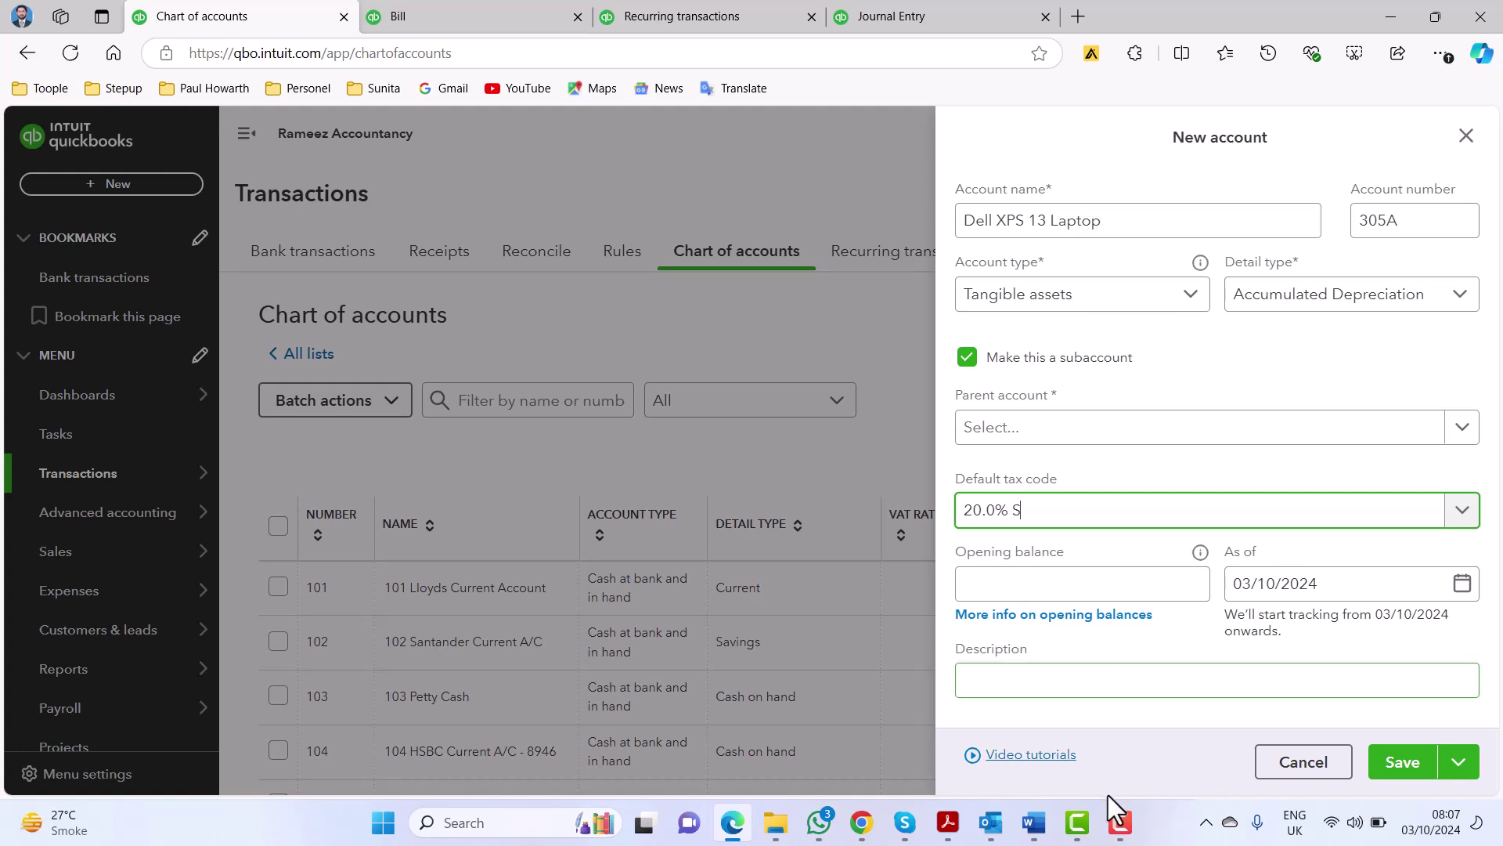
- Copy the full item text "Dell XPS 13 Laptop (i7, 16GB RAM, 512GB SSD)" from the Word invoice into the new account's description in QuickBooks
left_click(1033, 835)
left_click(447, 507)
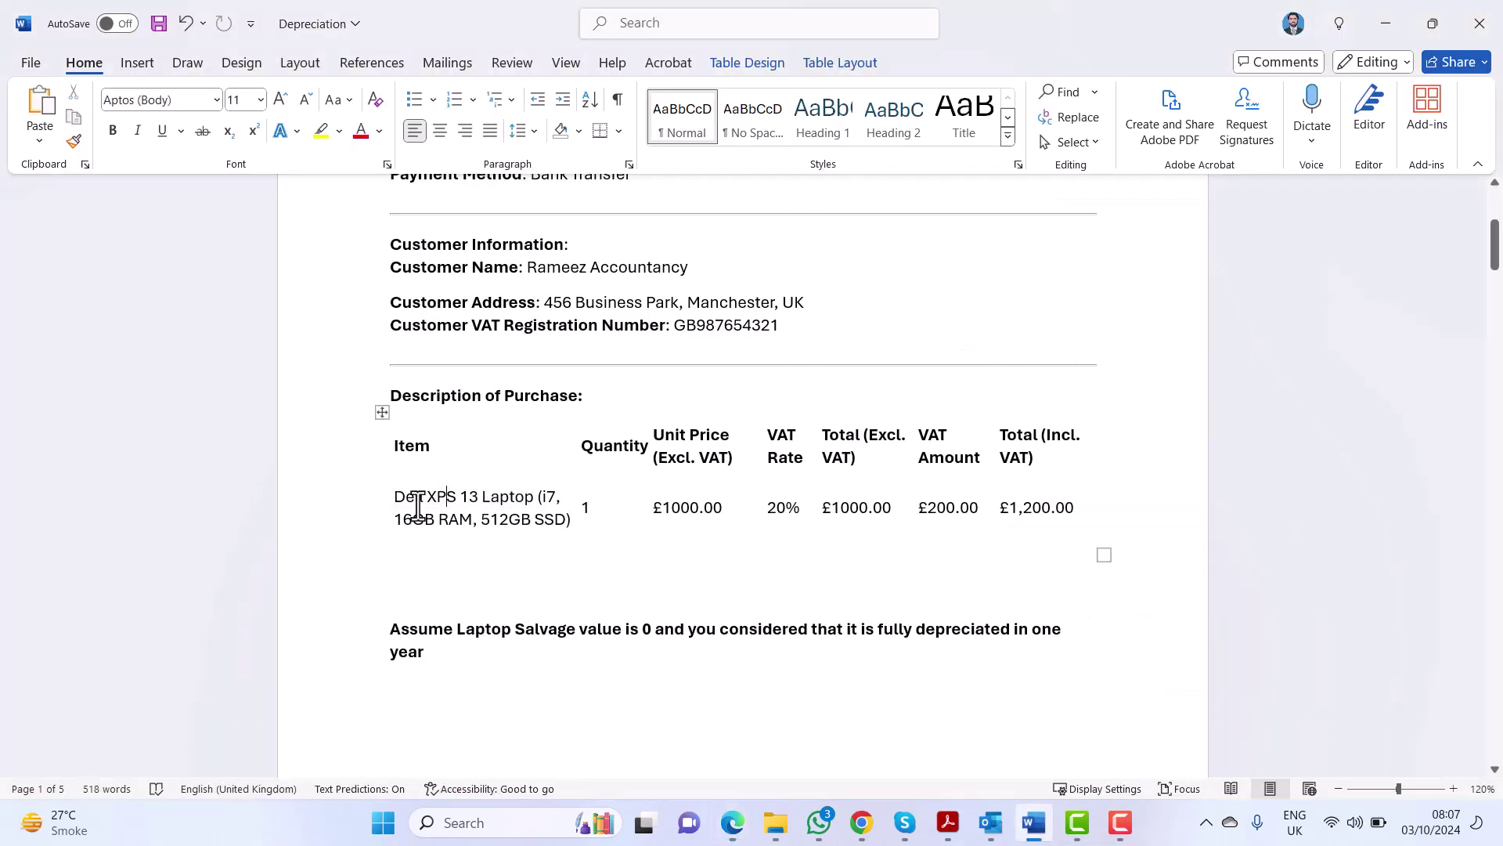
left_click_drag(396, 497, 574, 525)
key("ctrl+c")
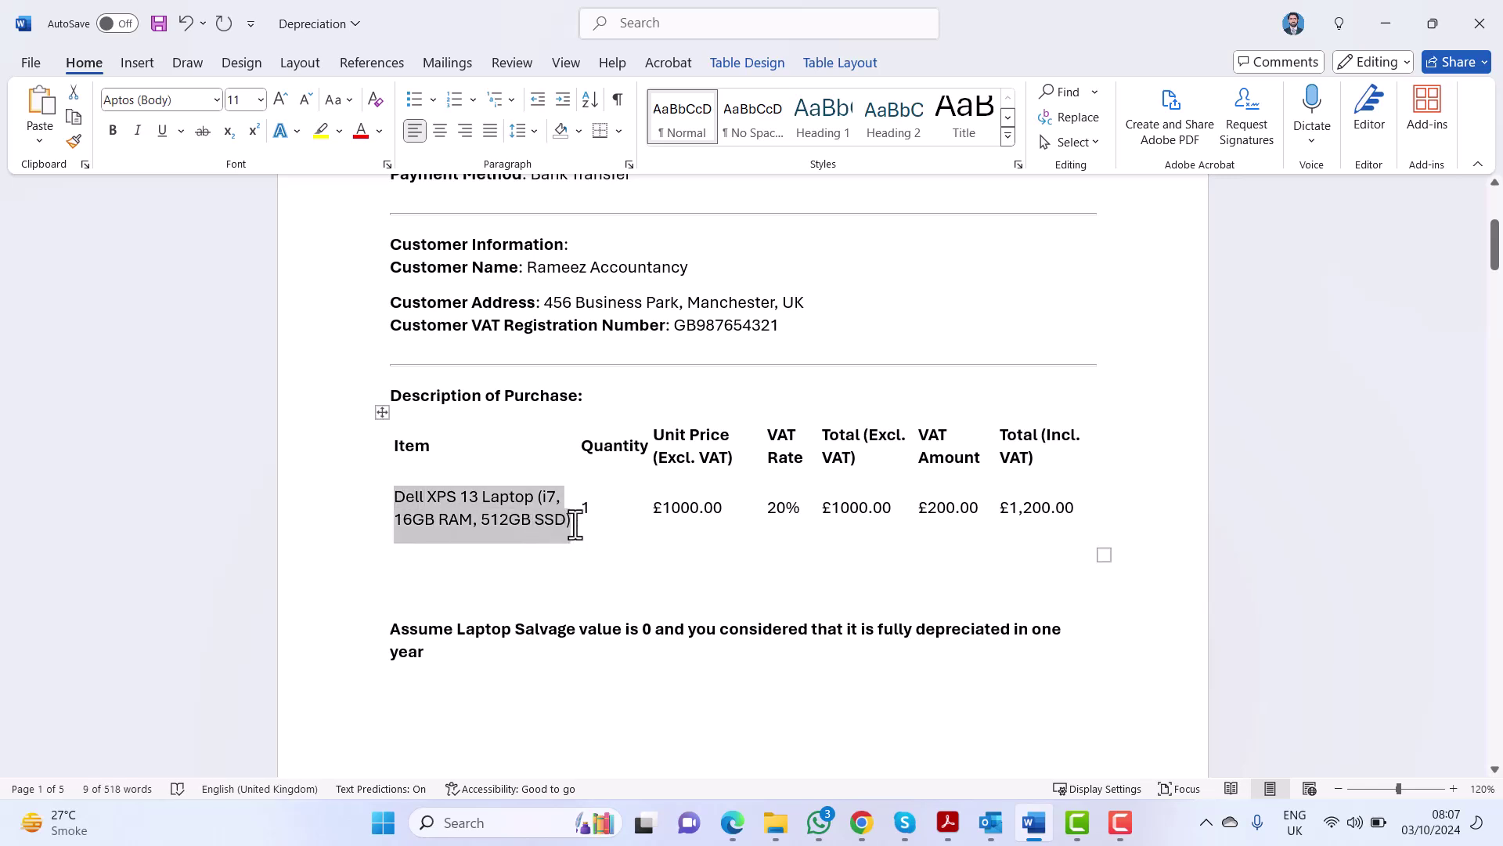
key("alt+Tab")
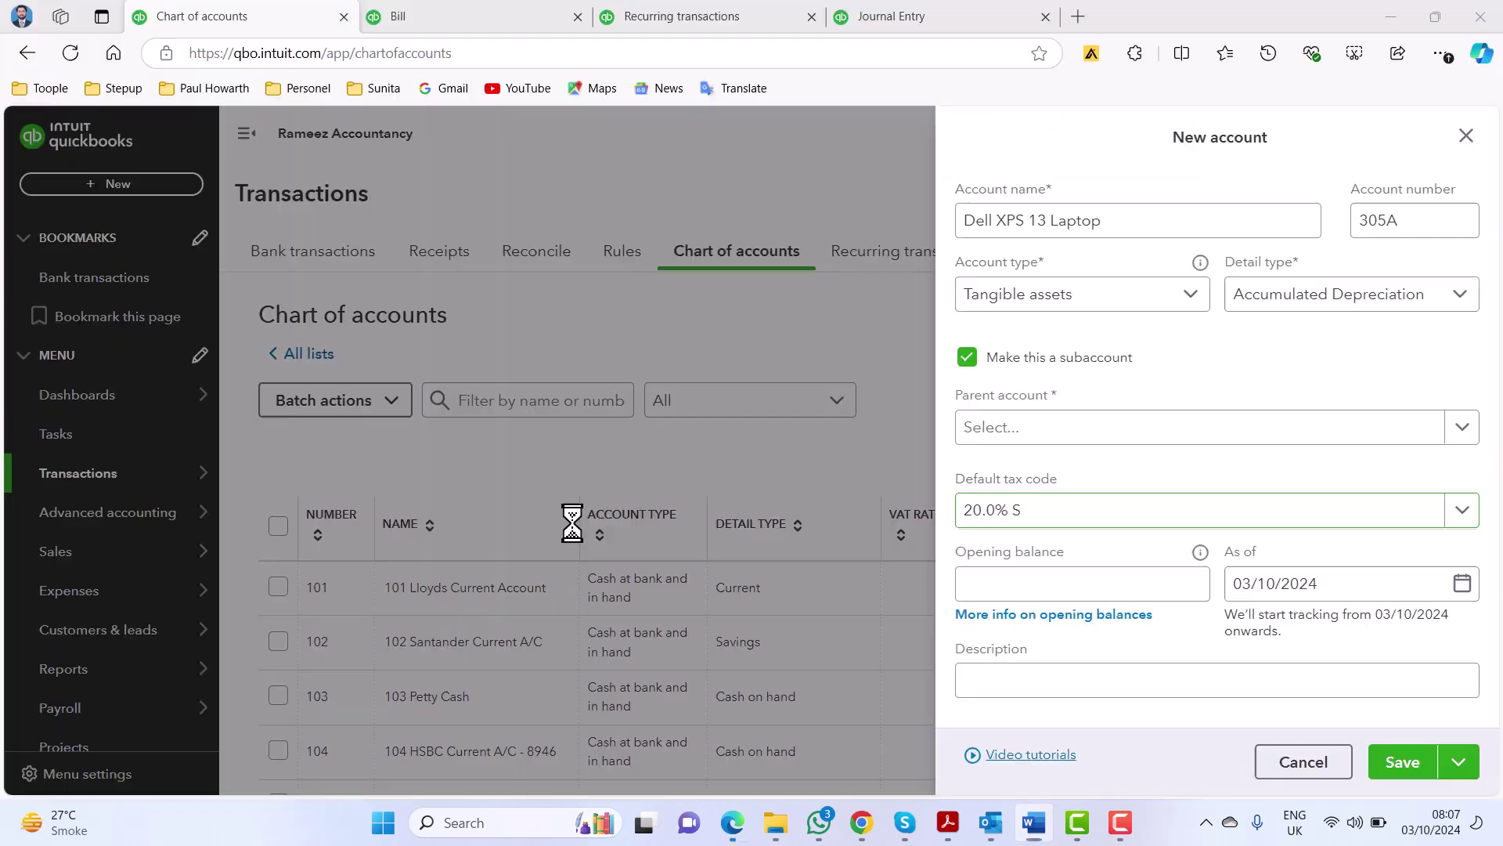
left_click(1020, 675)
key("ctrl+v")
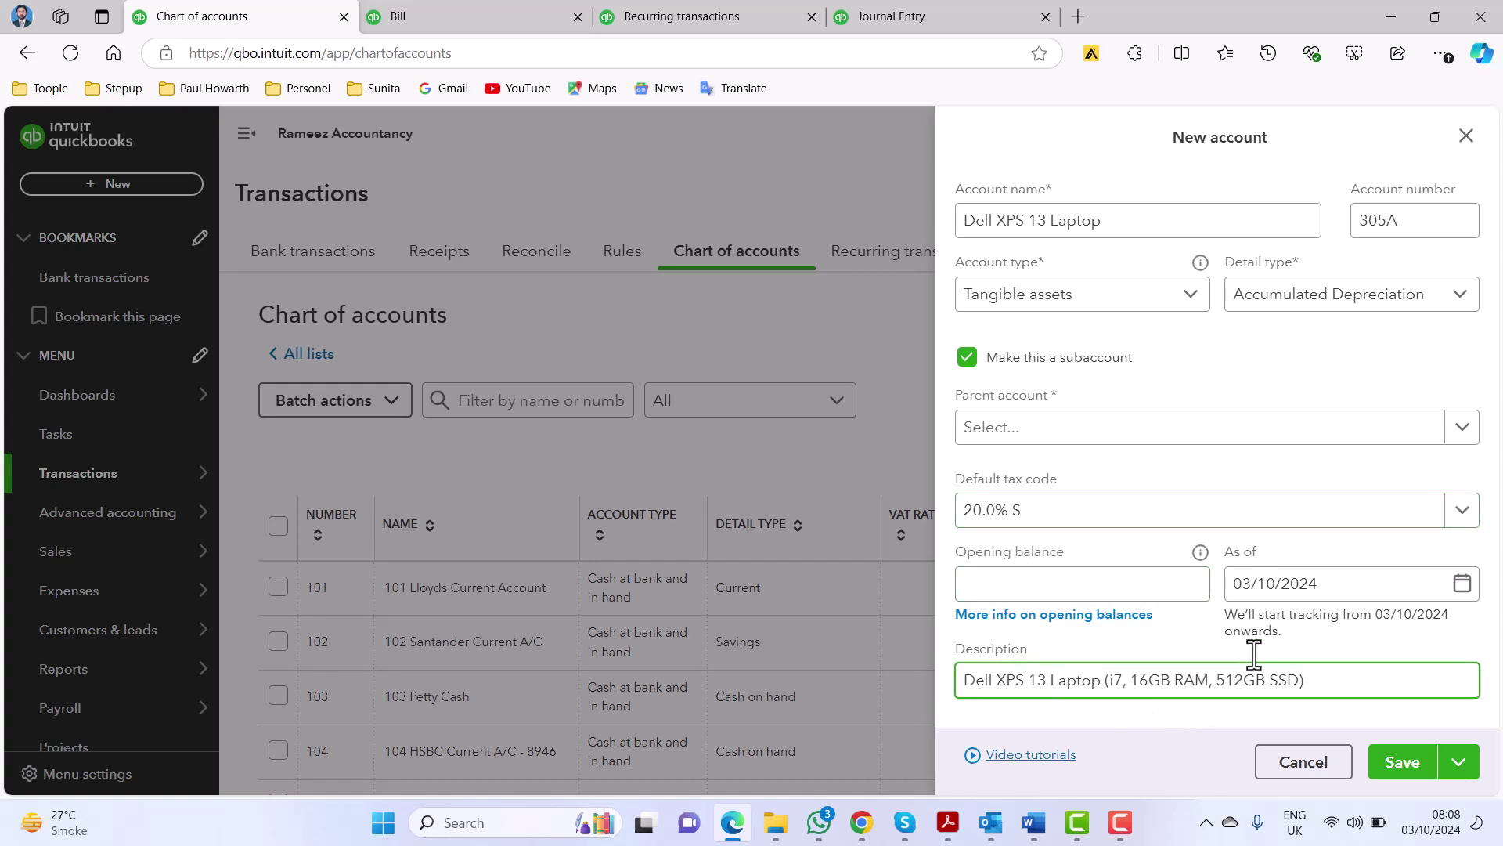
- Choose 305 Computer Equipment - Cost again as the required parent account and save the new laptop account
left_click(1402, 761)
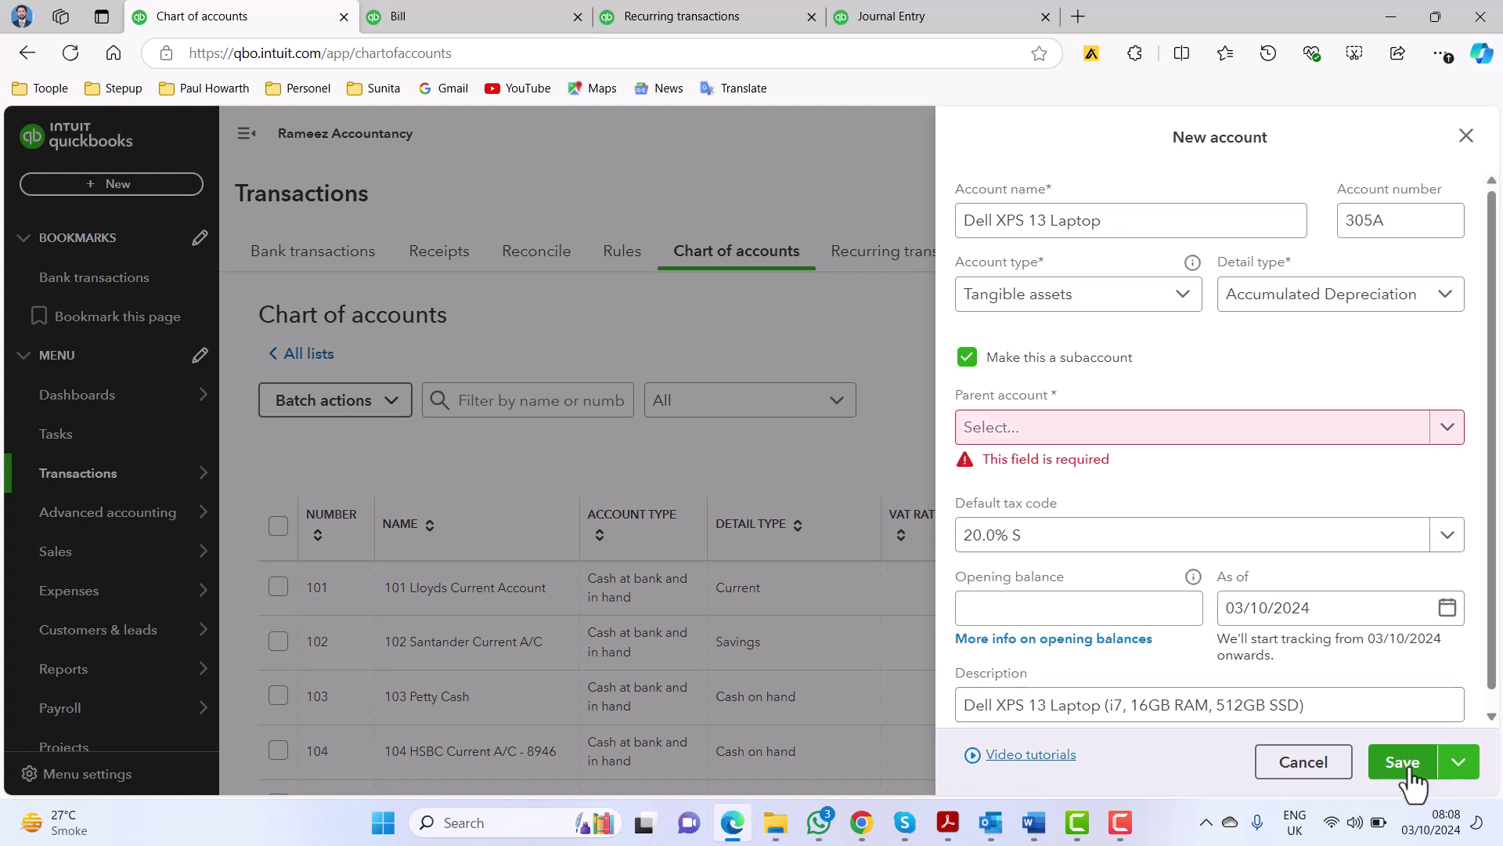
left_click(1439, 450)
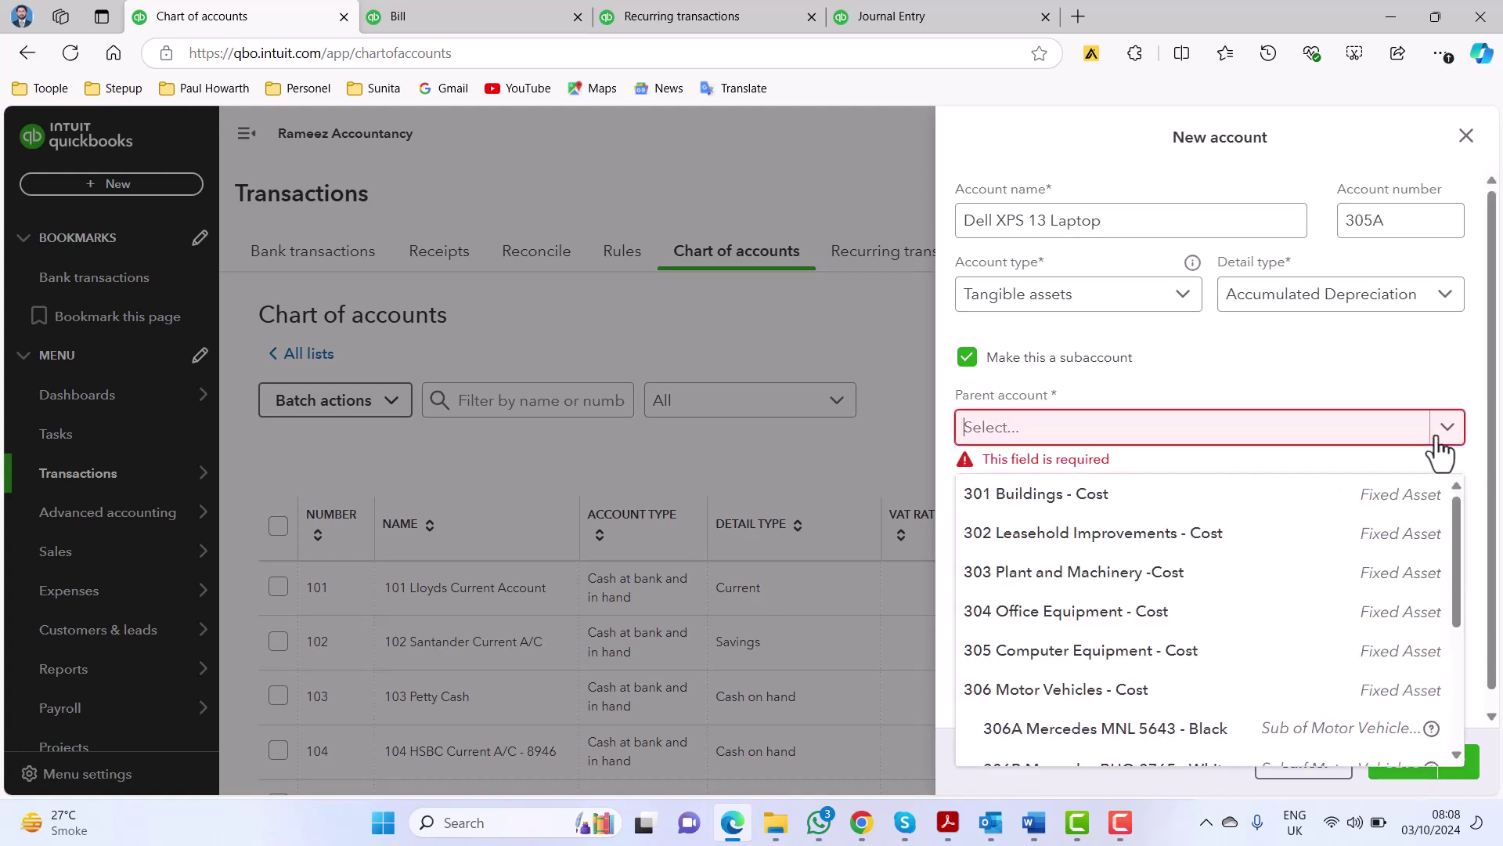
left_click(1174, 664)
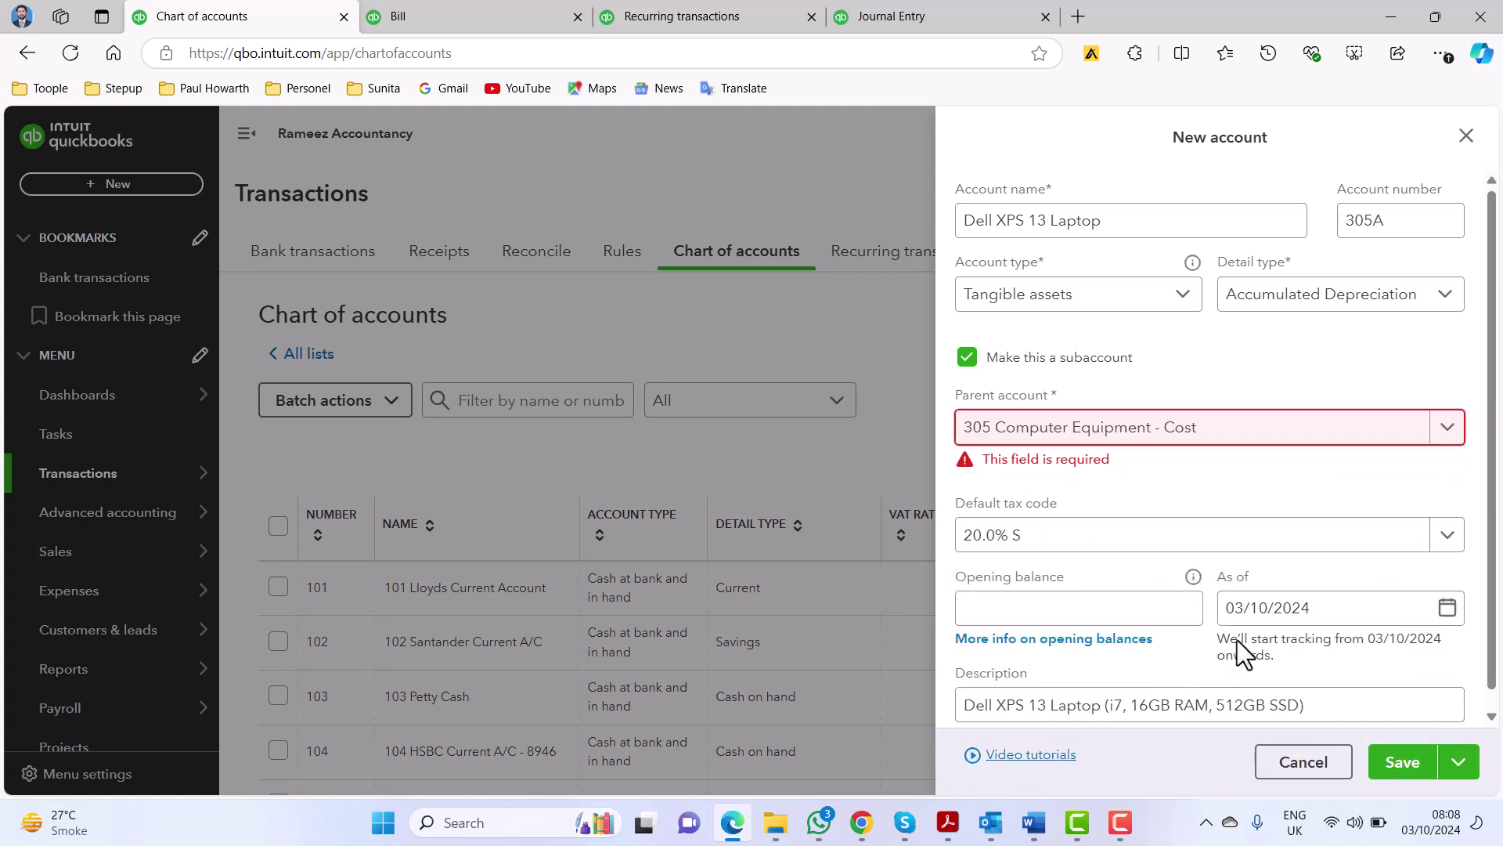
left_click(1406, 770)
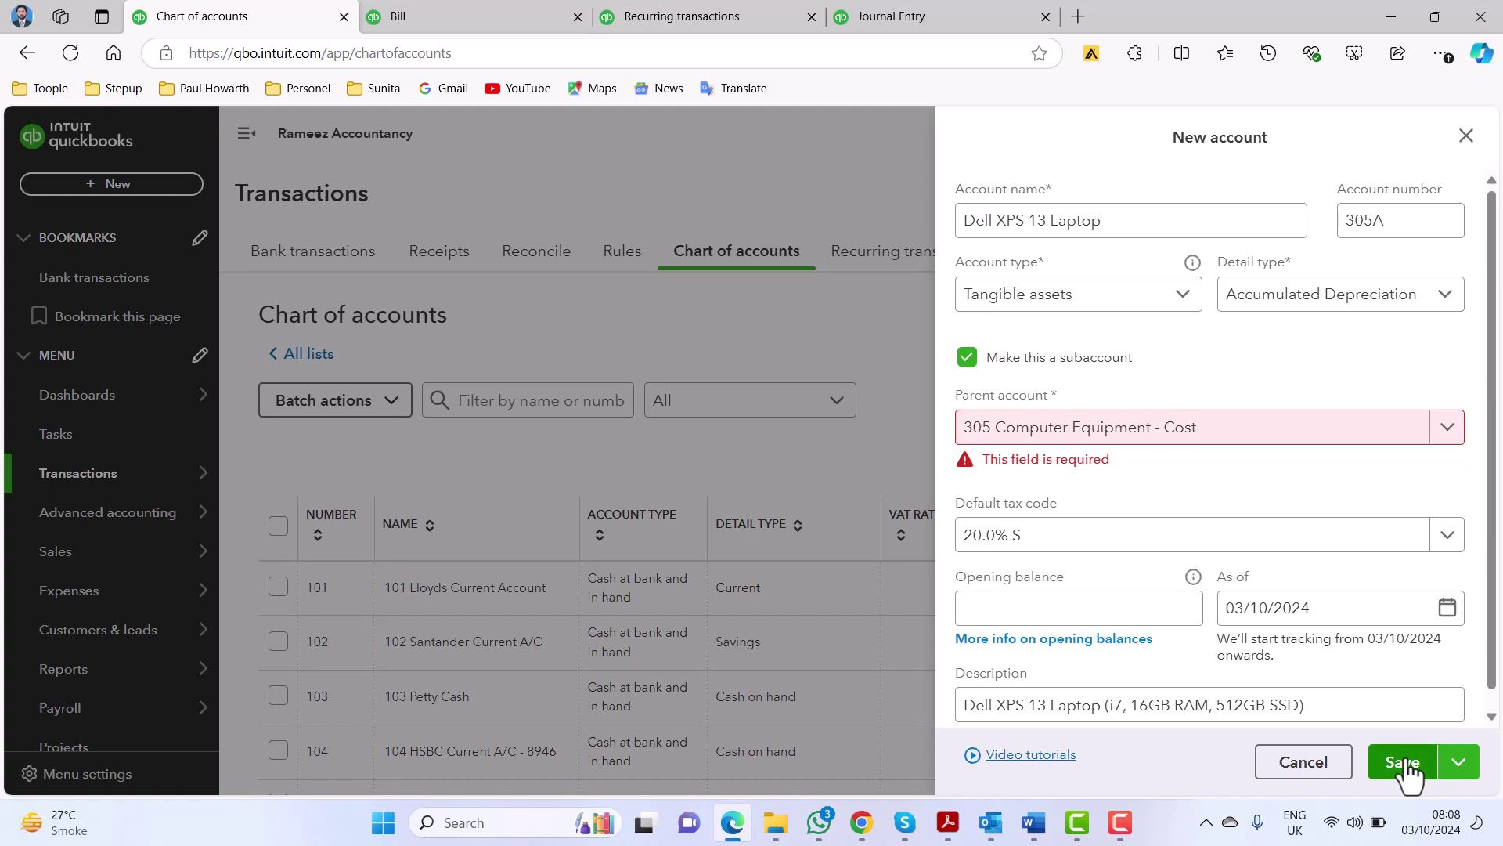
left_click(1407, 770)
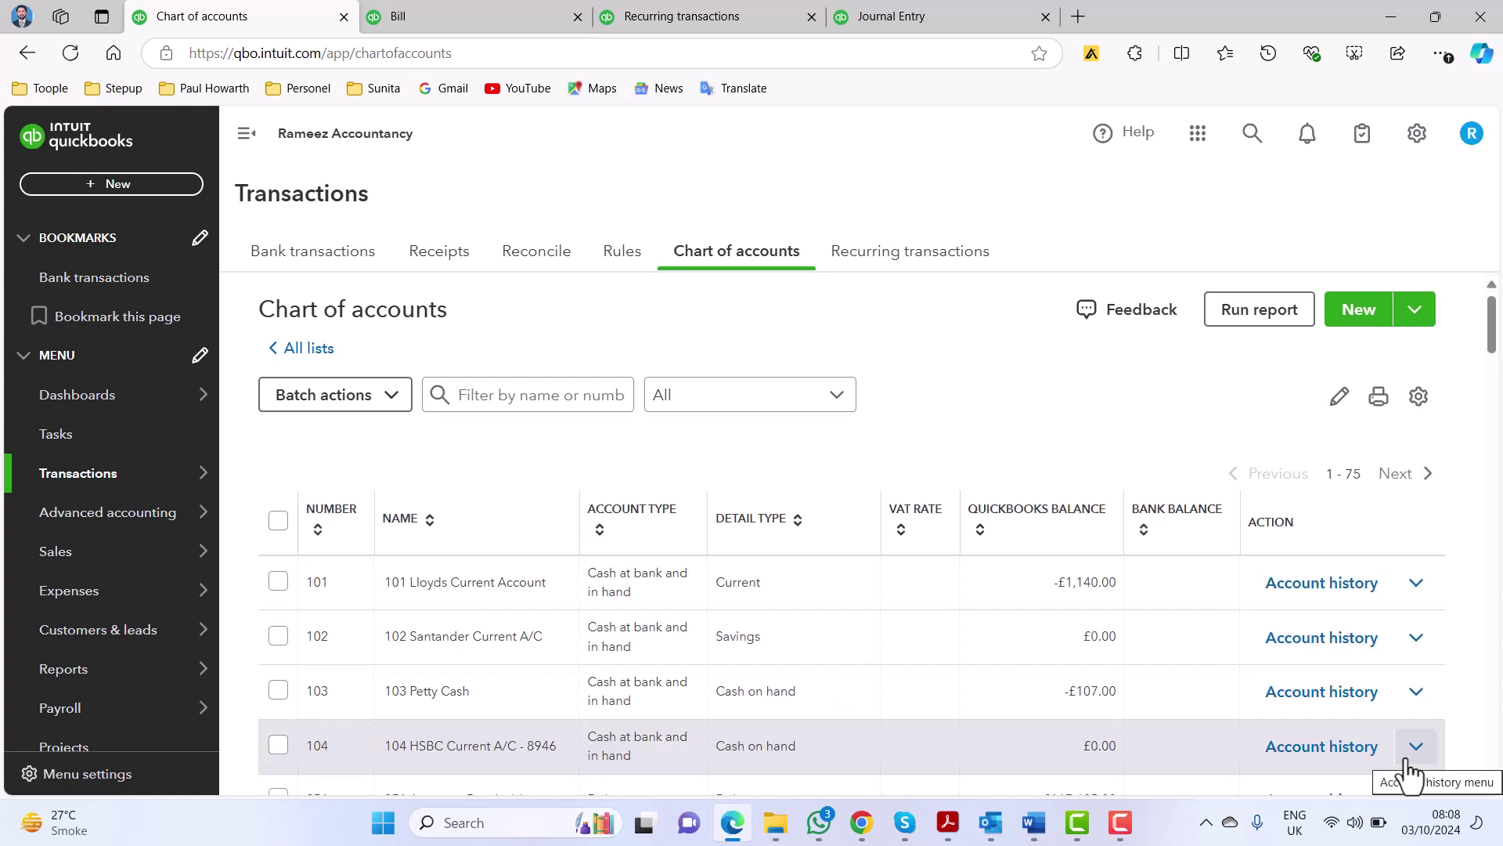
scroll(880, 646, "down", 10)
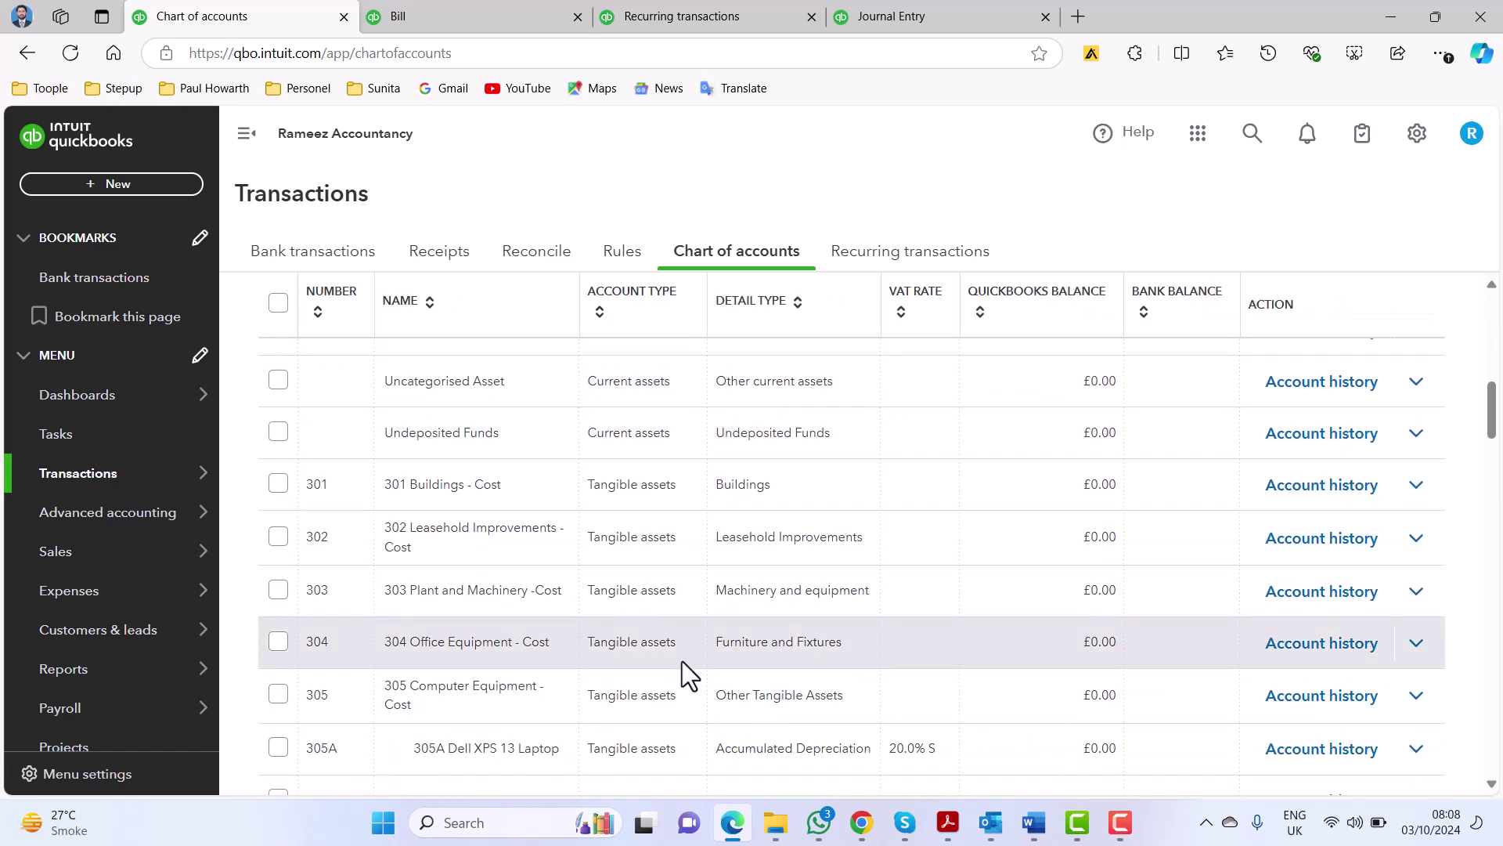
scroll(678, 673, "down", 2)
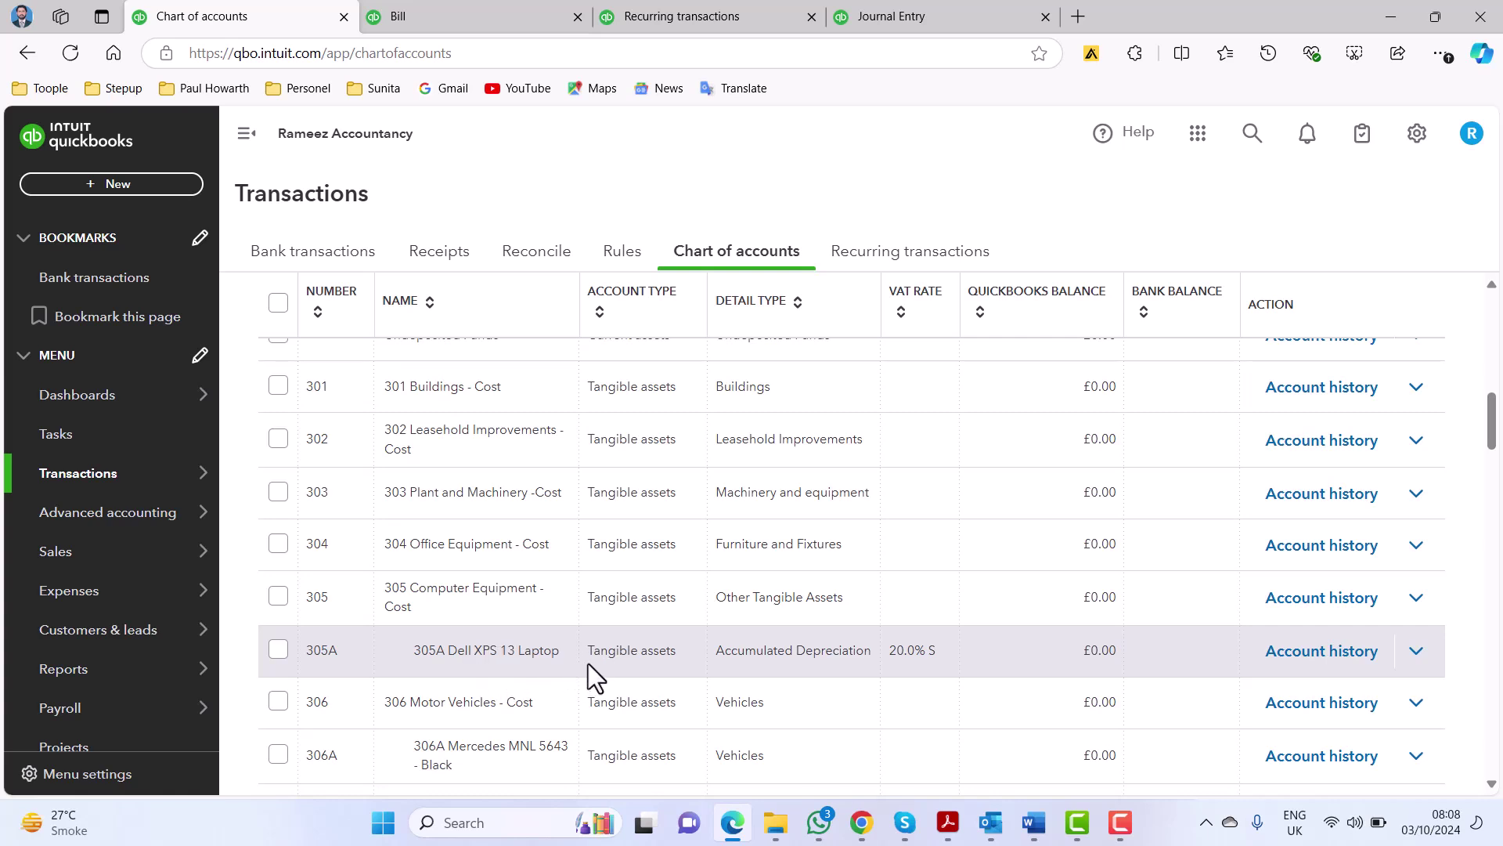
- Copy the supplier name "Tech World" from the Word invoice into the supplier field of the QuickBooks bill
left_click(748, 831)
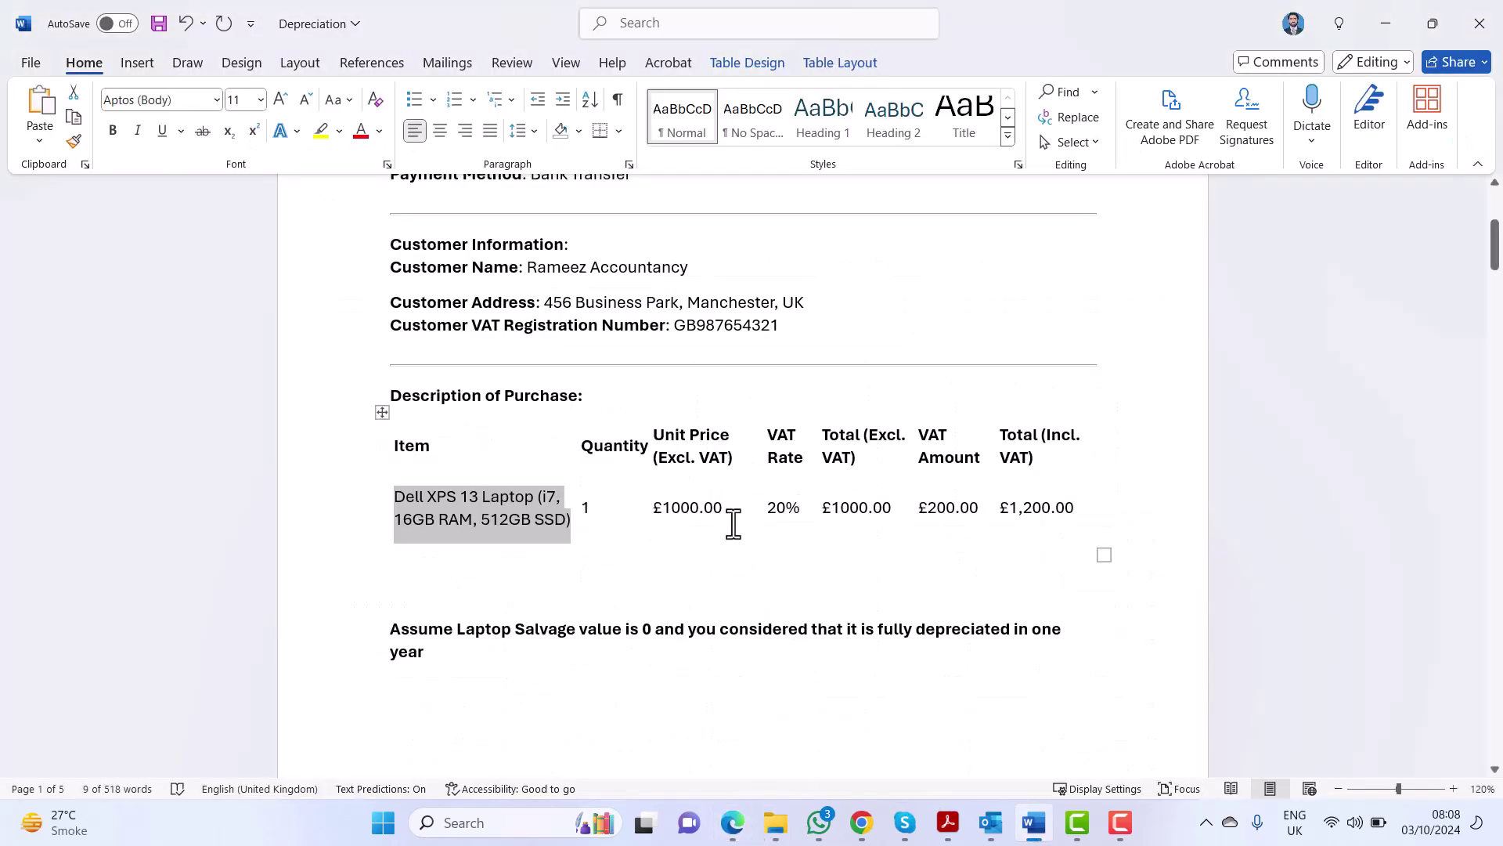
scroll(734, 523, "up", 3)
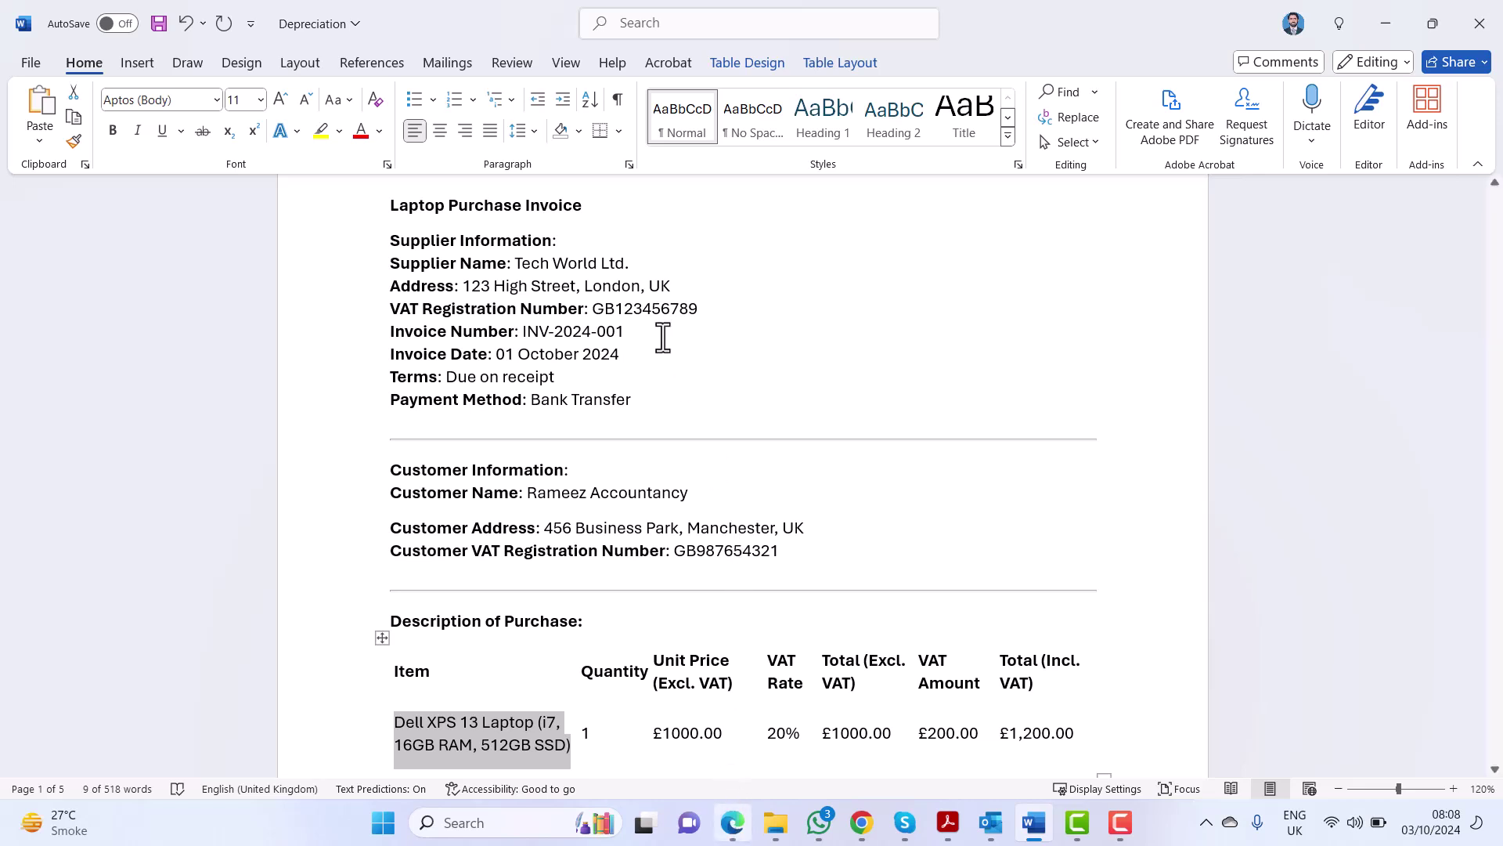
left_click_drag(516, 263, 598, 261)
key("ctrl+c")
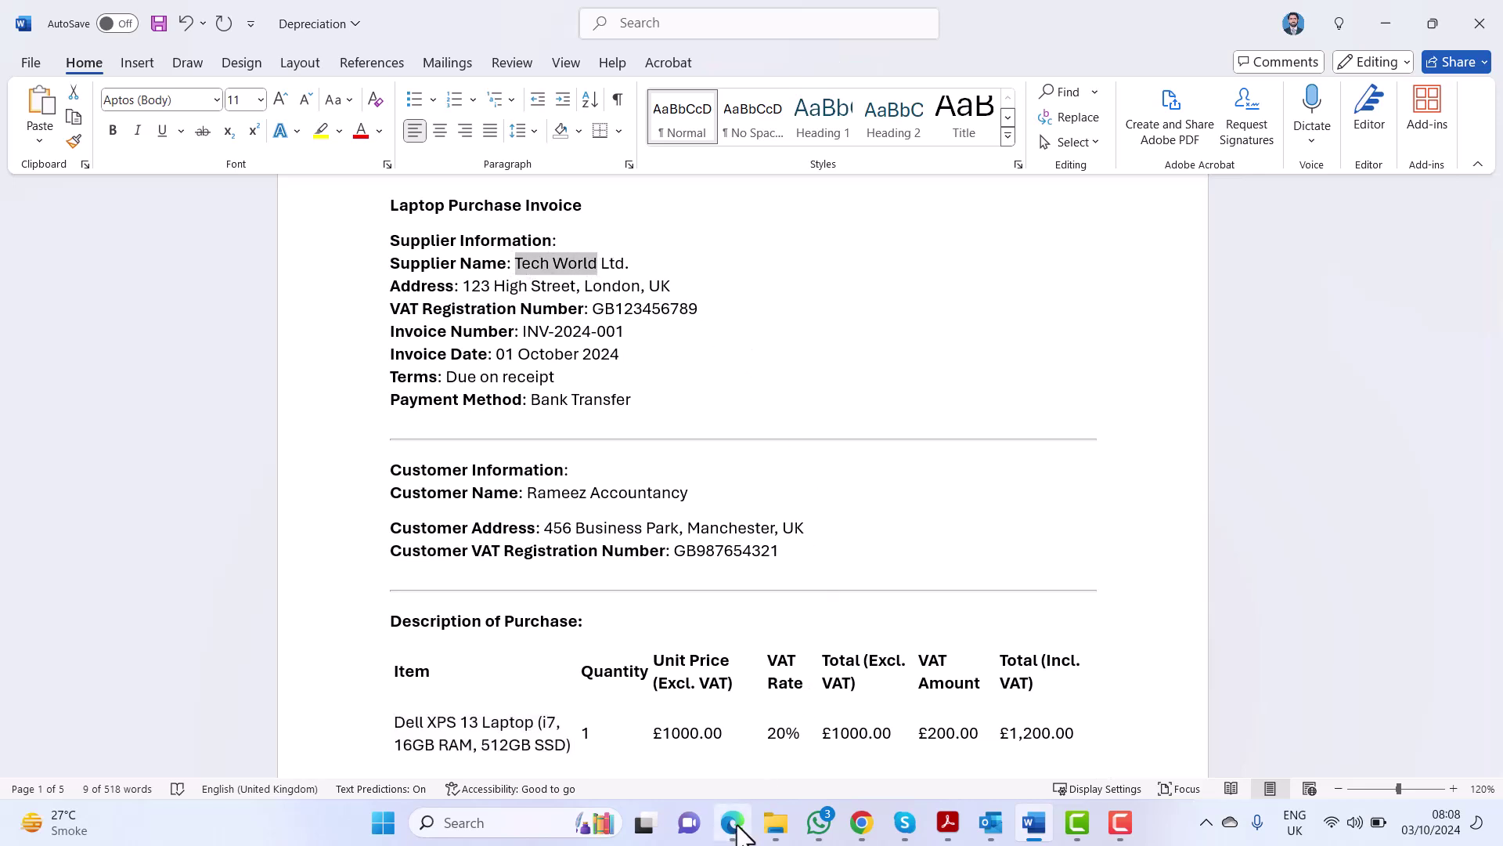
left_click(736, 829)
left_click(472, 22)
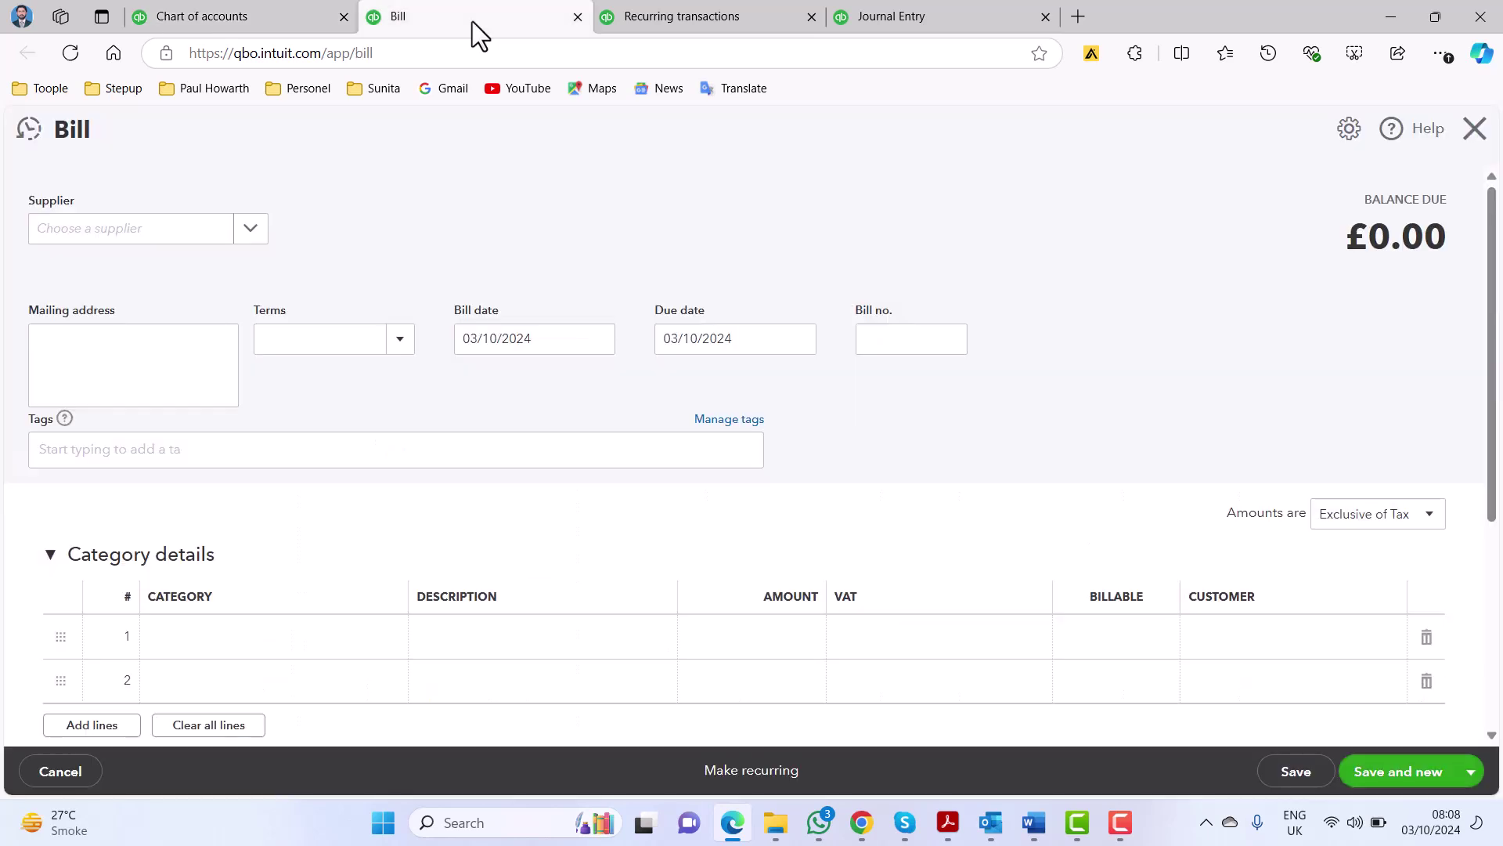
left_click(160, 234)
key("ctrl+v")
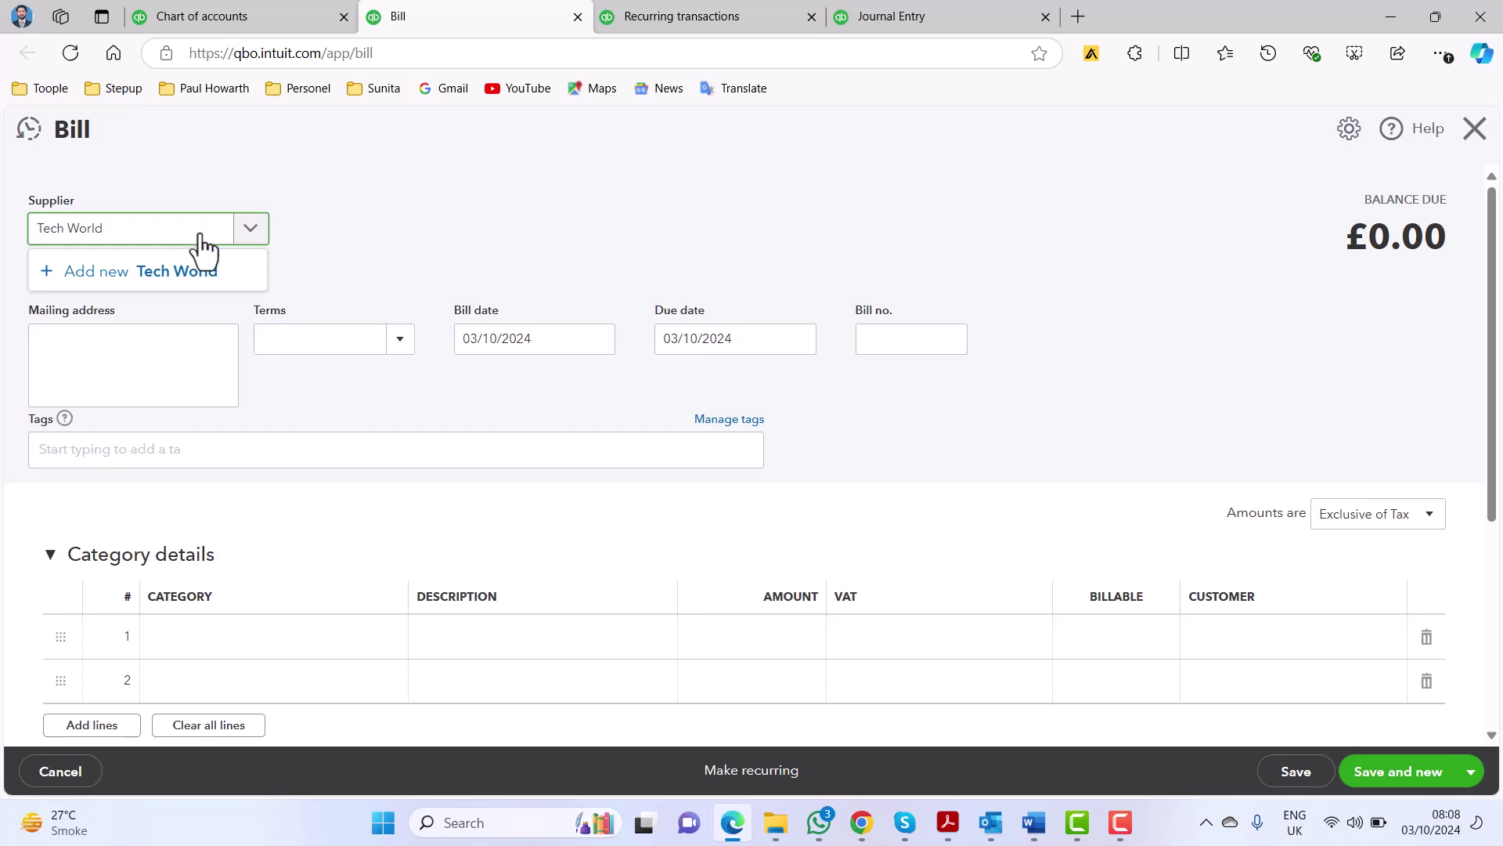
- Try to add Tech World Ltd as a new supplier and discard its supplier form without saving
type("Ltd")
left_click(210, 271)
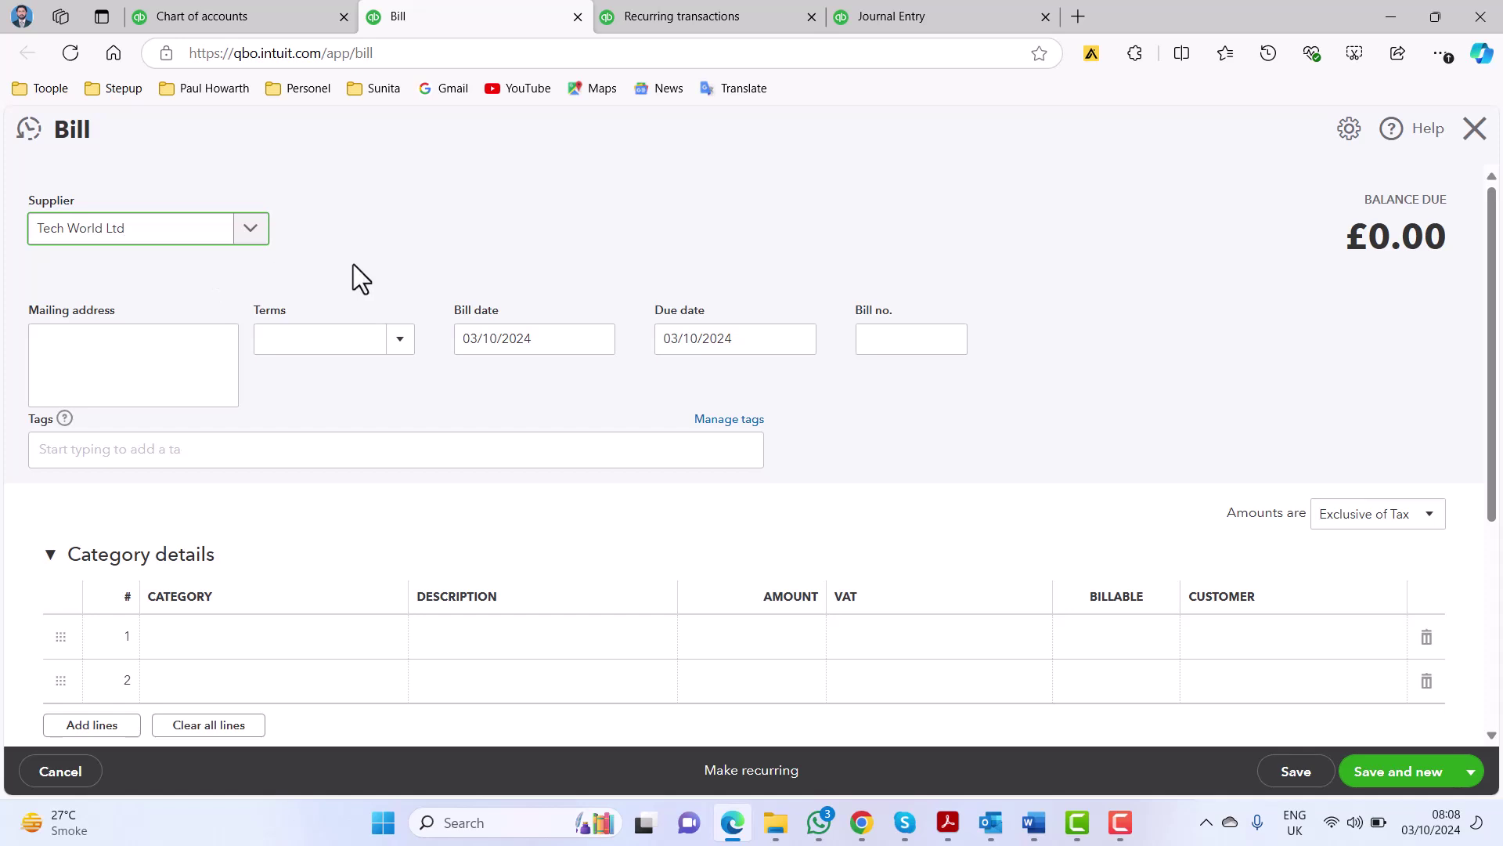
left_click(1032, 831)
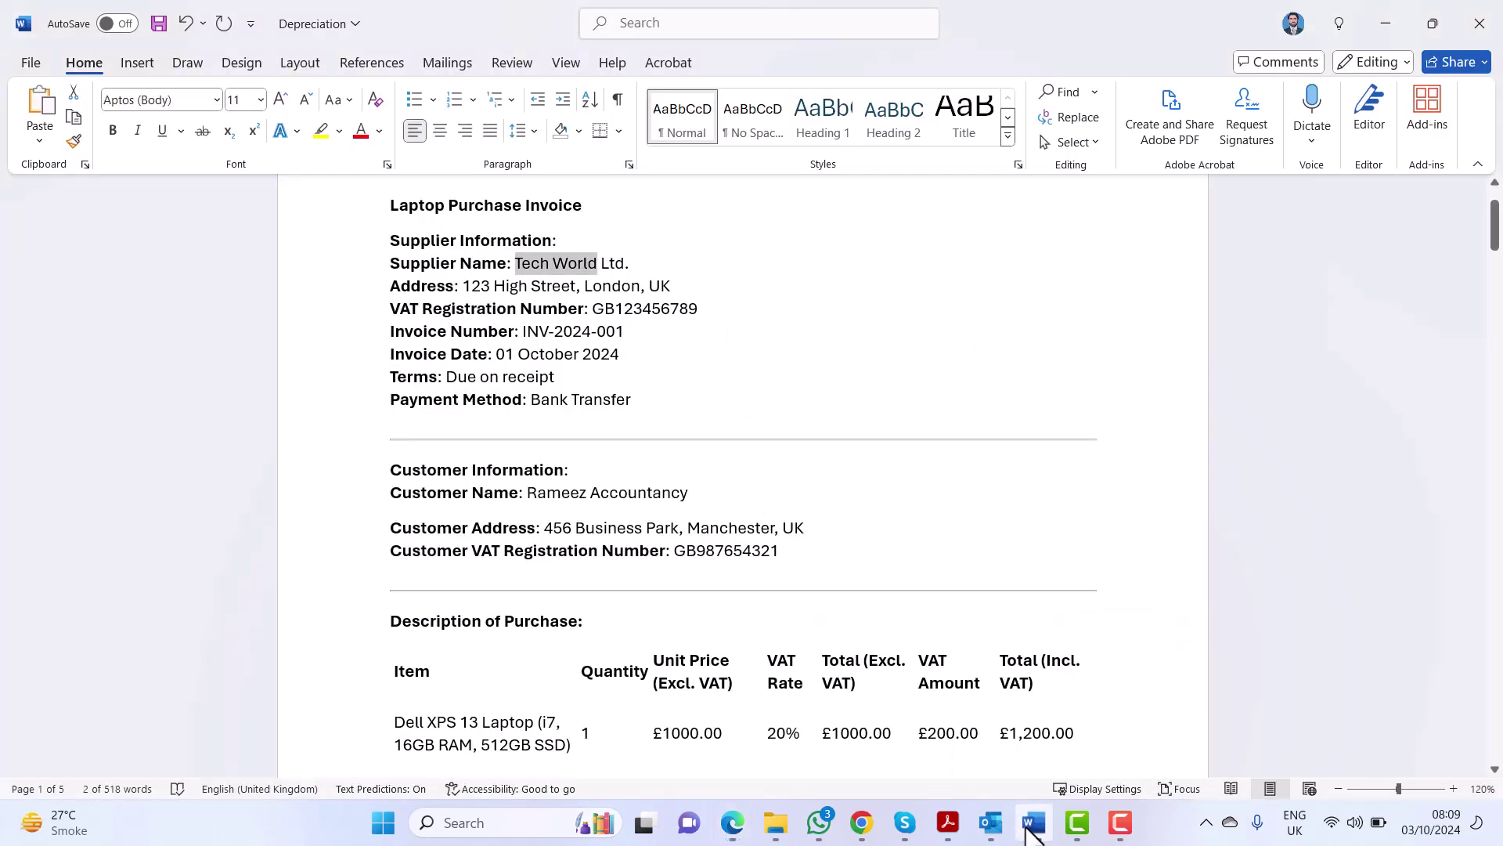
left_click(1032, 832)
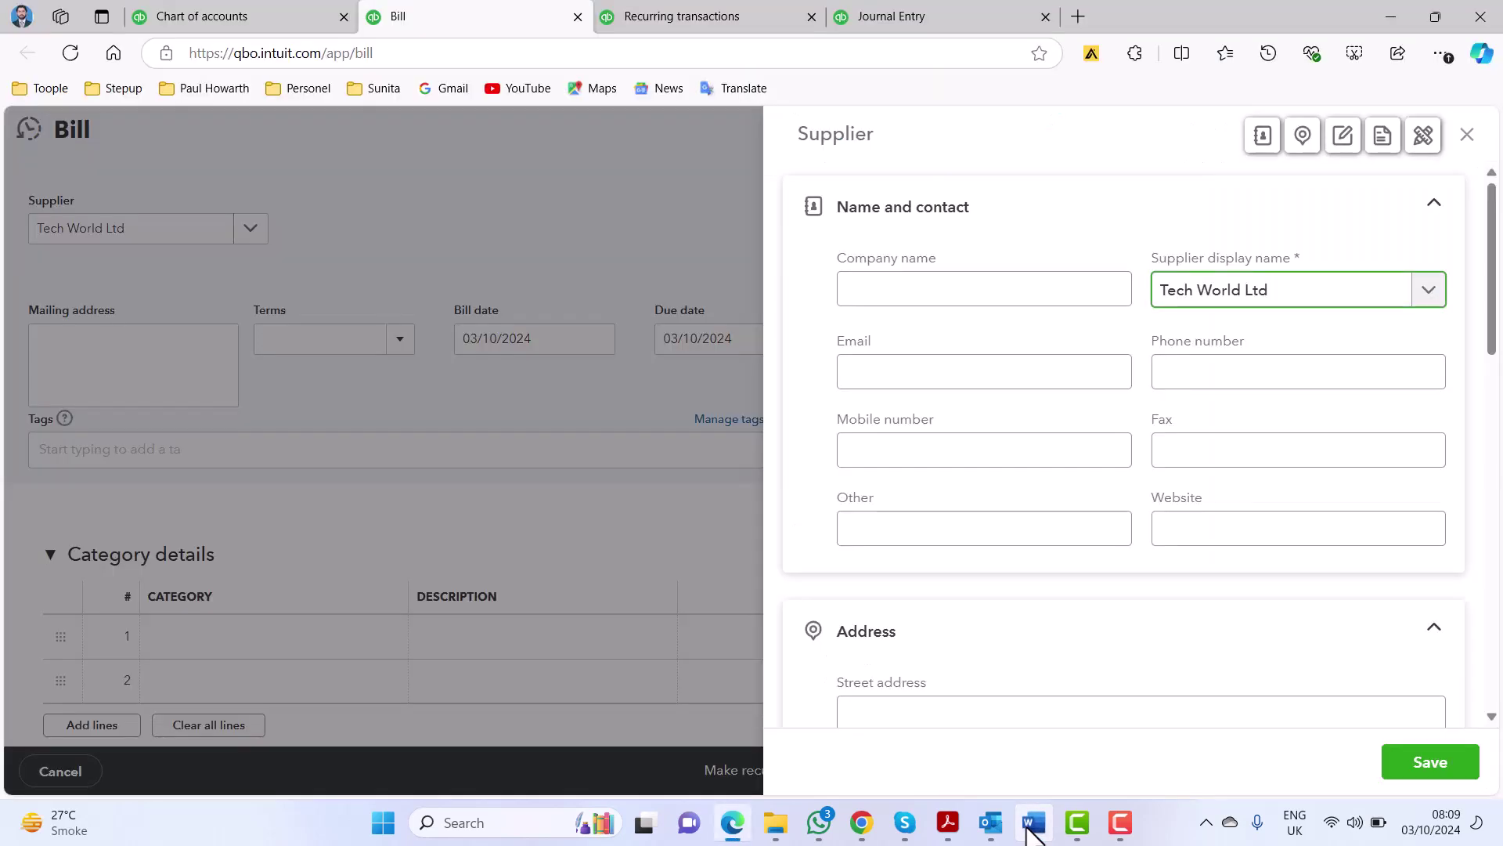
left_click(1468, 137)
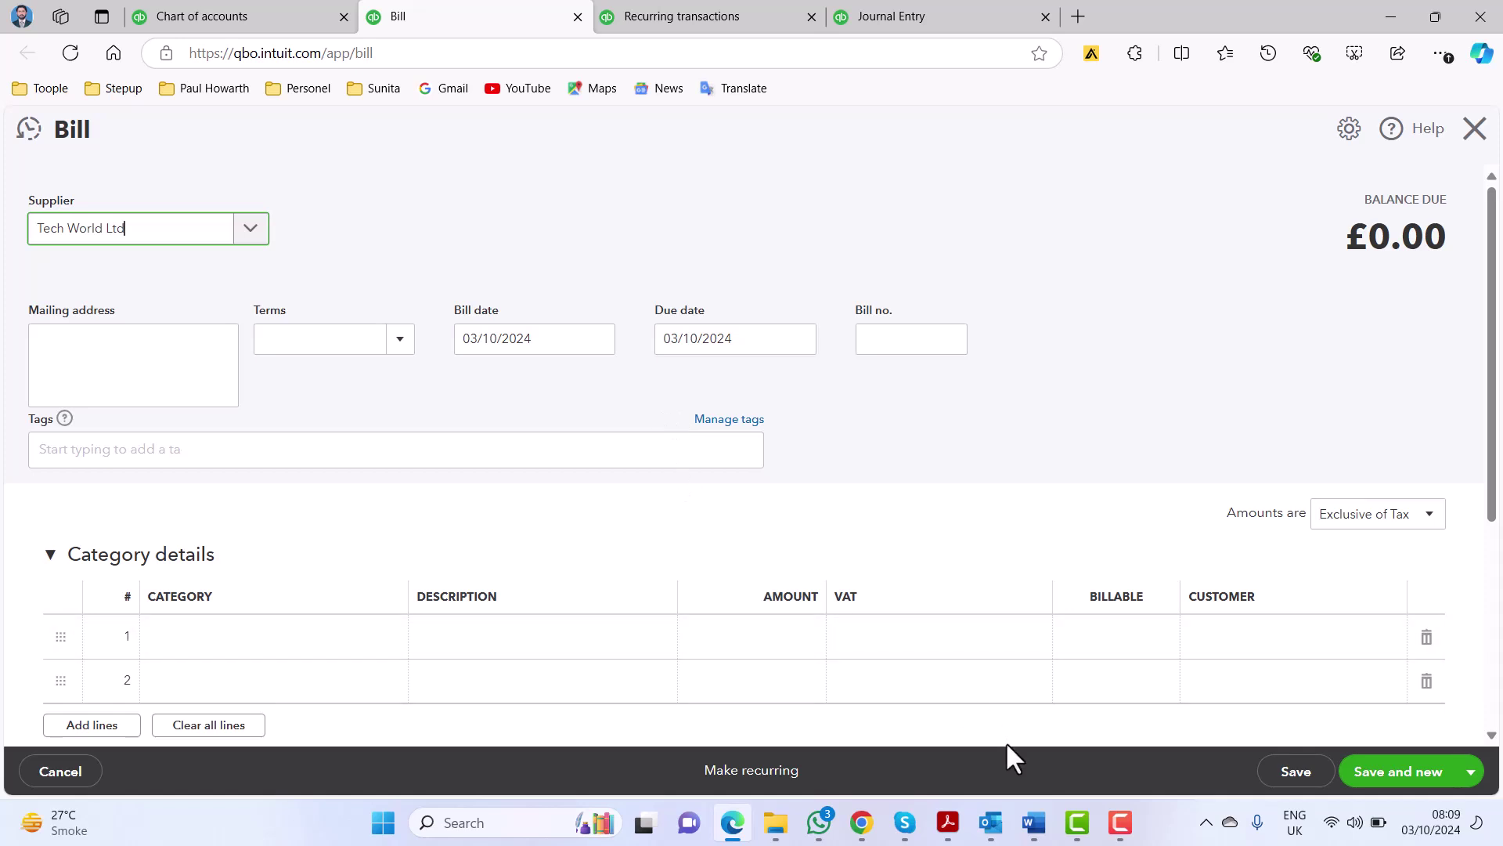
- Check the invoice date in Word and set the bill date to 01/10/2024 in QuickBooks
left_click(1033, 823)
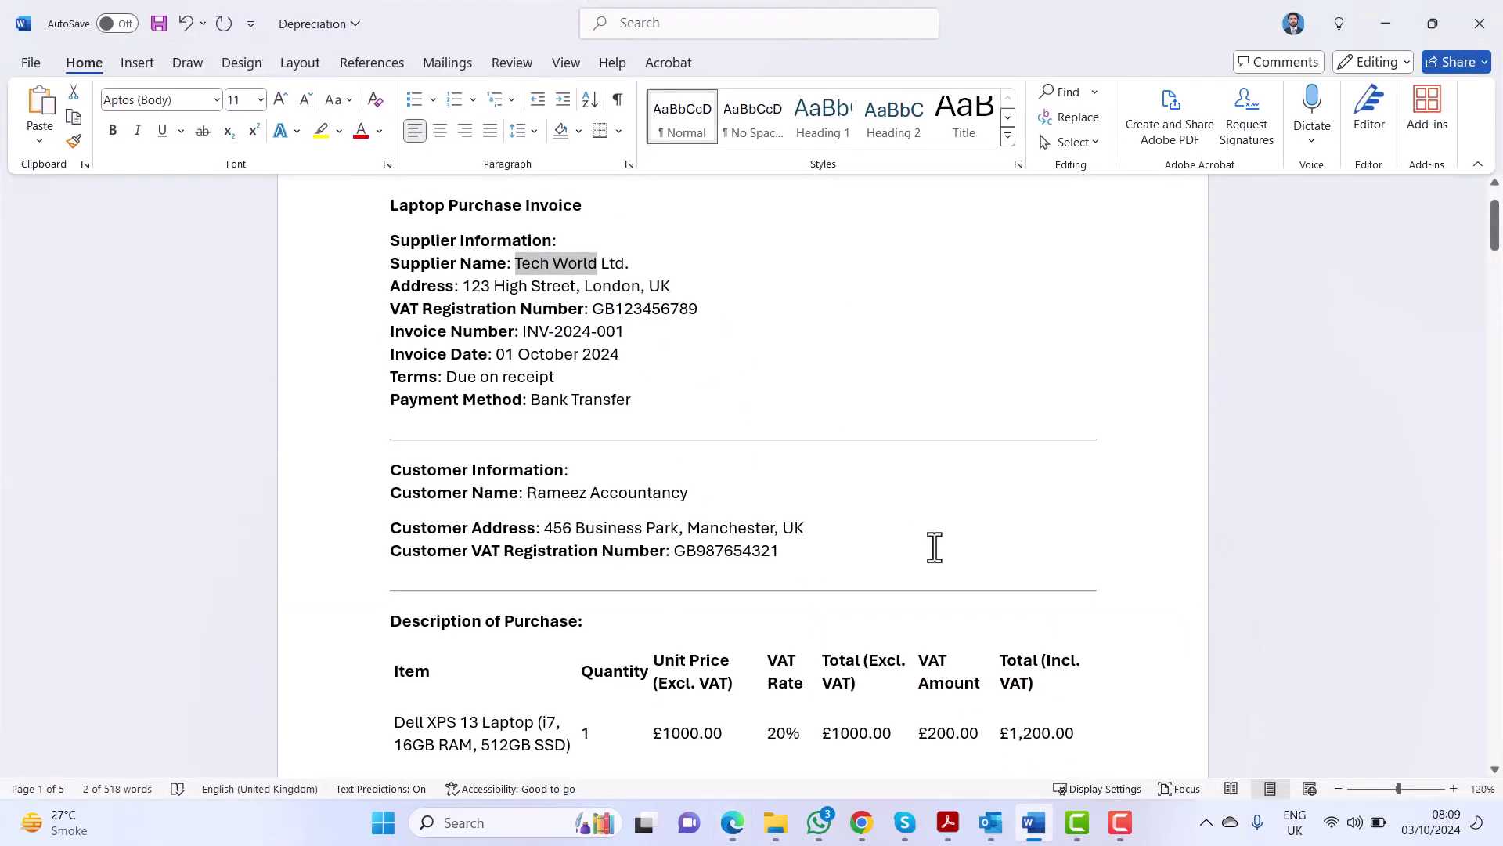
left_click(1035, 829)
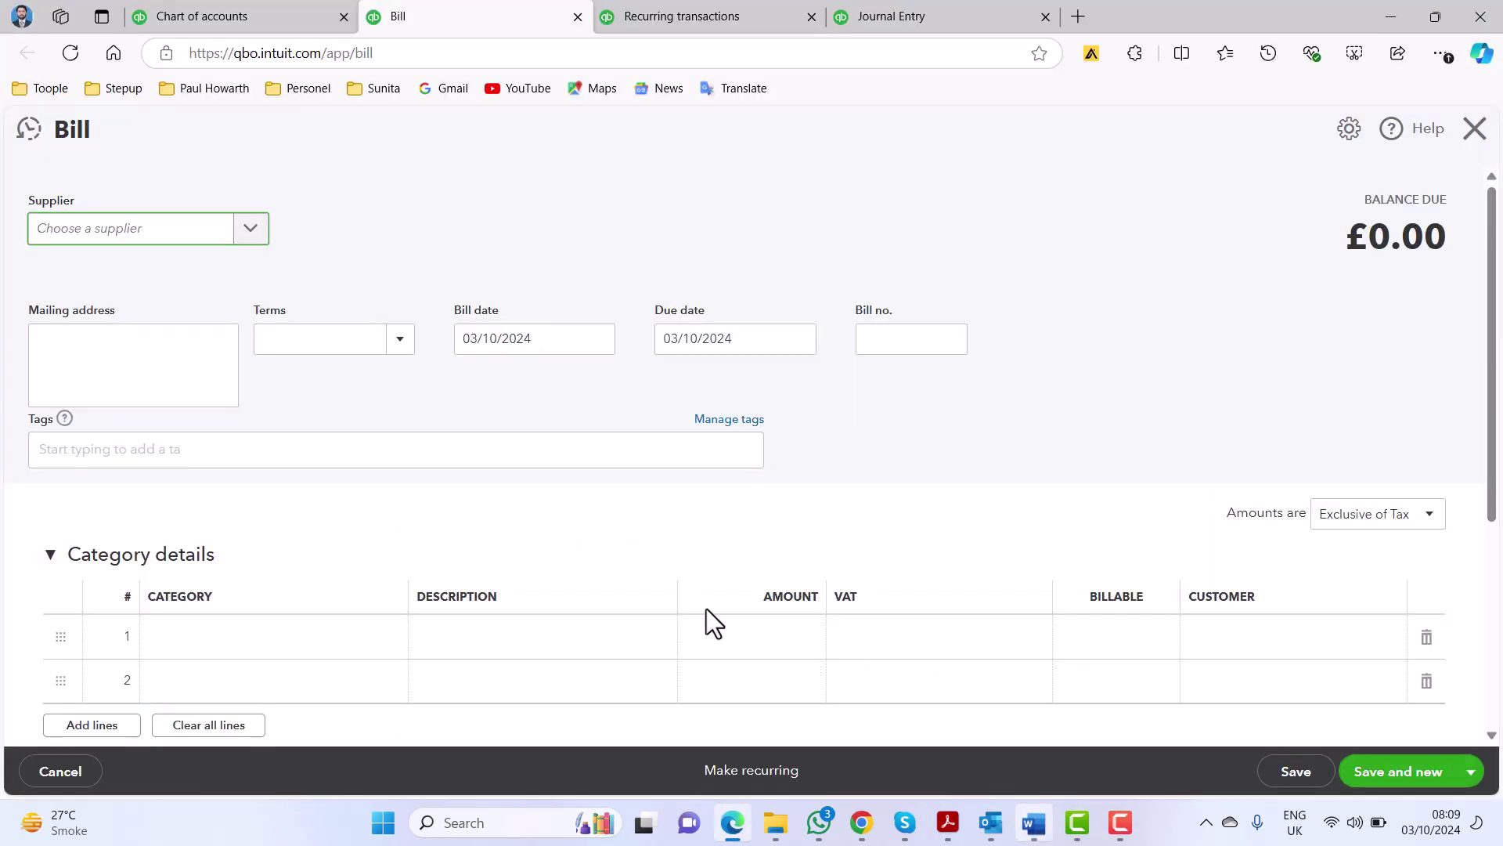
left_click(595, 349)
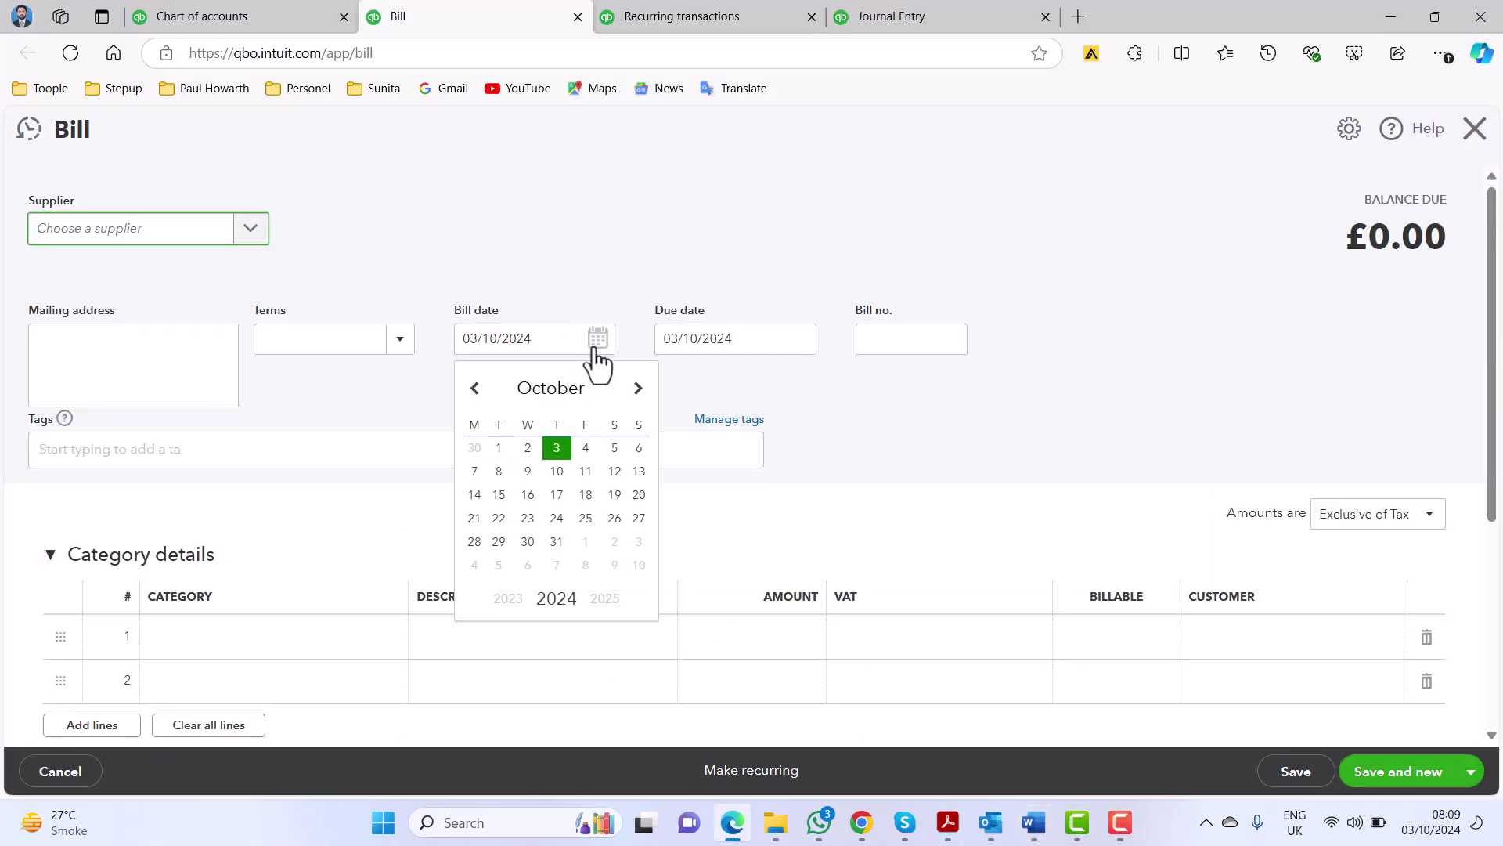
left_click(498, 447)
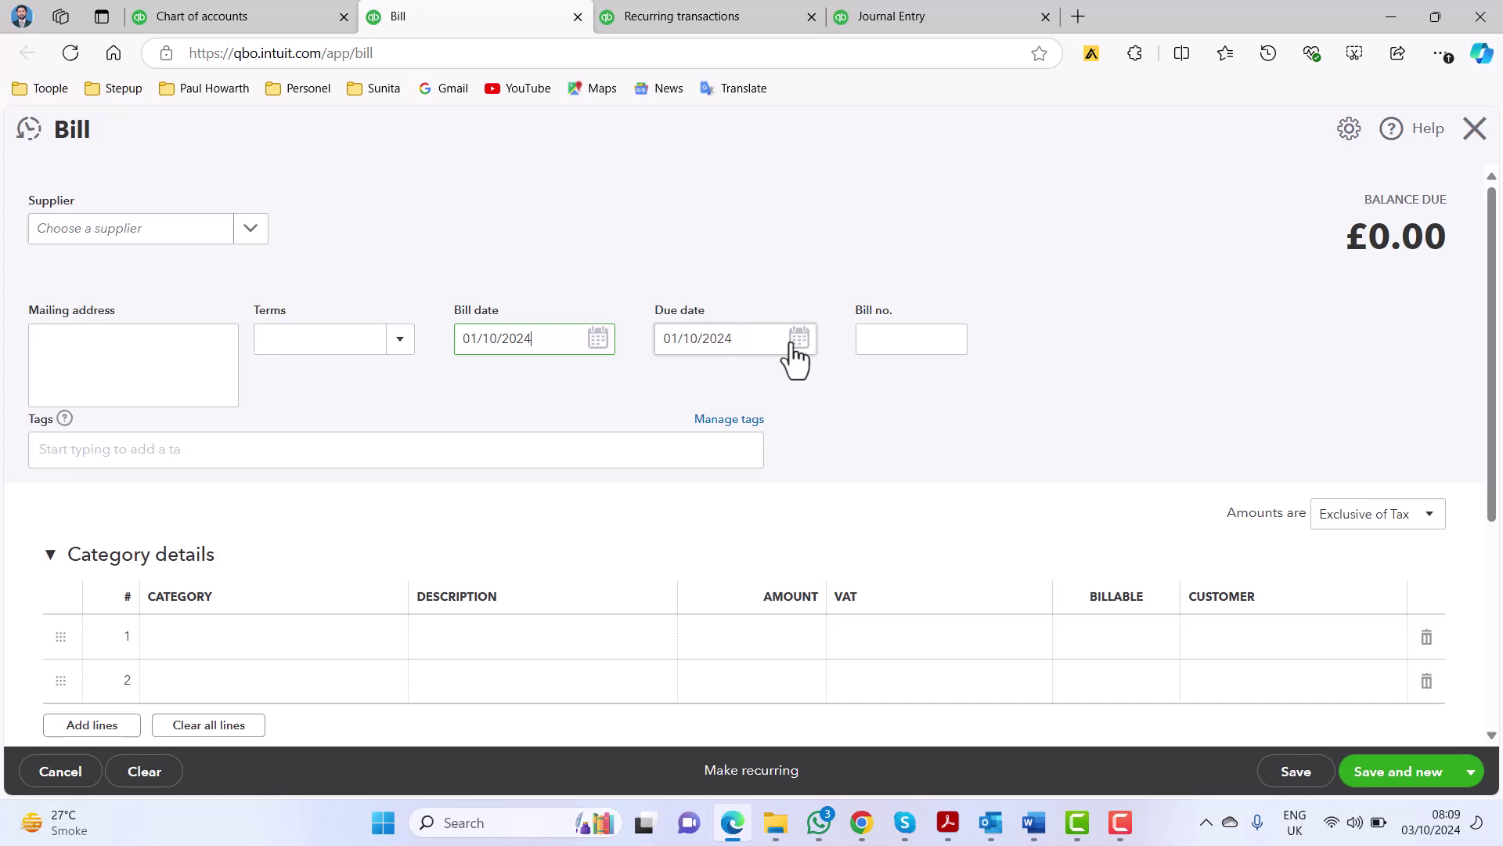
- Copy the invoice number INV-2024-001 from the Word invoice into the QuickBooks bill as its bill number
left_click(1035, 828)
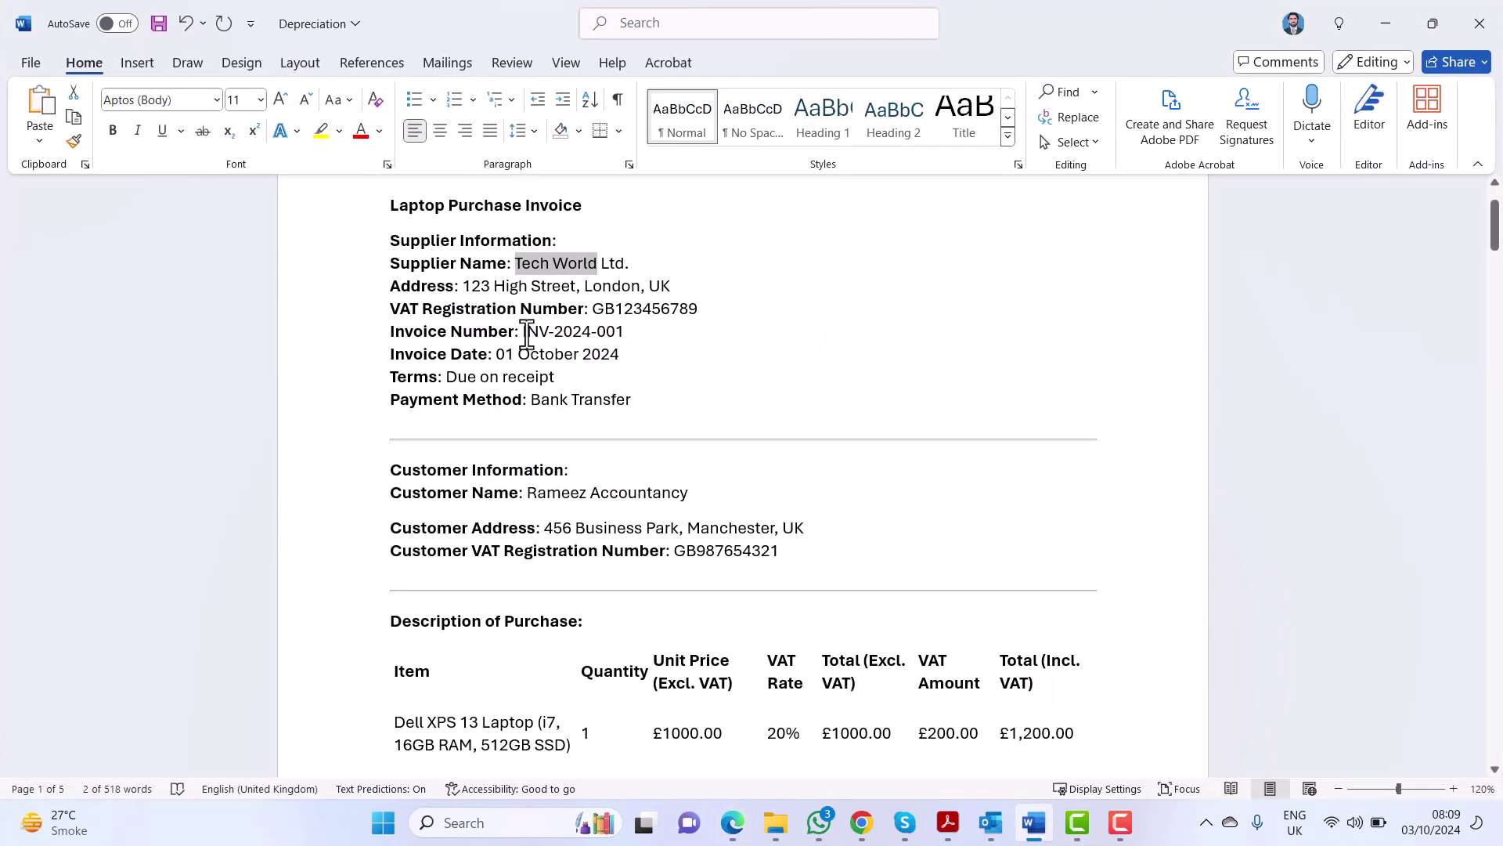
left_click_drag(522, 333, 627, 331)
key("ctrl+c")
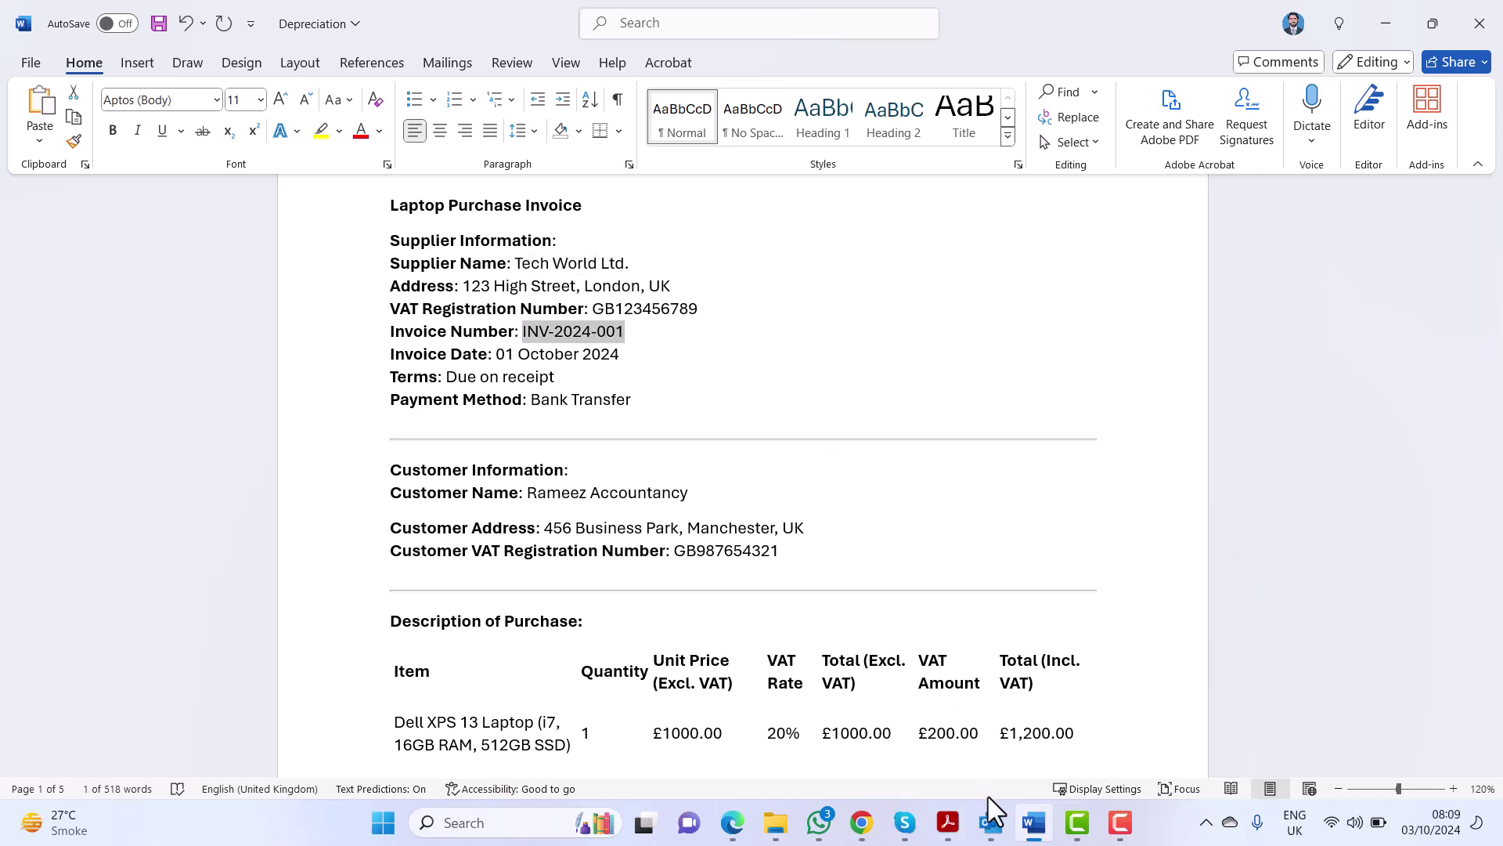
left_click(1035, 822)
left_click(903, 348)
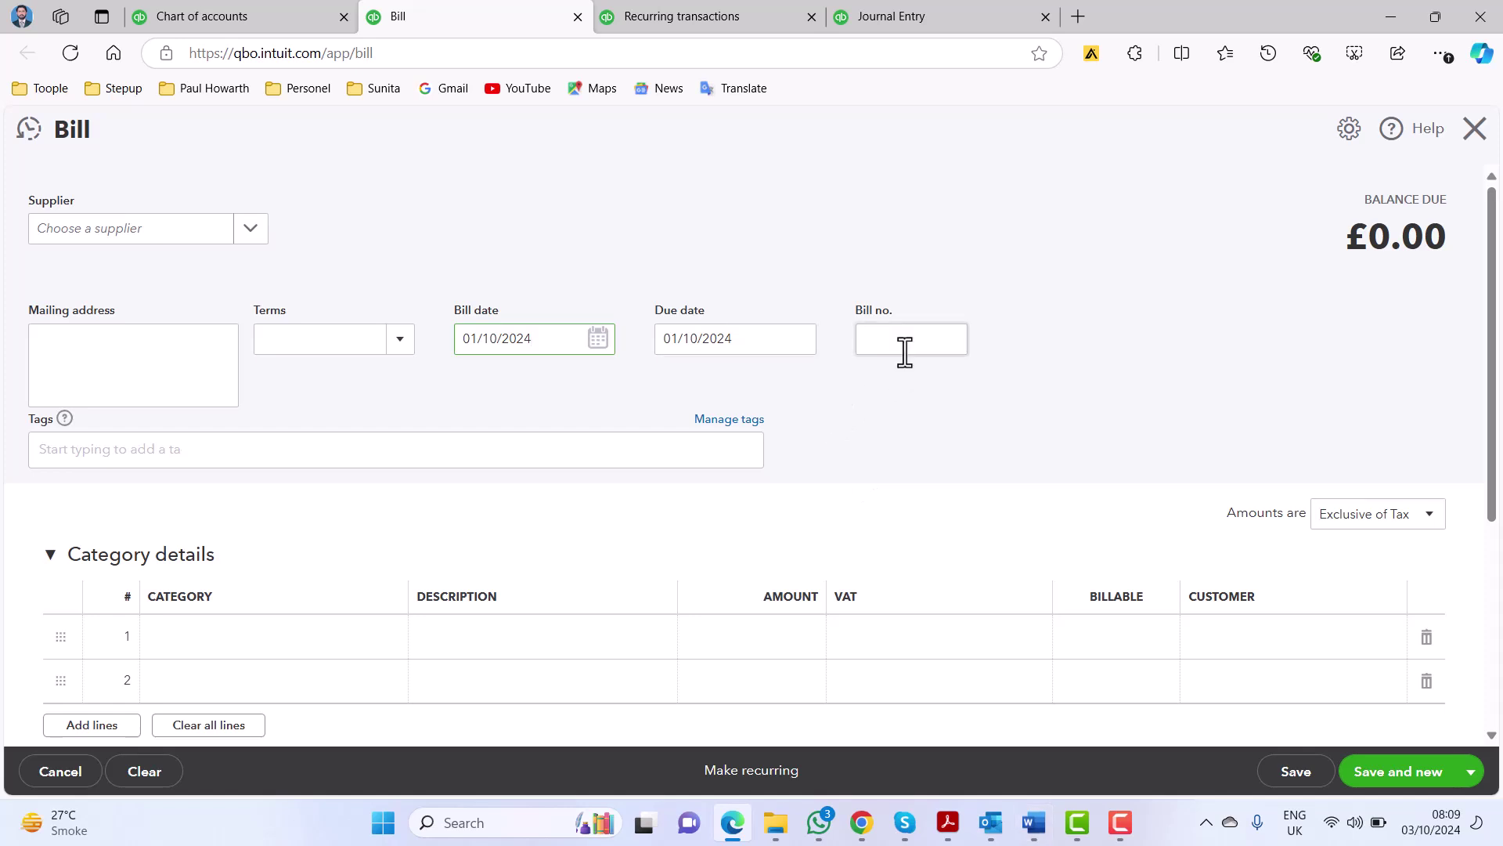
key("ctrl+v")
- Assign the 305A Dell XPS 13 Laptop account as the category of the bill's first line
scroll(717, 429, "down", 4)
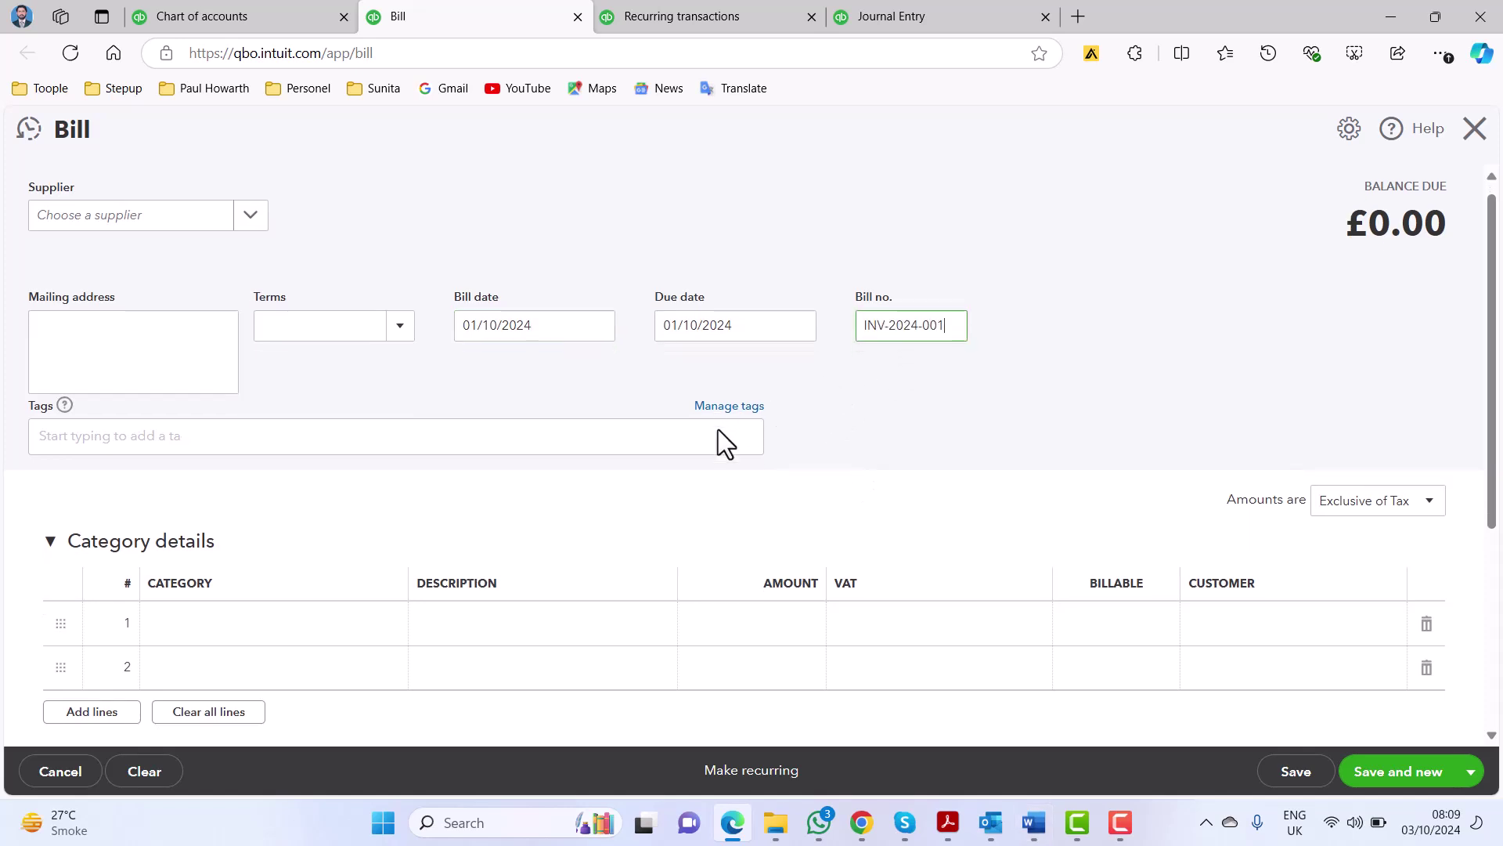
scroll(717, 429, "up", 1)
scroll(717, 430, "up", 1)
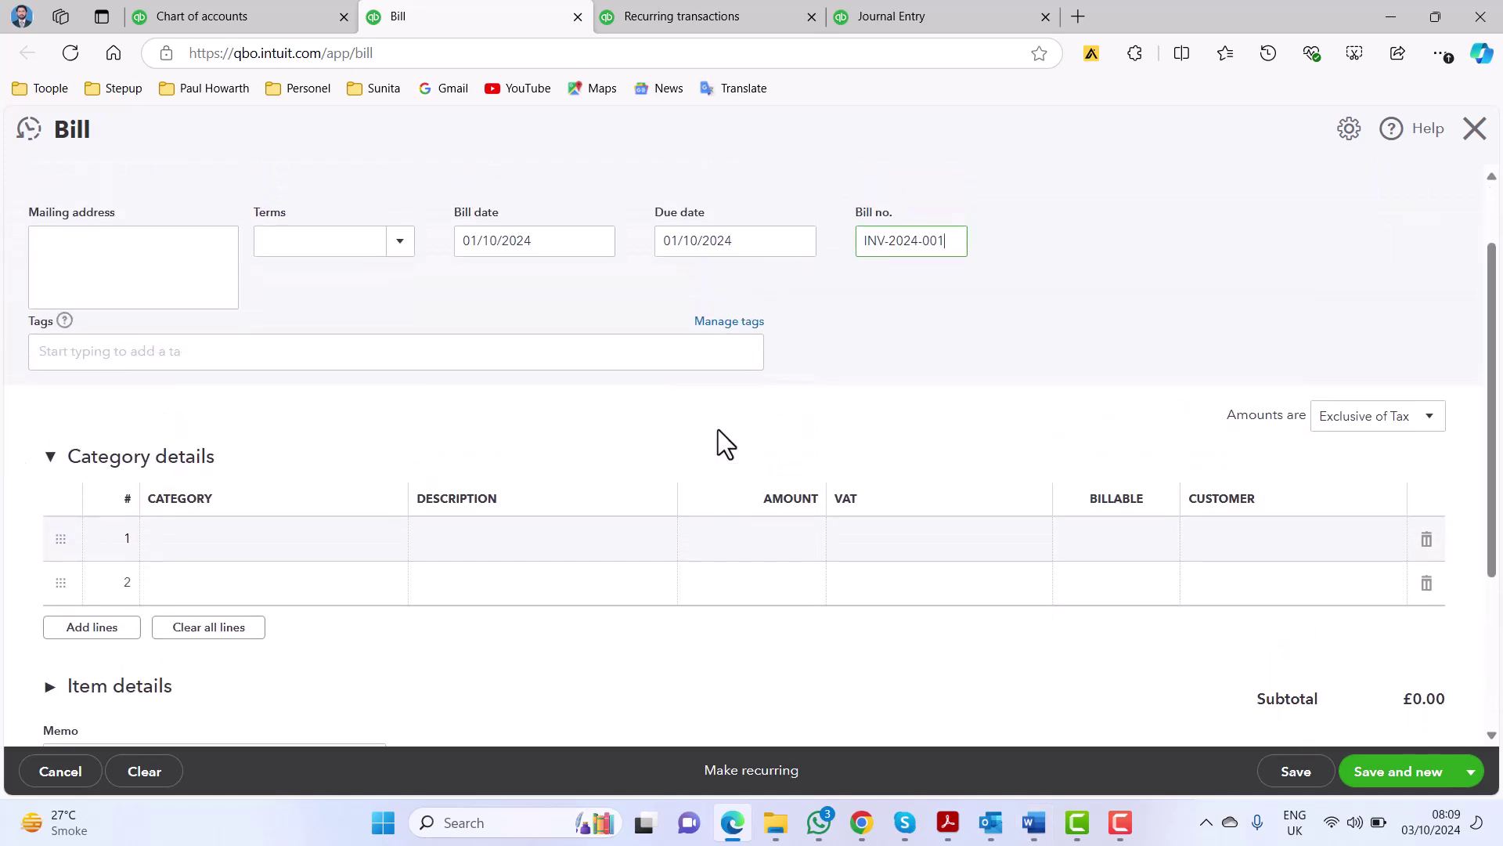
left_click(342, 553)
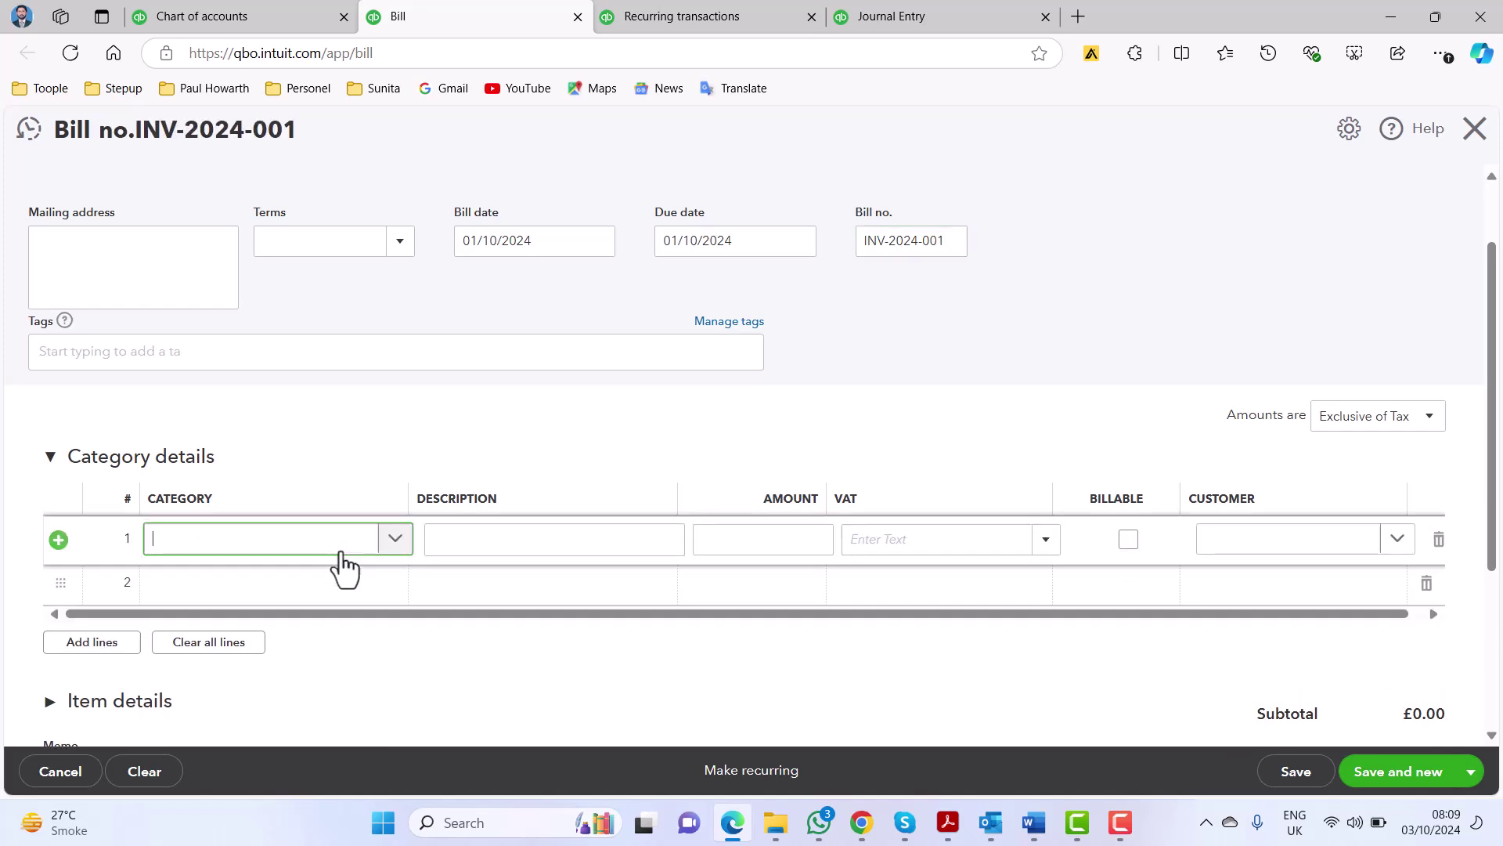
type("305a")
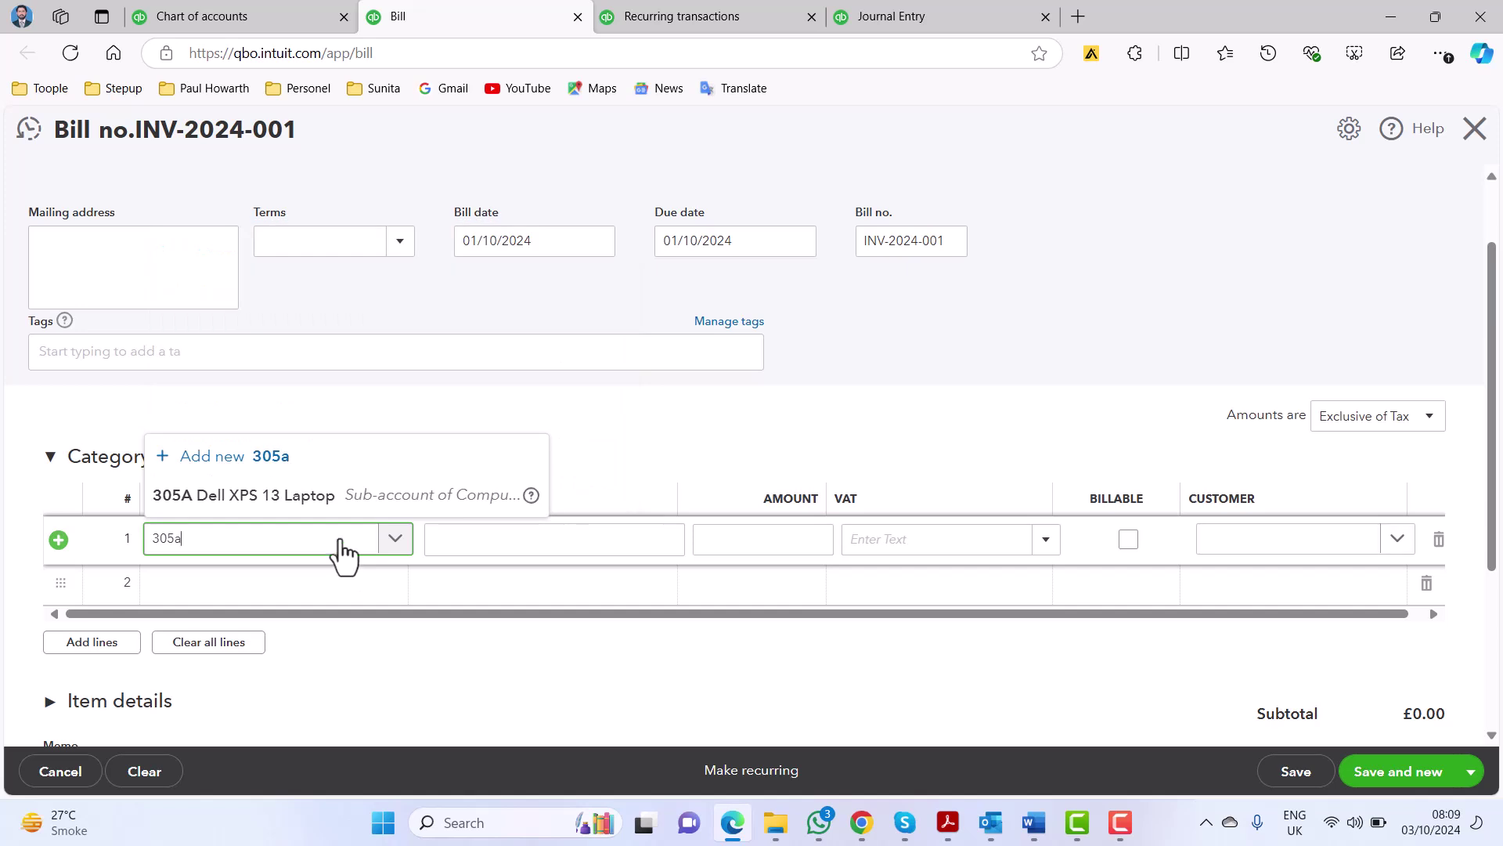
left_click(346, 511)
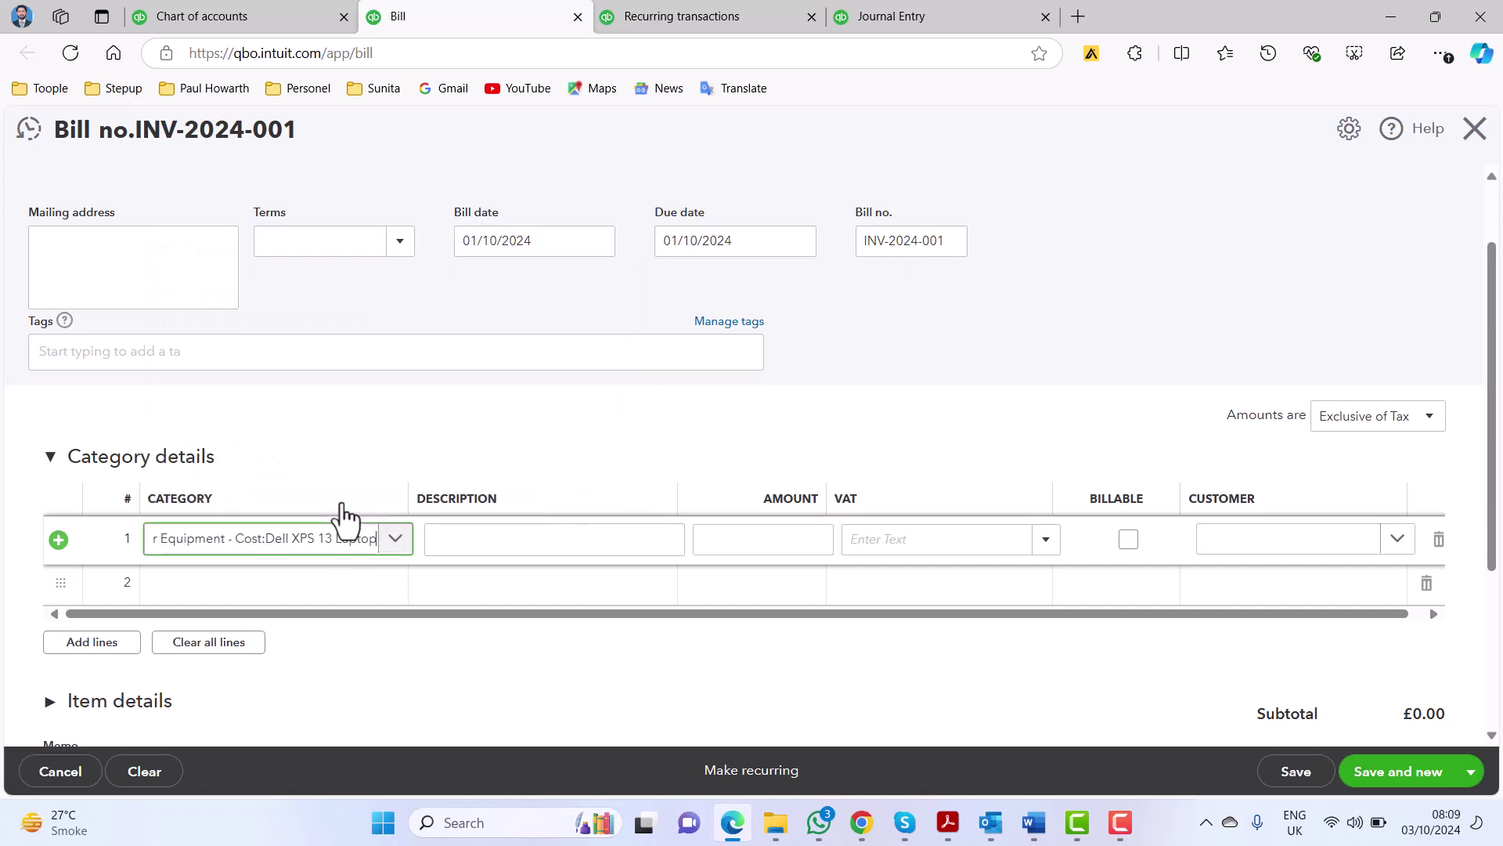
- Copy the item text "Dell XPS 13 Laptop (i7, 16GB RAM, 512GB SSD)" from the Word invoice into the first line's description in QuickBooks
left_click(525, 538)
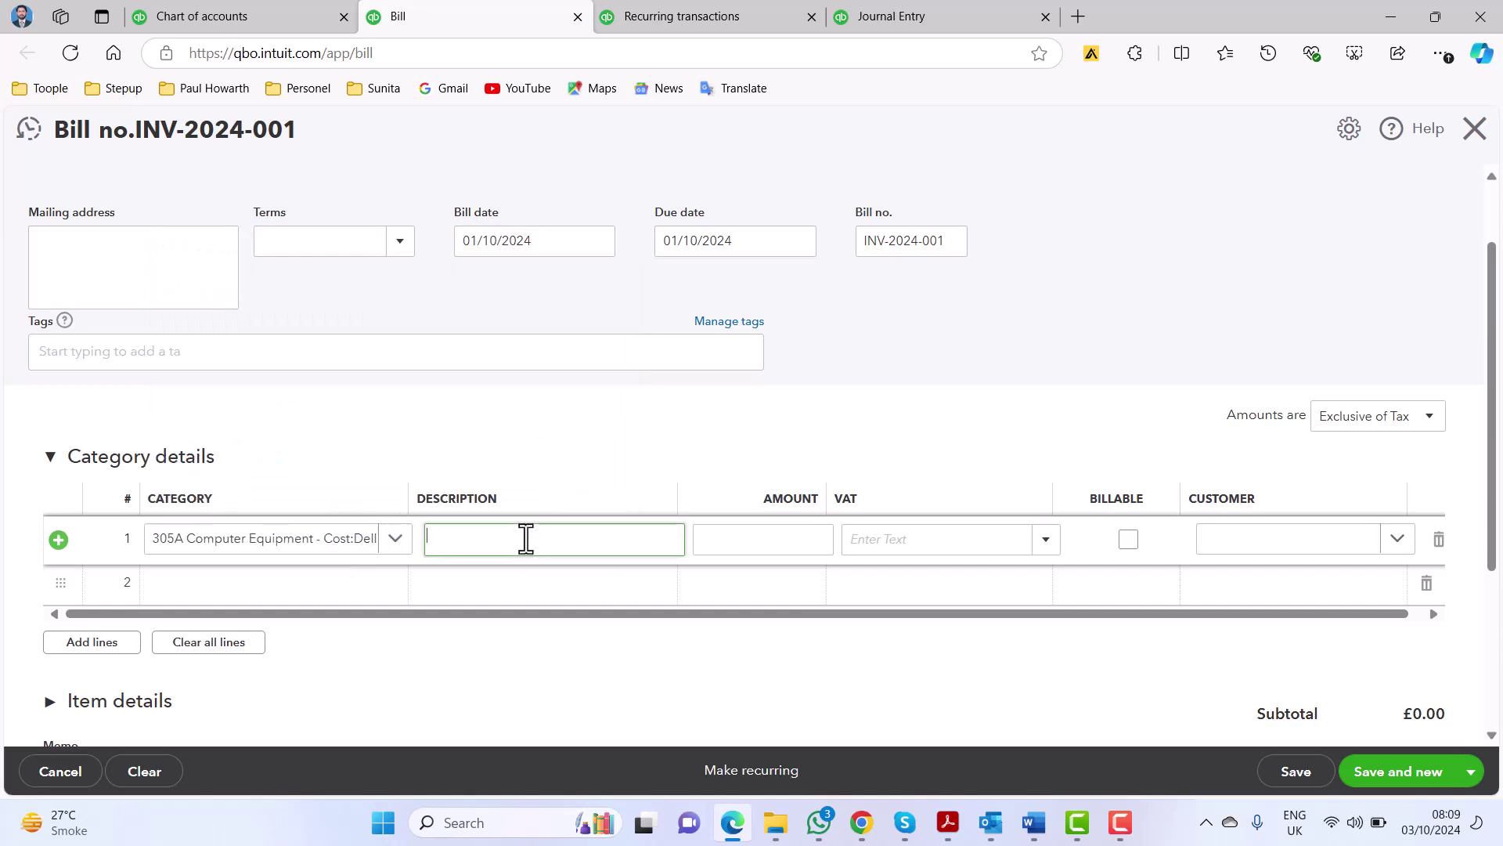
left_click(1030, 826)
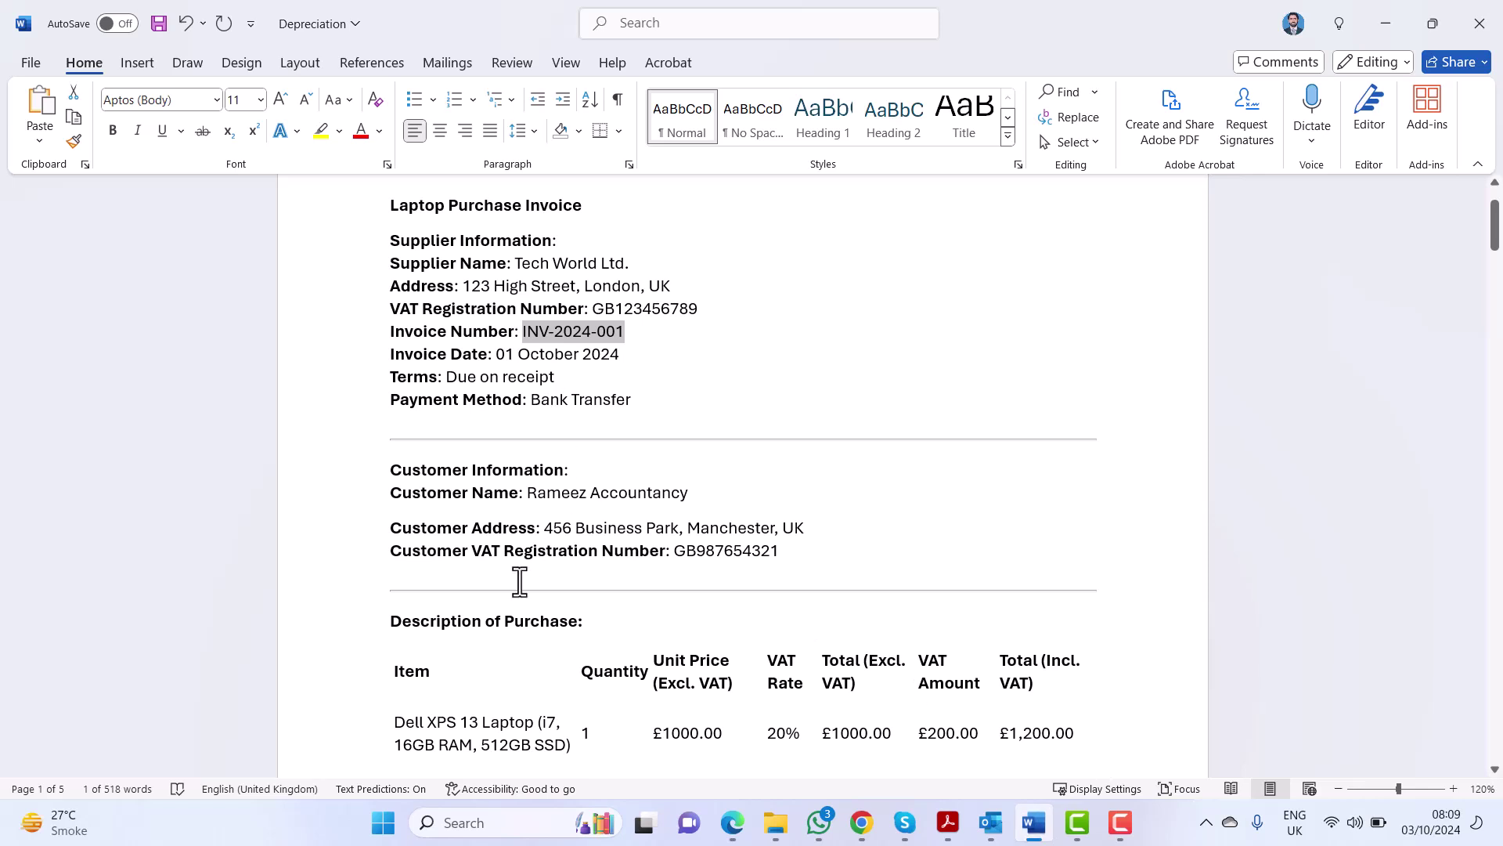
scroll(520, 580, "down", 2)
left_click_drag(459, 675, 571, 693)
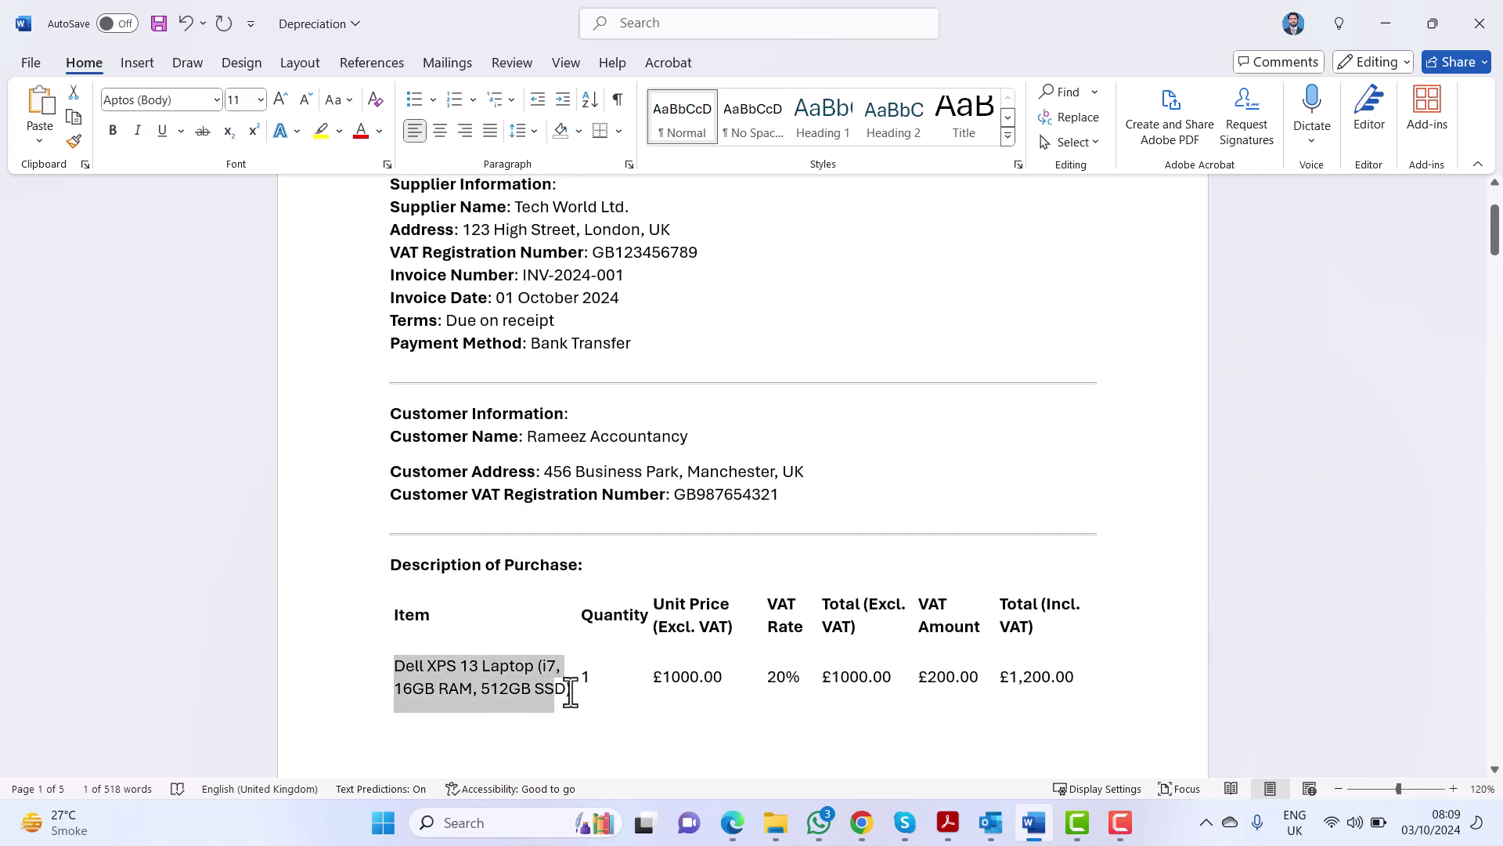
key("ctrl+c")
key("alt+Tab")
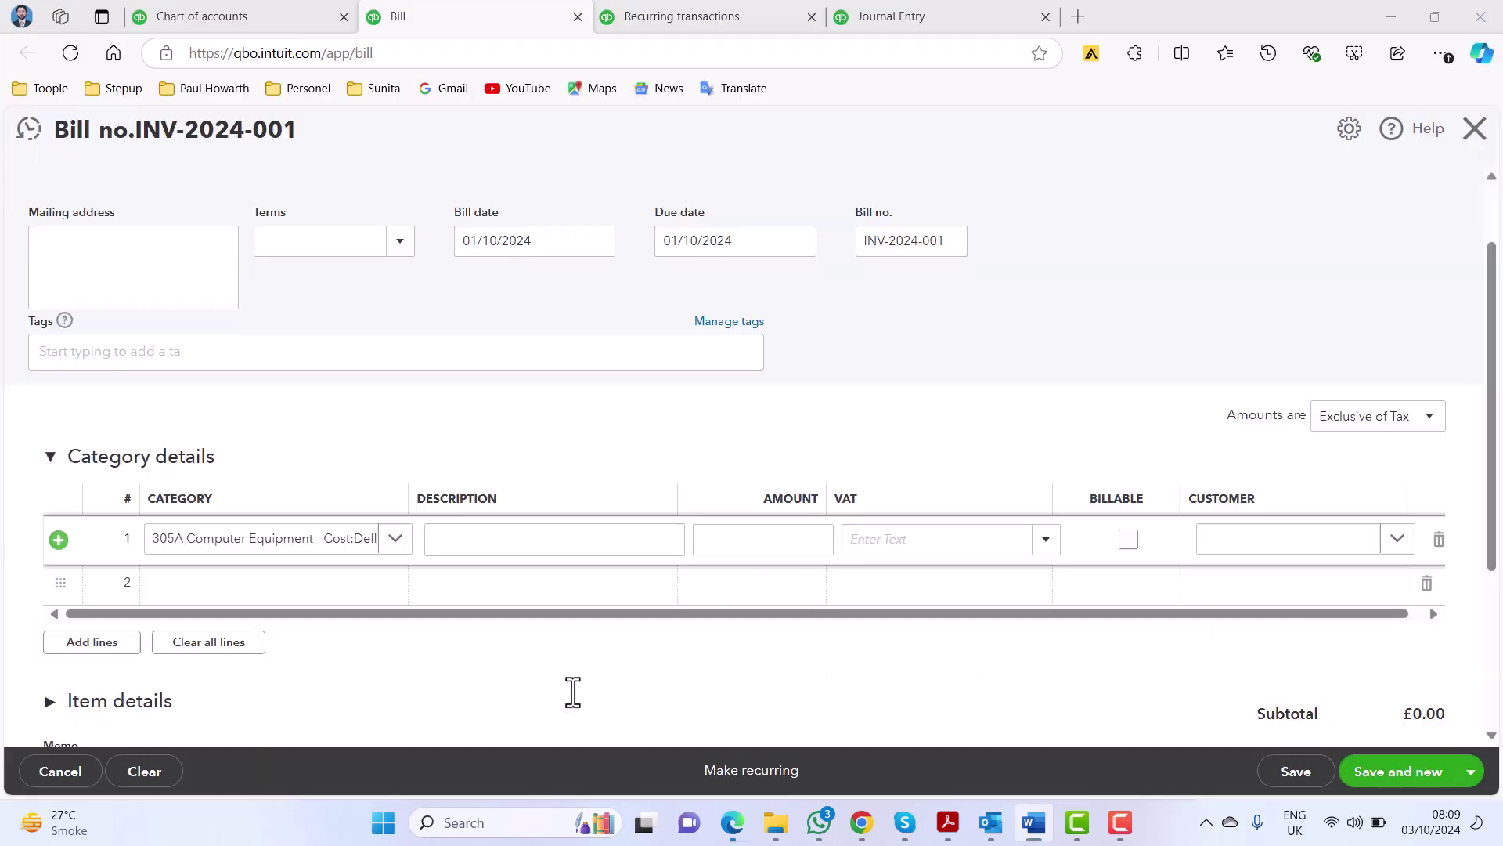
left_click(574, 533)
key("ctrl+v")
- Set the laptop line's amount to 1,000.00 as on the Word invoice and its VAT to 20.0% S
left_click(721, 548)
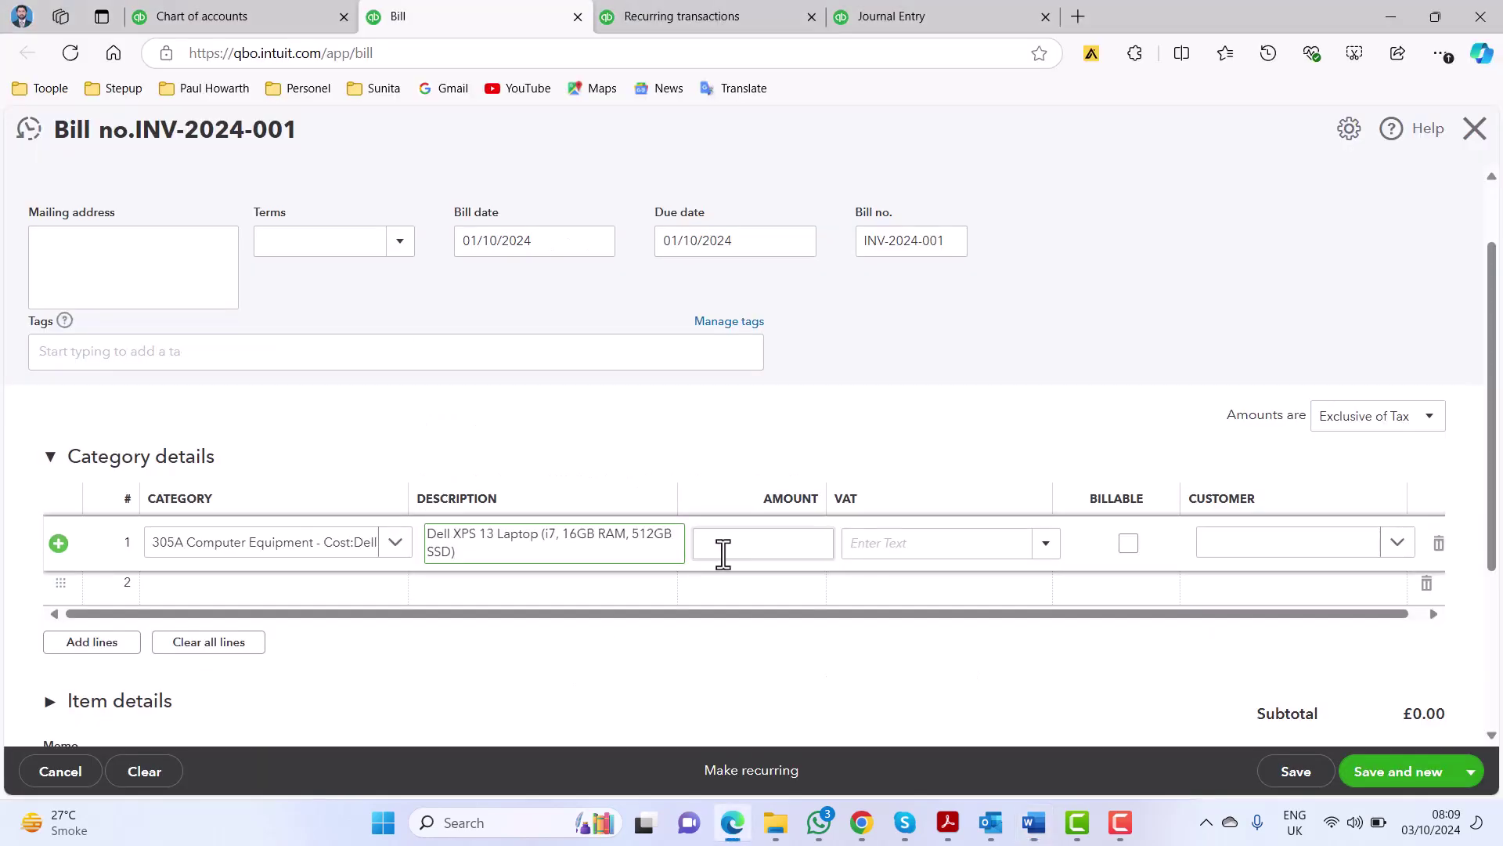
key("alt+Tab")
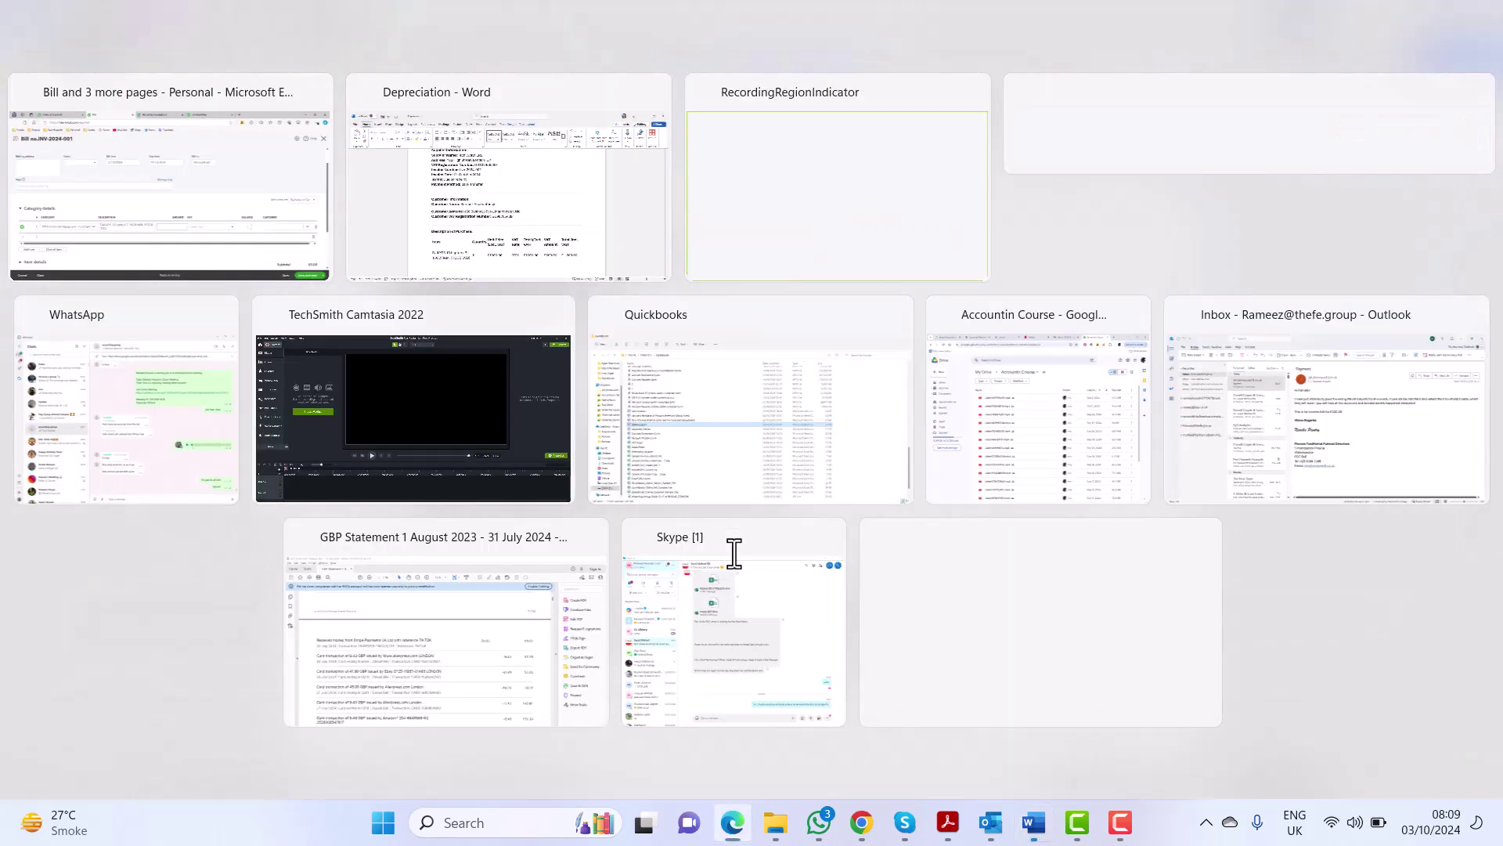
key("alt+Tab")
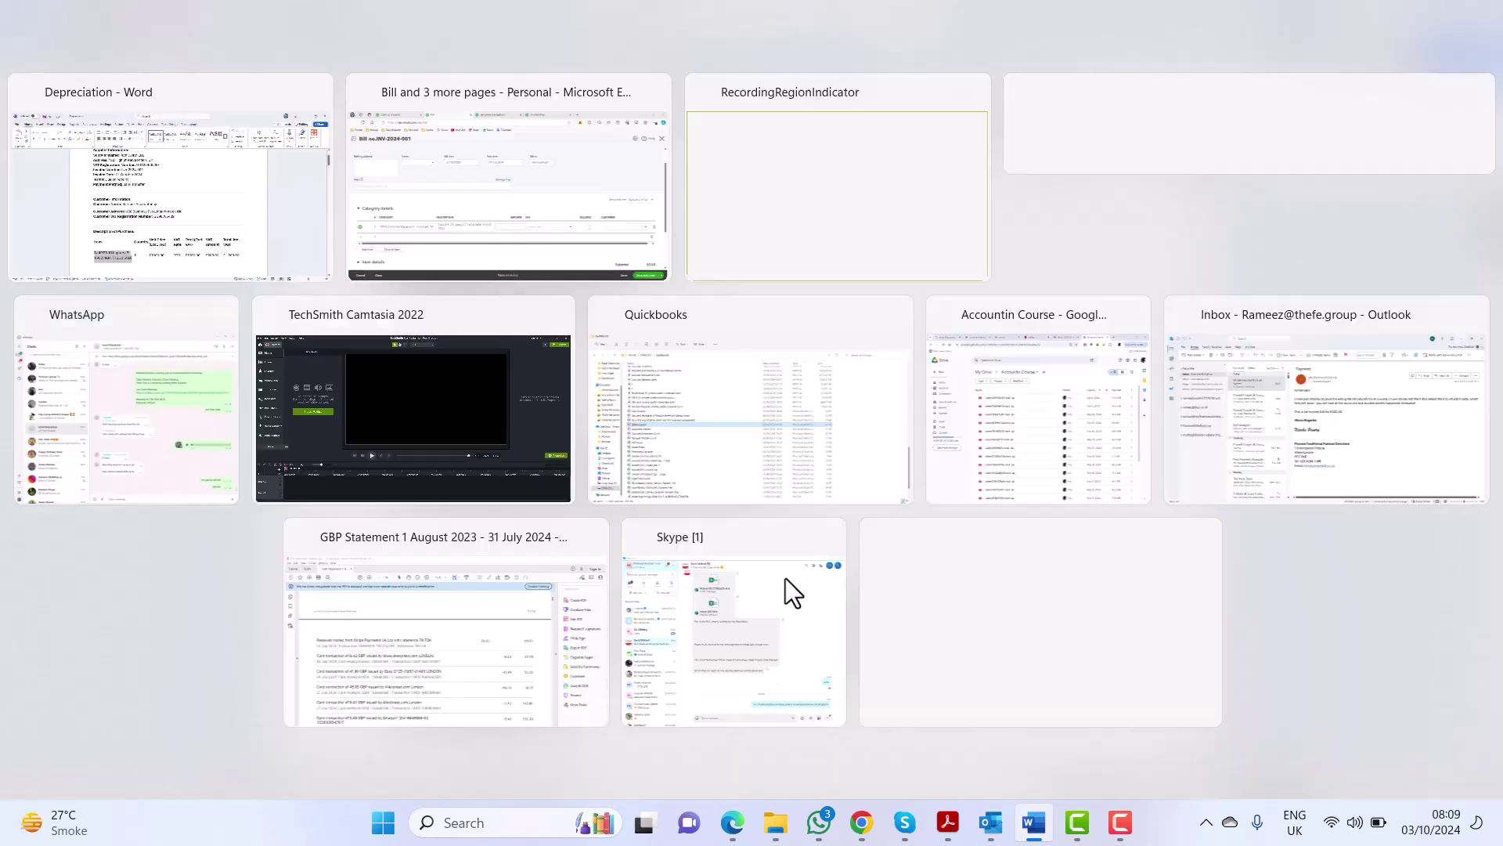
type("1,000")
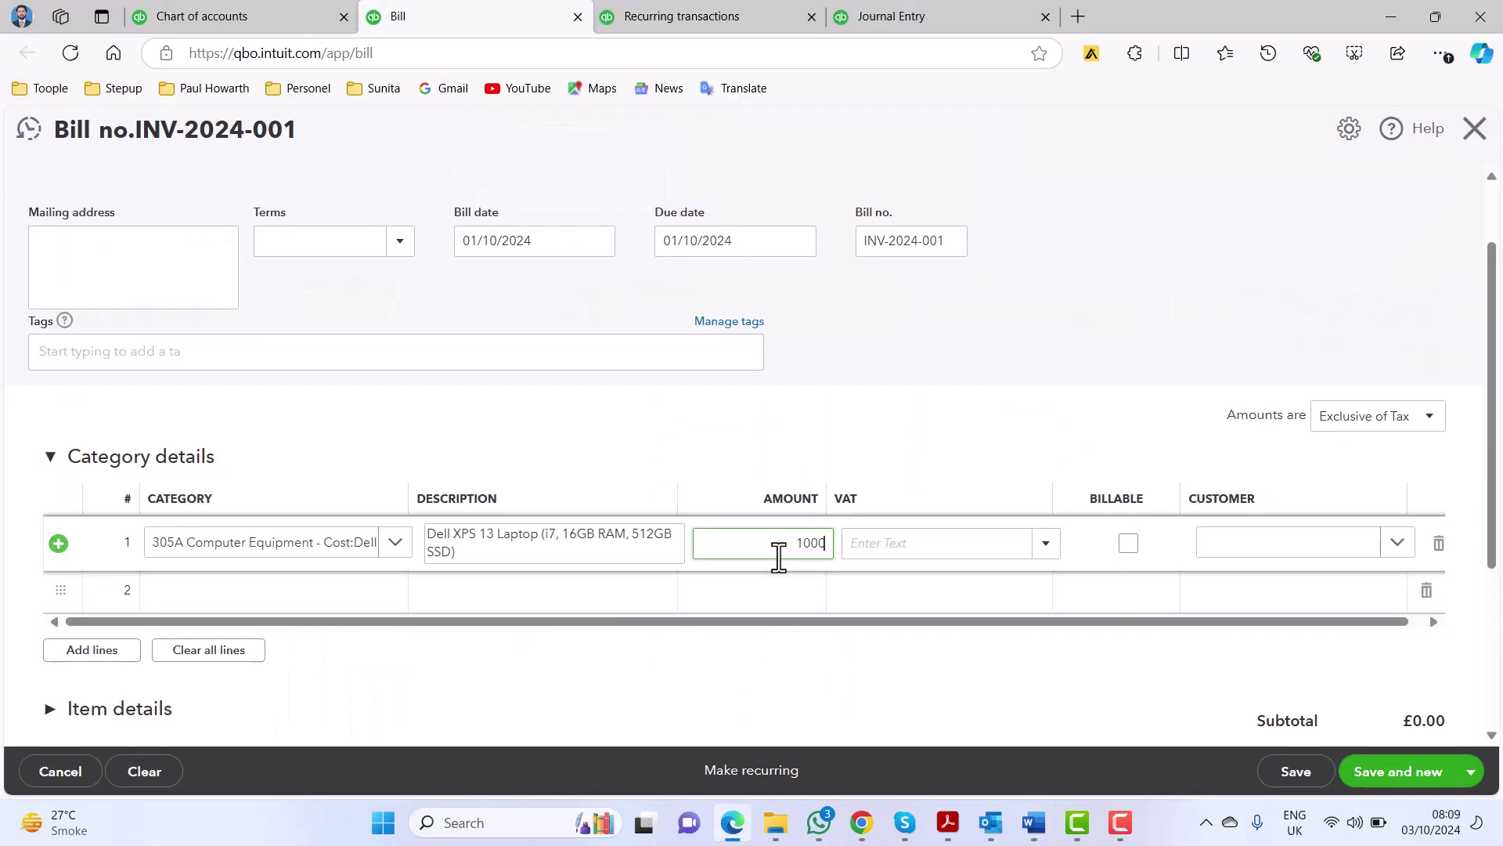
left_click(893, 557)
type("20")
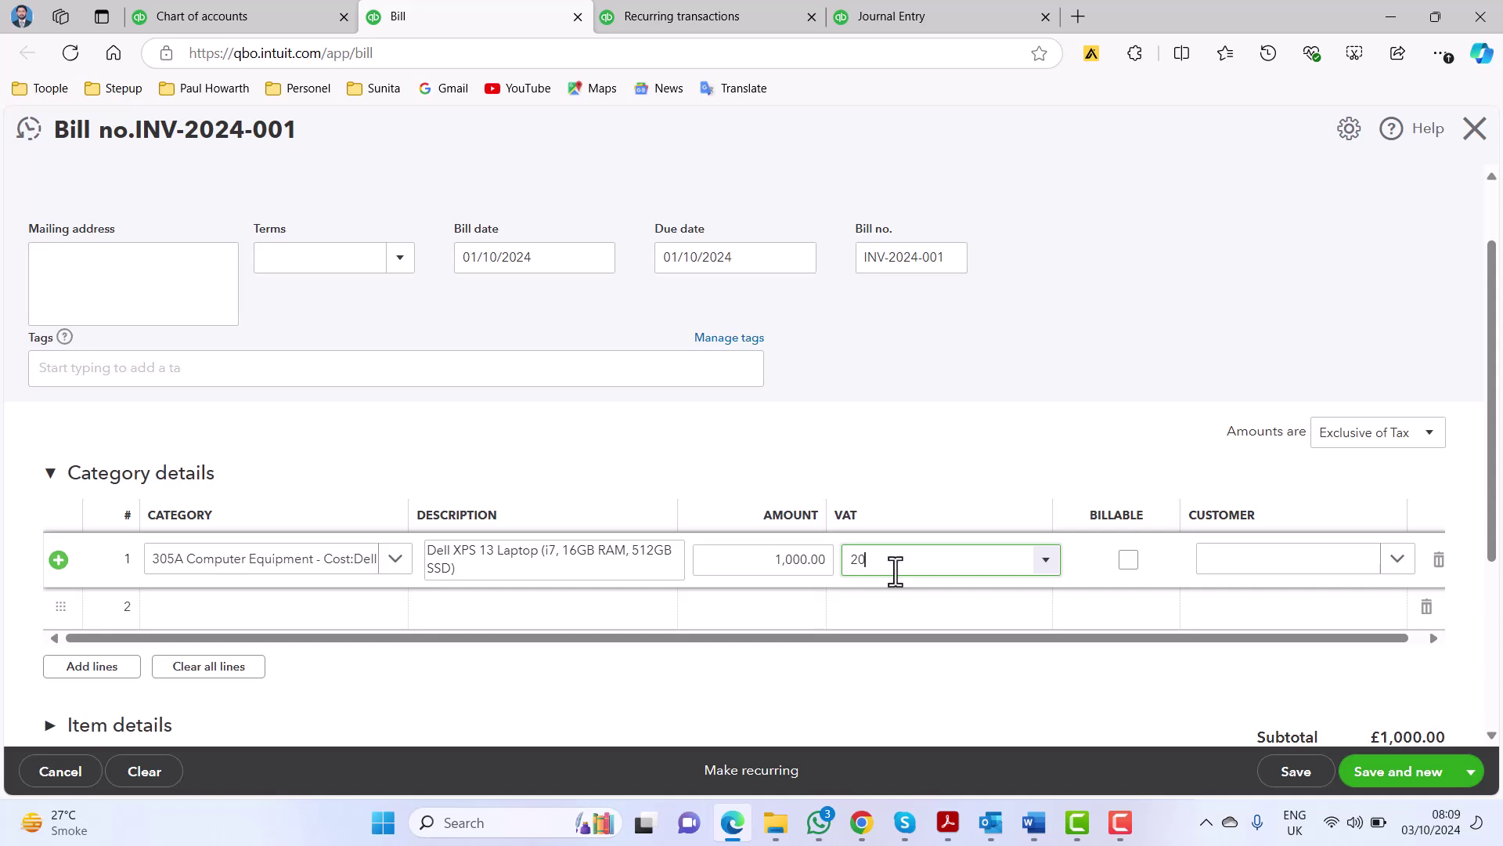
left_click(896, 607)
scroll(1112, 568, "down", 3)
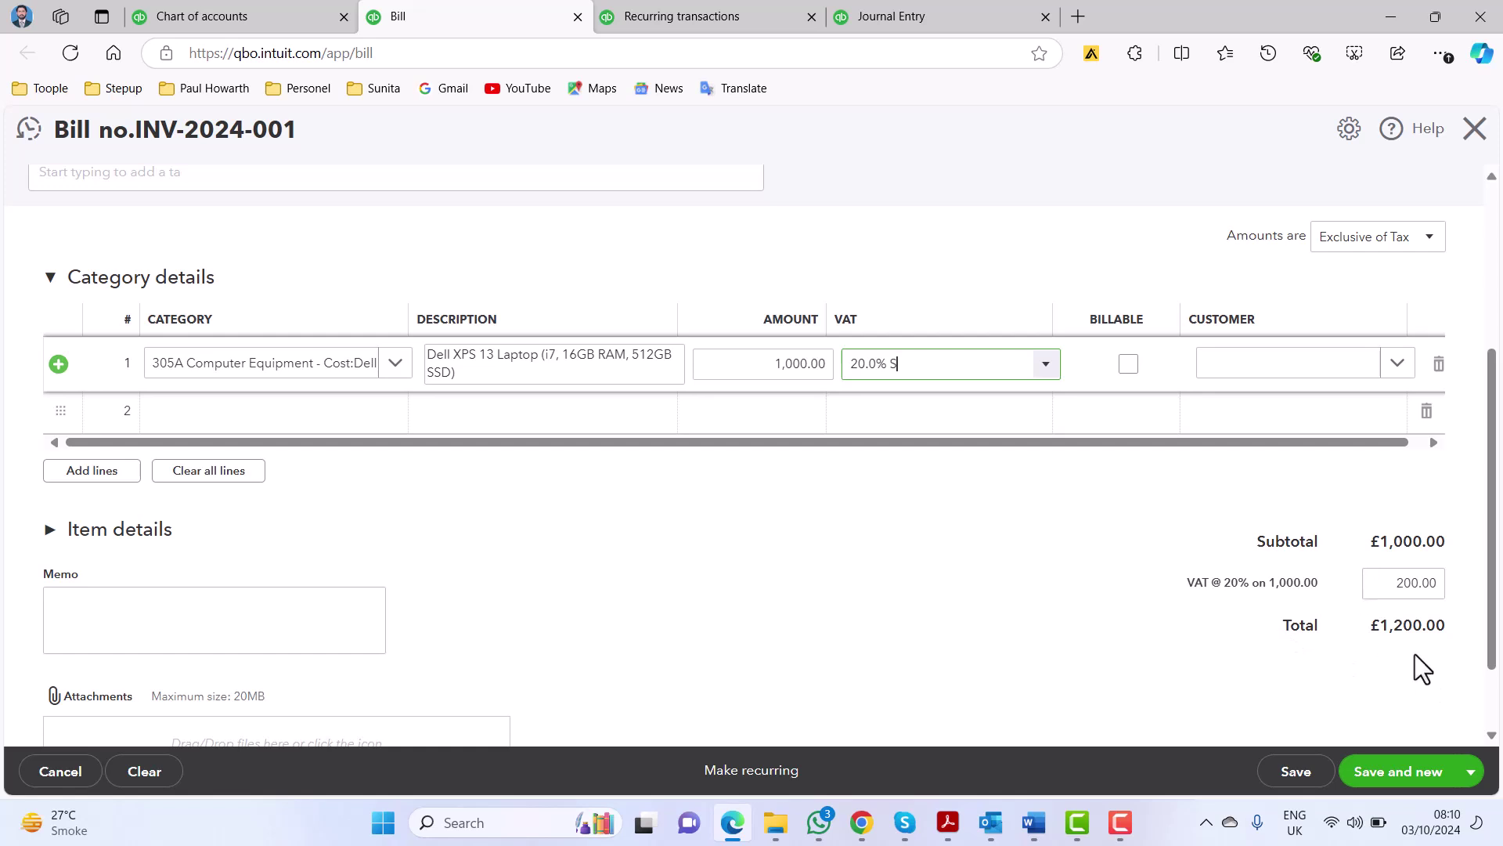
- Try to save the laptop bill and start a new one
left_click(1410, 771)
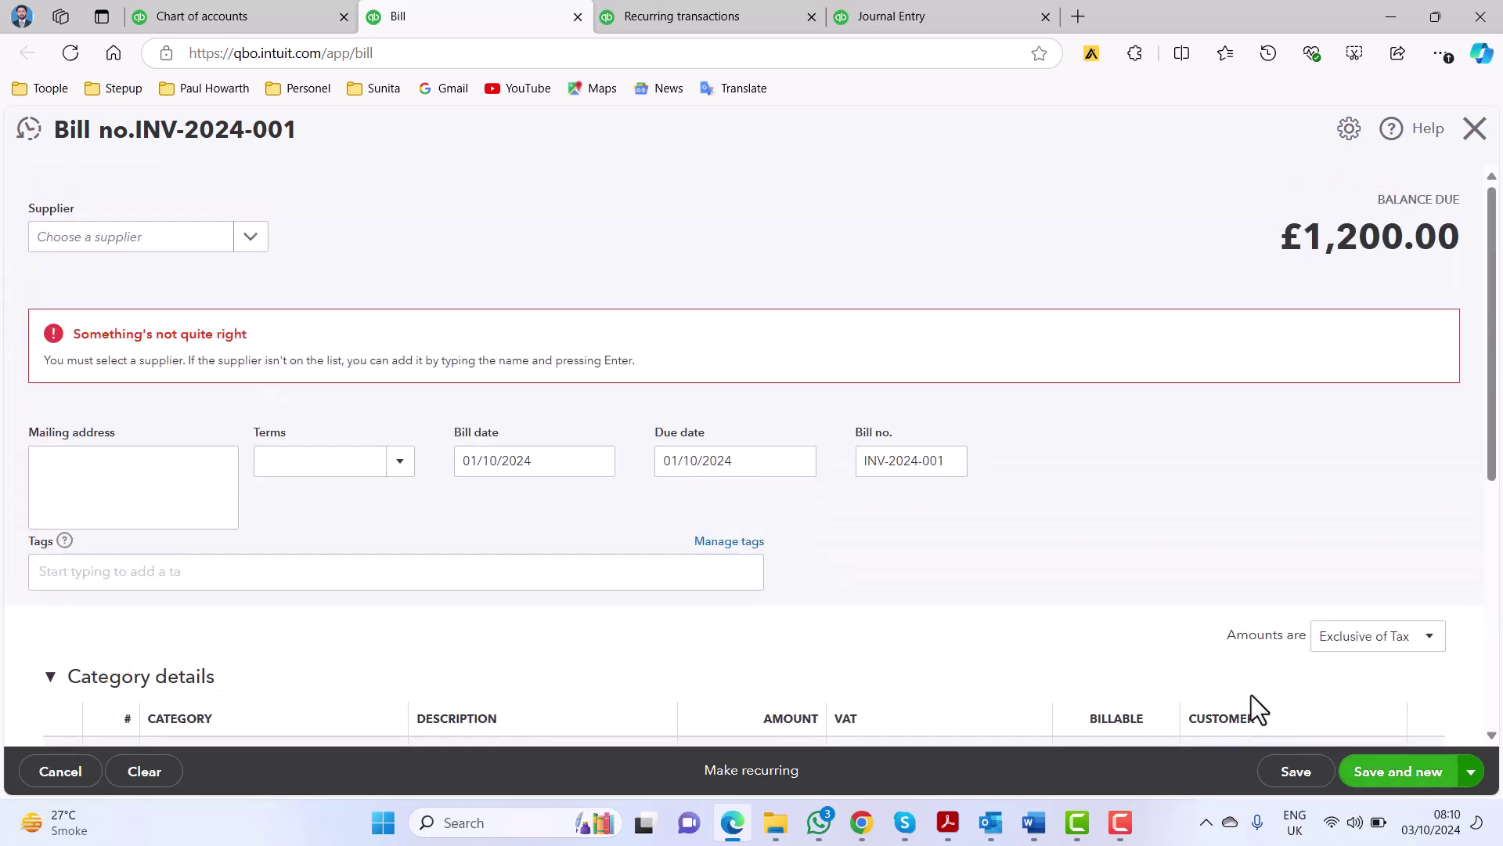
left_click(405, 470)
scroll(405, 477, "down", 4)
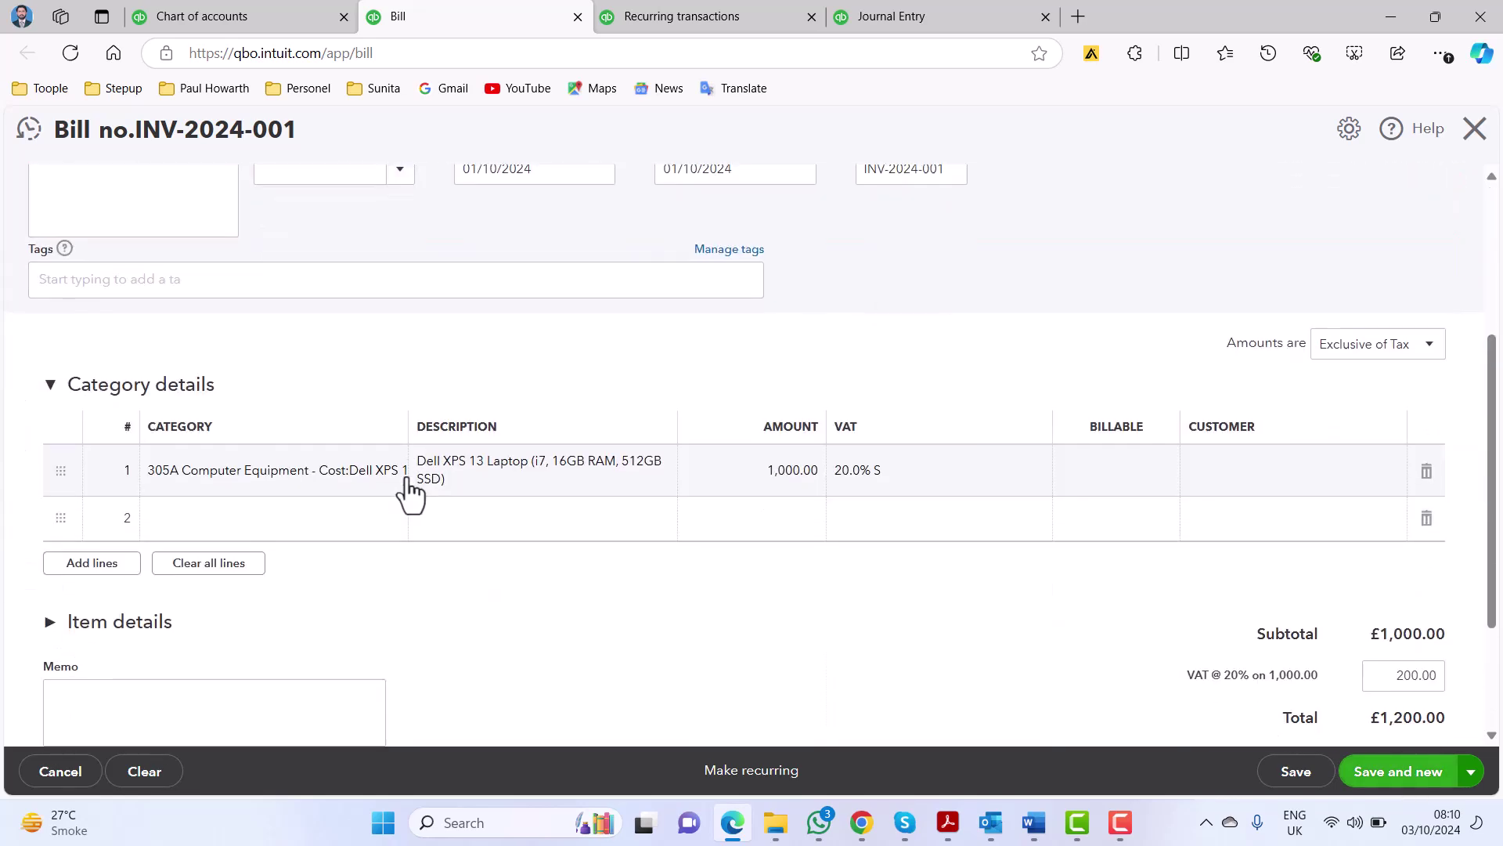
scroll(343, 372, "up", 4)
left_click(343, 372)
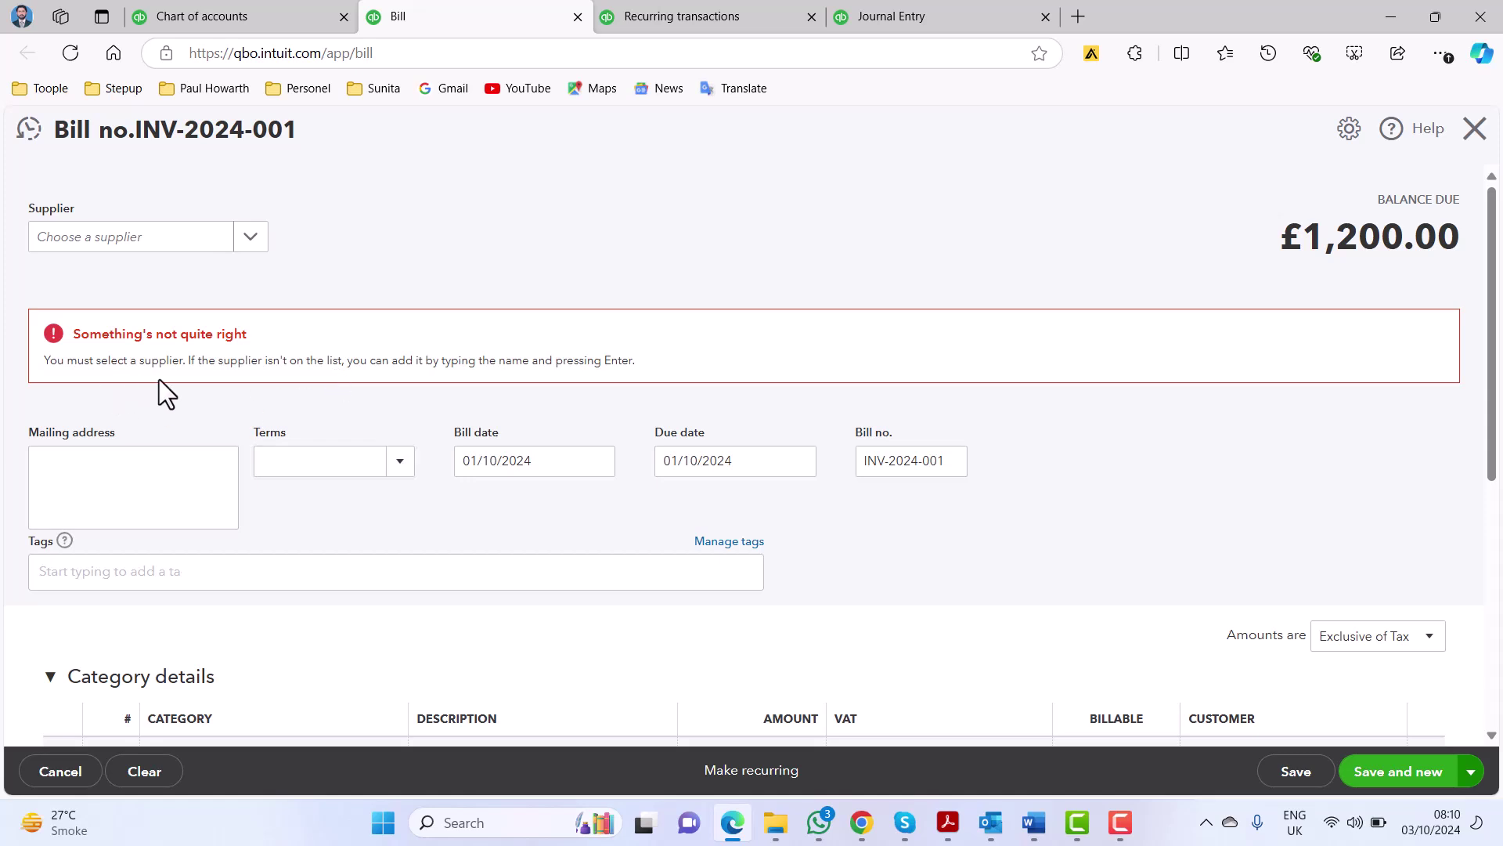
- Search the bill's suppliers for "tech", and copy the supplier name Tech World Ltd from the Word invoice
left_click(248, 237)
type("tech")
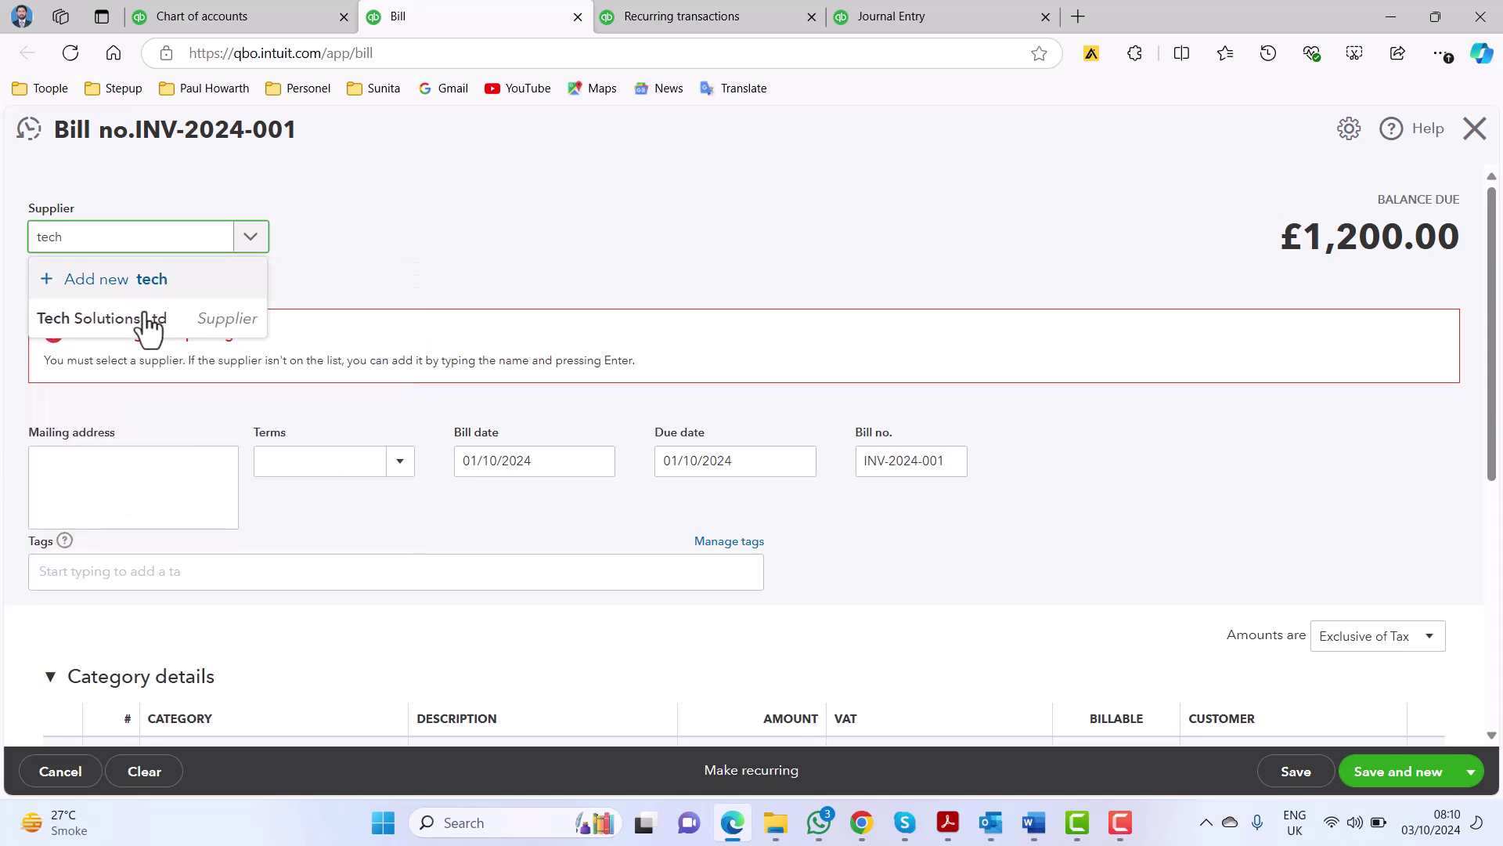
left_click(1034, 822)
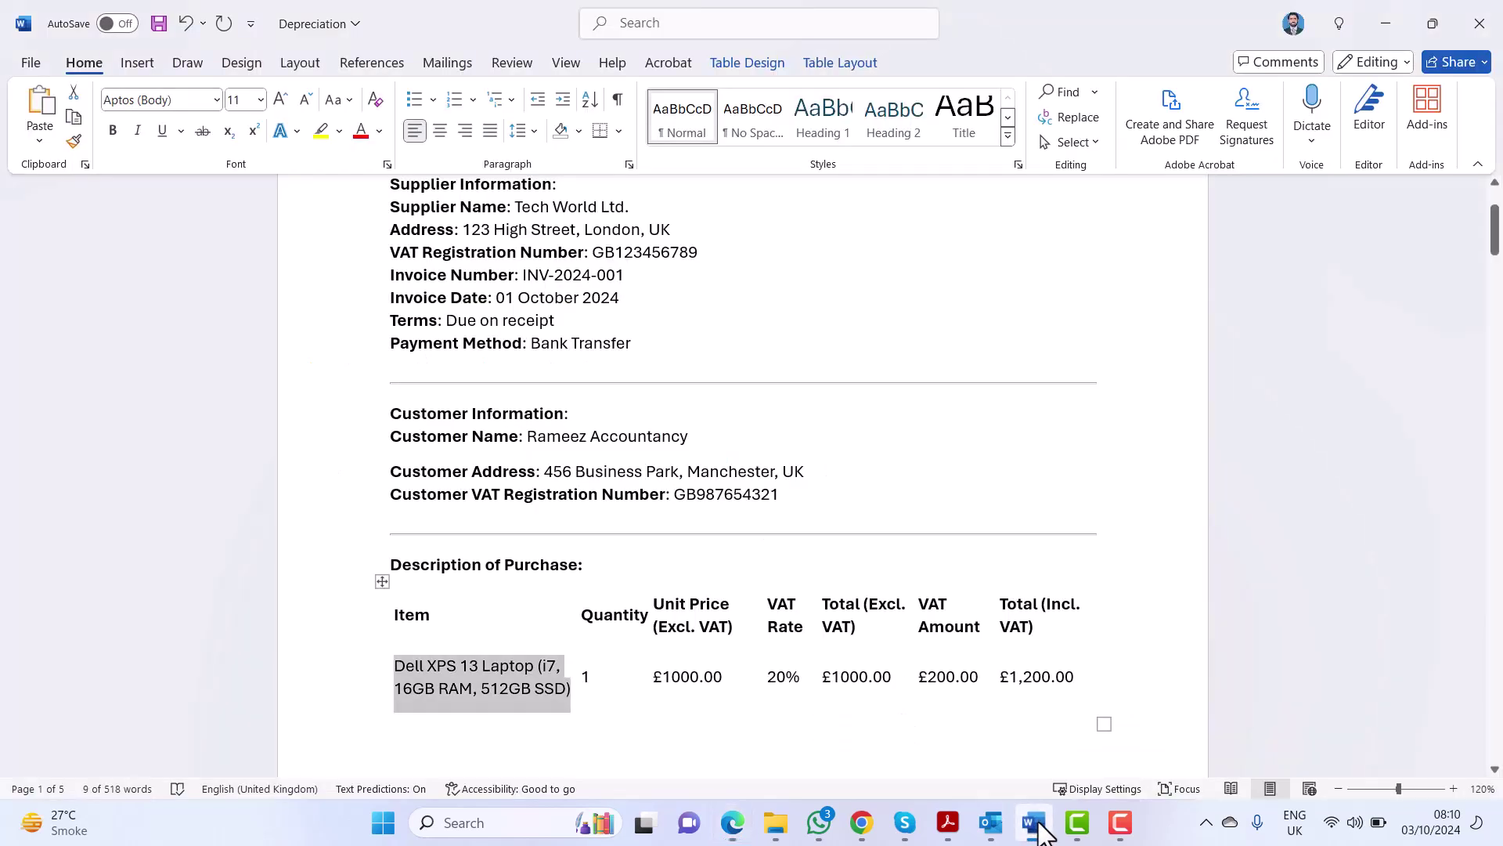
scroll(580, 454, "up", 2)
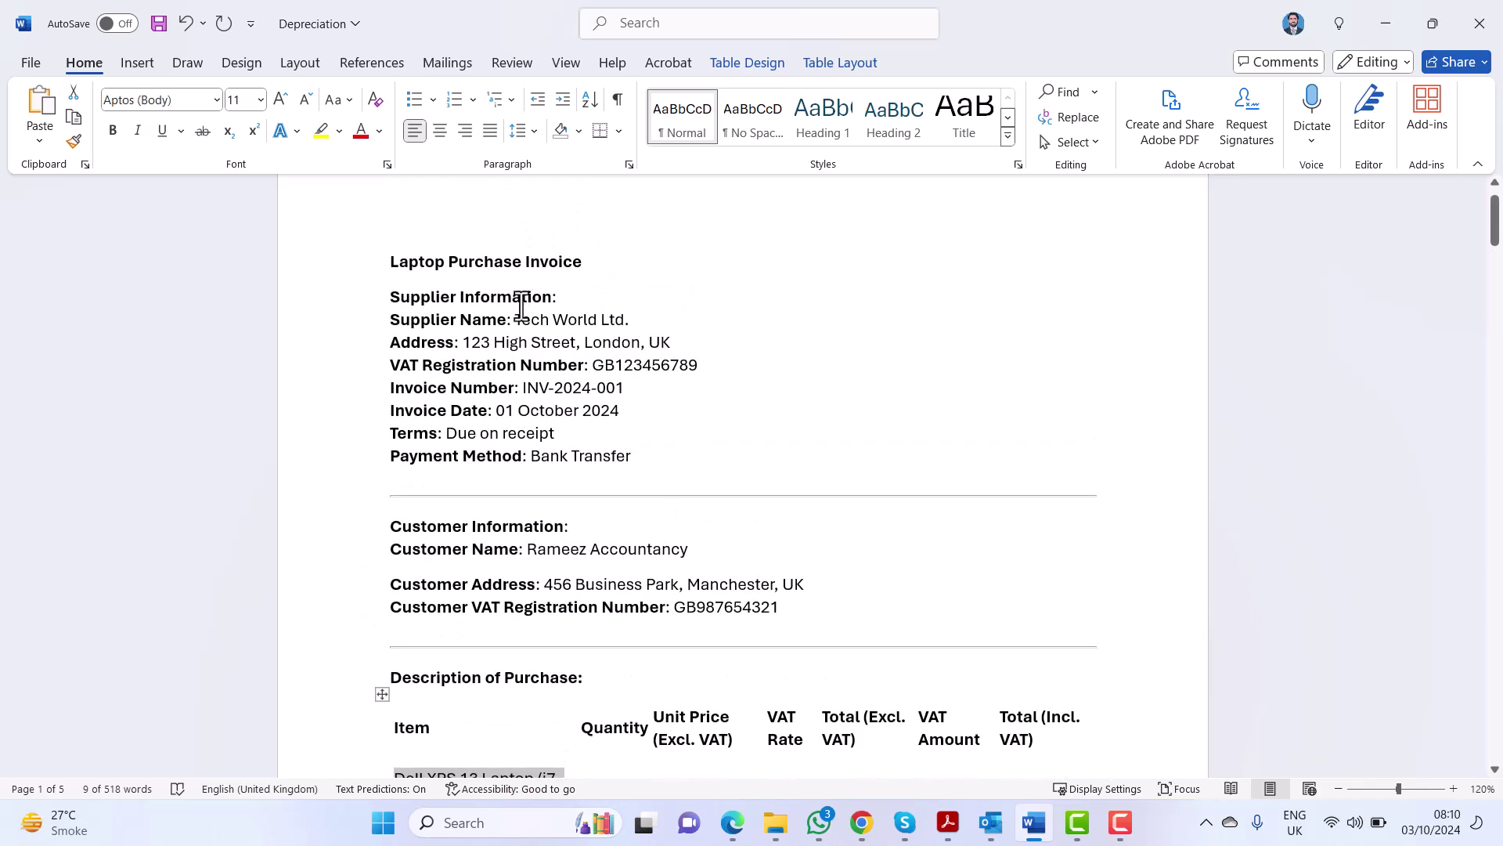
left_click_drag(514, 324, 623, 326)
key("ctrl+c")
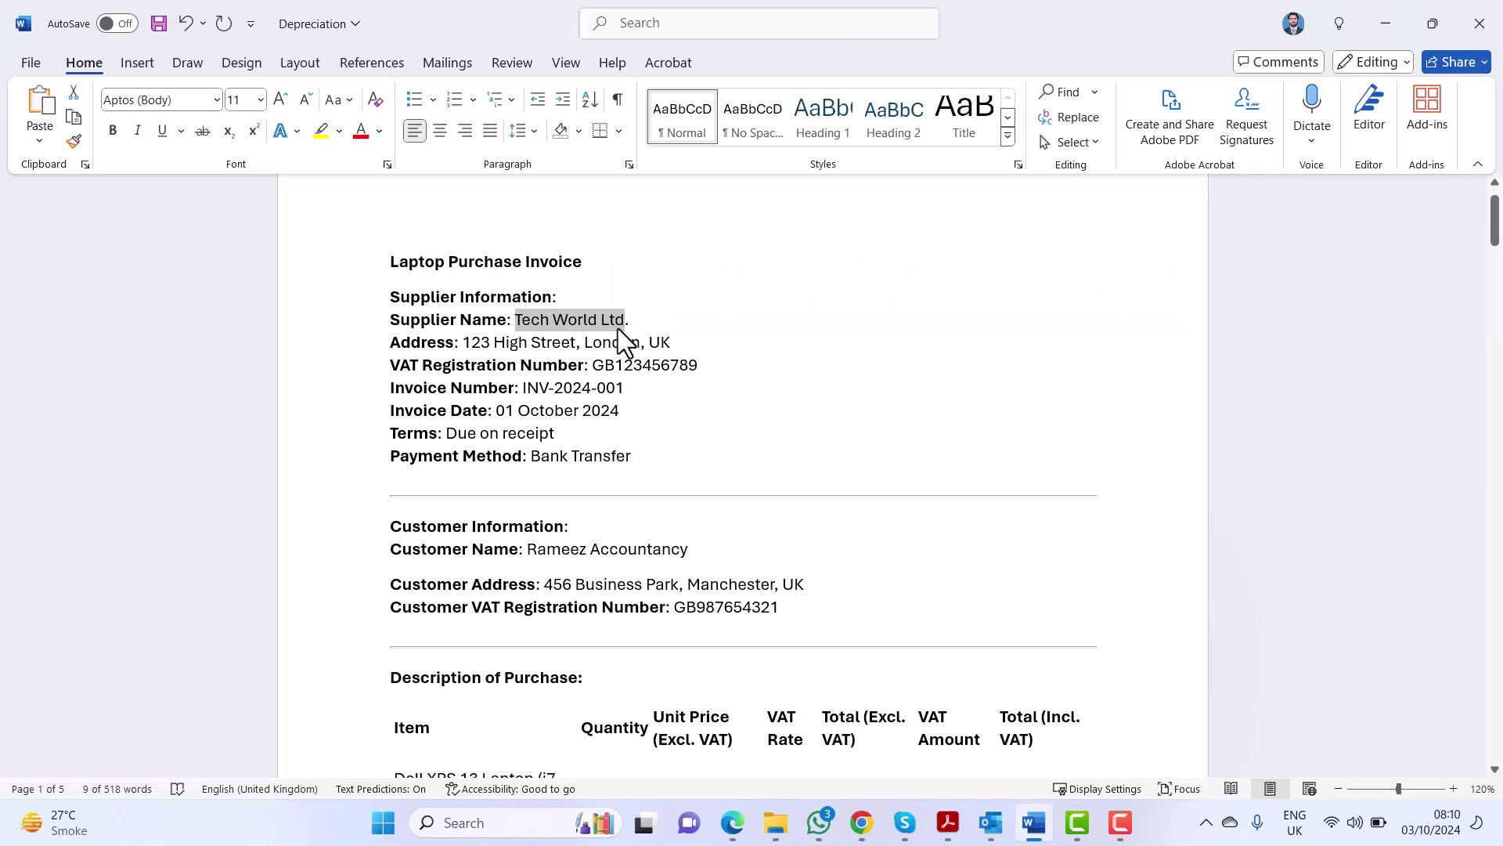
- Enter Tech World Ltd as the supplier on the QuickBooks bill and save it as a new supplier
key("alt+Tab")
double_click(117, 249)
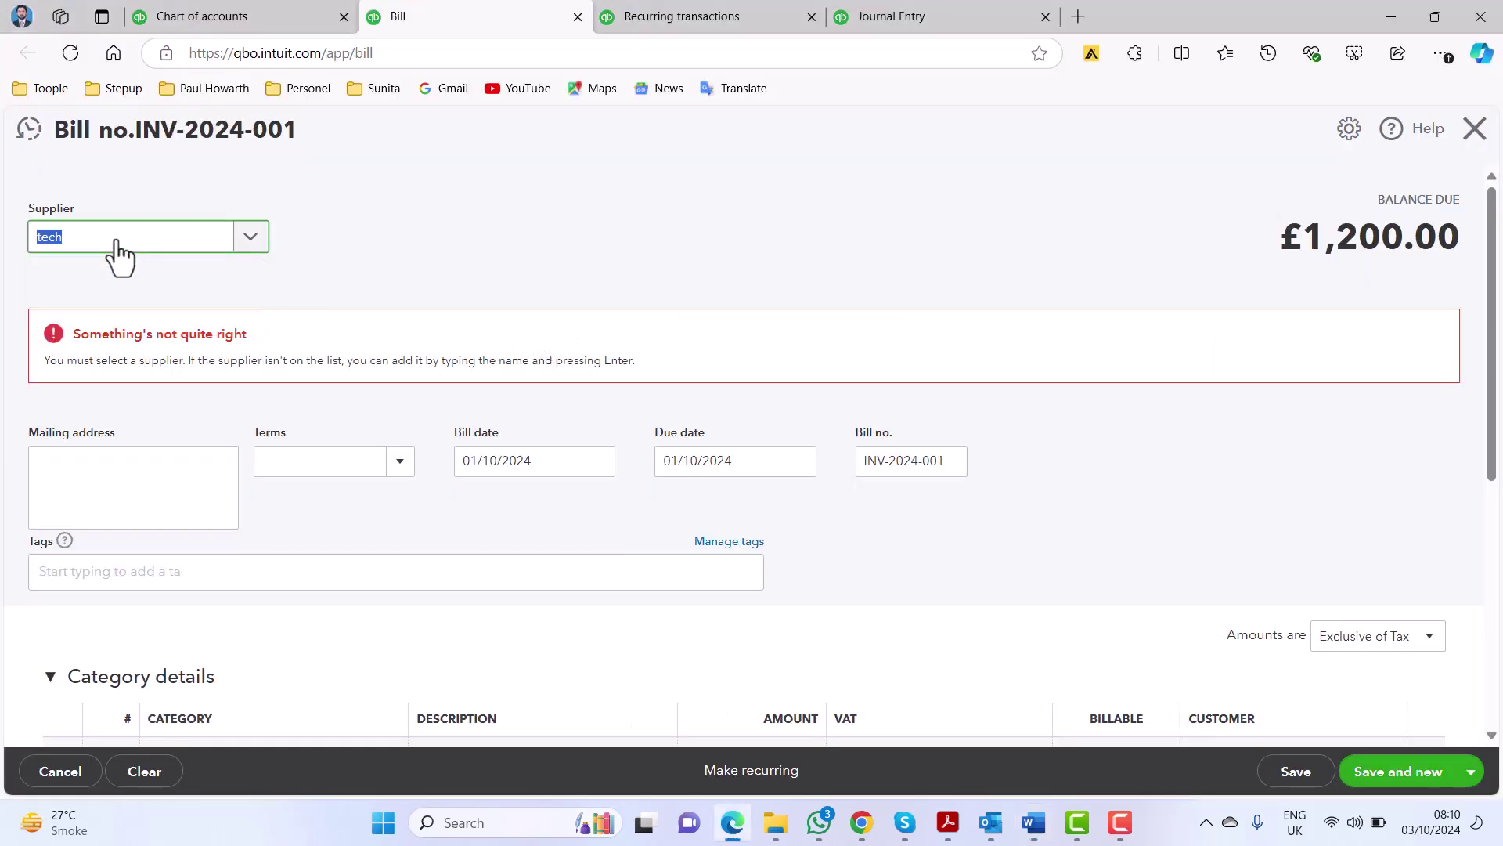
key("ctrl+v")
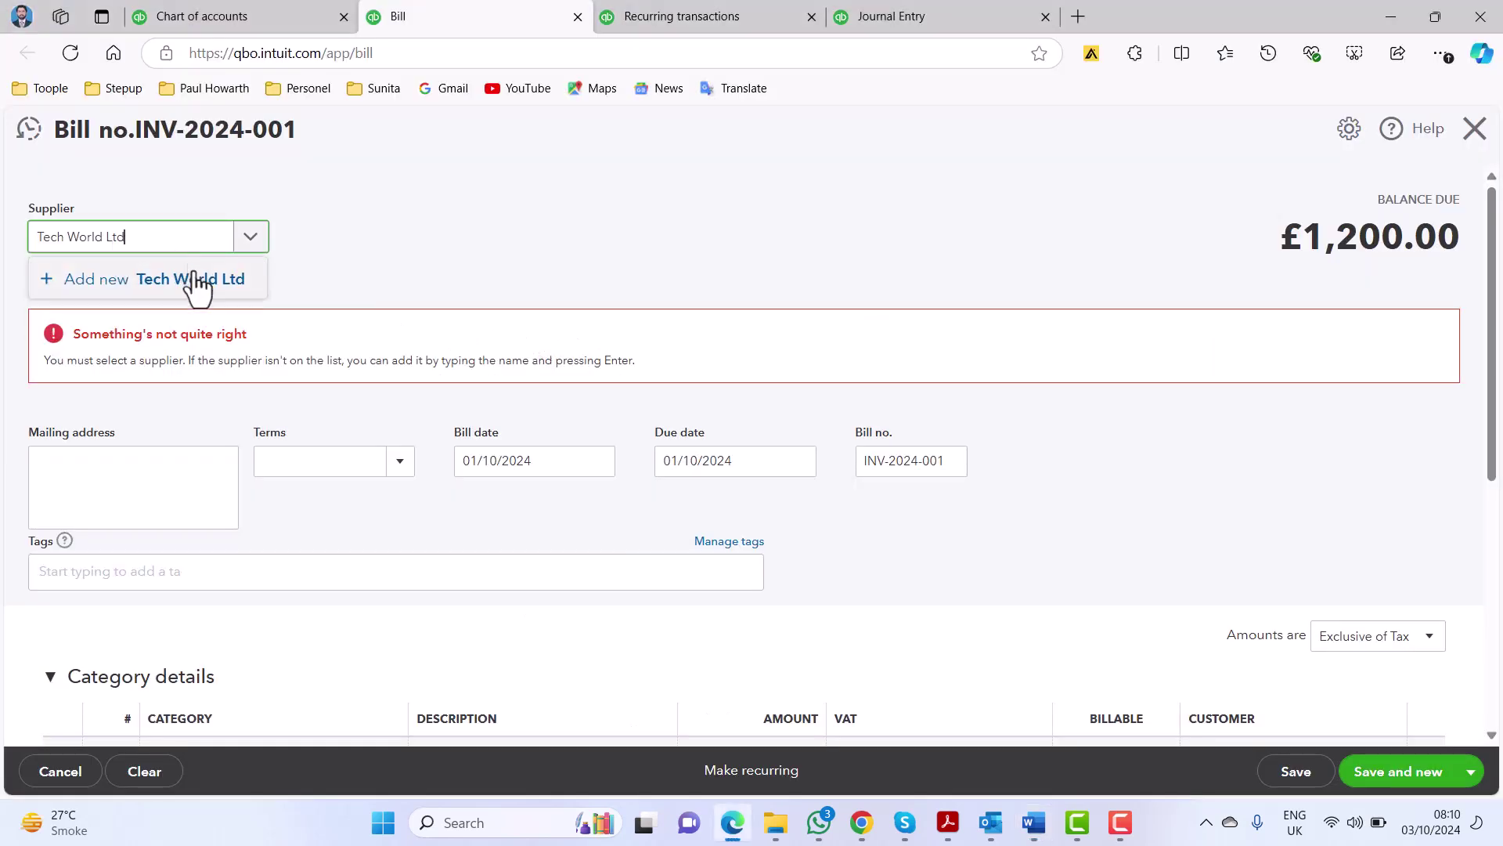
left_click(192, 282)
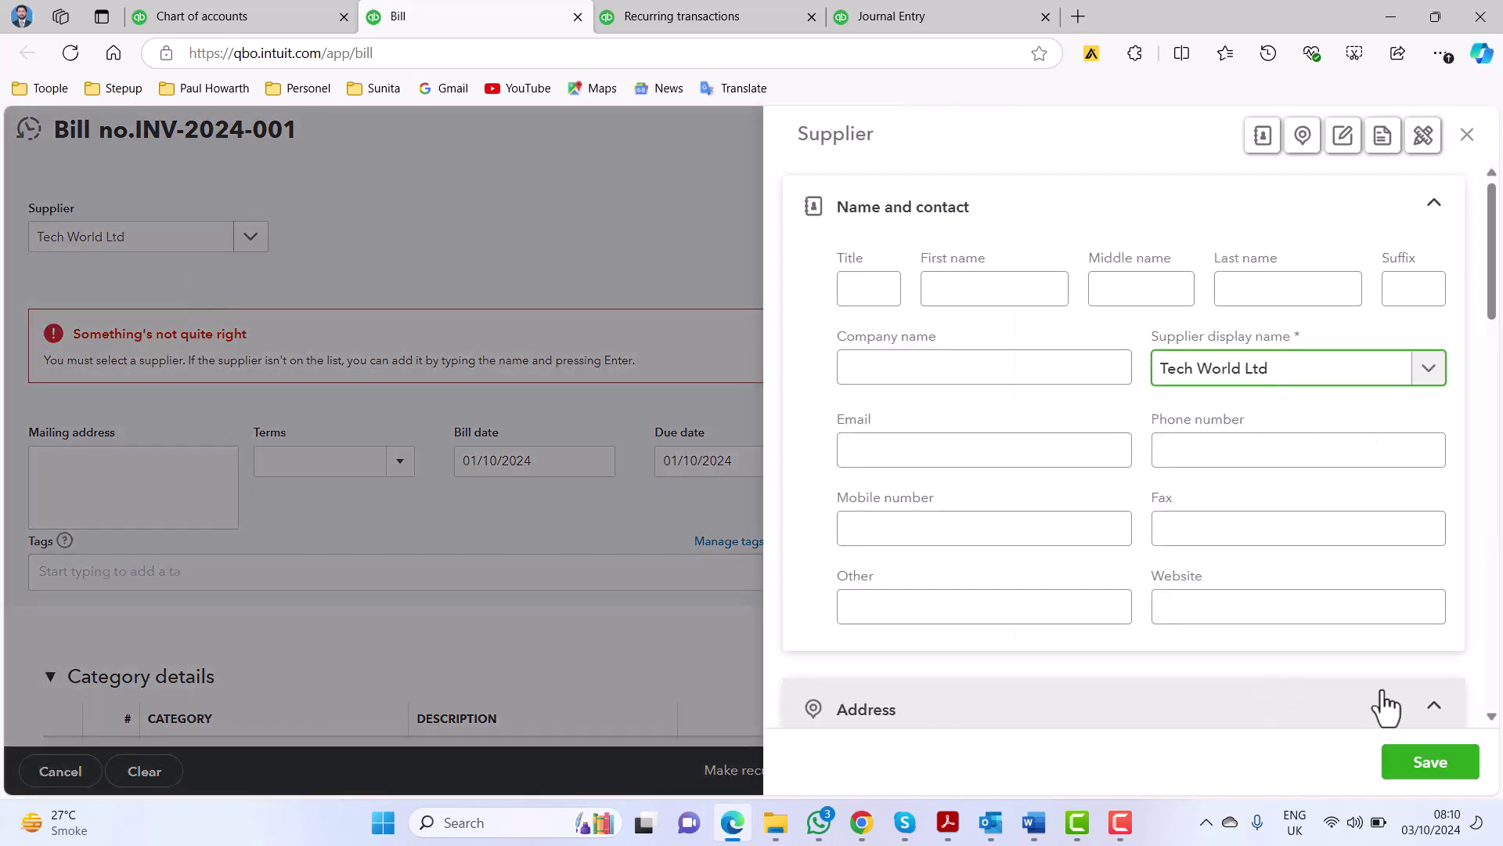
left_click(1447, 770)
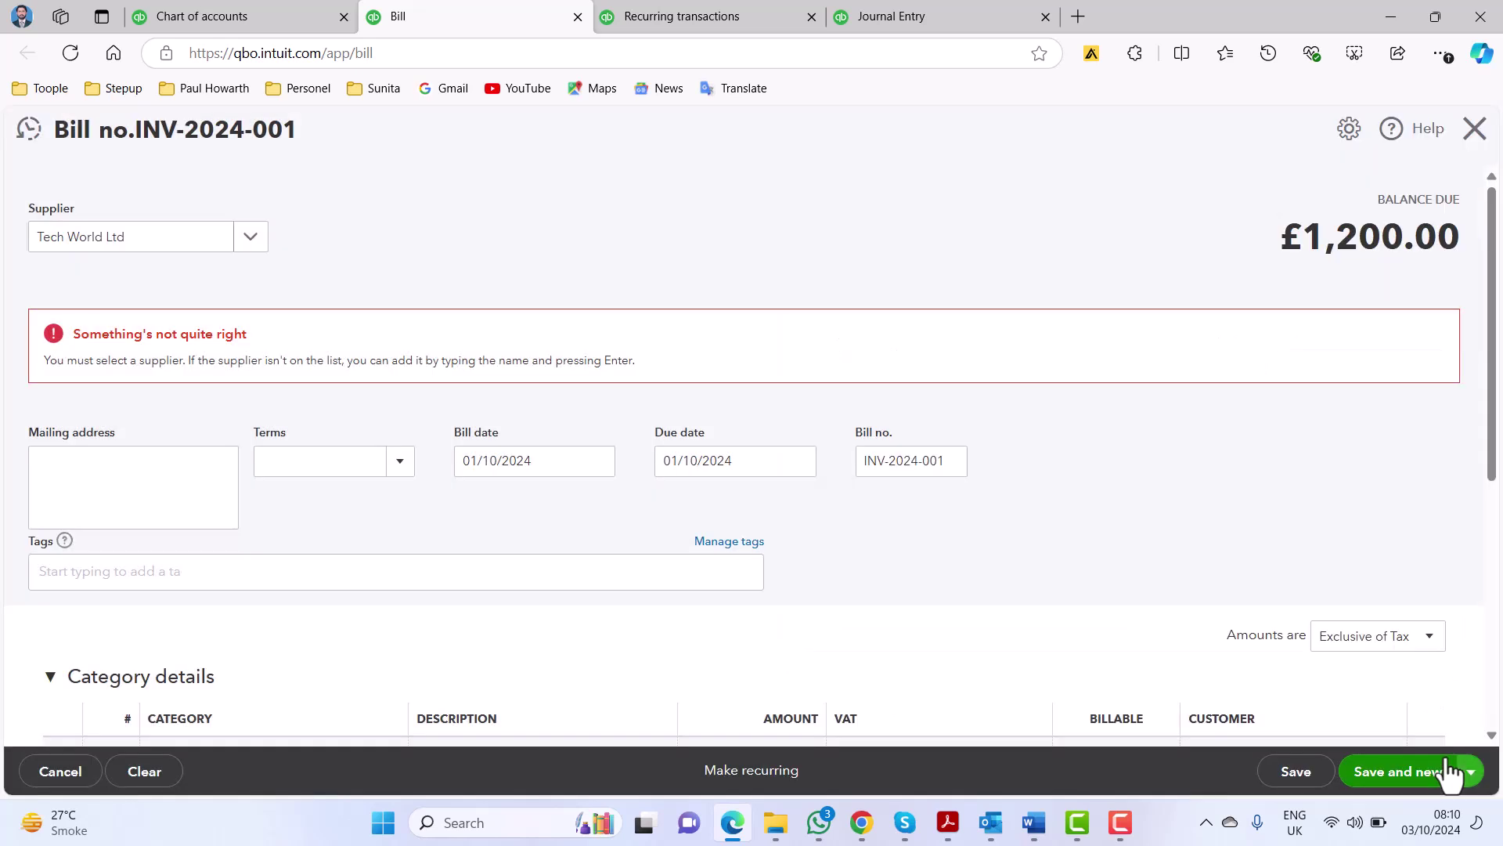
- Review the laptop bill's line and totals, and save it and start a new bill
scroll(1294, 571, "down", 2)
scroll(1376, 781, "down", 2)
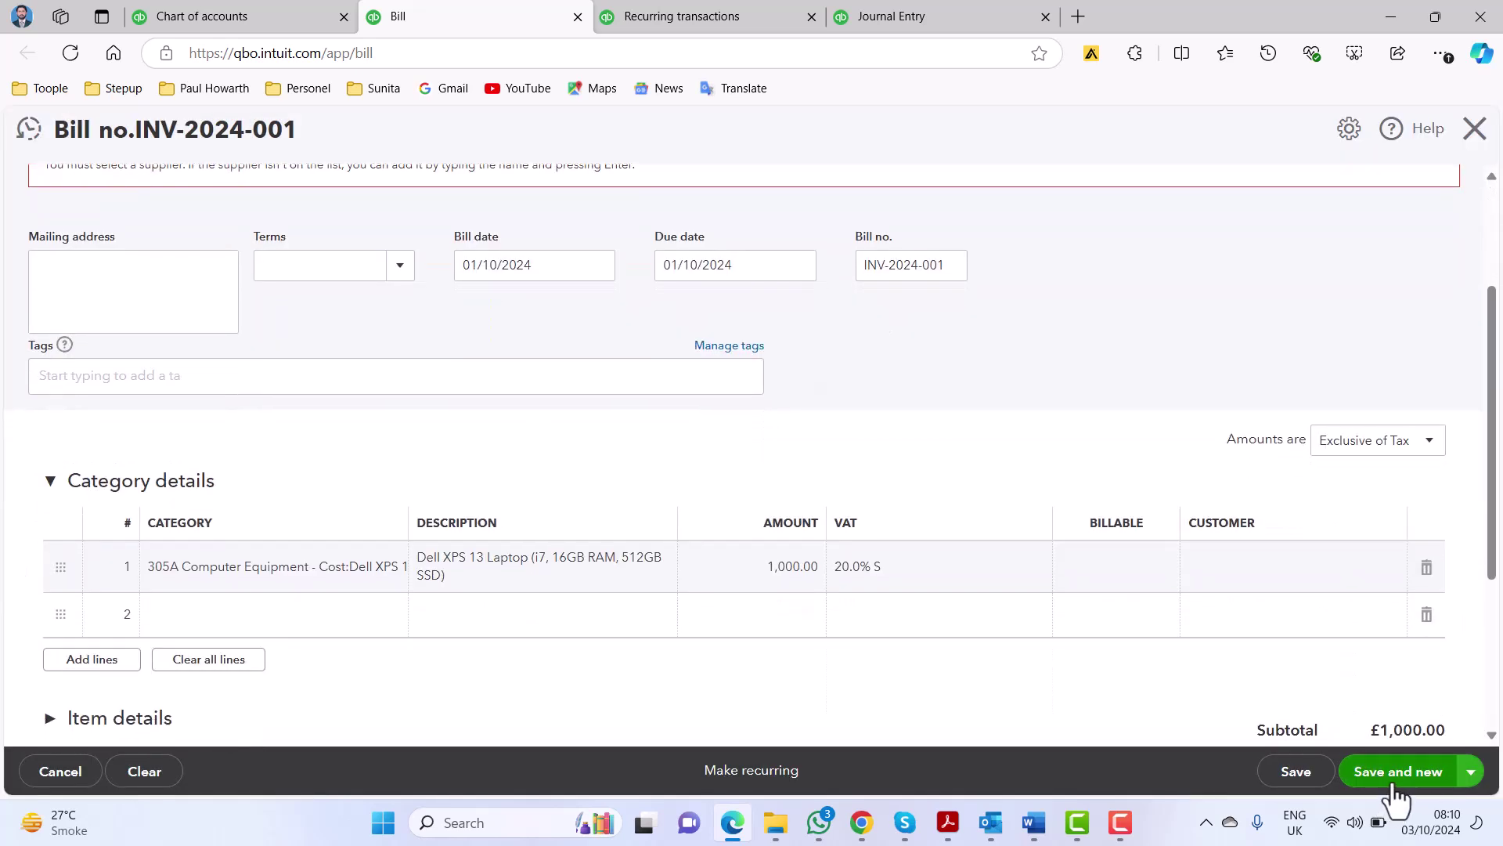
scroll(1393, 797, "down", 2)
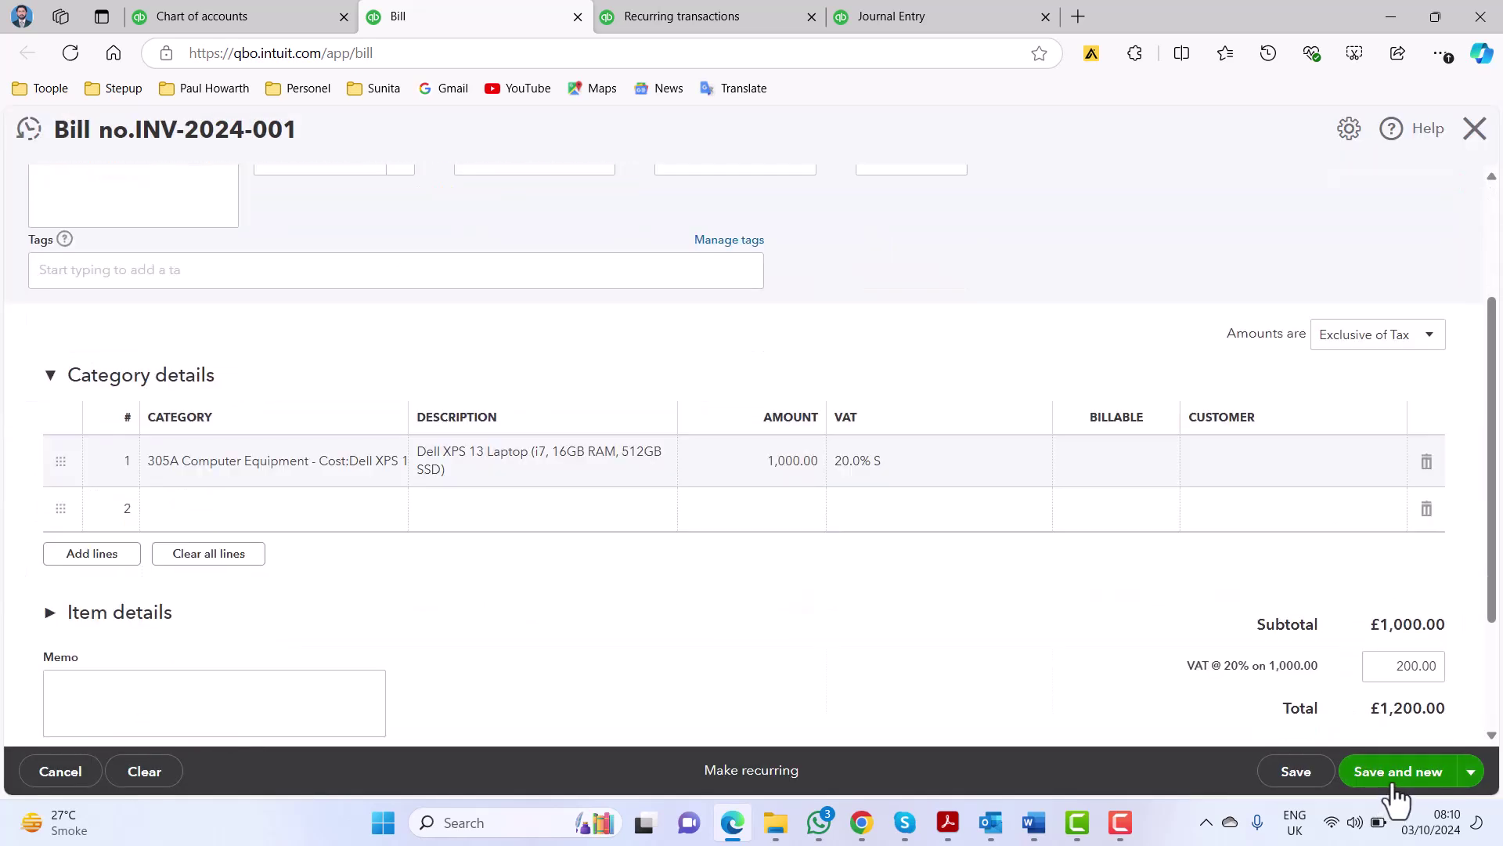
left_click(1393, 786)
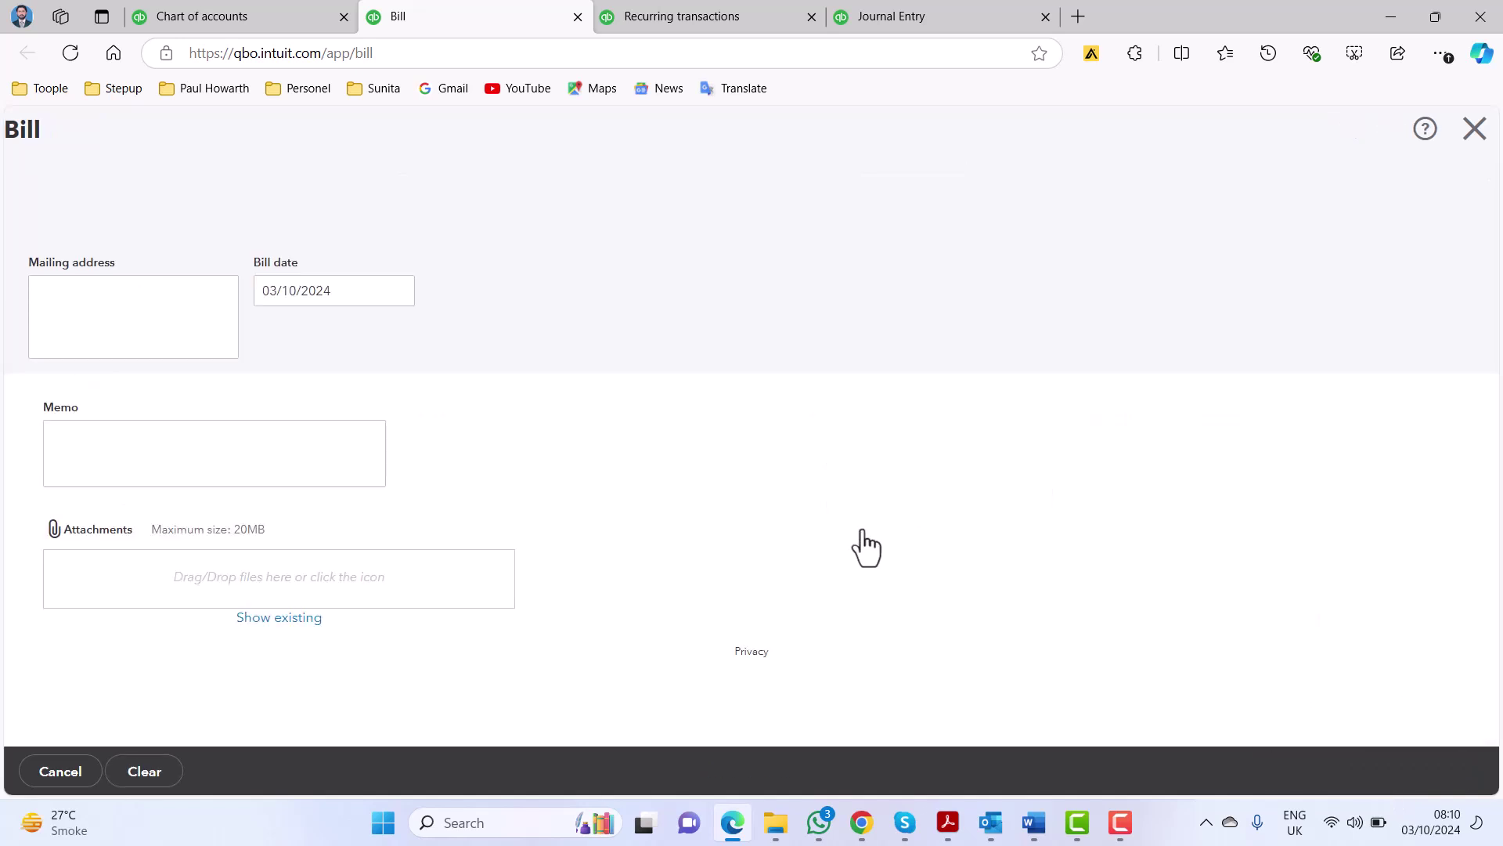
- Reload the chart of accounts and change the 305A Dell XPS 13 Laptop account's detail type to Other Tangible Assets, saving the account
left_click(278, 11)
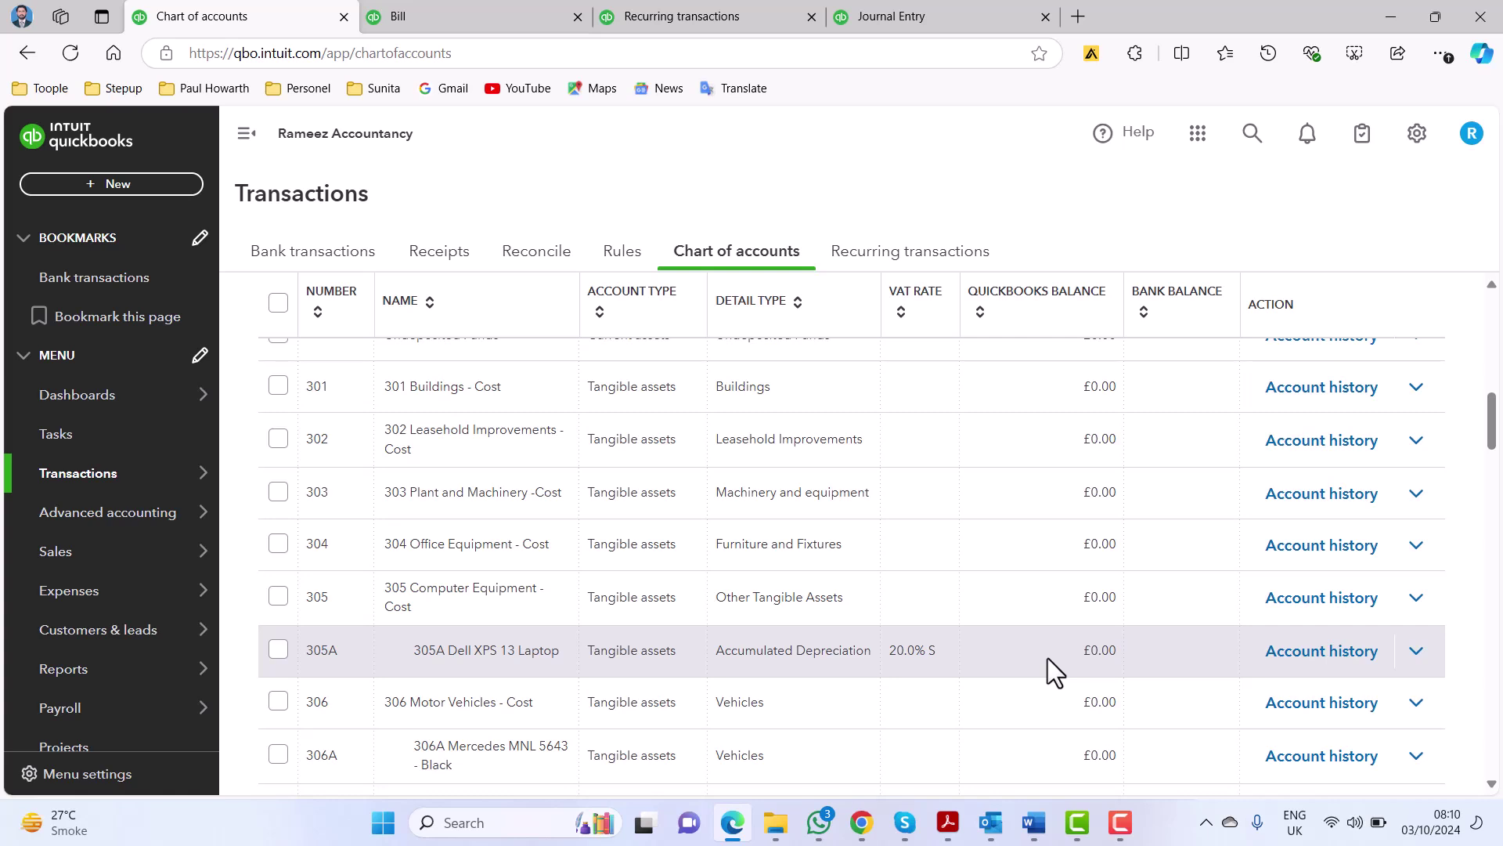
key("F5")
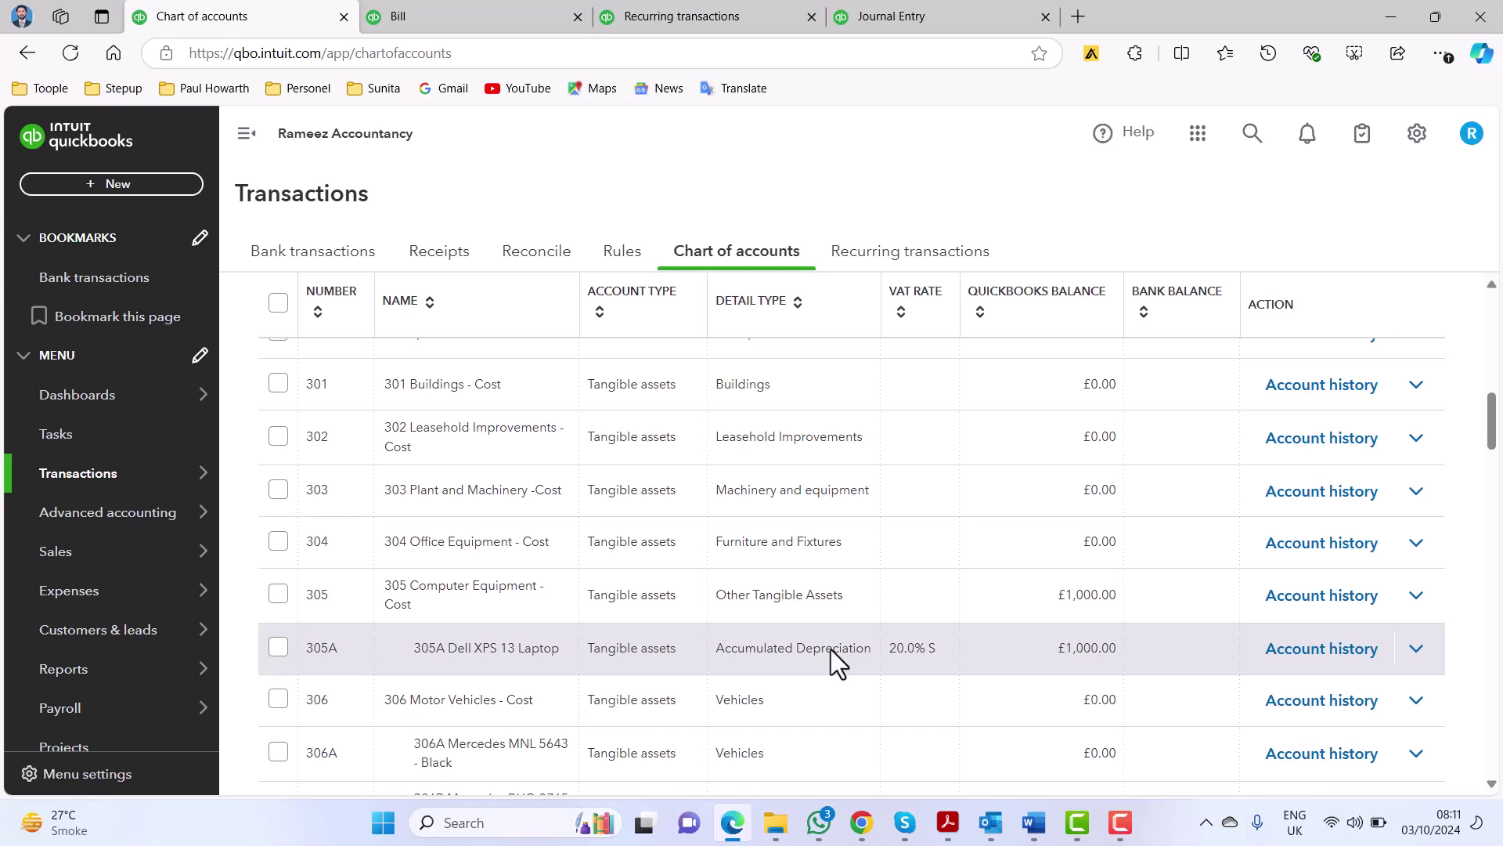
left_click(1416, 659)
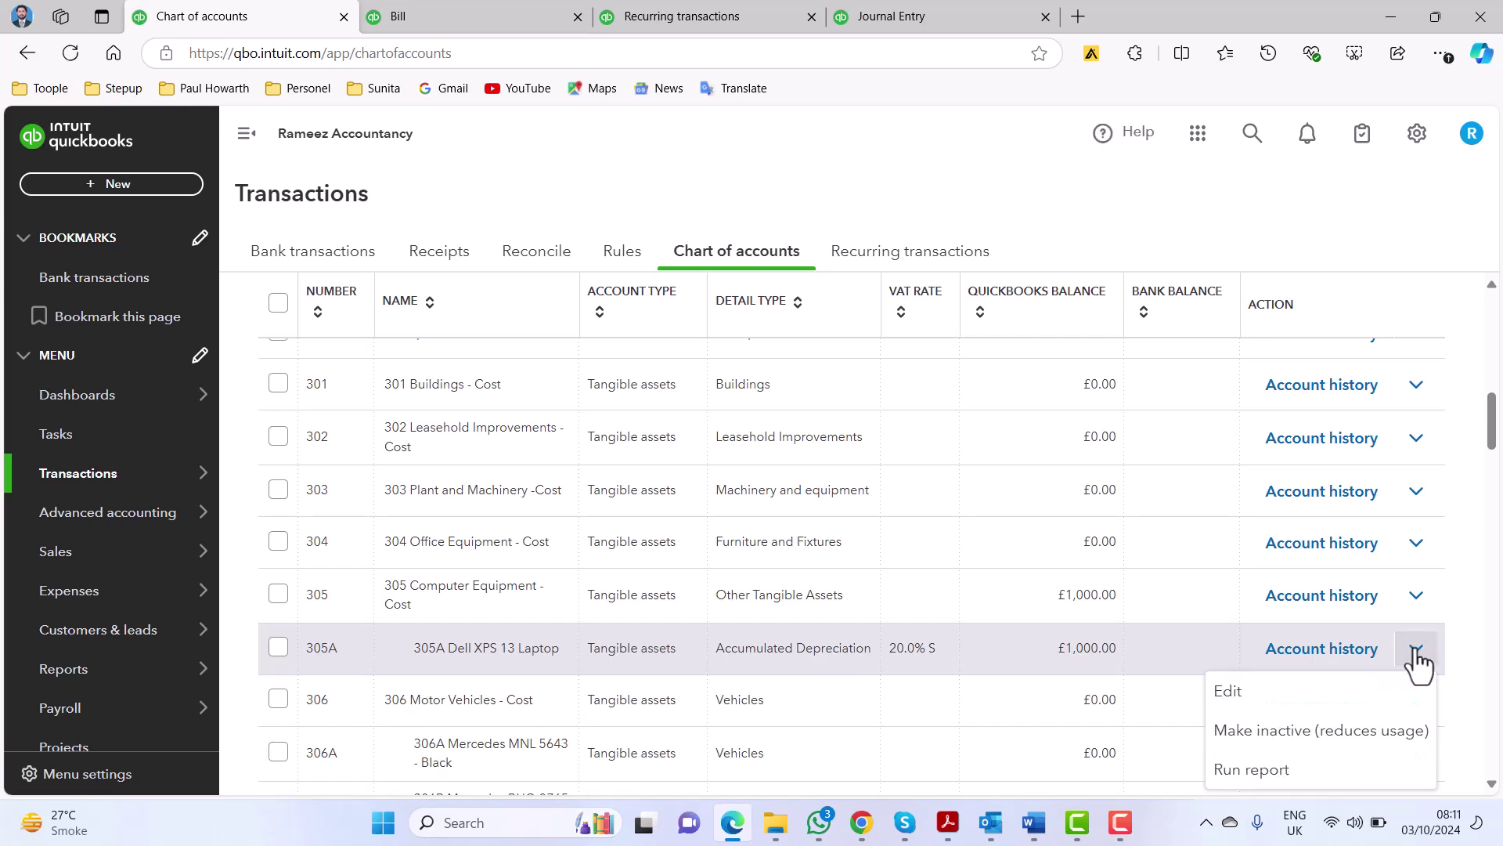
left_click(1280, 705)
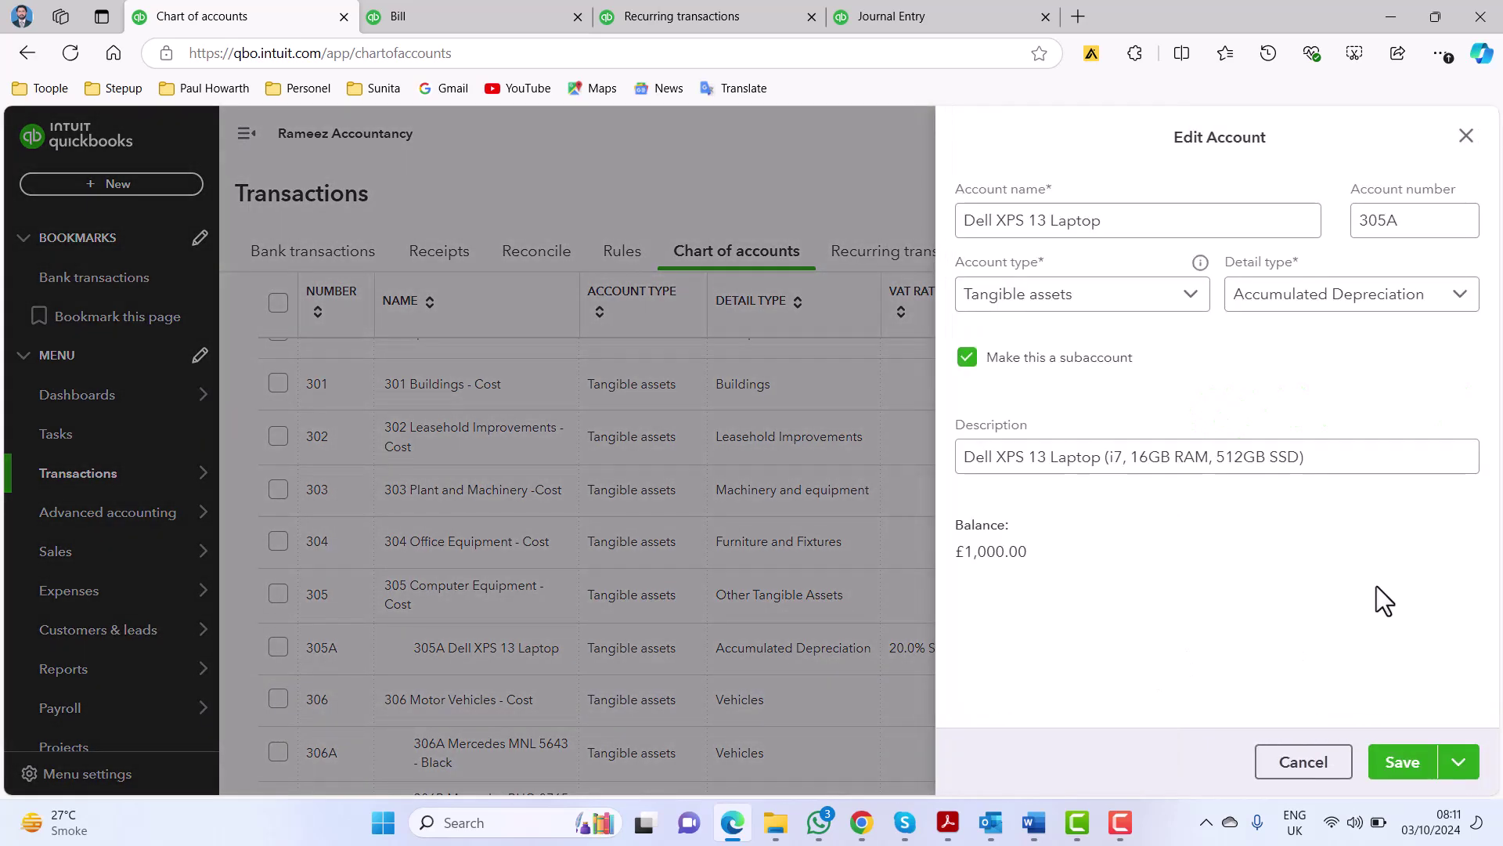
left_click(1444, 295)
scroll(1403, 478, "down", 3)
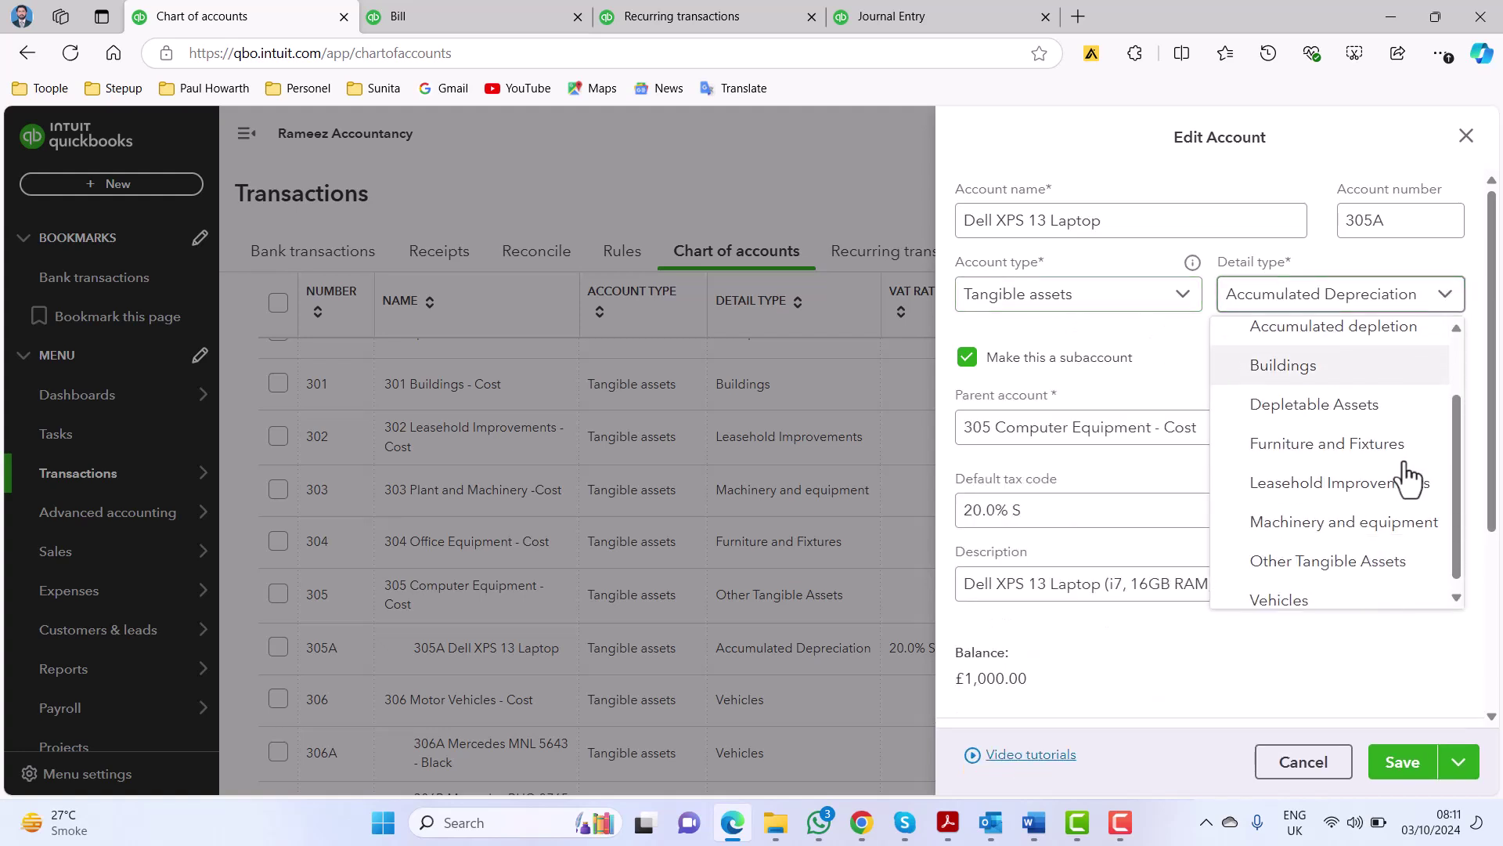
left_click(1391, 552)
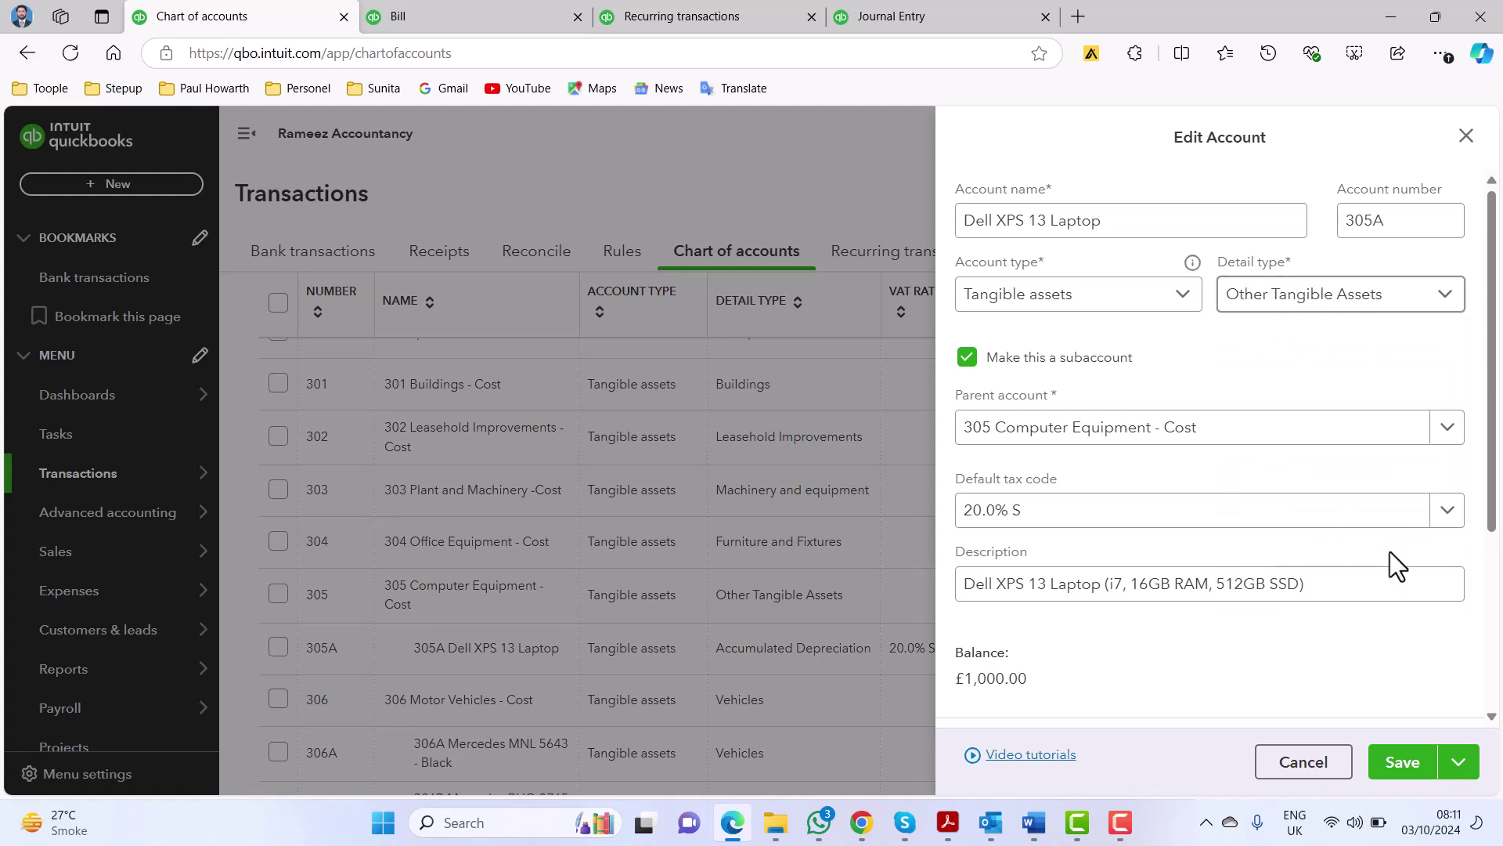
left_click(1417, 769)
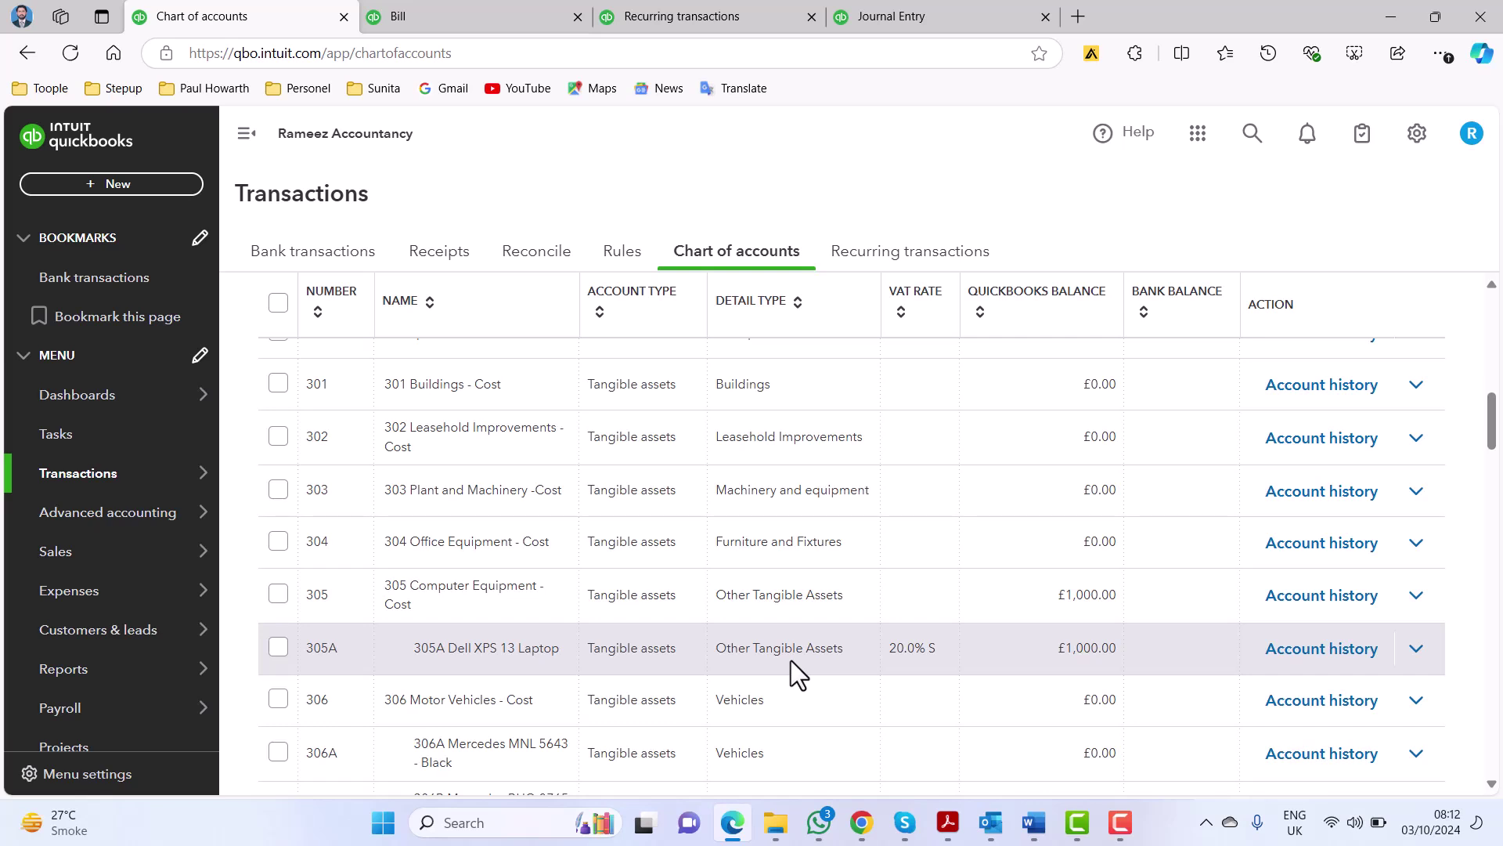
- Add a "Depreciation Per month" line with the laptop's monthly figure below the salvage-value assumption in the Word document
scroll(791, 660, "down", 1)
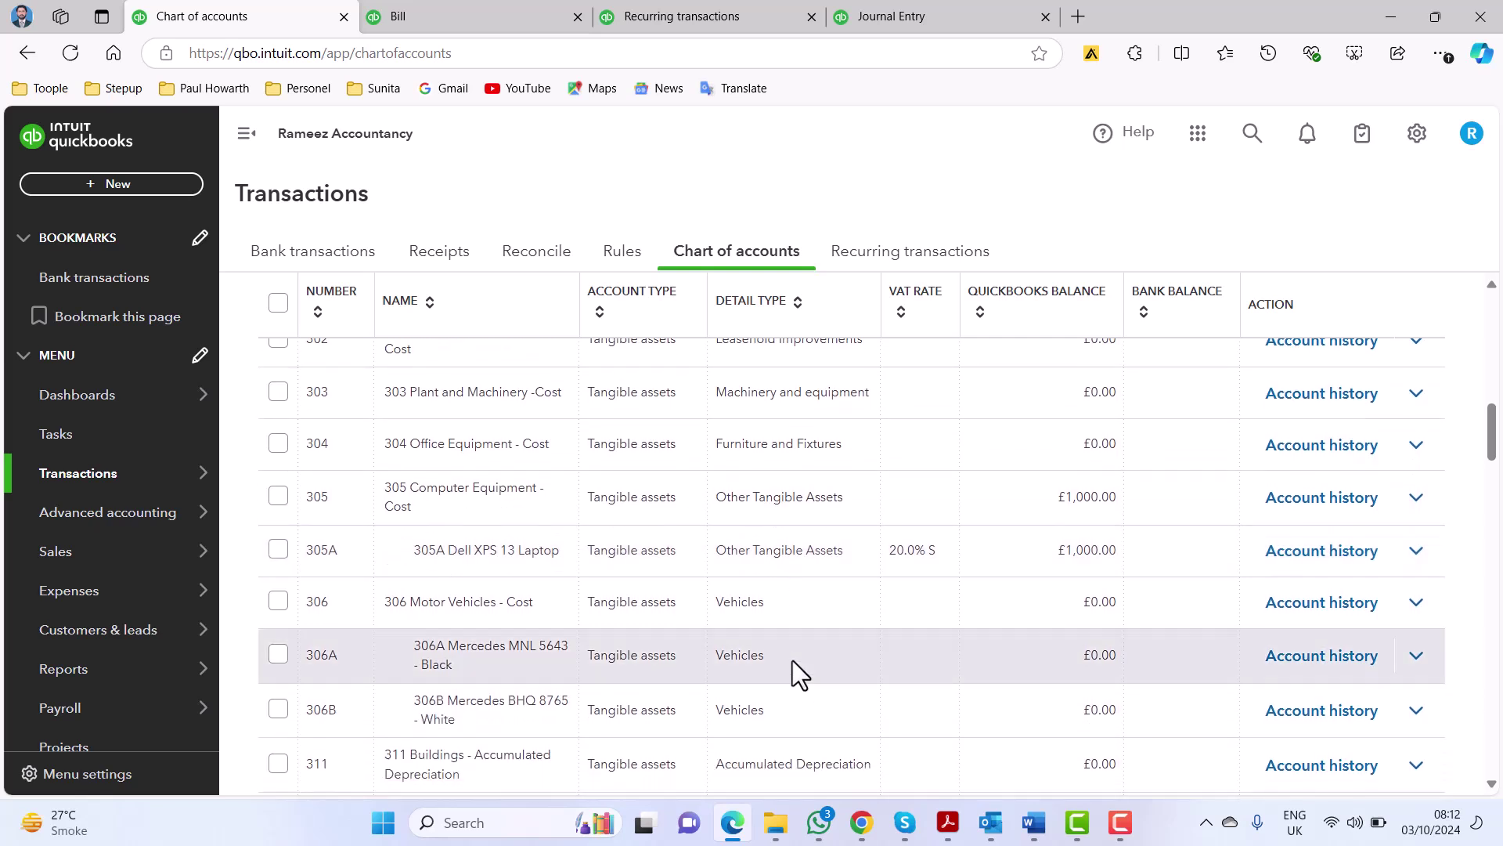
scroll(793, 660, "down", 3)
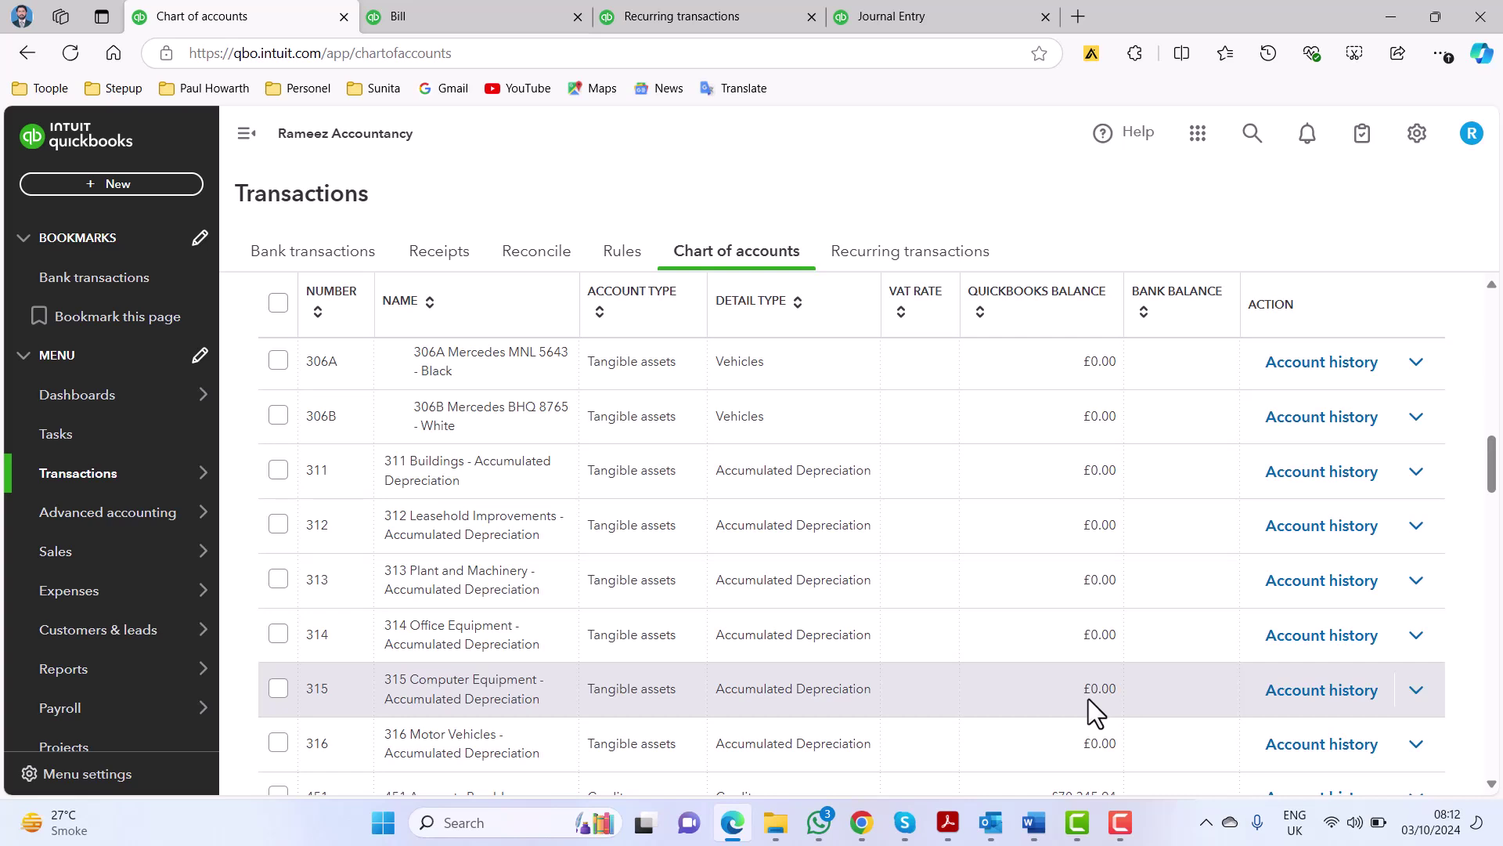
left_click(1034, 822)
scroll(873, 628, "down", 4)
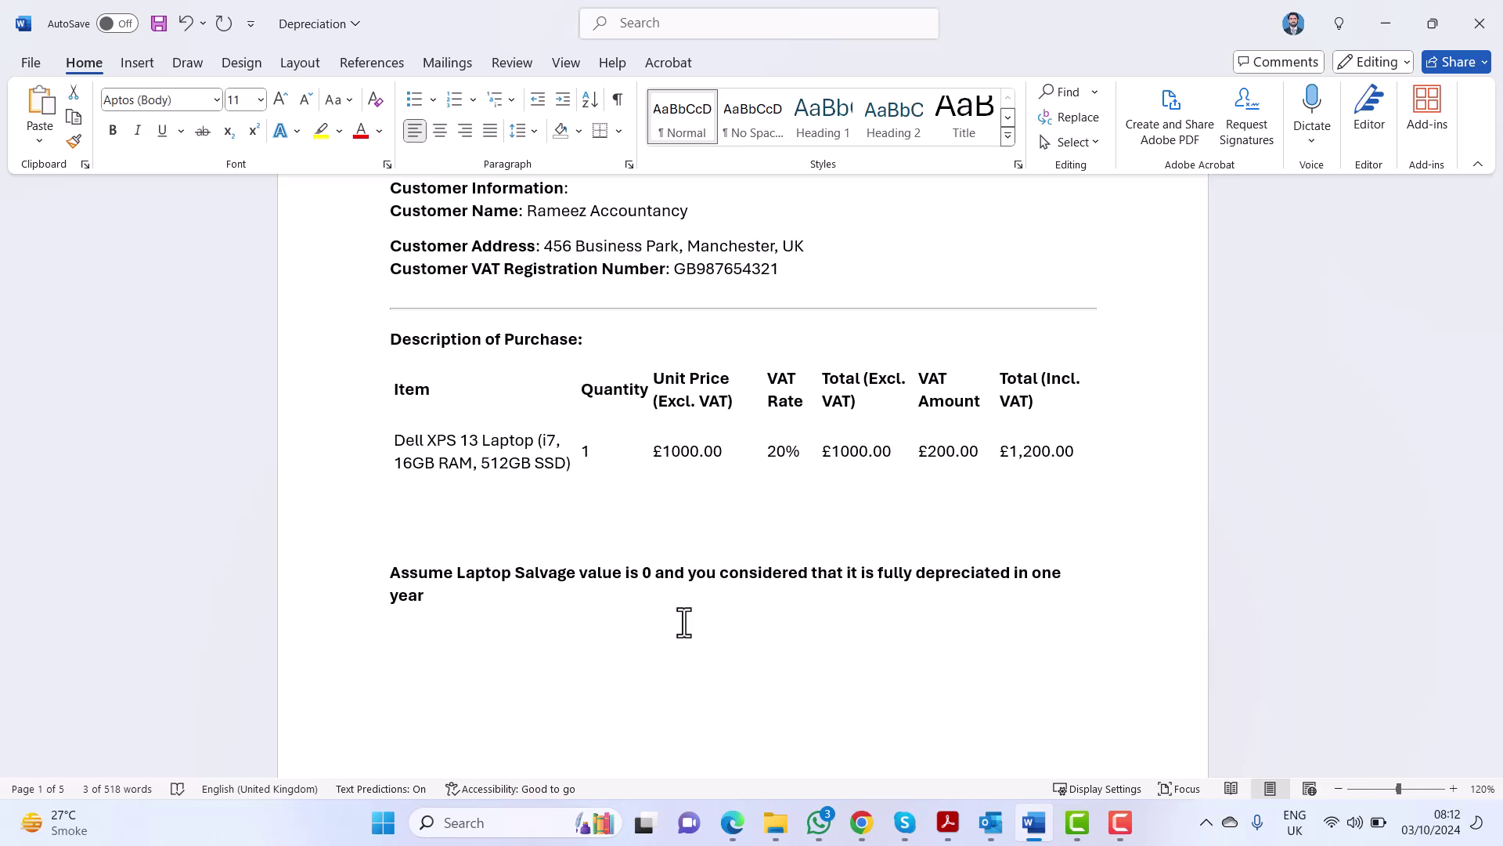
left_click(458, 646)
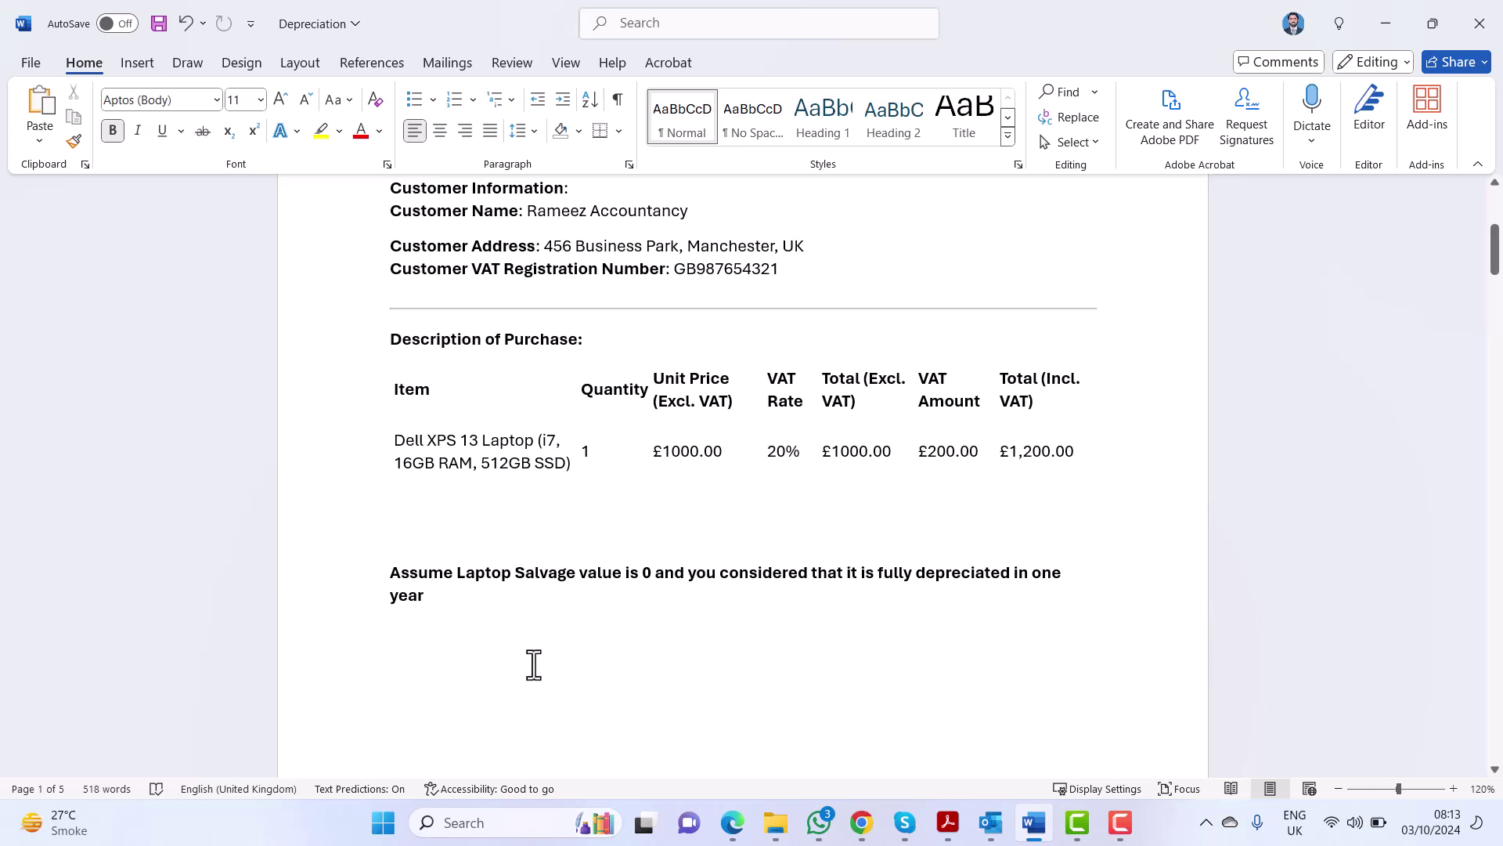
type("Depre")
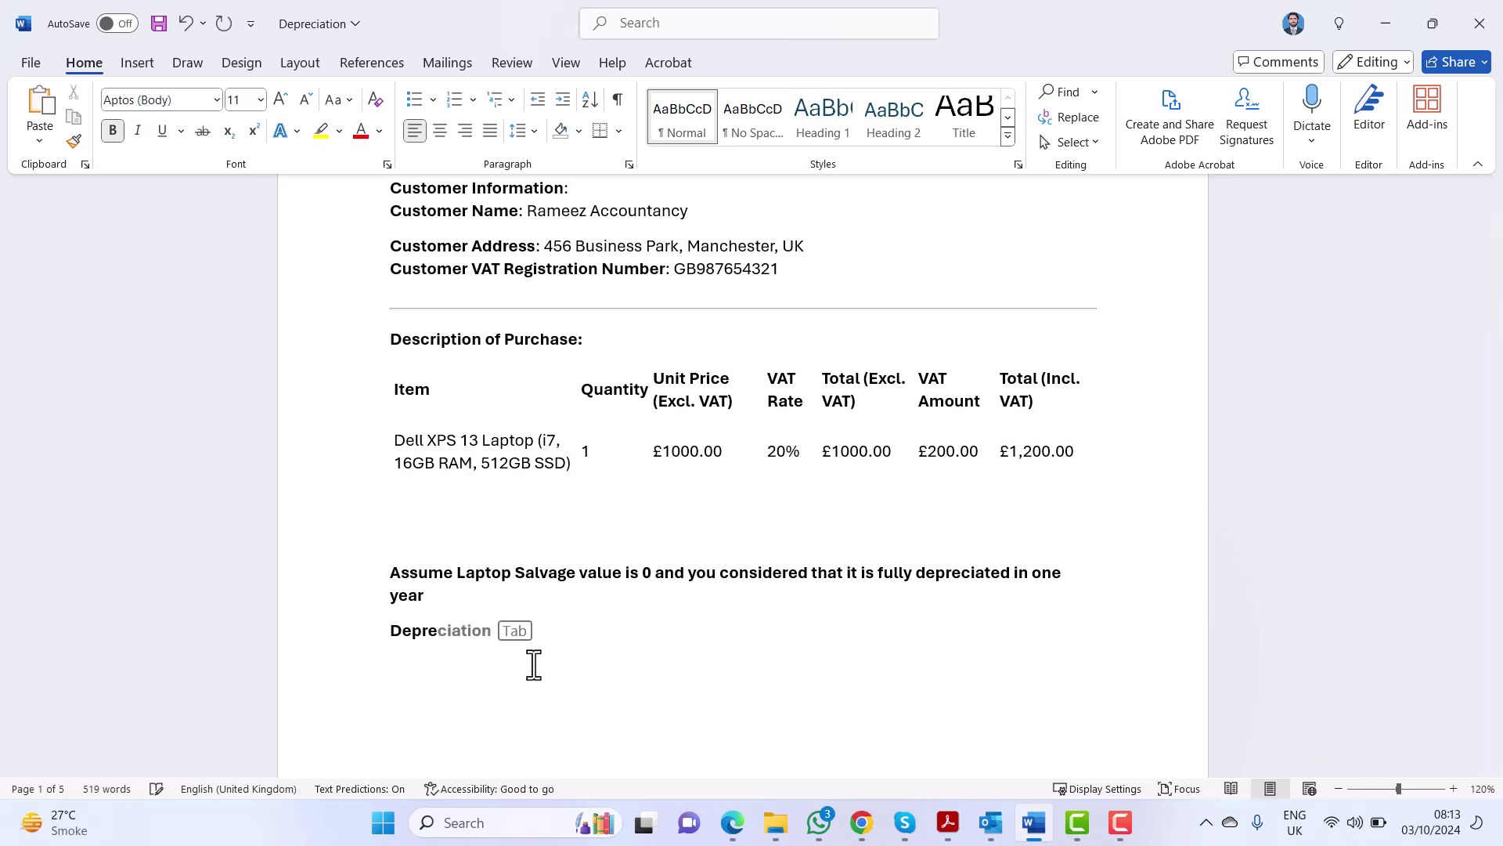
key("Tab")
type("Per monthh")
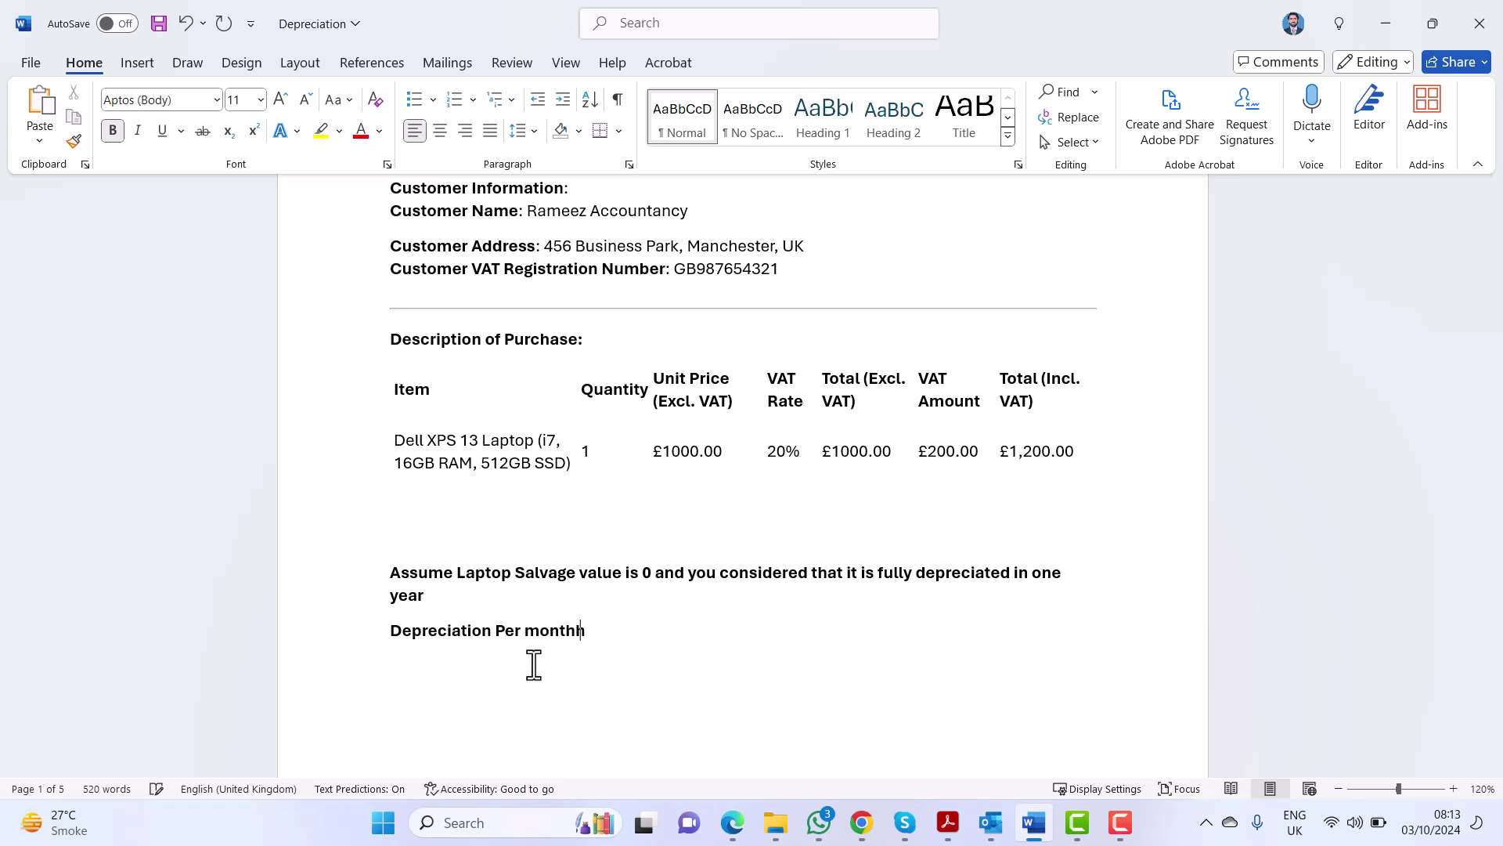
key("BackSpace")
type("= 833")
key("BackSpace")
type("3.33")
scroll(626, 473, "up", 4)
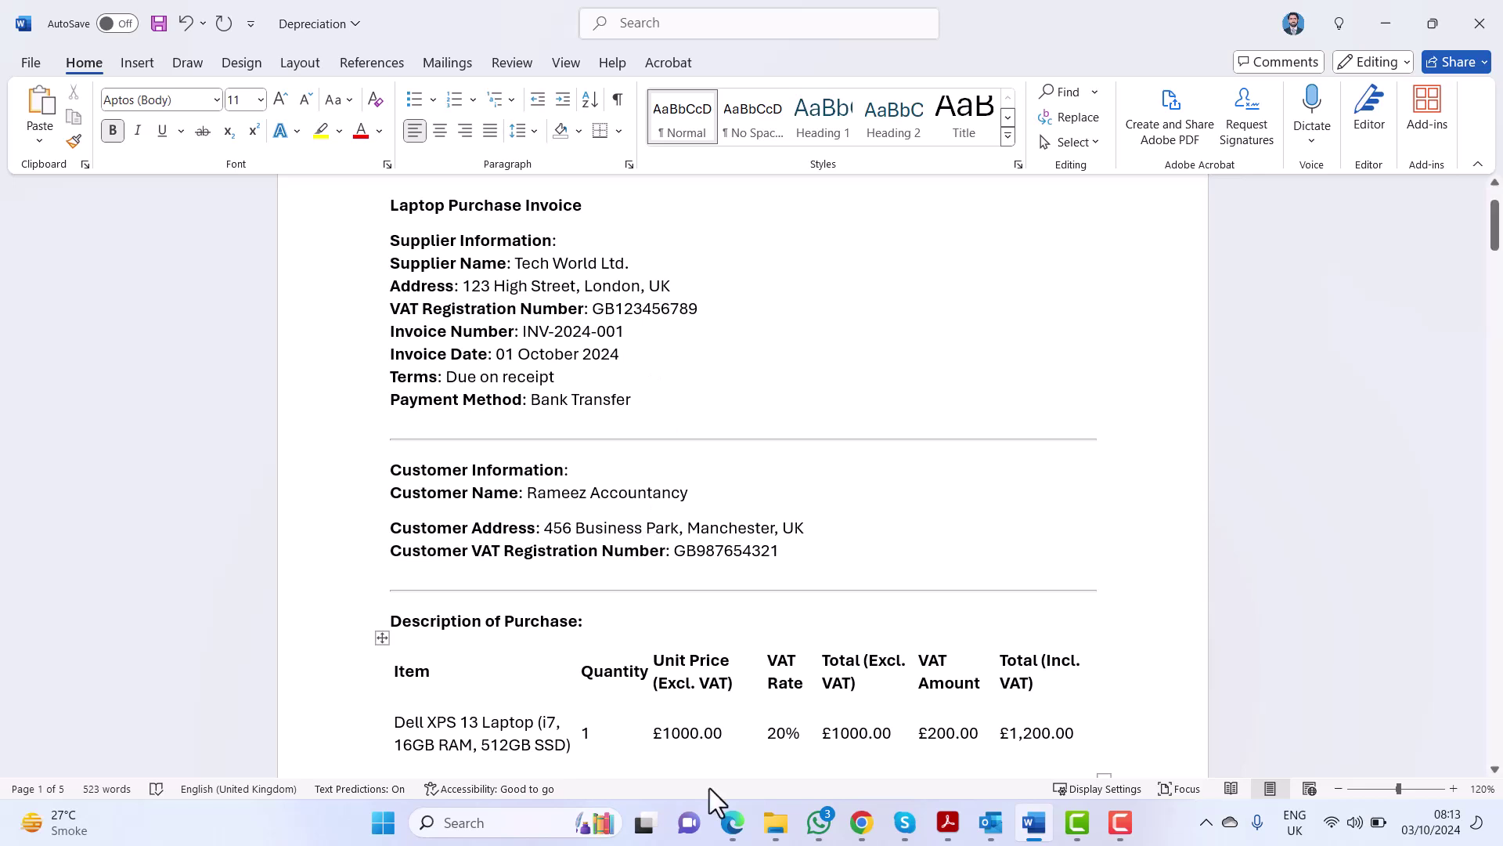
- Switch to QuickBooks in the browser and create a new recurring transaction template of type Journal Entry
left_click(733, 824)
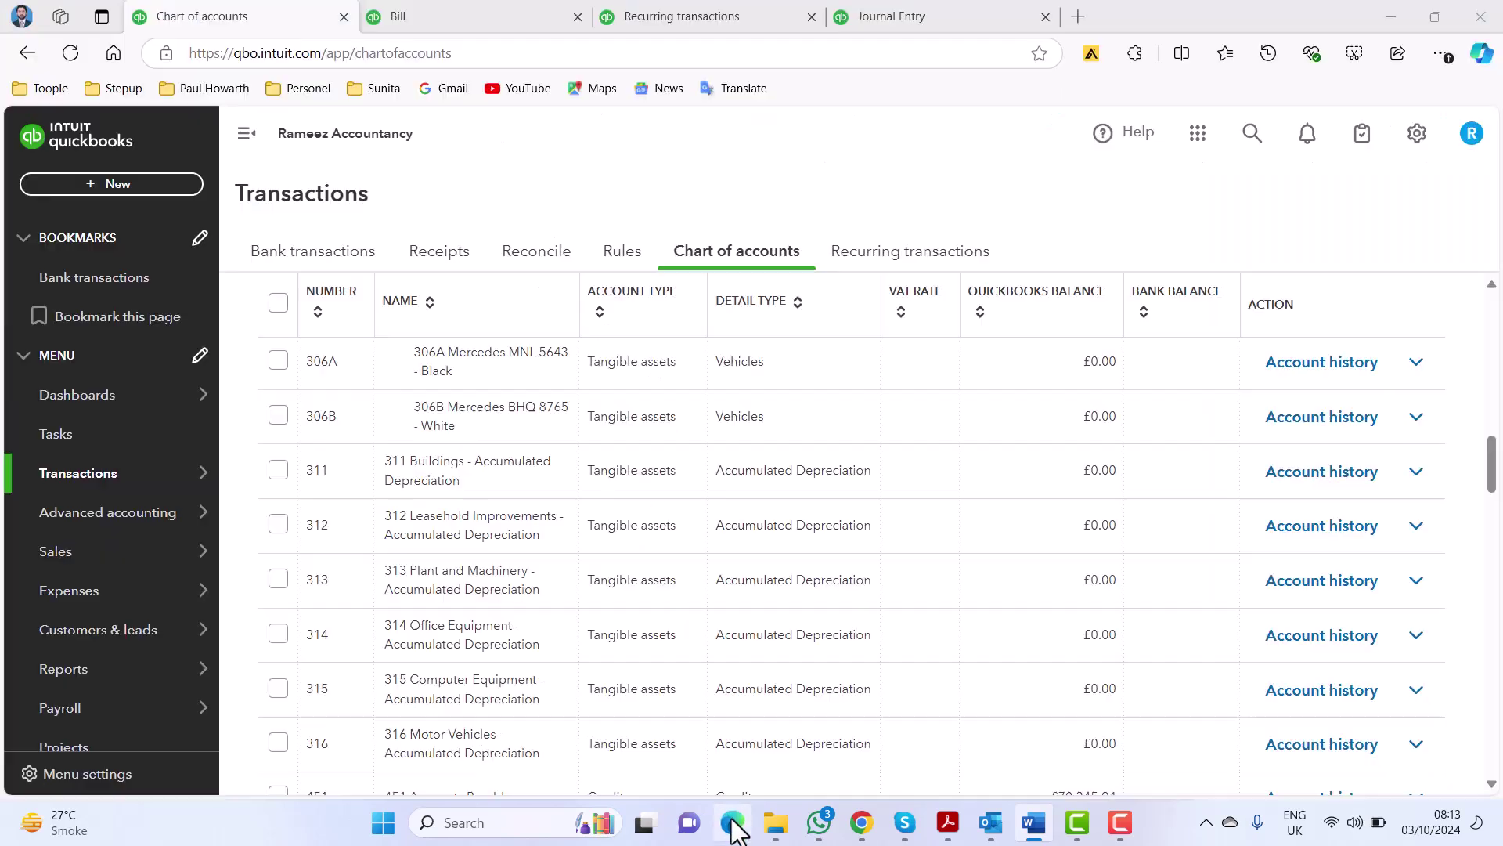
left_click(717, 10)
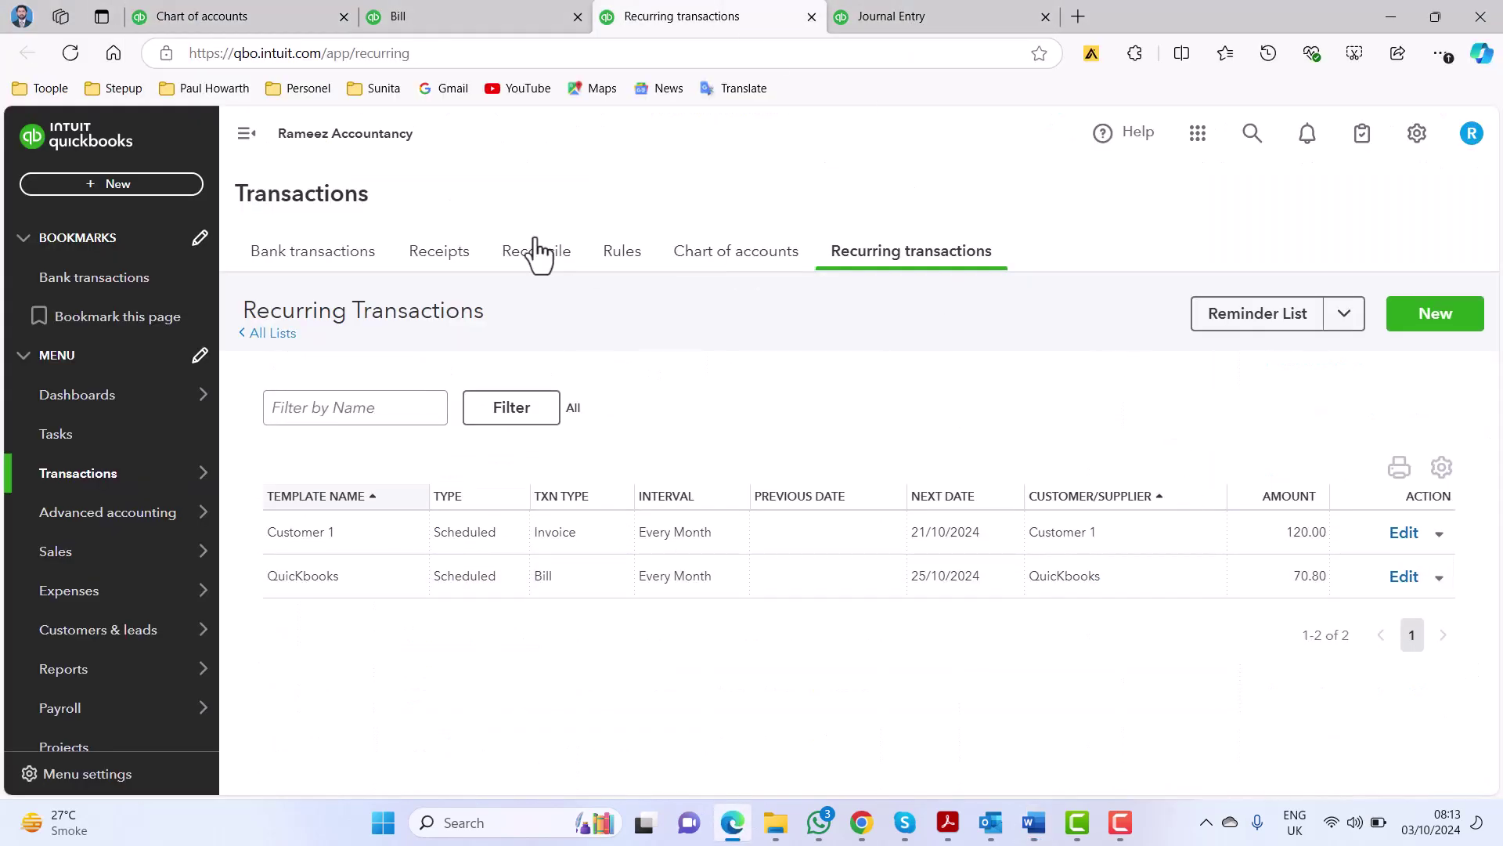
left_click(1417, 135)
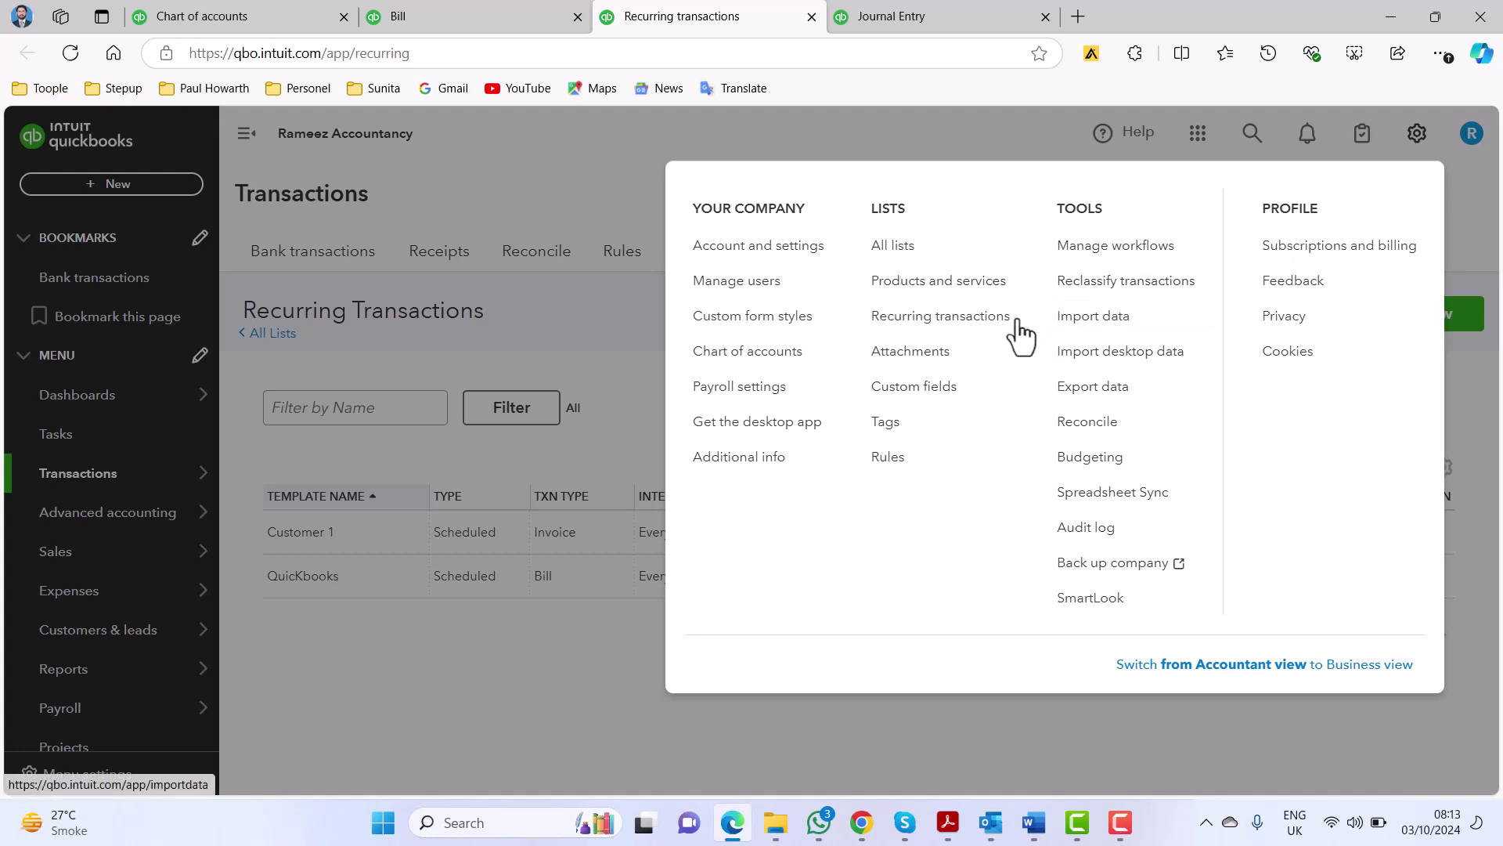
left_click(560, 668)
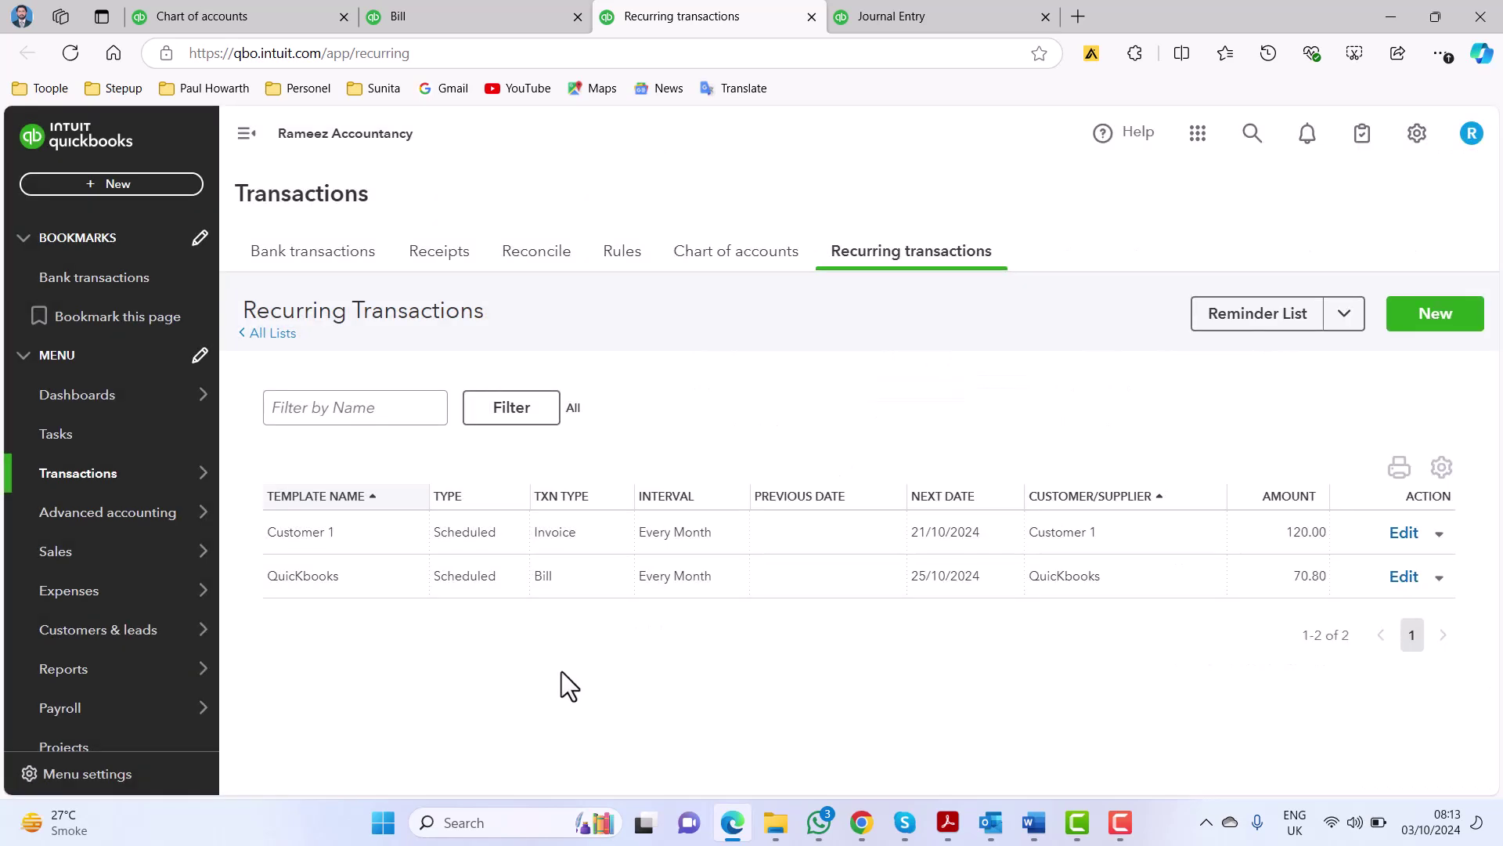
left_click(1423, 339)
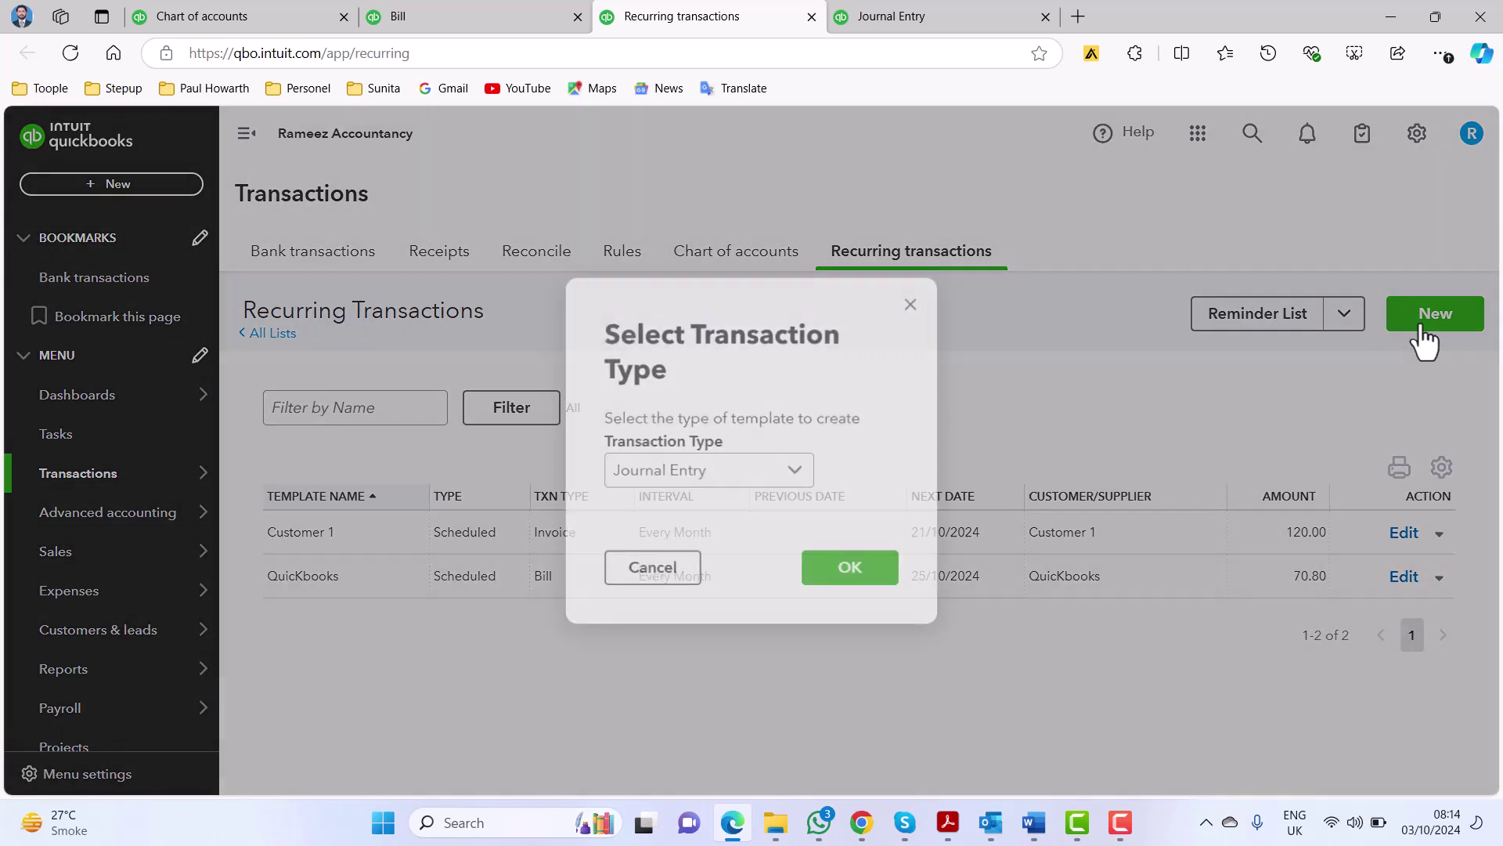
left_click(799, 487)
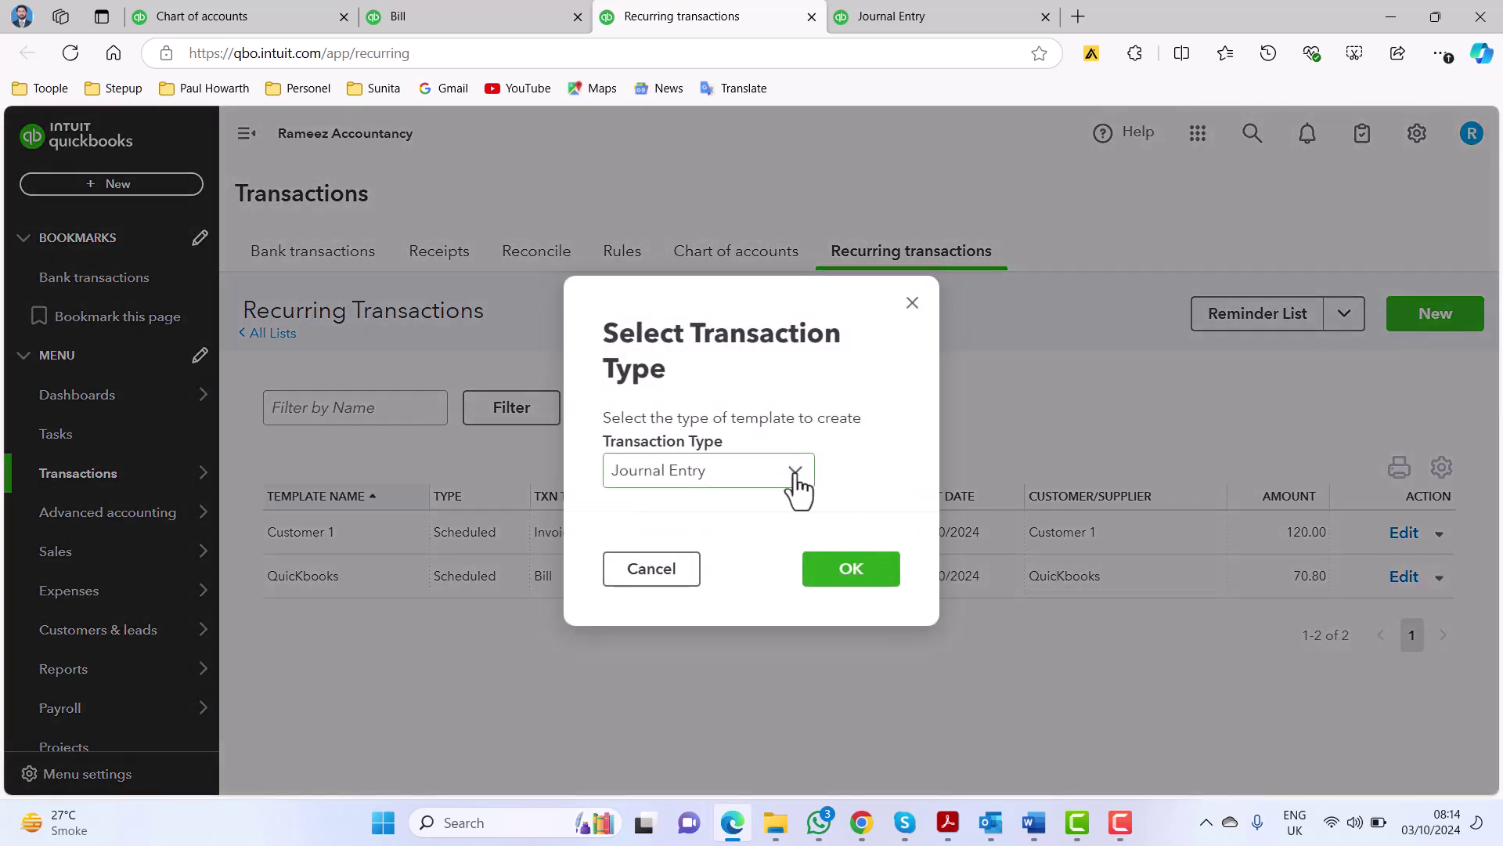
left_click(871, 575)
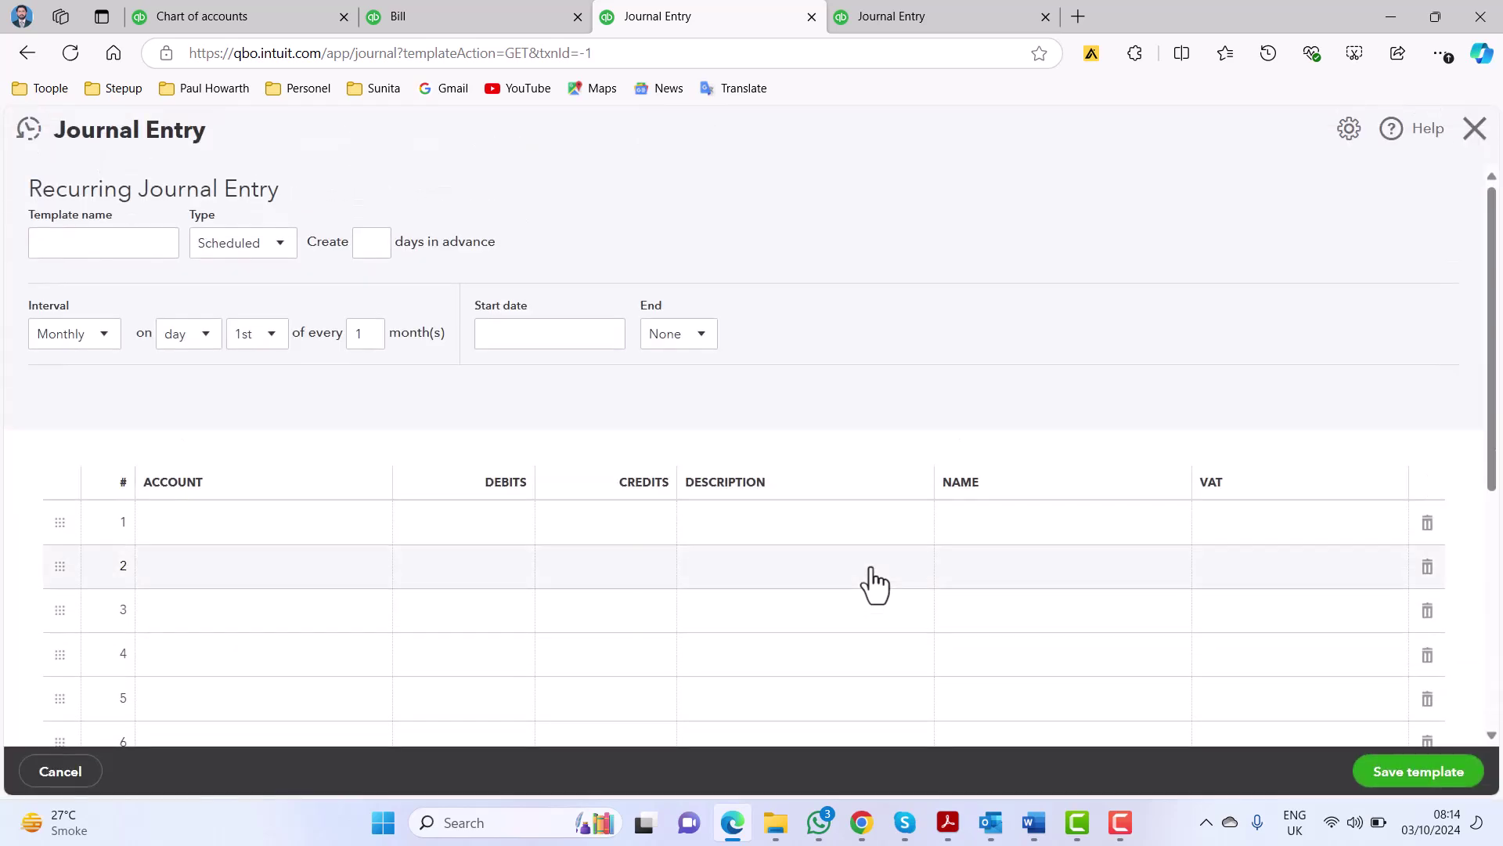
- Name the recurring journal template "Depreciation" and schedule it monthly on the last day of every 1 month
left_click(82, 245)
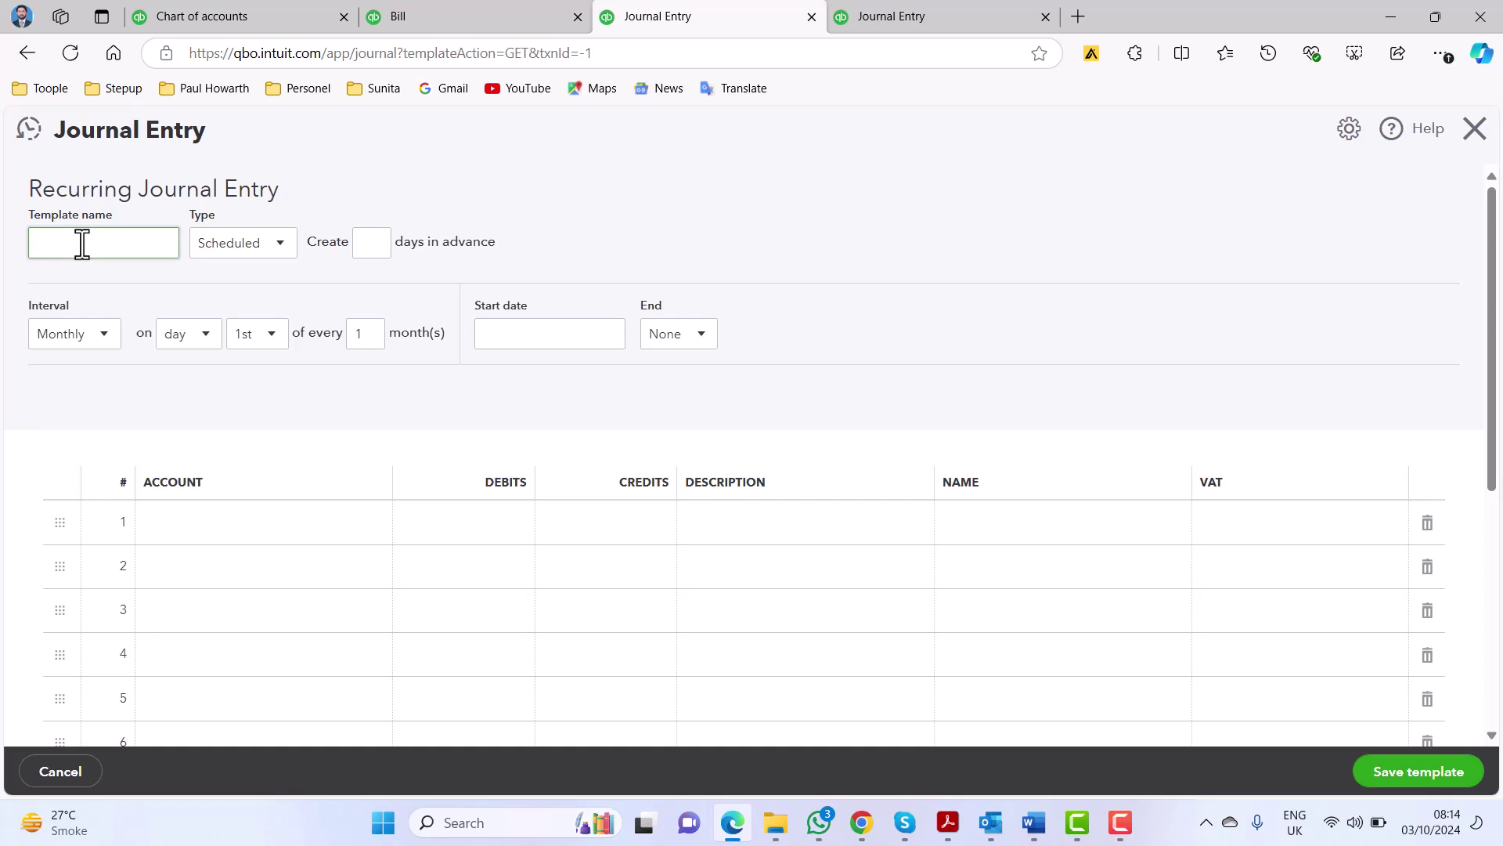
type("Depreciation")
left_click(270, 340)
scroll(291, 504, "down", 5)
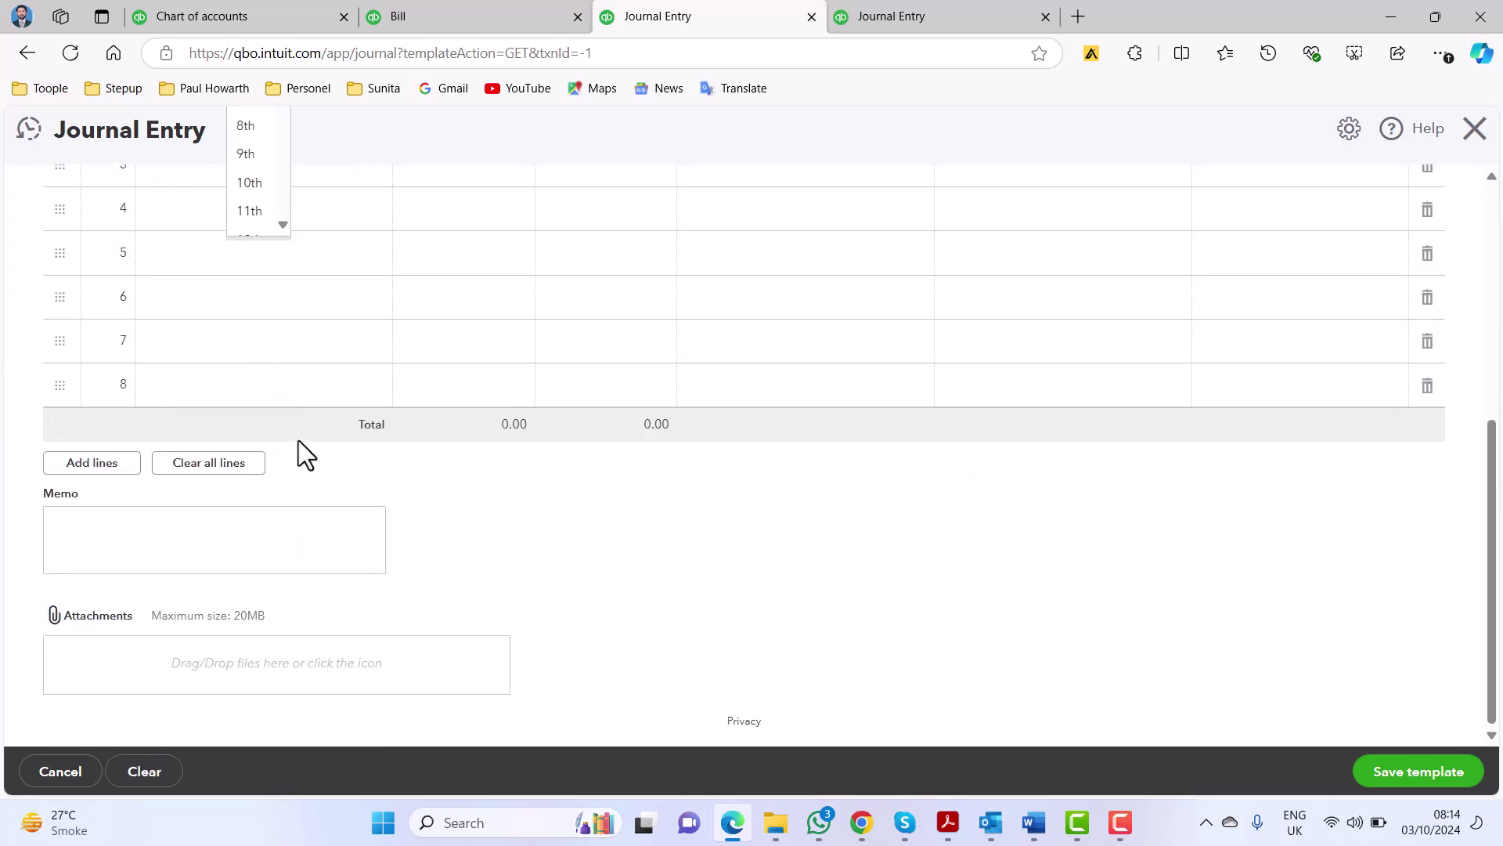
scroll(295, 453, "up", 5)
scroll(258, 415, "down", 5)
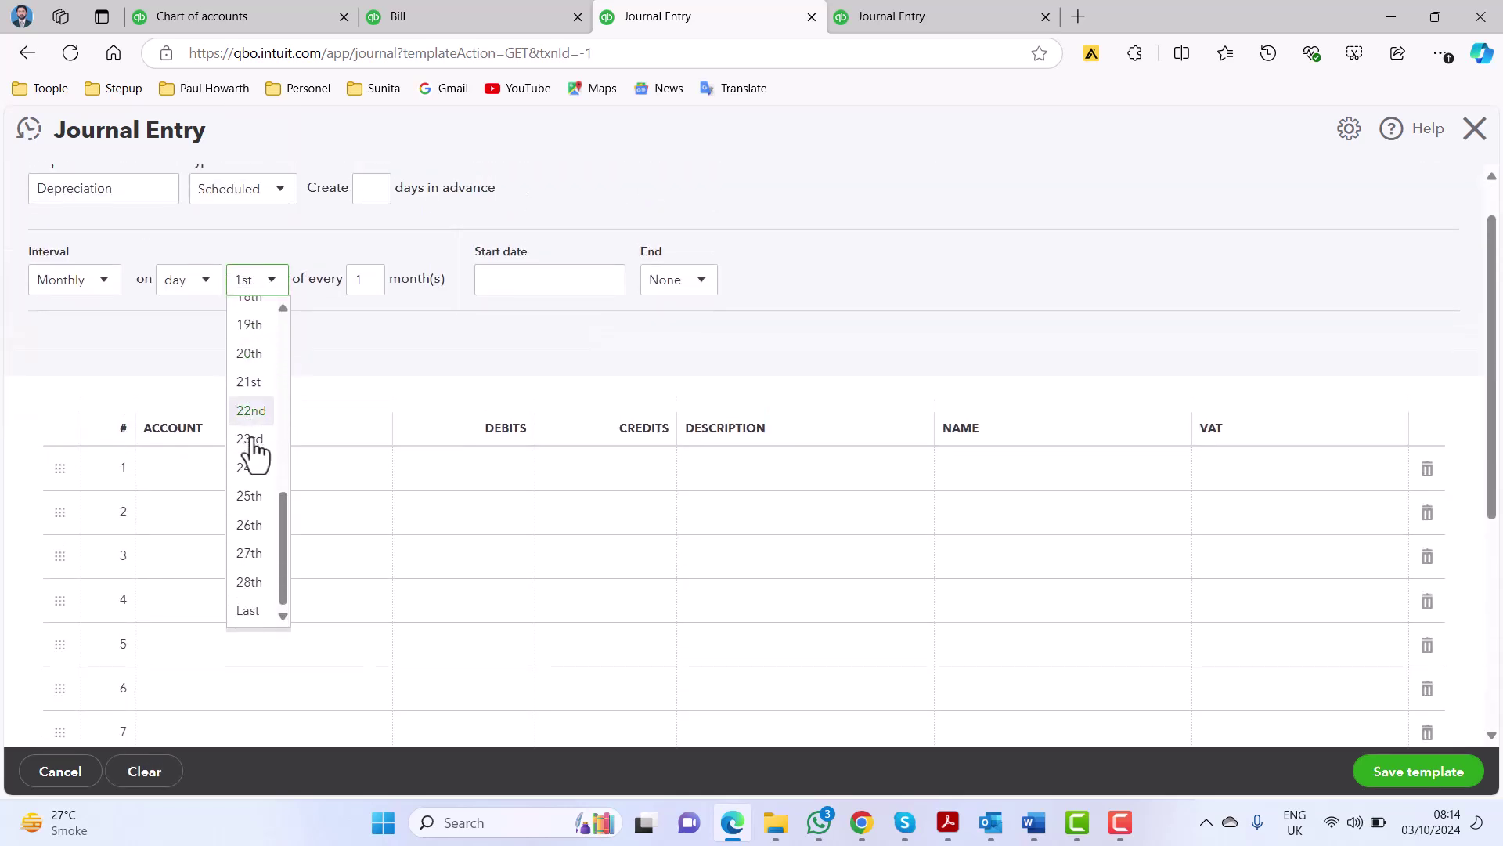
left_click(249, 610)
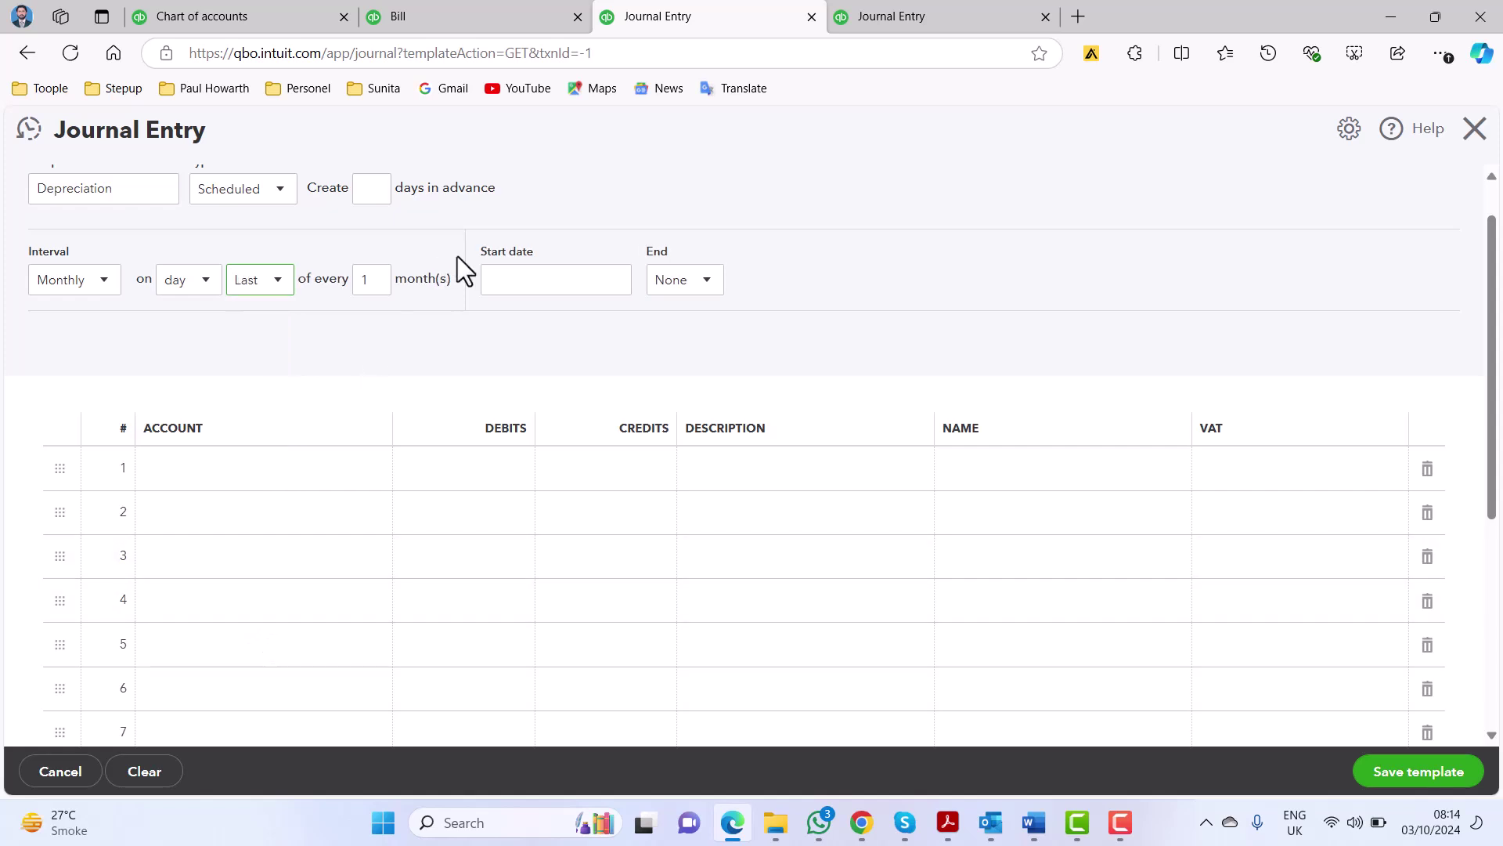
scroll(329, 391, "up", 2)
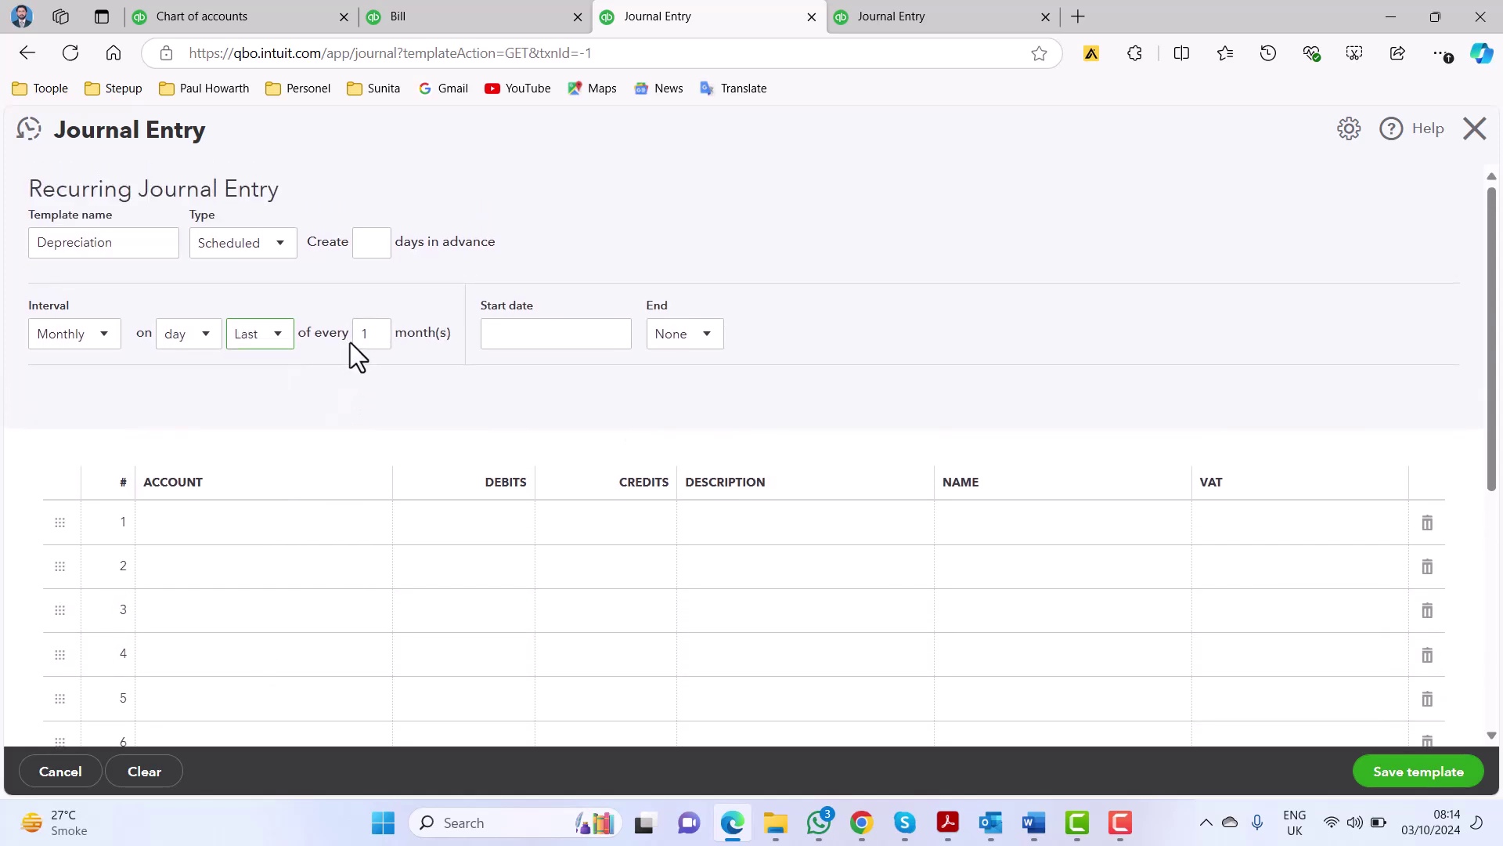
left_click(366, 343)
type("1")
- Set the template's start date to 31/10/2024 and make it end by 30/09/2025
left_click(614, 335)
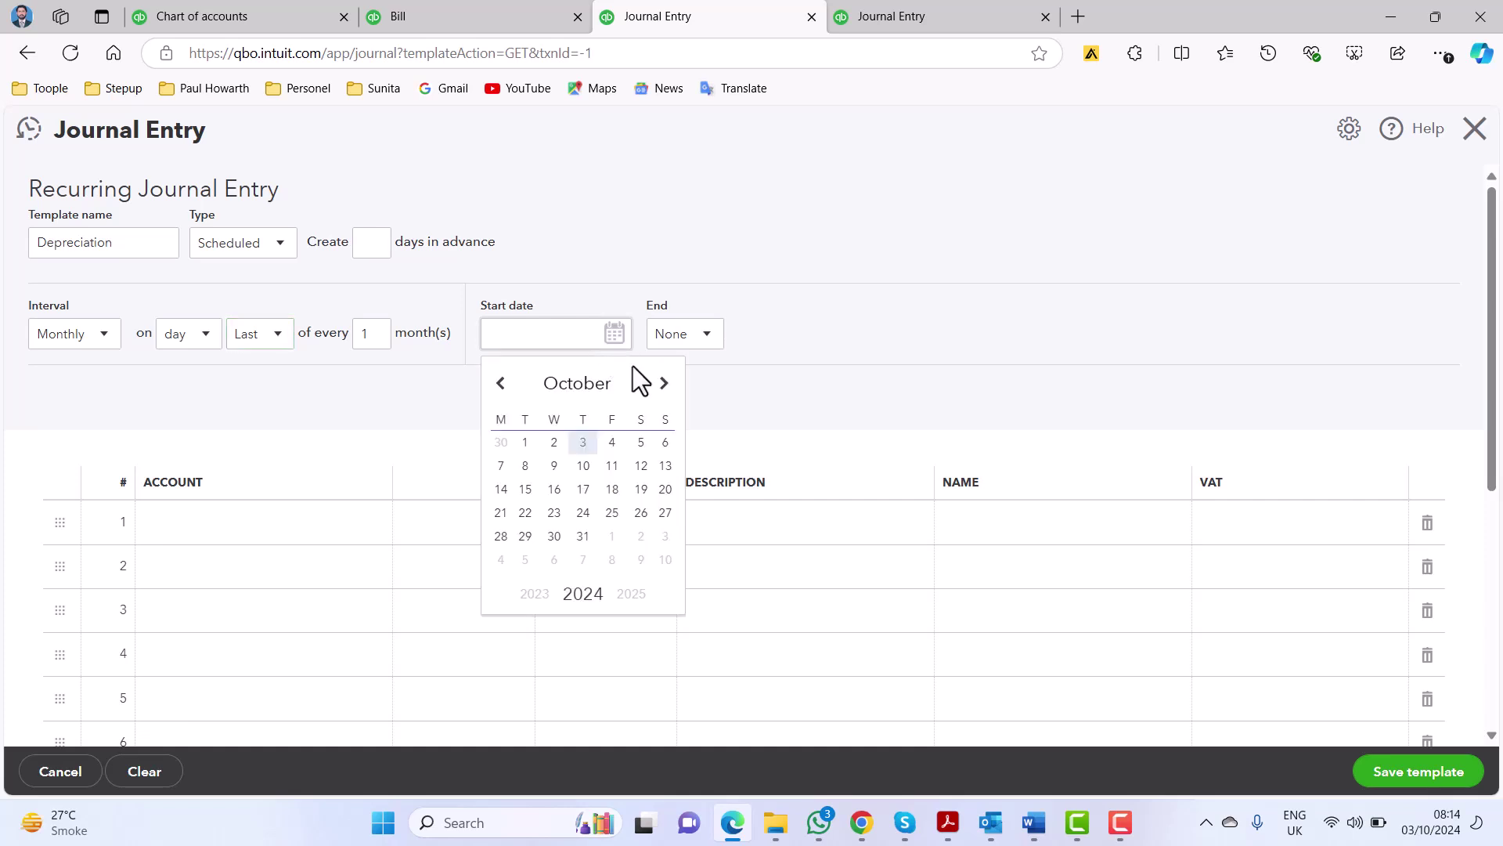
left_click(584, 538)
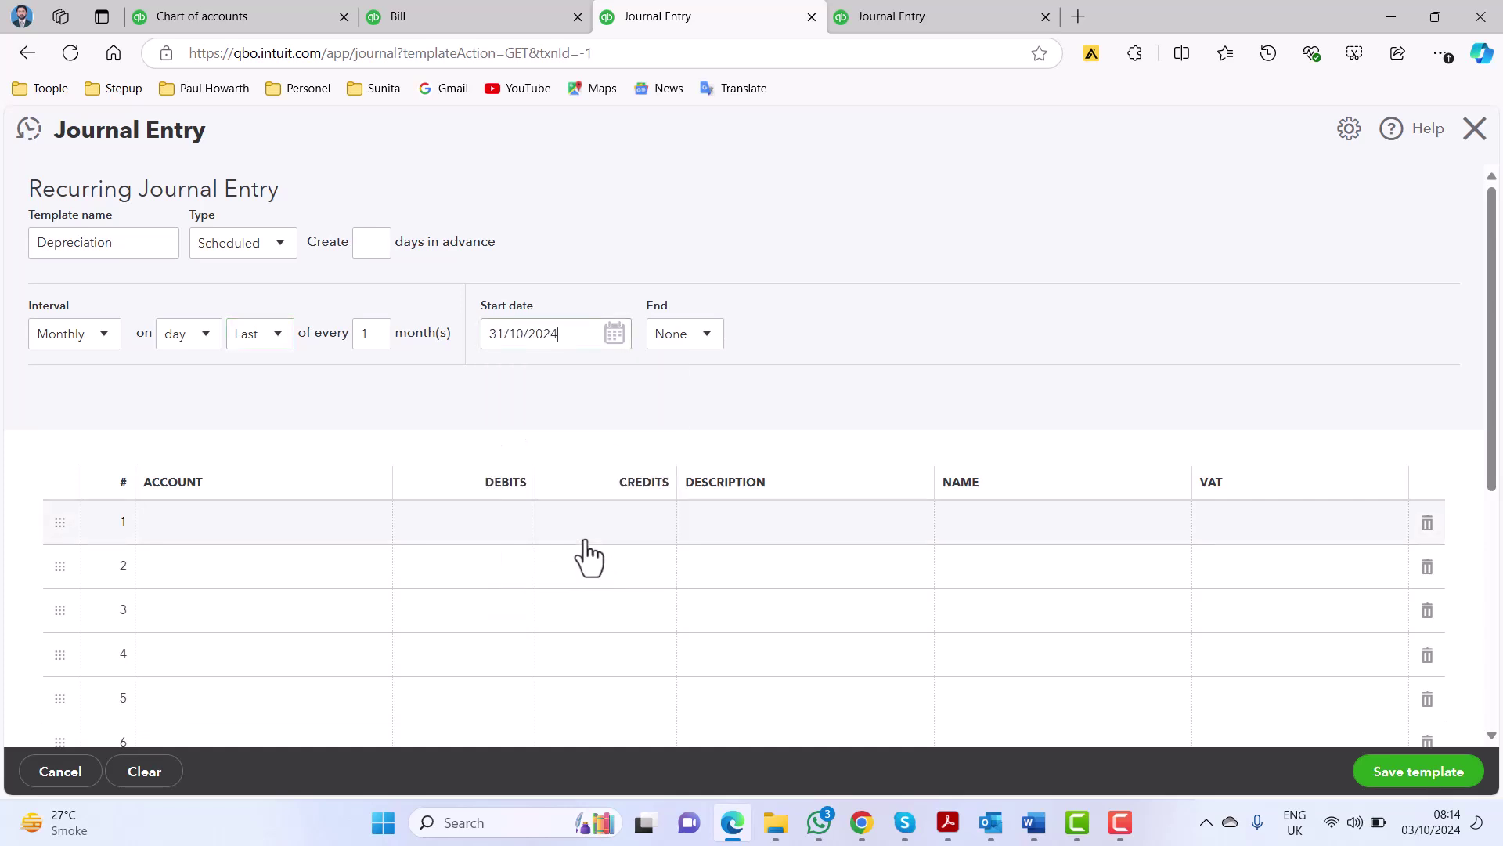
left_click(695, 350)
left_click(675, 400)
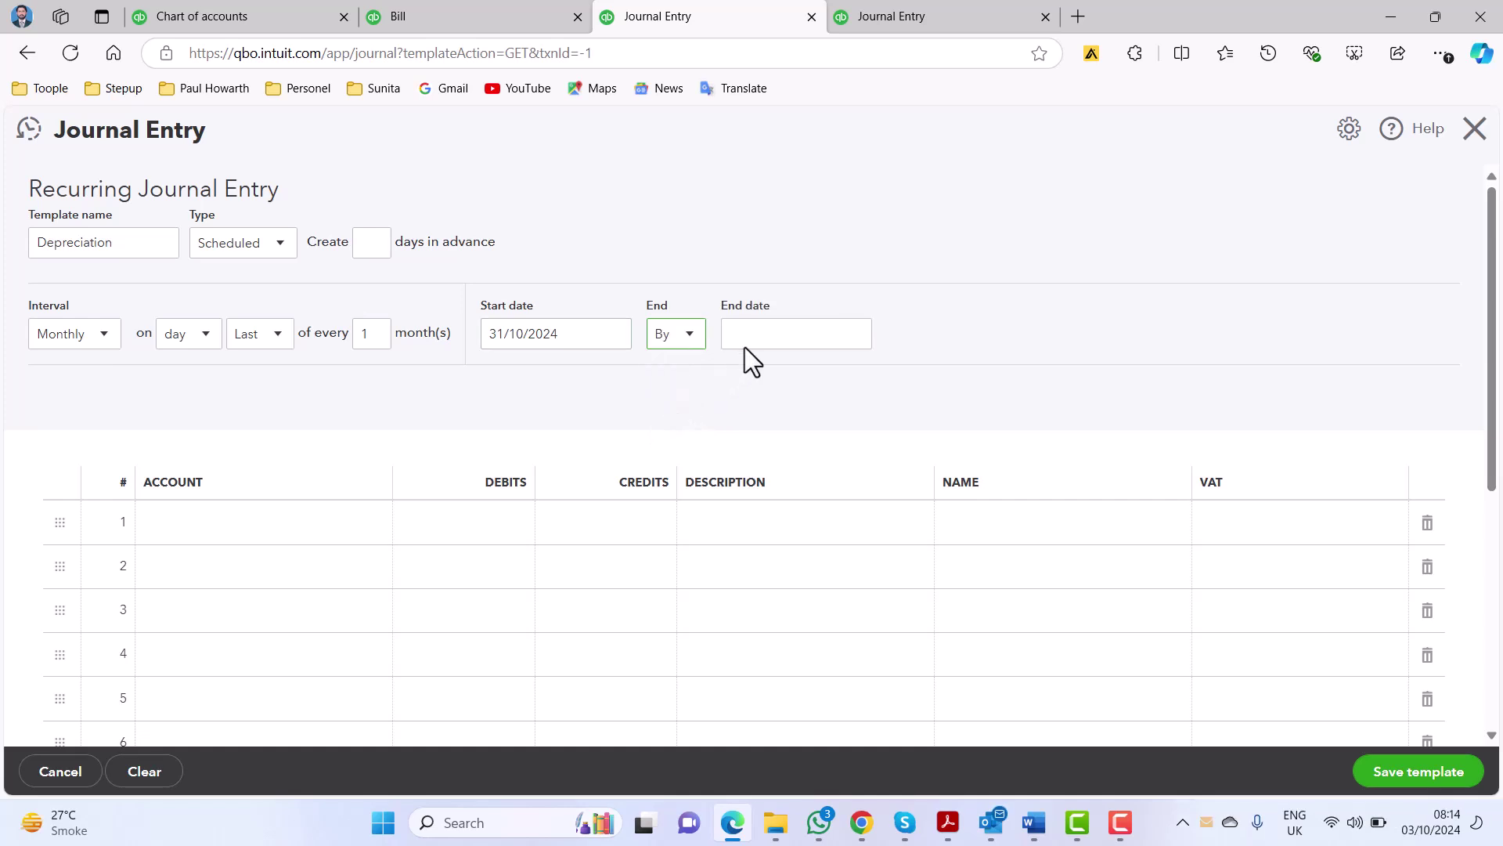
left_click(855, 348)
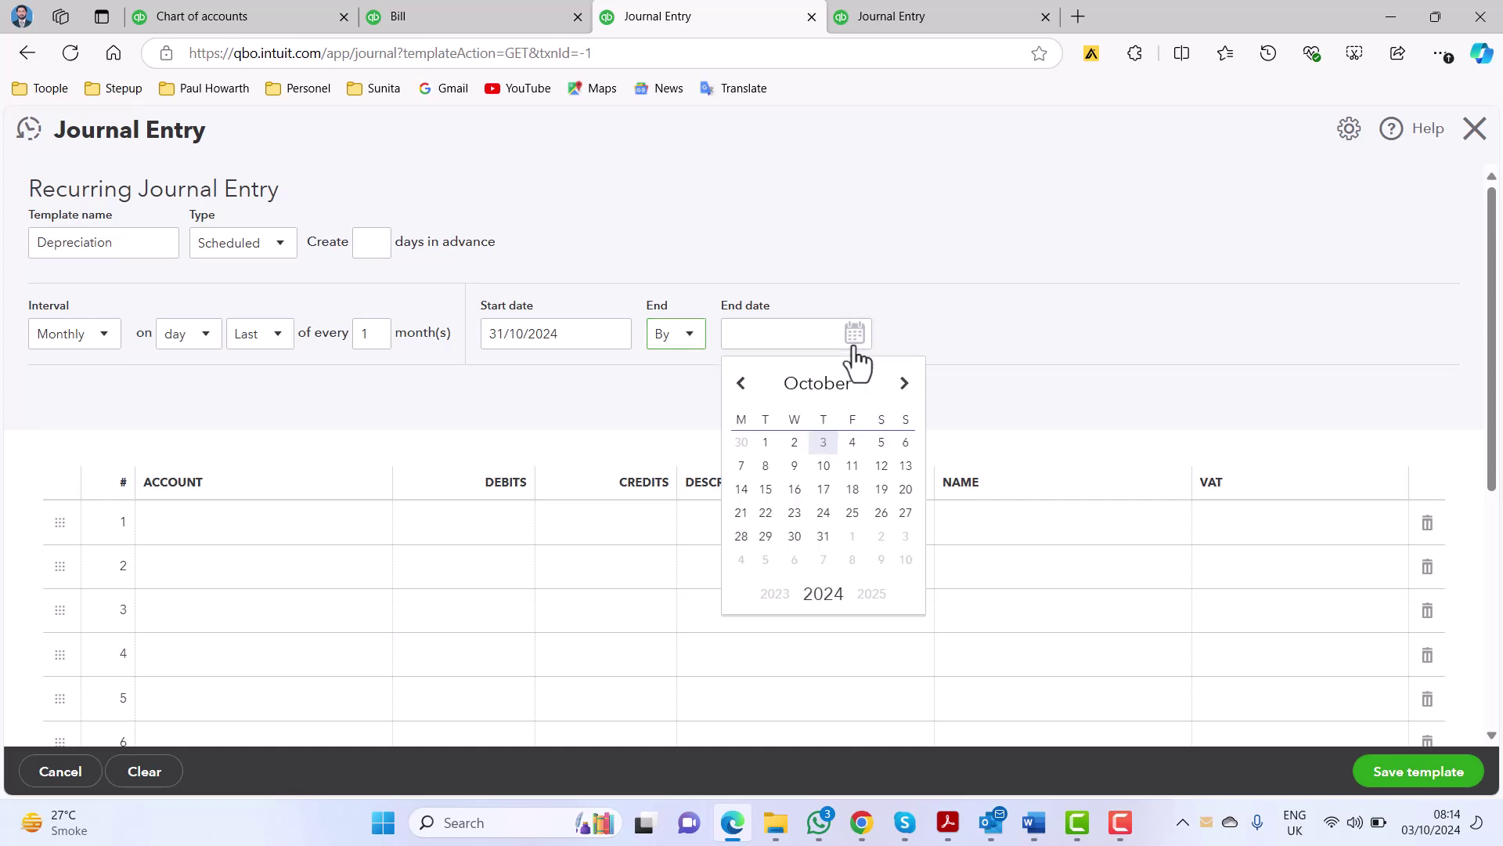
left_click(906, 385)
left_click(905, 385)
left_click(906, 384)
left_click(906, 384)
left_click(906, 384)
left_click(906, 385)
left_click(906, 385)
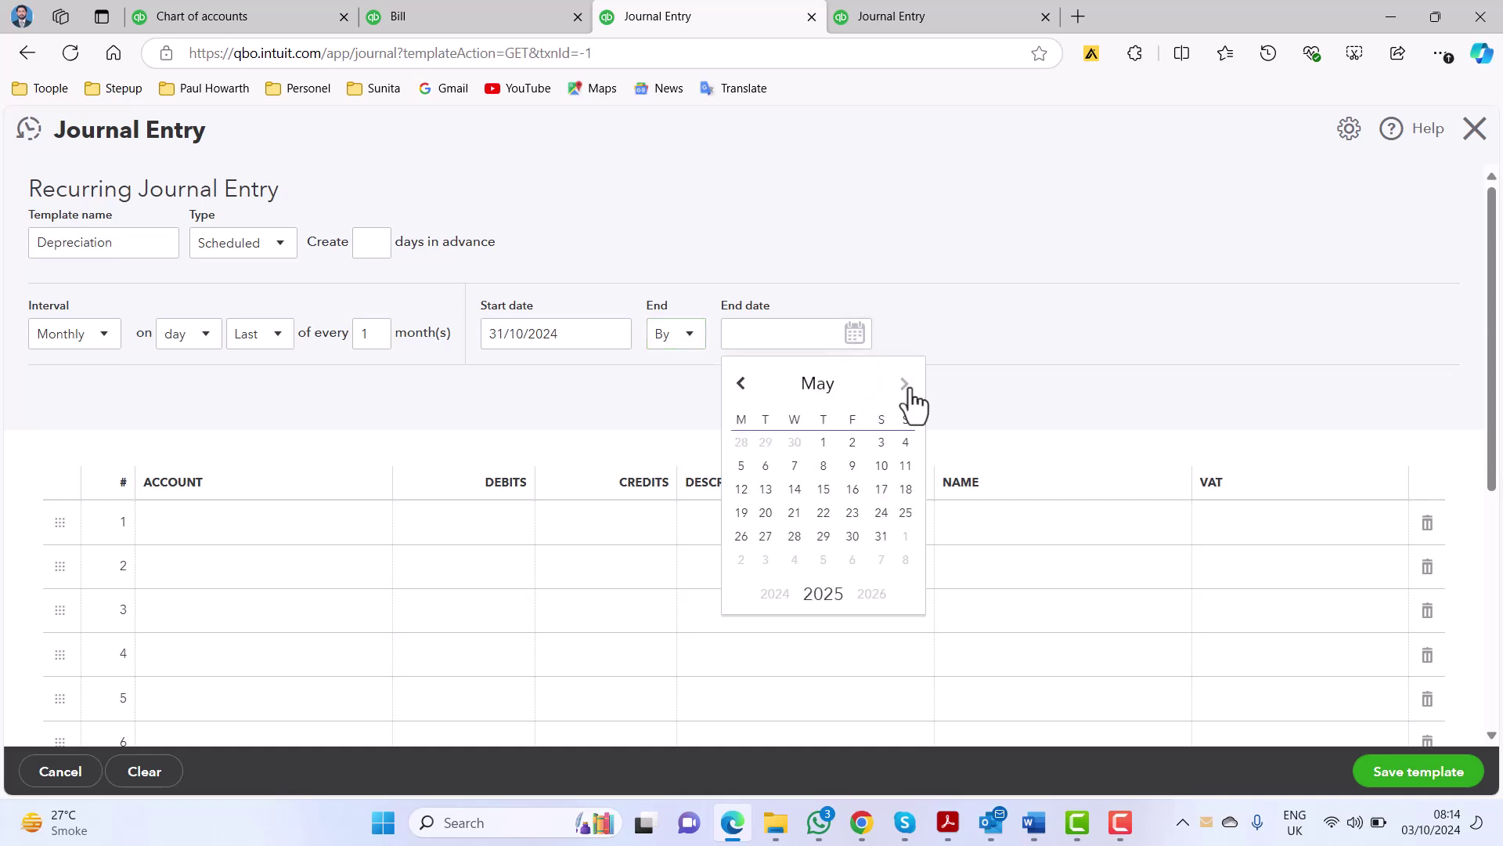
left_click(906, 384)
left_click(905, 385)
left_click(906, 385)
left_click(906, 384)
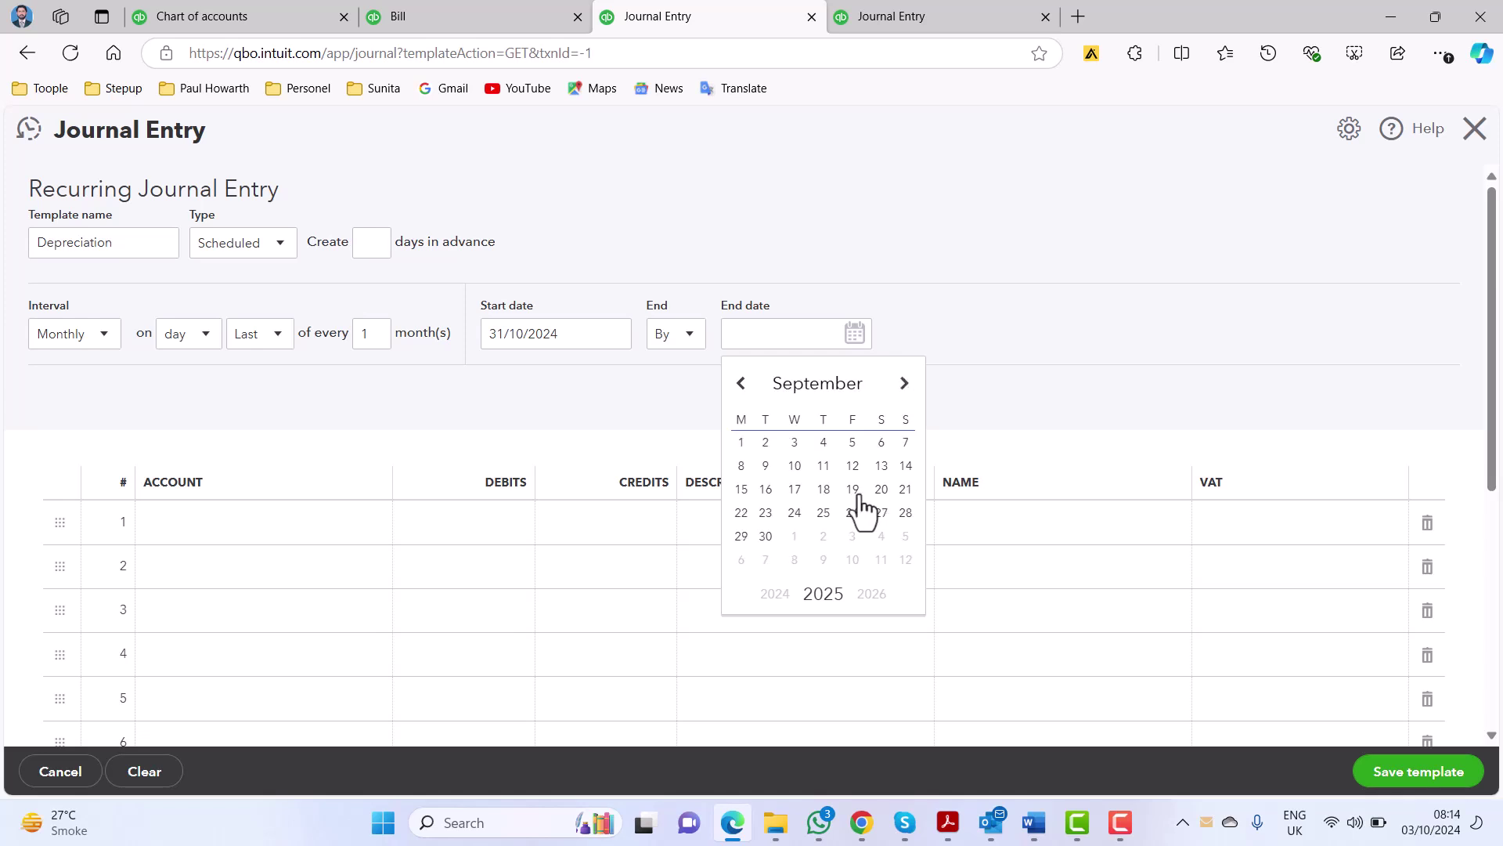
left_click(766, 537)
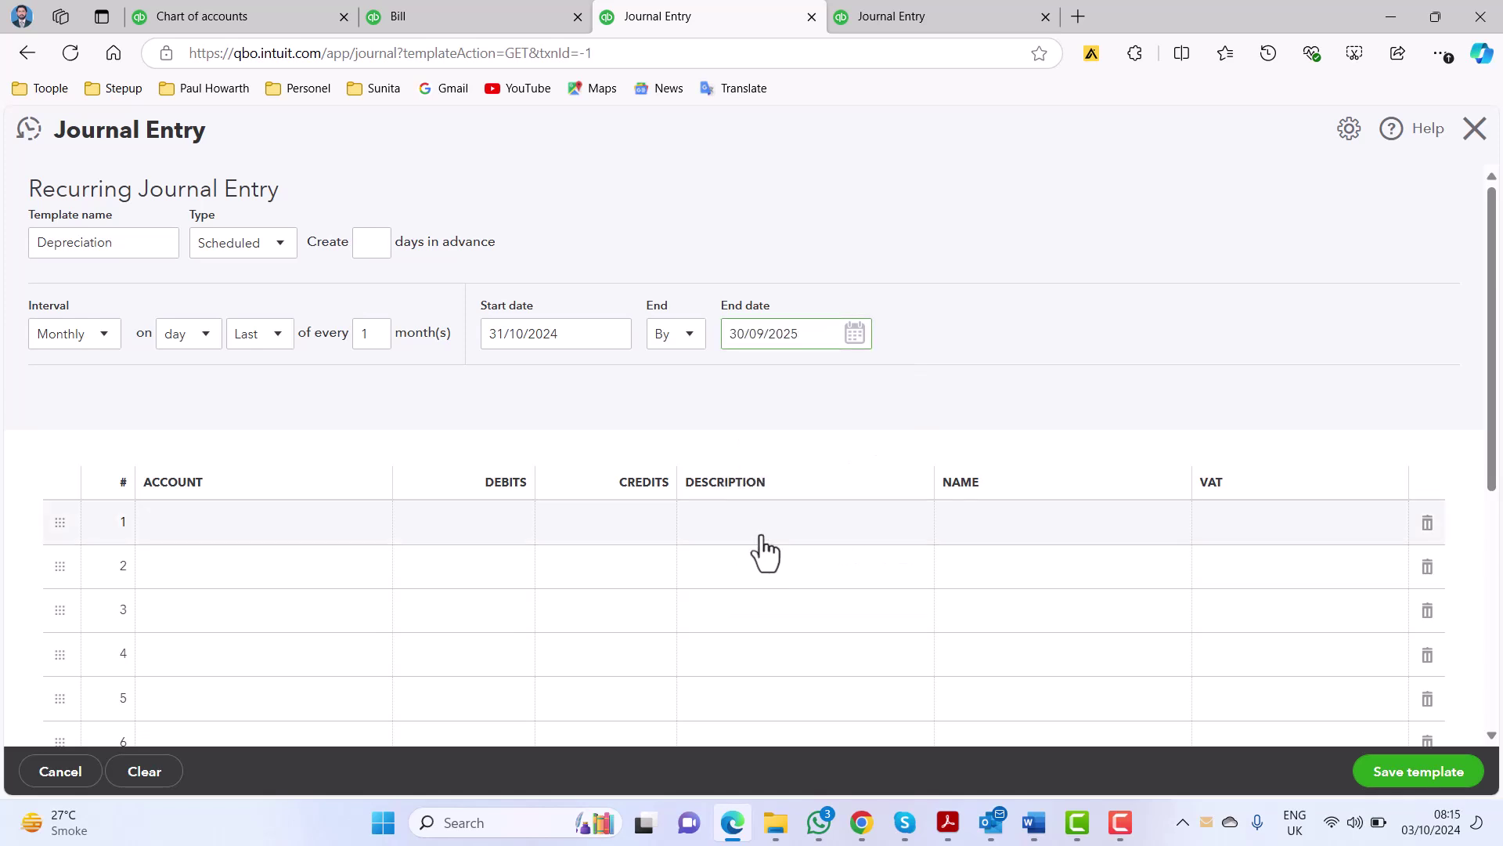
- Fill the first journal line with account 1001 Depreciation Expense and a debit of 833.33
left_click(337, 534)
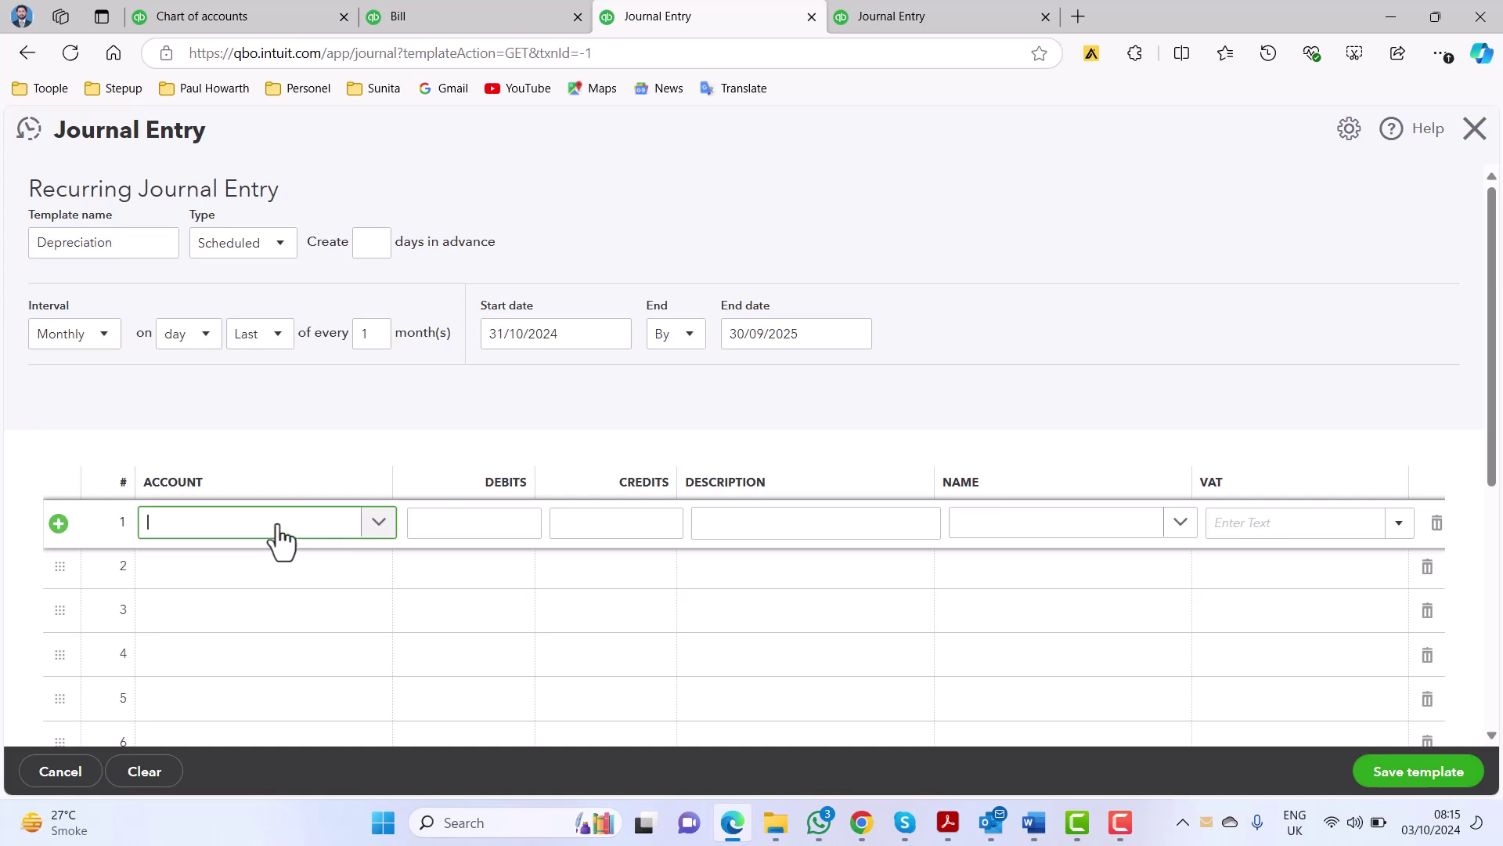
type("Depreciat")
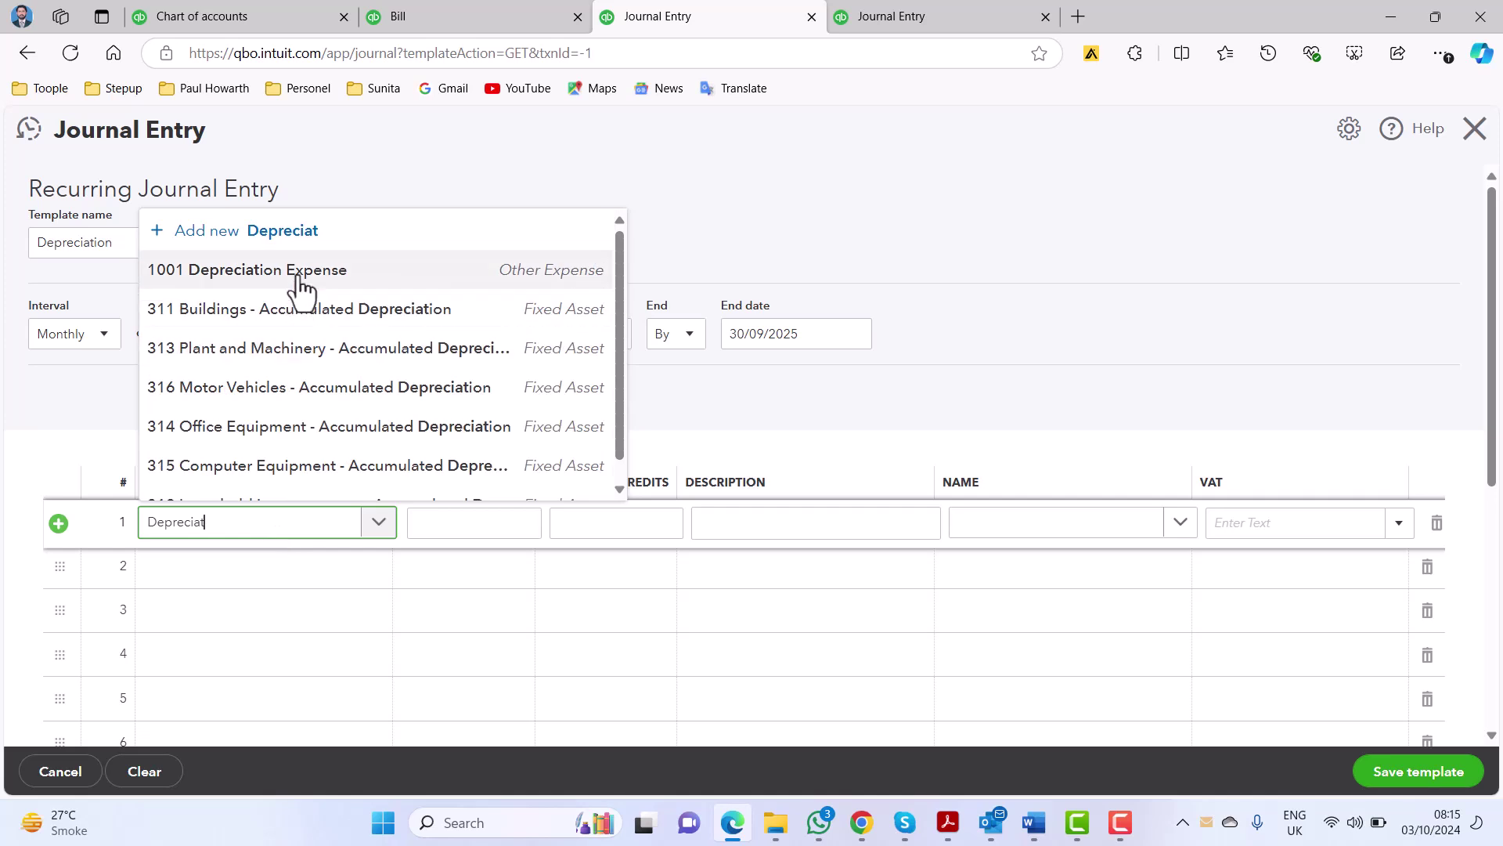
left_click(299, 280)
left_click(472, 525)
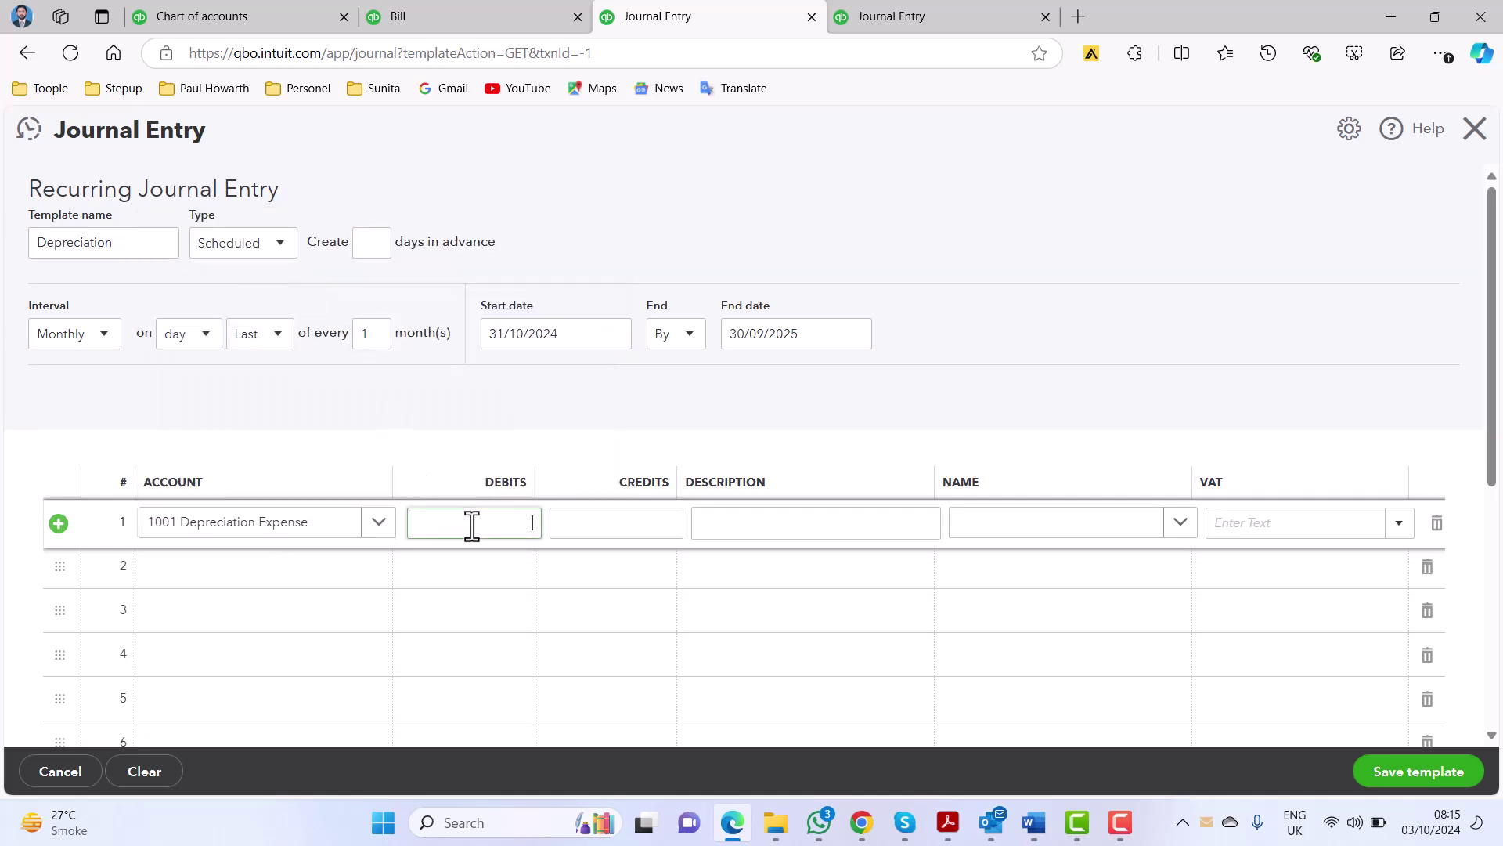
type("833.33")
- Describe the first line as "Depreciation for Dell XPS 13 Laptop (i7, 16GB RAM, 512GB SSD)", copying the item text from the Word invoice
left_click(786, 529)
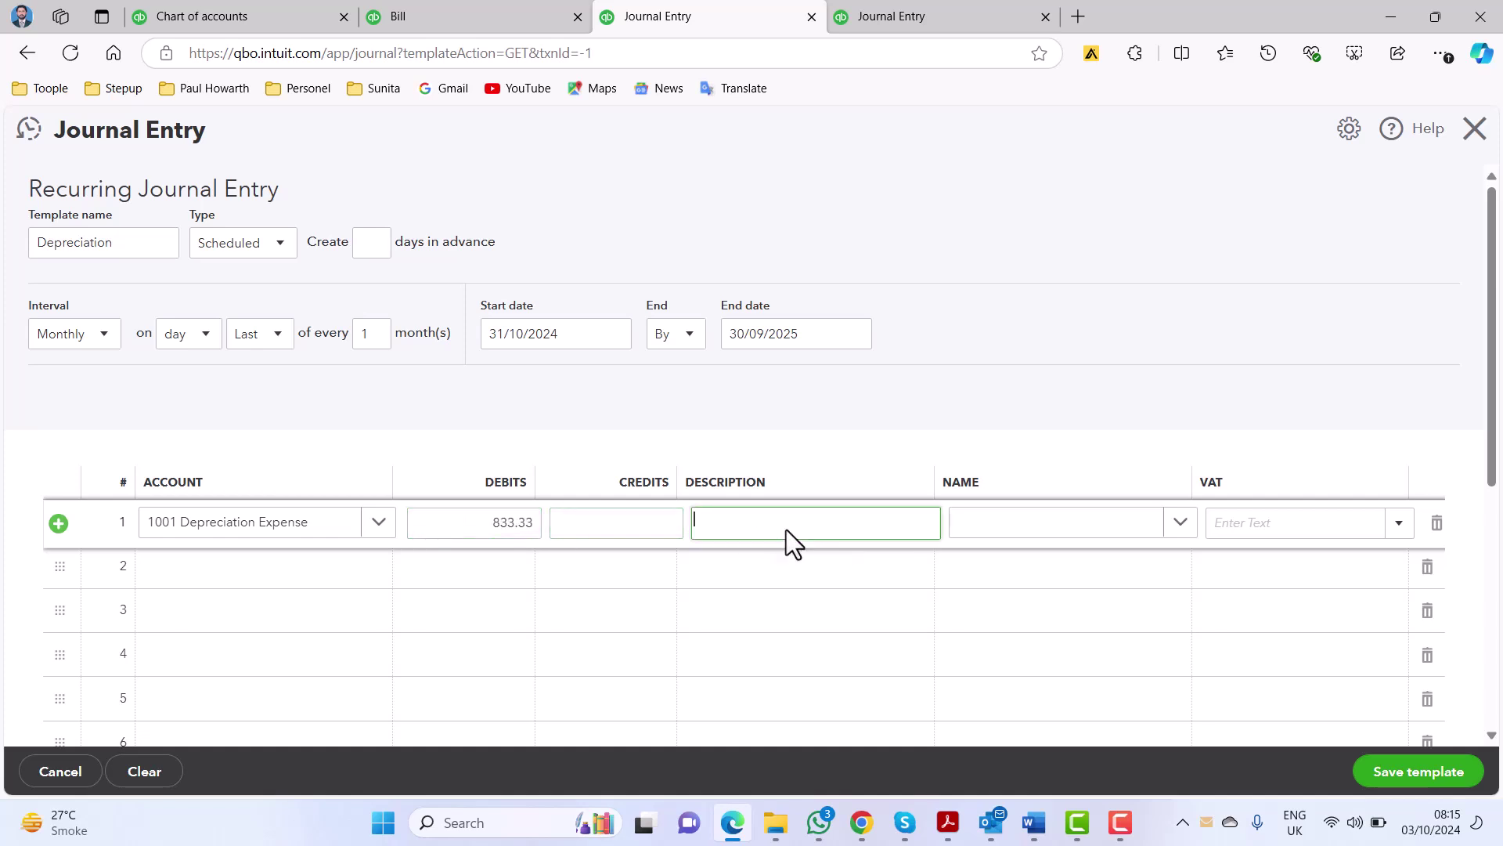
type("Depreciation for")
left_click(1033, 822)
scroll(490, 647, "down", 2)
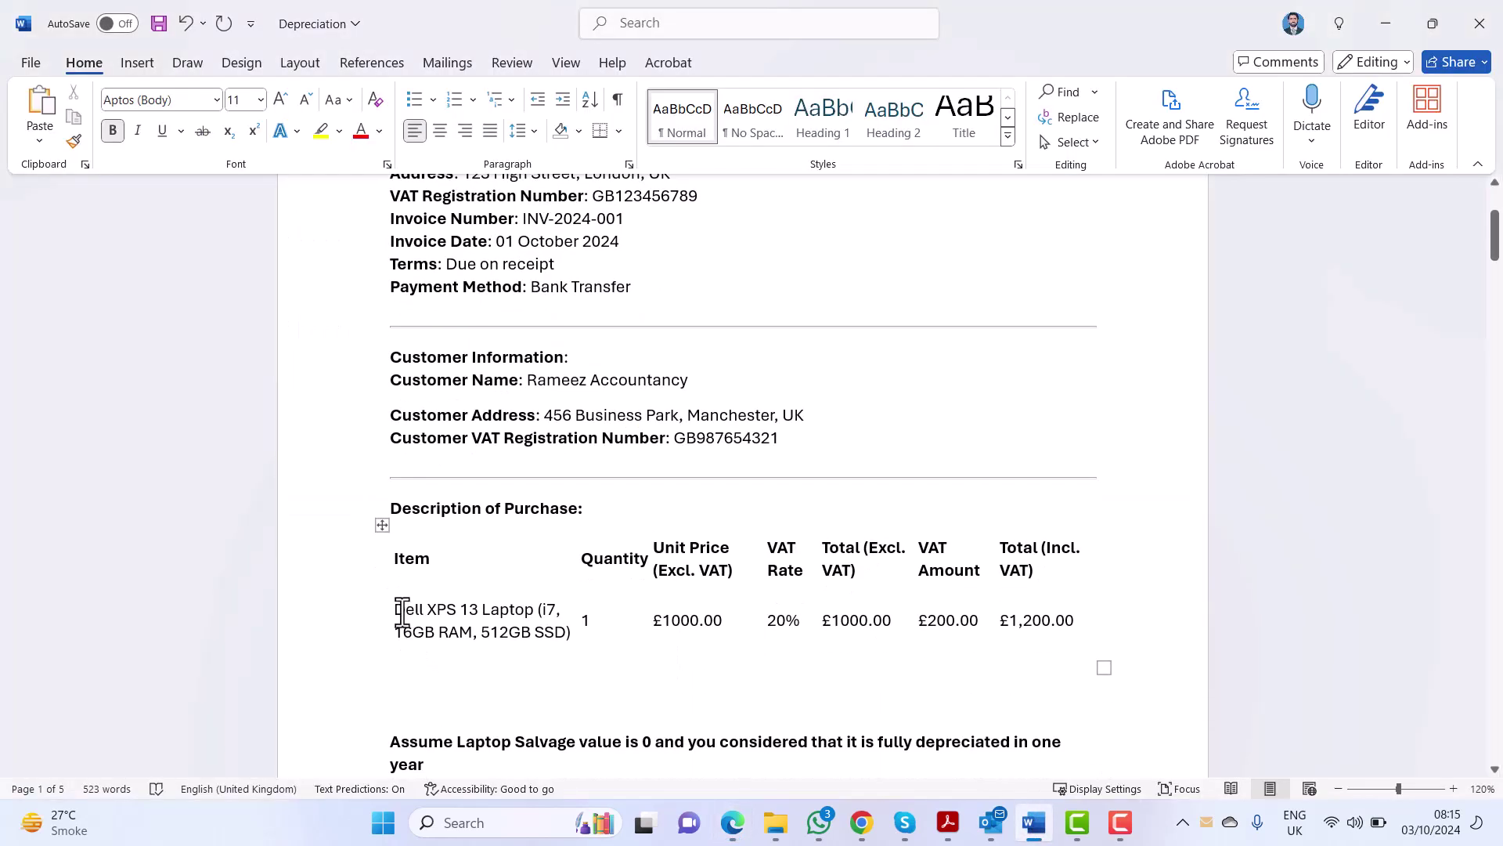
left_click_drag(457, 618, 574, 635)
key("ctrl+c")
key("alt+Tab")
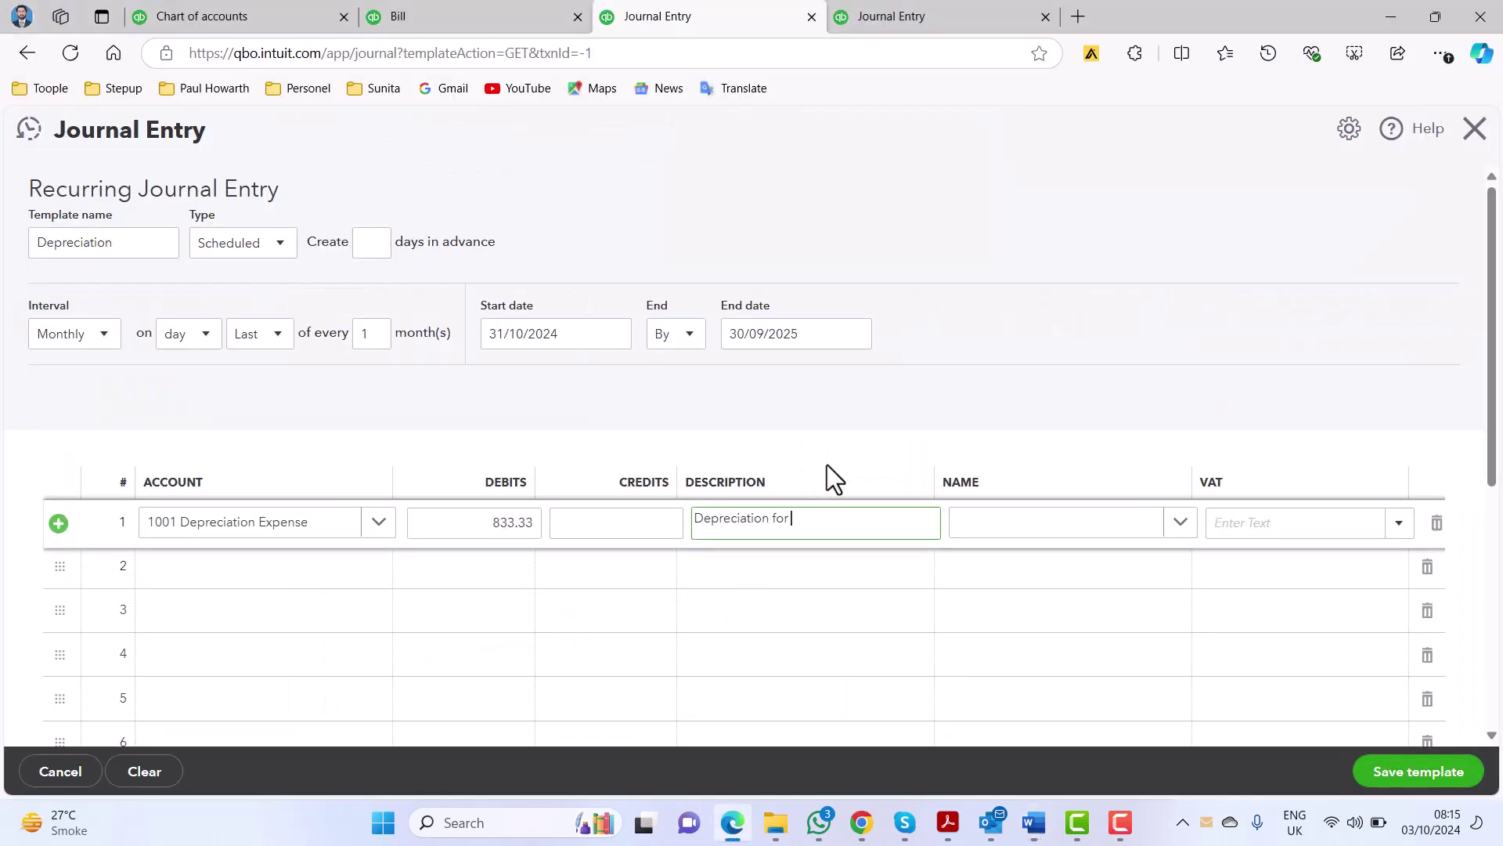
left_click(843, 530)
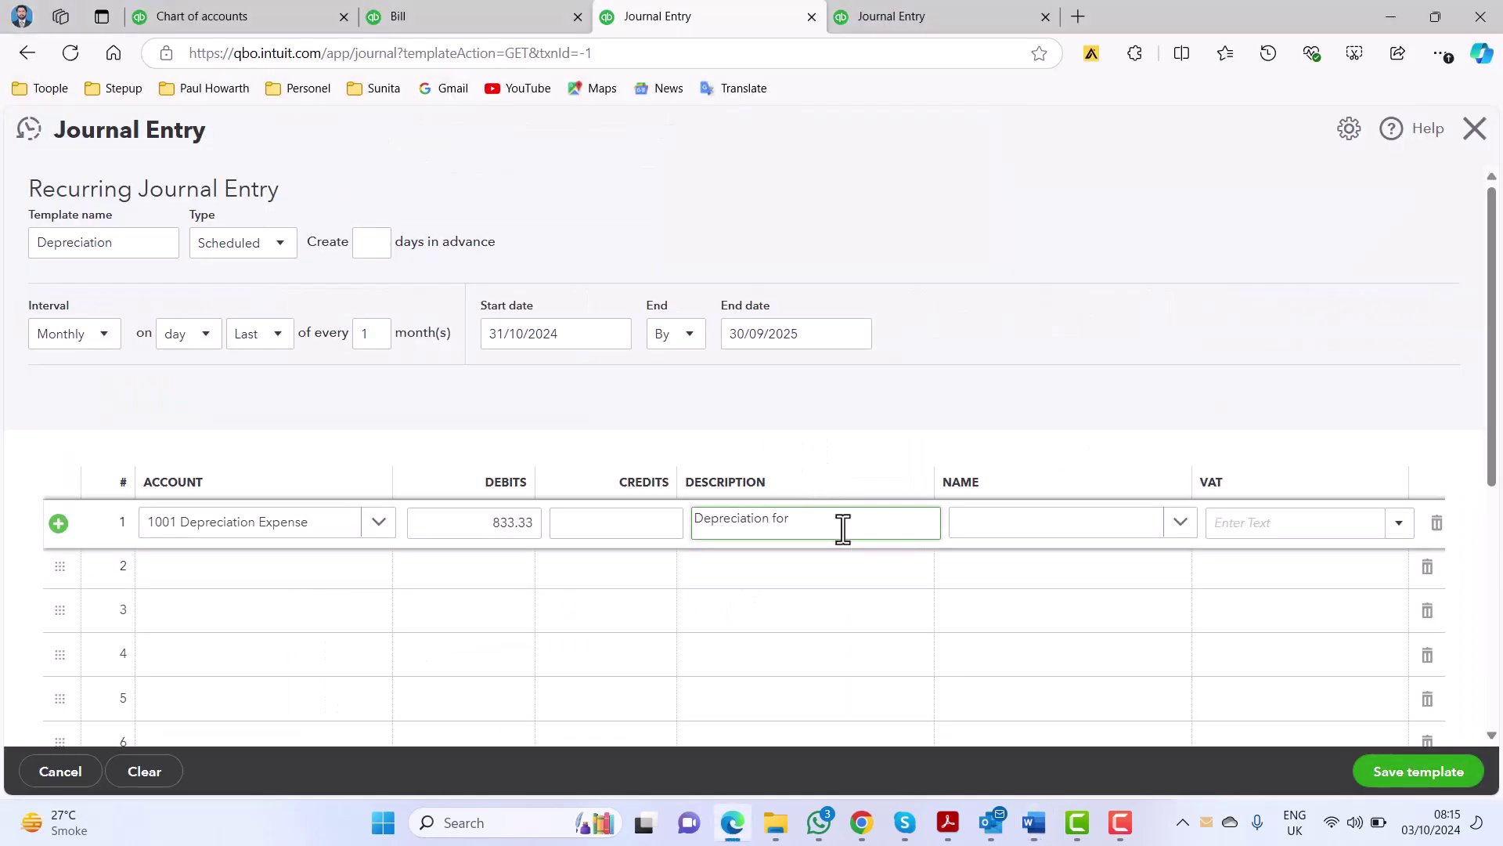
key("ctrl+v")
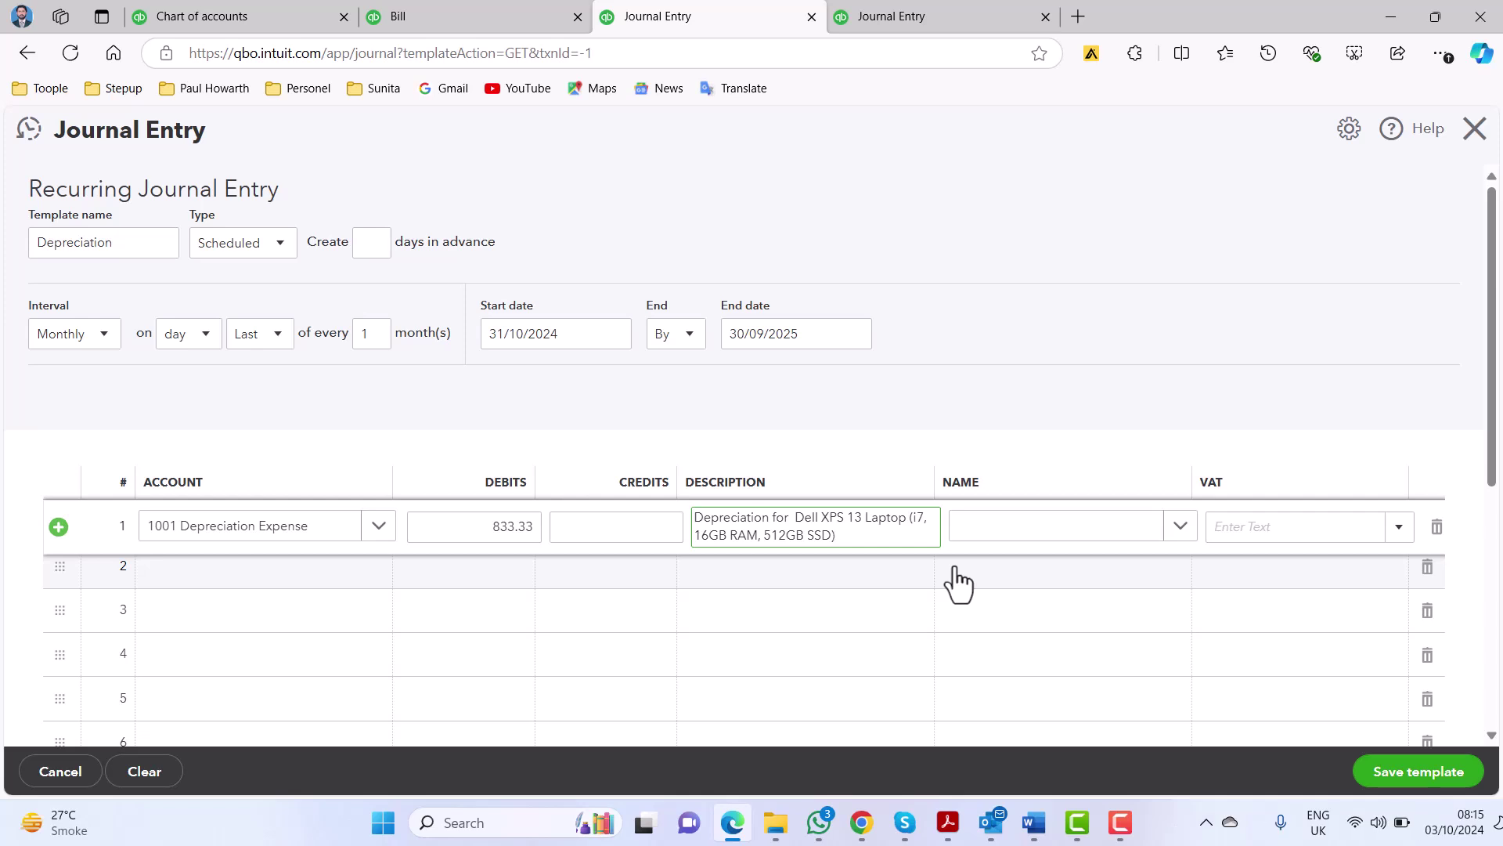
- Credit 833.33 to 315 Computer Equipment - Accumulated Depreciation on the second line and save the template
left_click(242, 585)
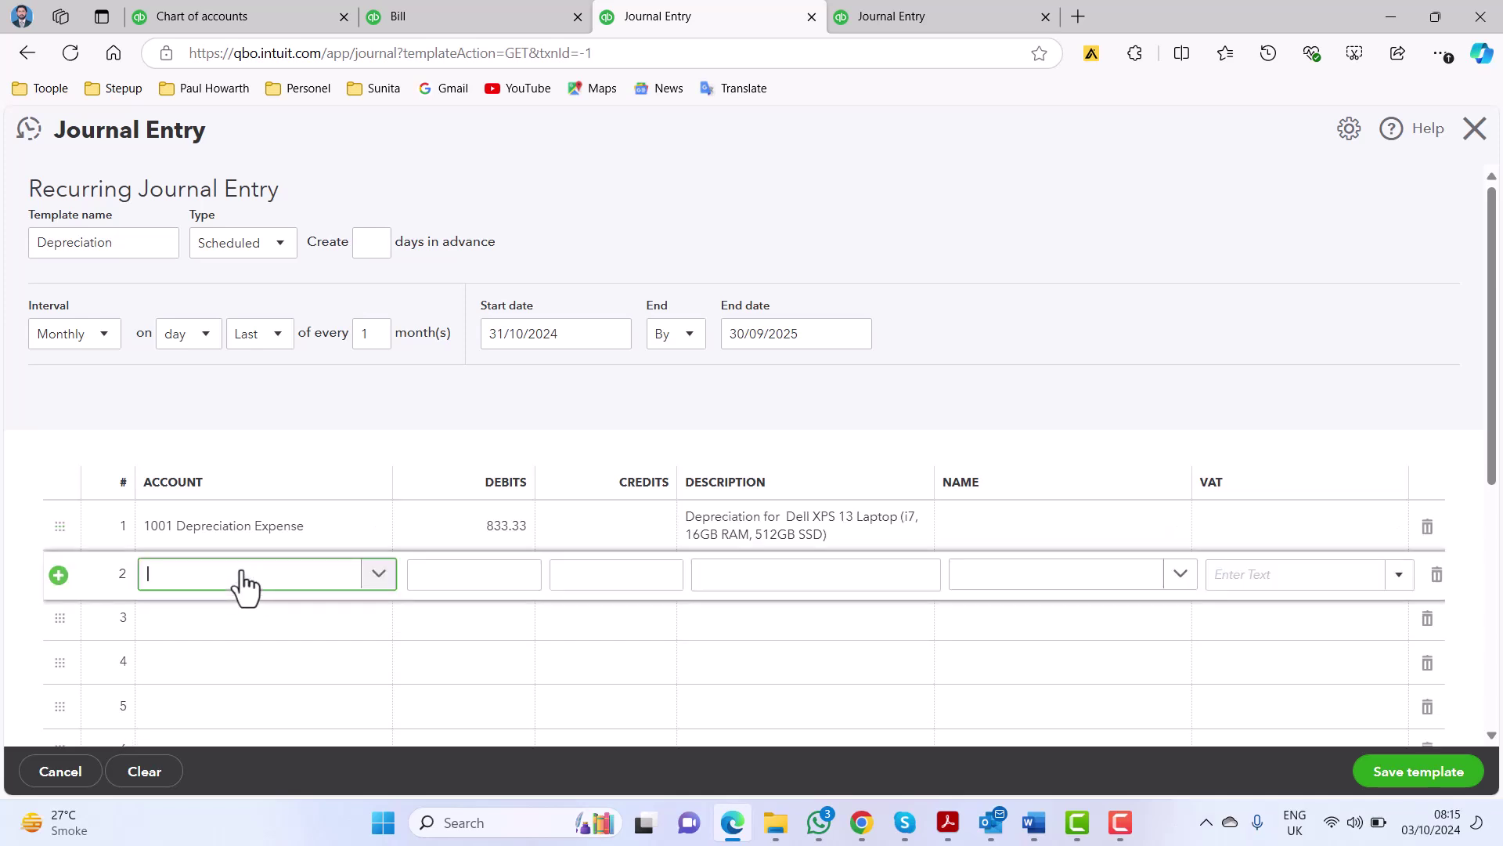
type("Acc")
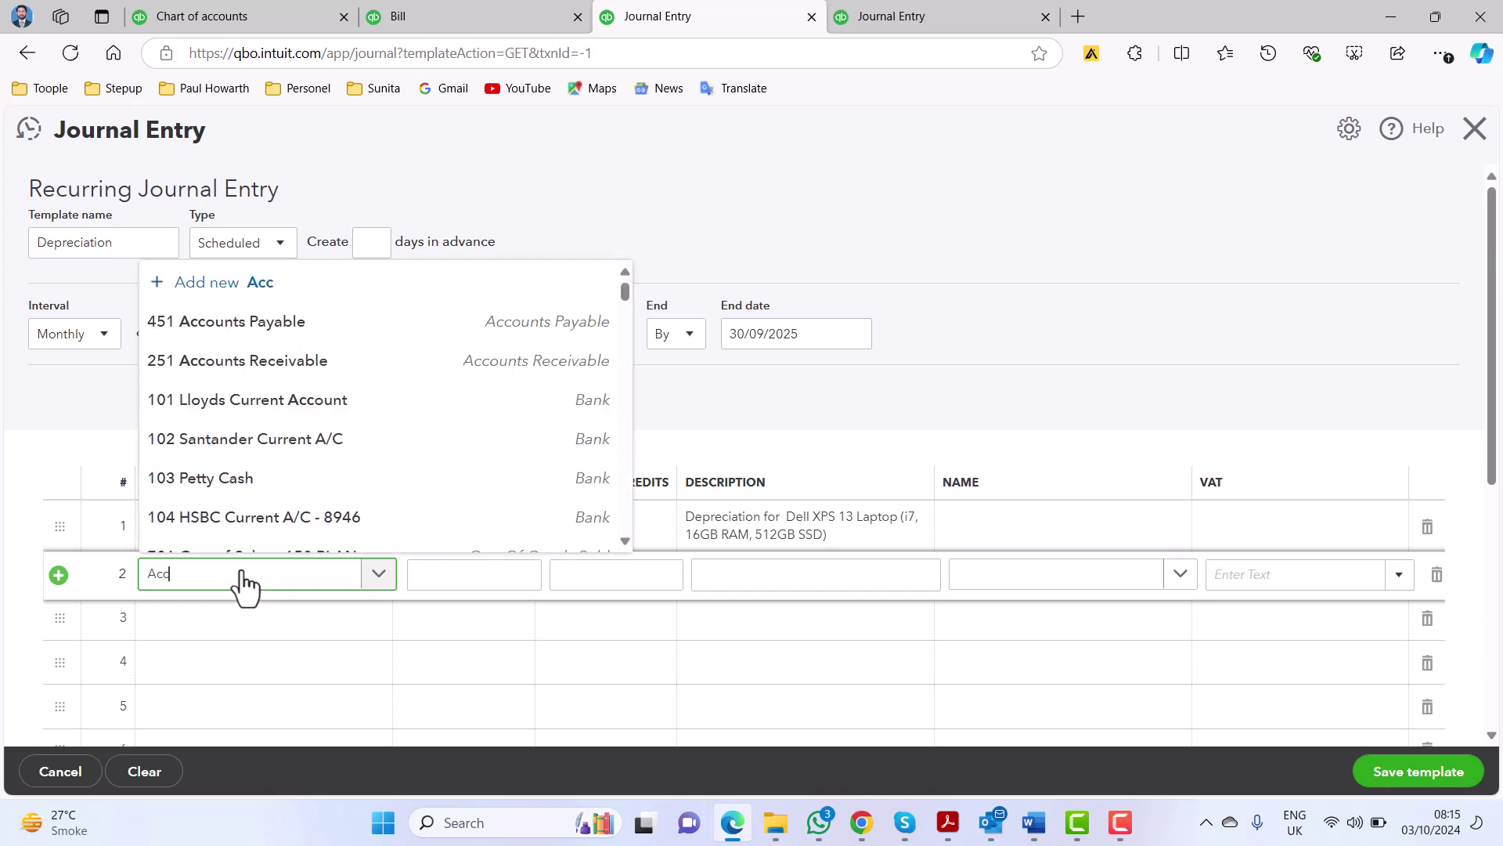
type("umulated")
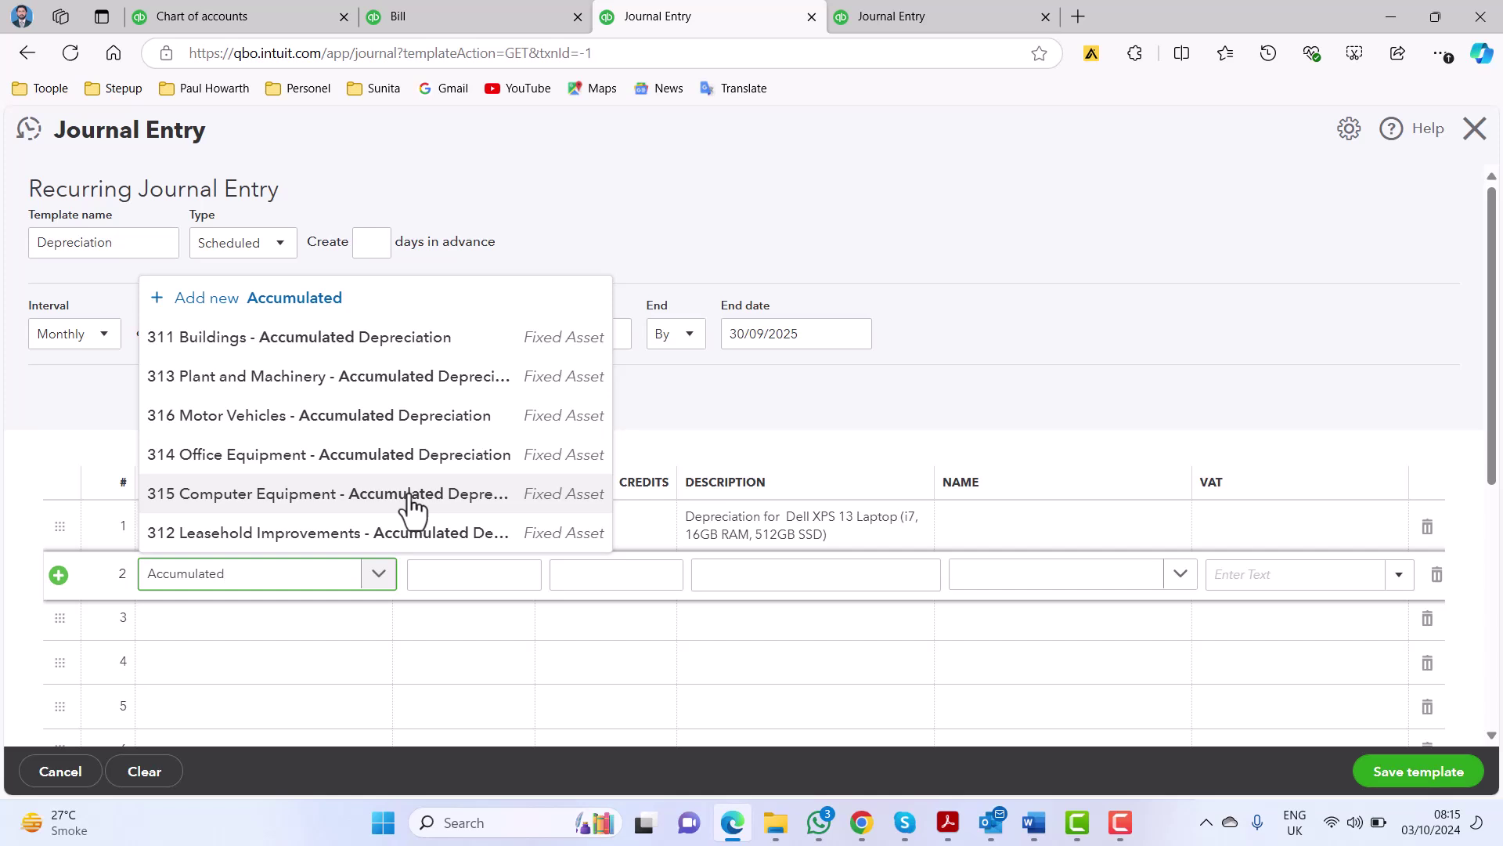
left_click(410, 511)
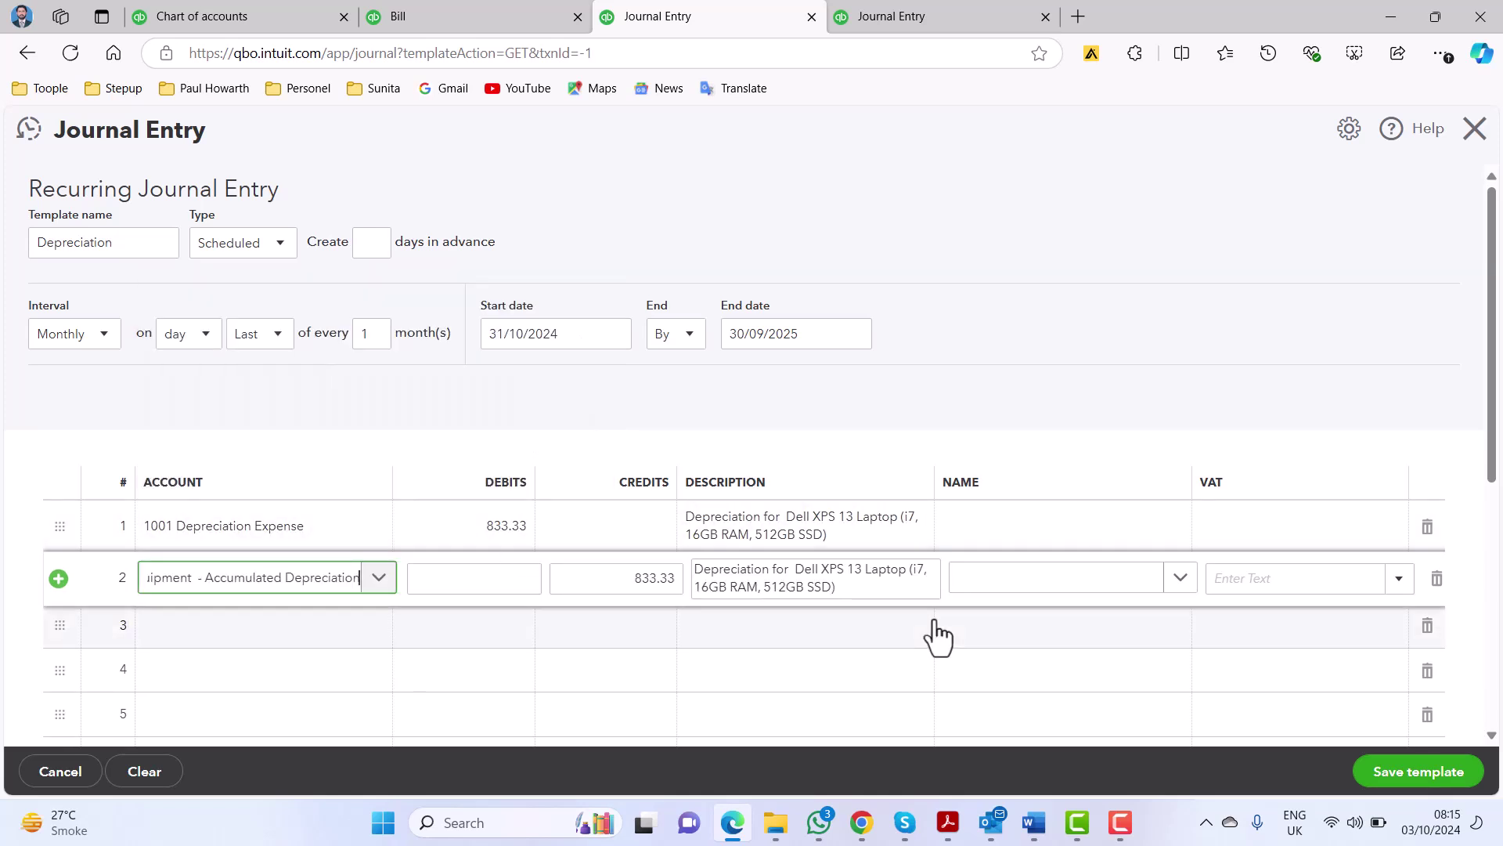
left_click(1406, 777)
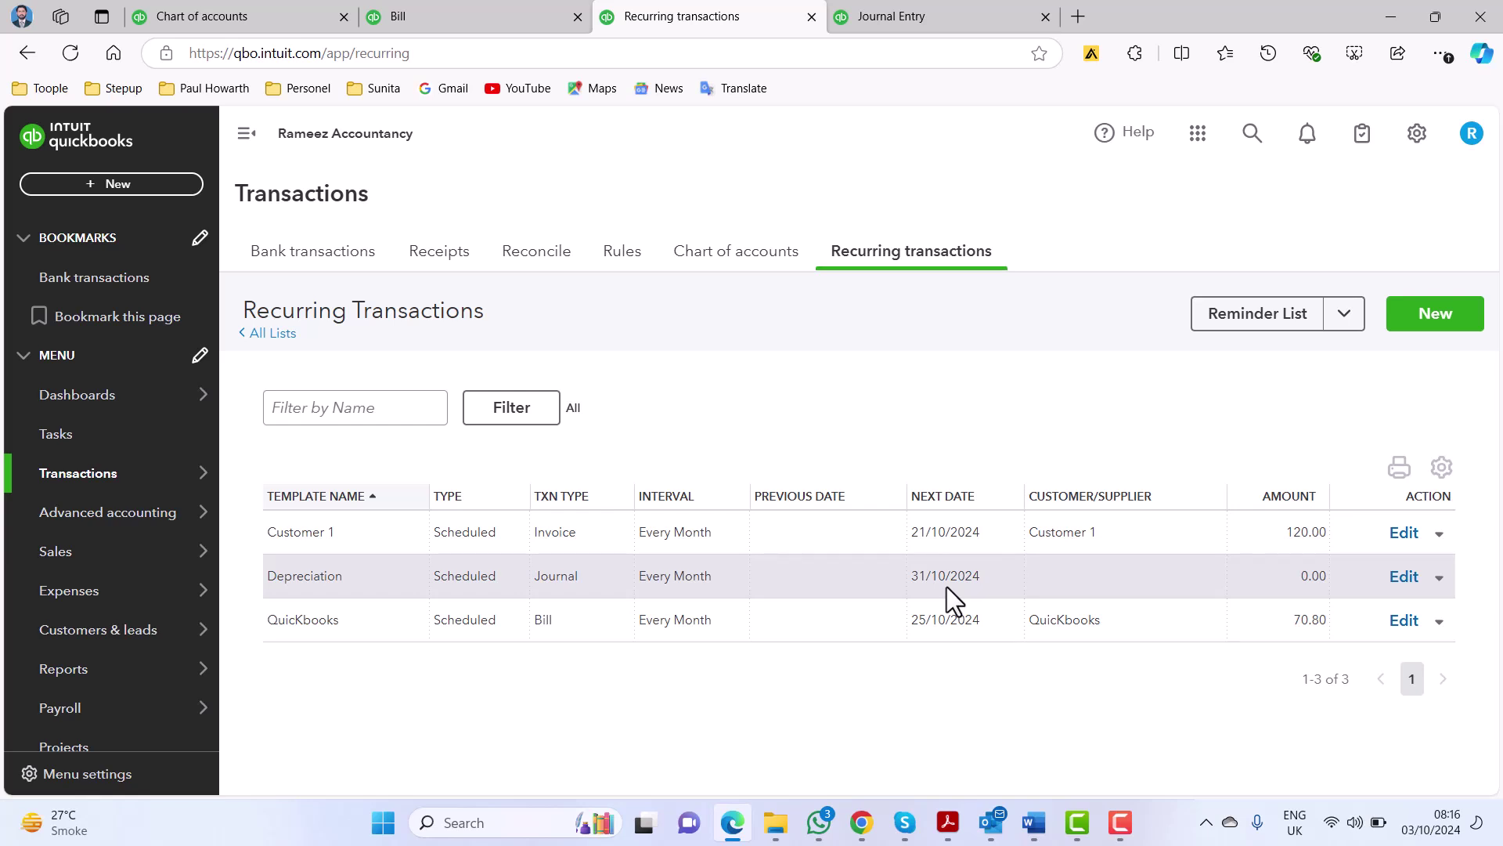
- Switch to the Word document and review the Luxury Motors vehicle purchase invoice, including its items and invoice summary
left_click(1032, 822)
scroll(813, 499, "down", 10)
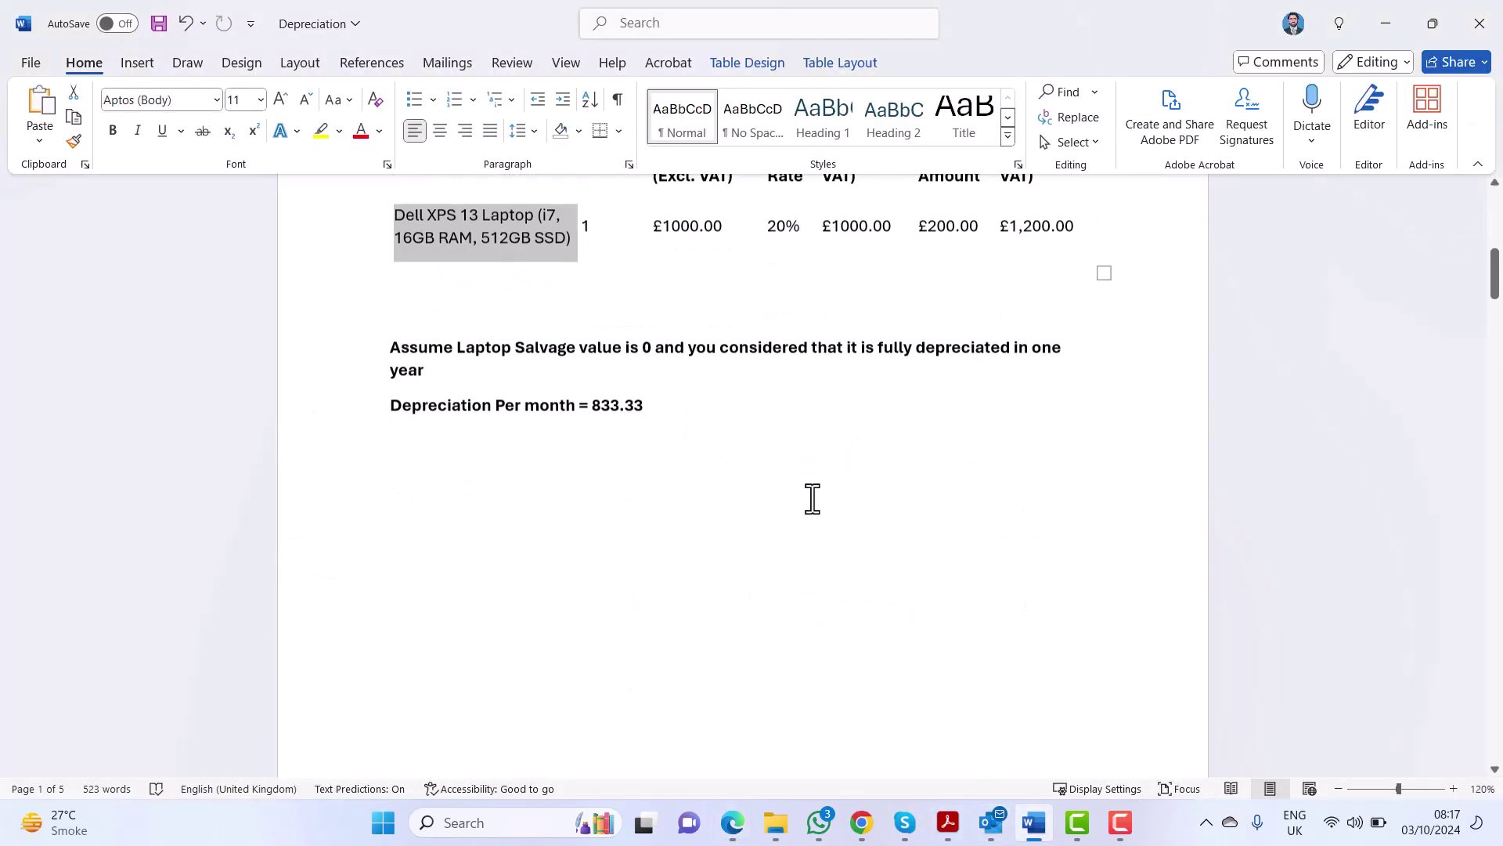
scroll(813, 498, "down", 10)
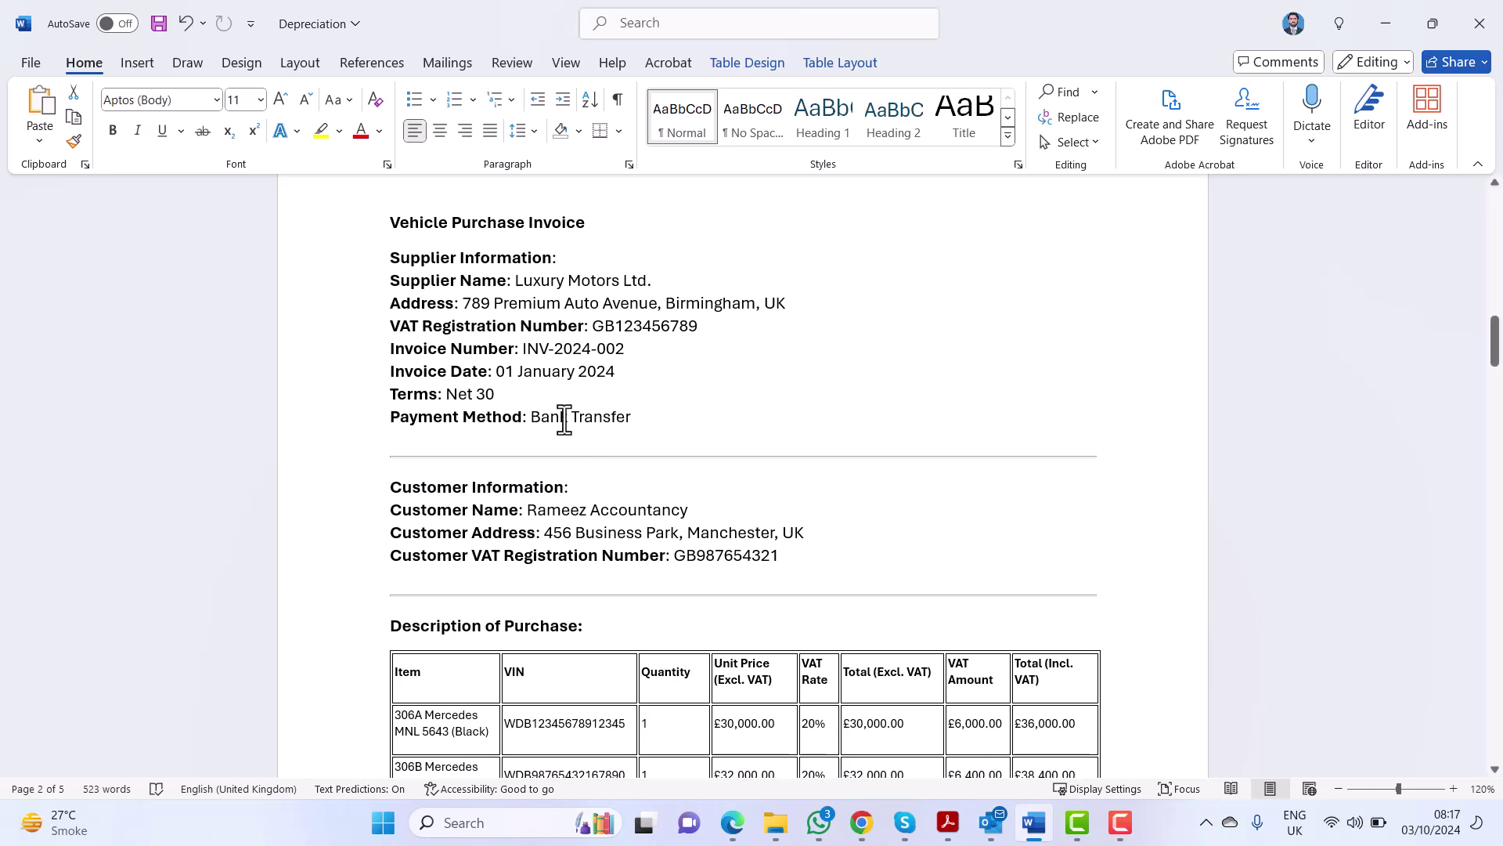
scroll(714, 373, "down", 1)
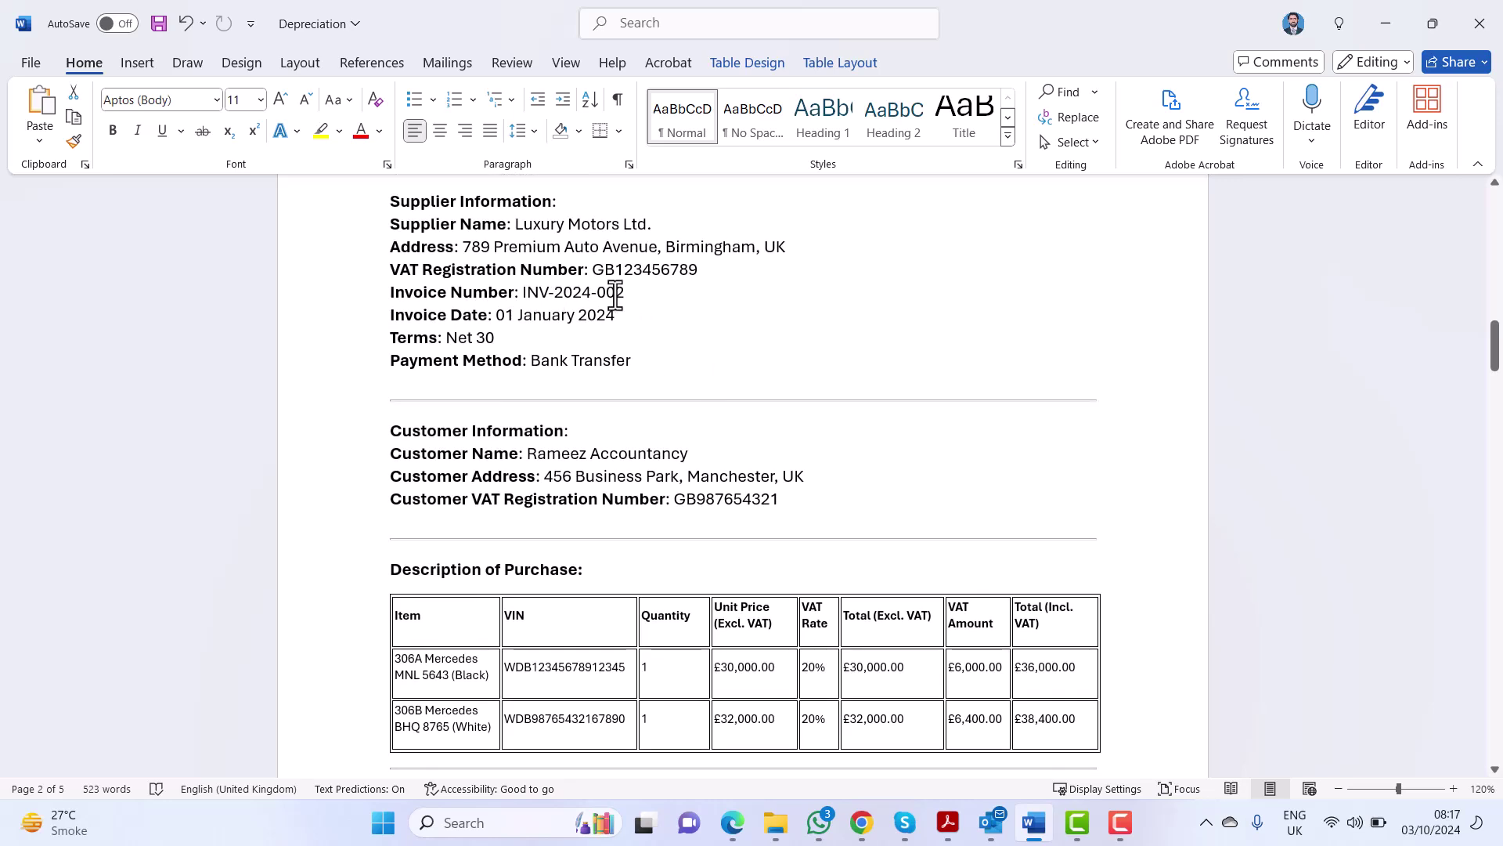
scroll(791, 332, "down", 4)
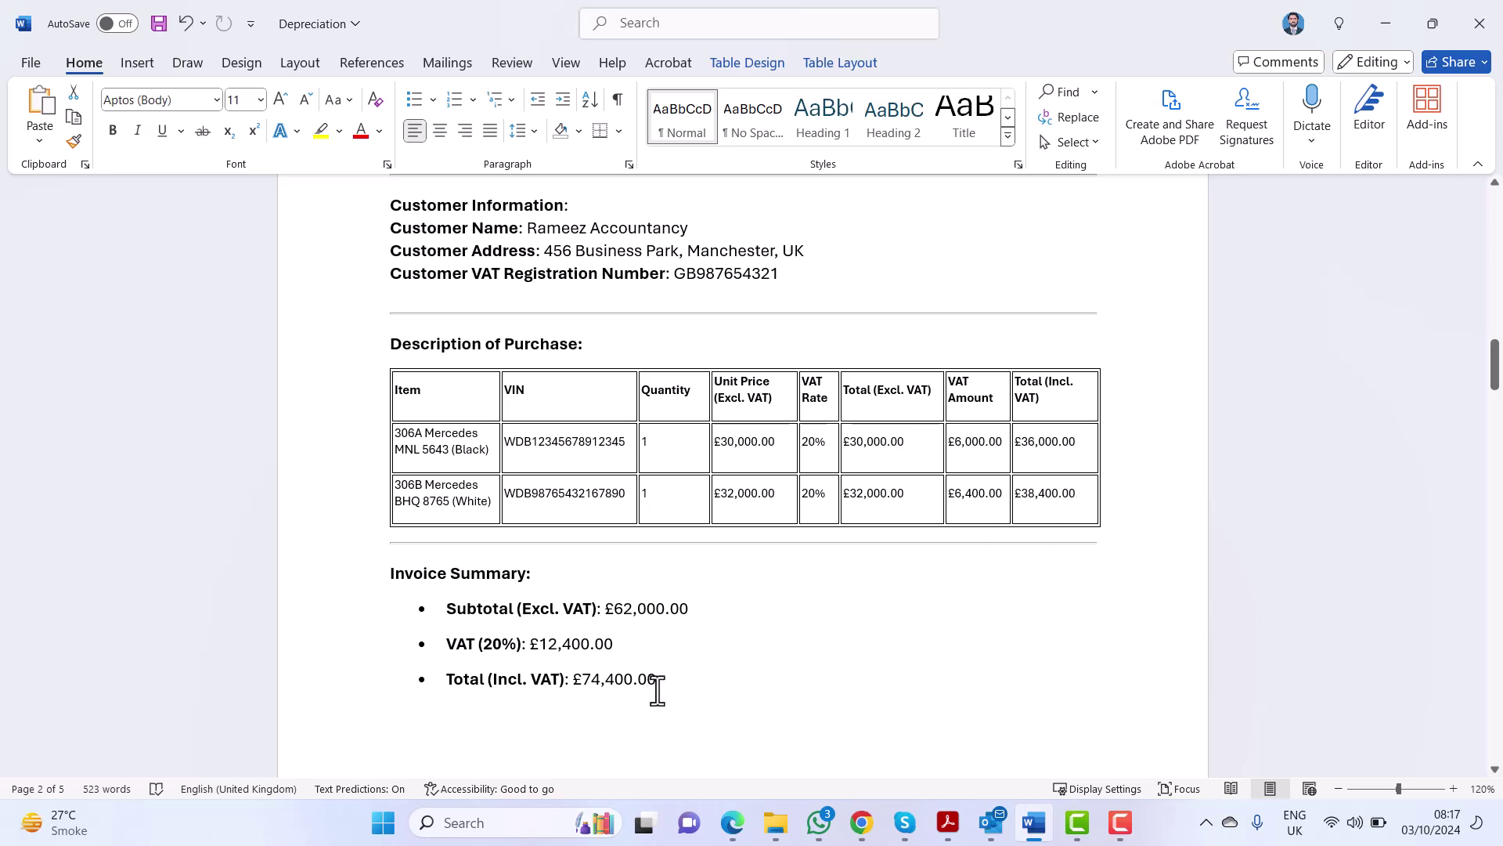
- Switch to QuickBooks in the browser and check the Mercedes sub-accounts under Motor Vehicles - Cost in the chart of accounts
mouse_move(734, 837)
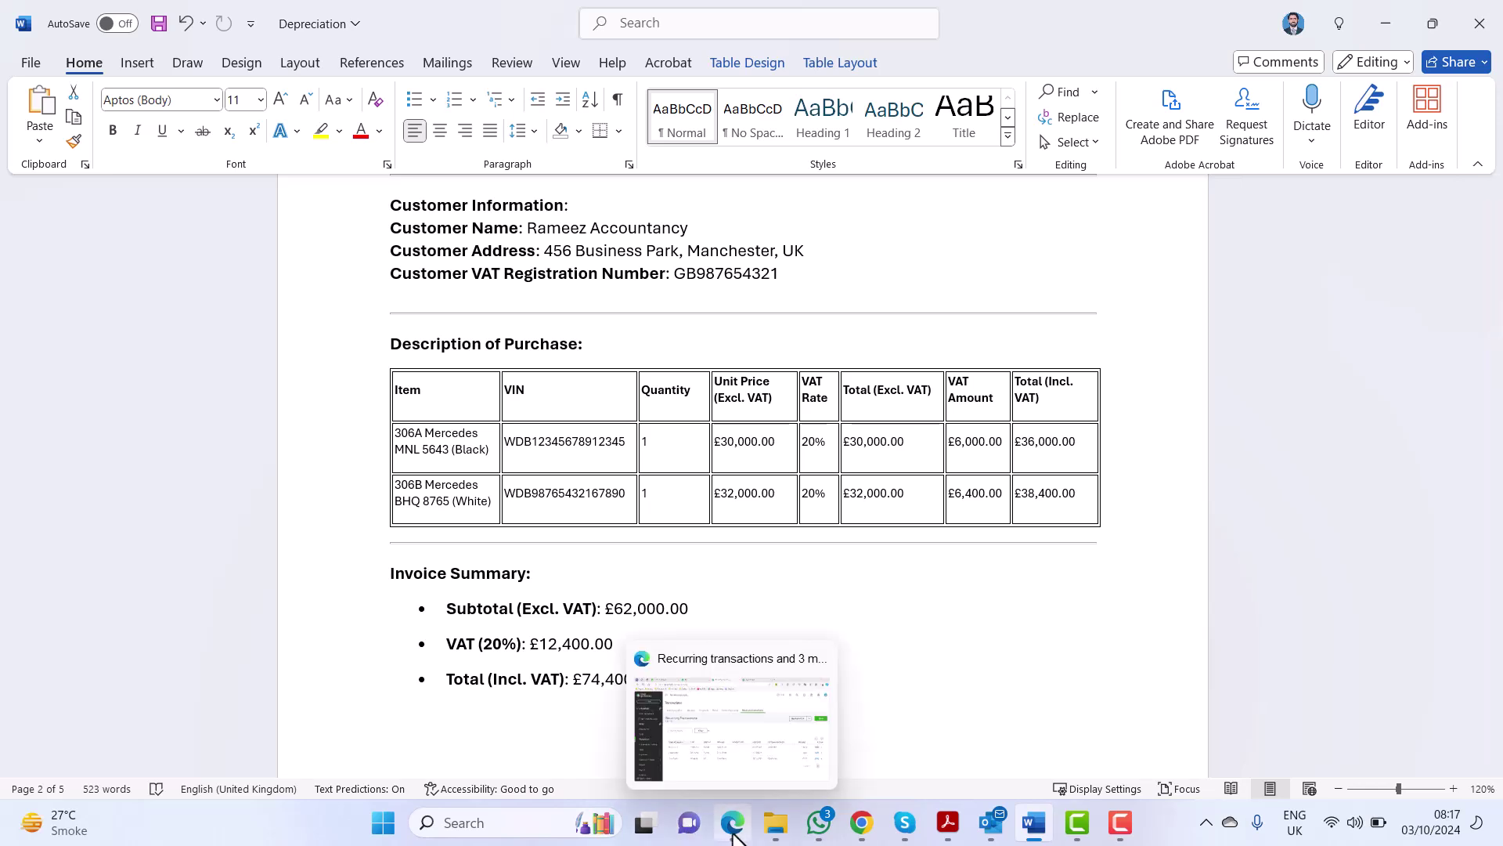
left_click(732, 705)
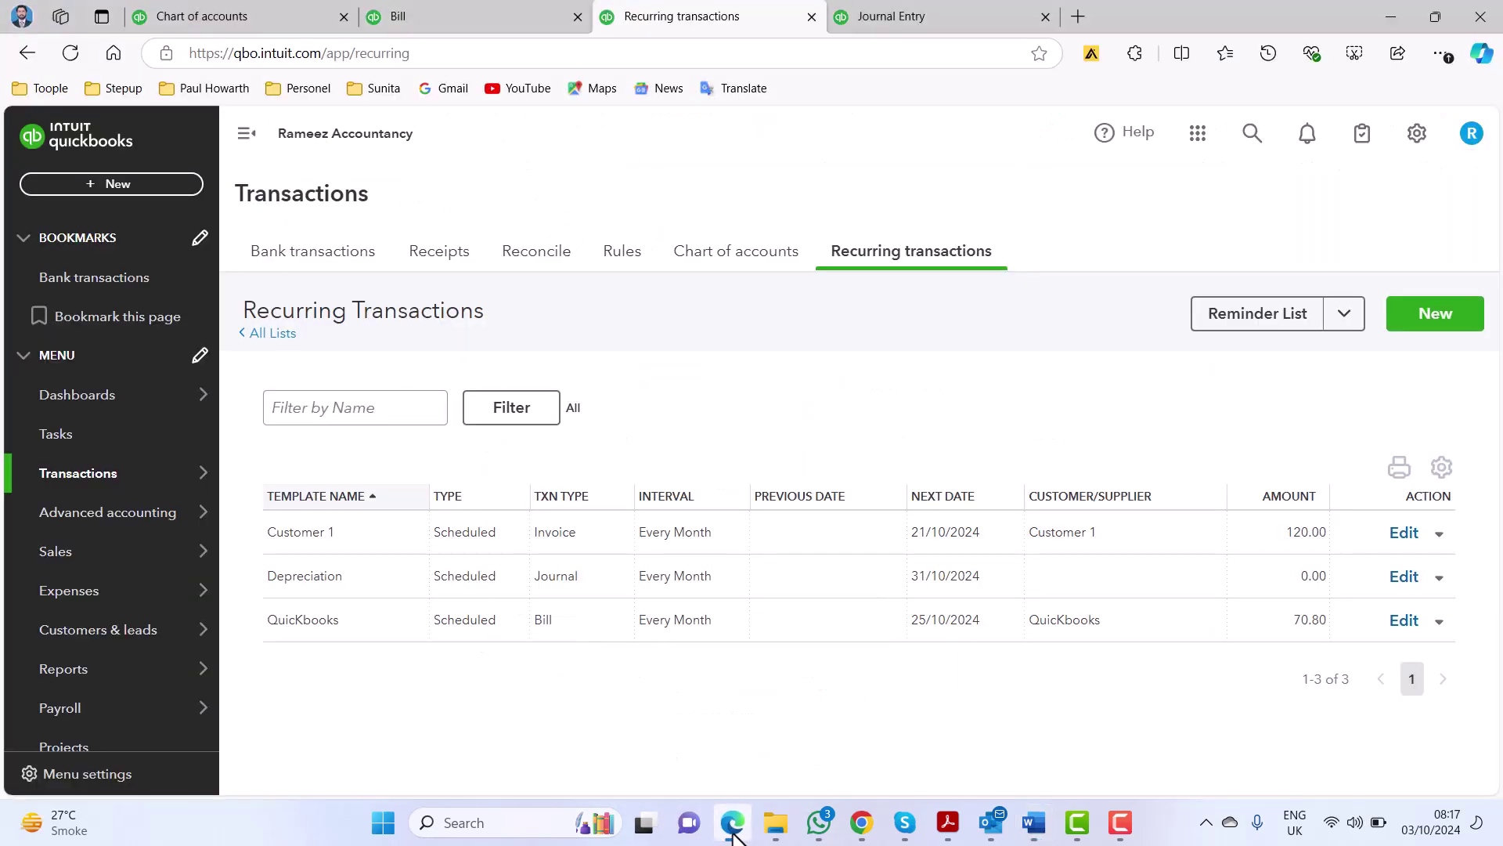
left_click(202, 12)
scroll(866, 589, "up", 3)
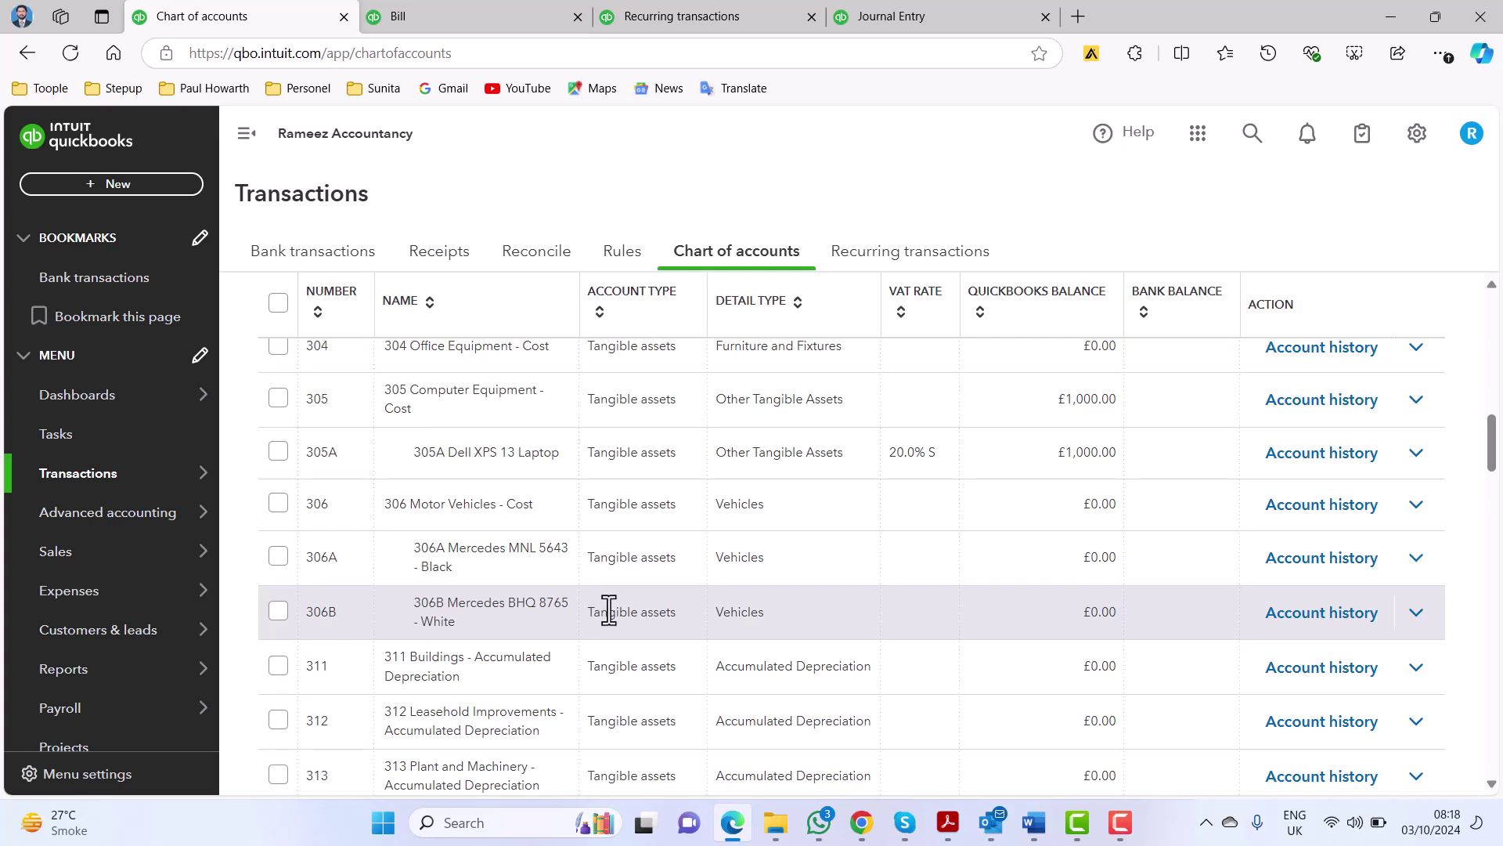
- Bring up the blank bill in QuickBooks, and switch to Word to consult the vehicle invoice's supplier details
left_click(449, 7)
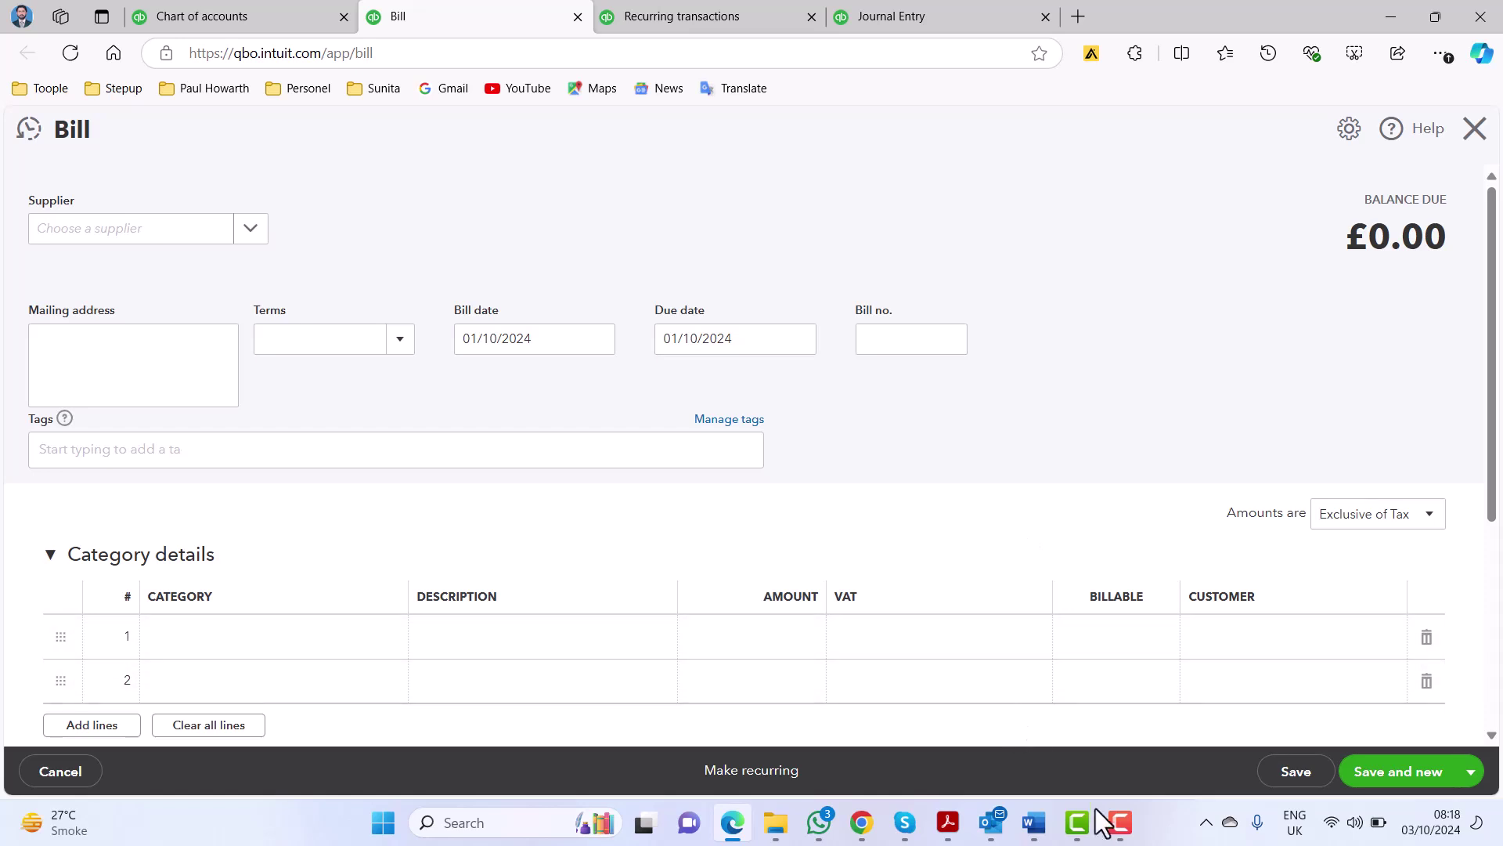
left_click(1034, 822)
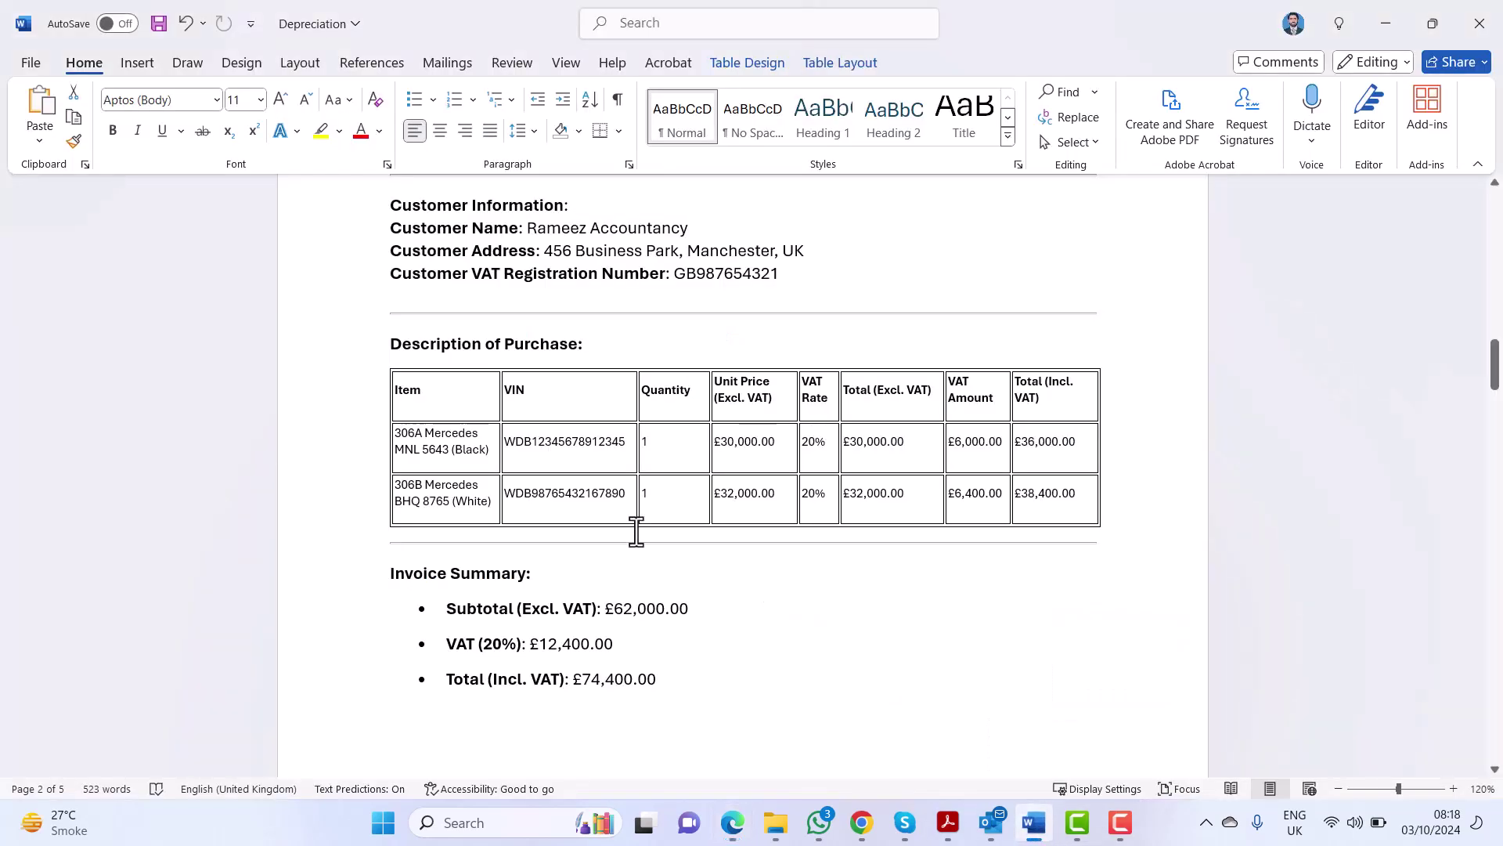
scroll(636, 532, "up", 5)
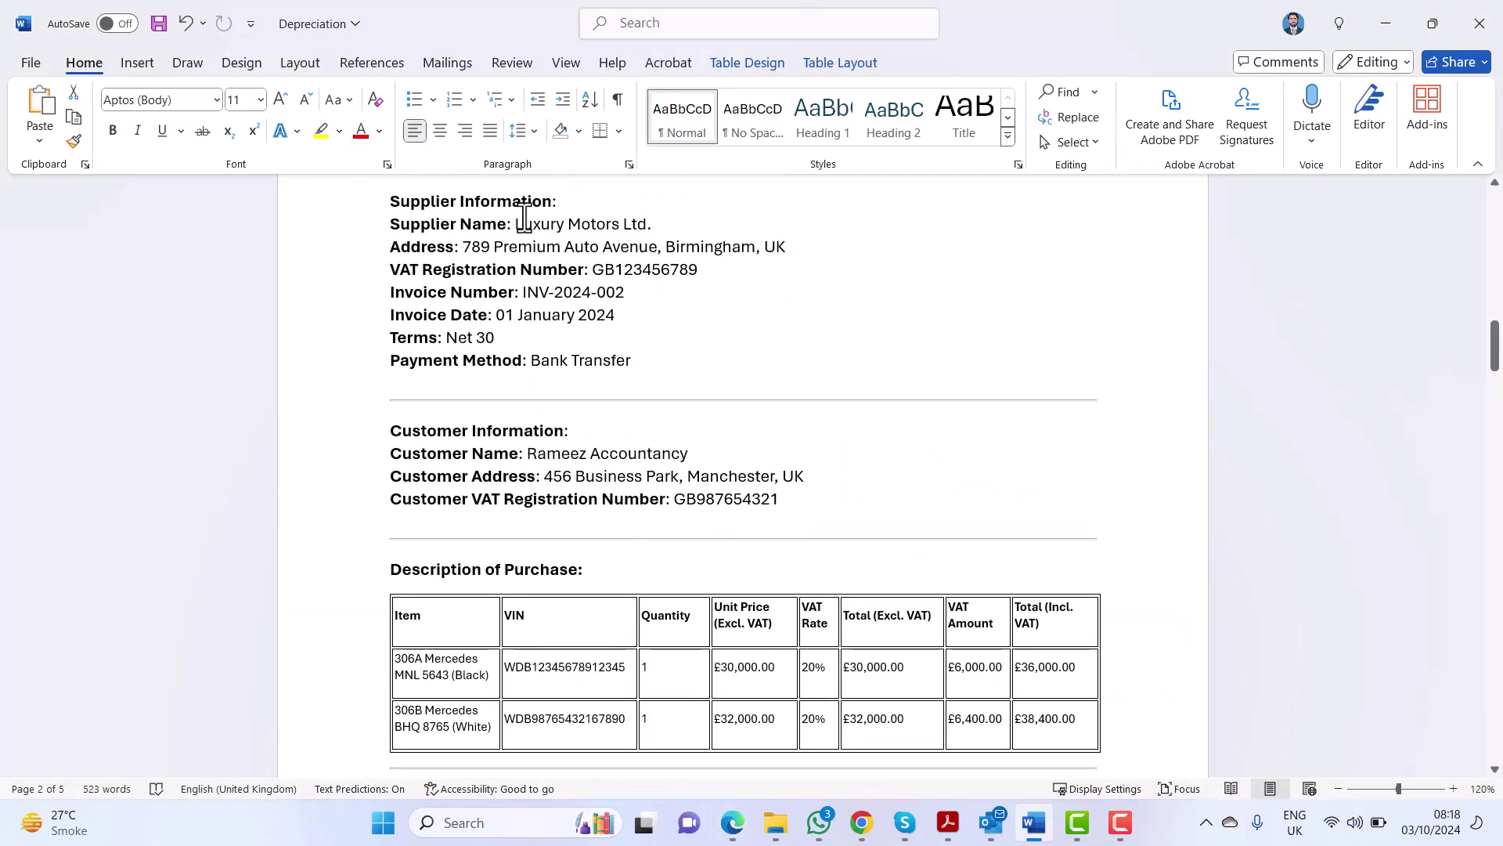
- Copy the supplier name Luxury Motors Ltd from the Word invoice and save it as a new supplier on the QuickBooks bill
left_click_drag(524, 222, 648, 222)
key("ctrl+c")
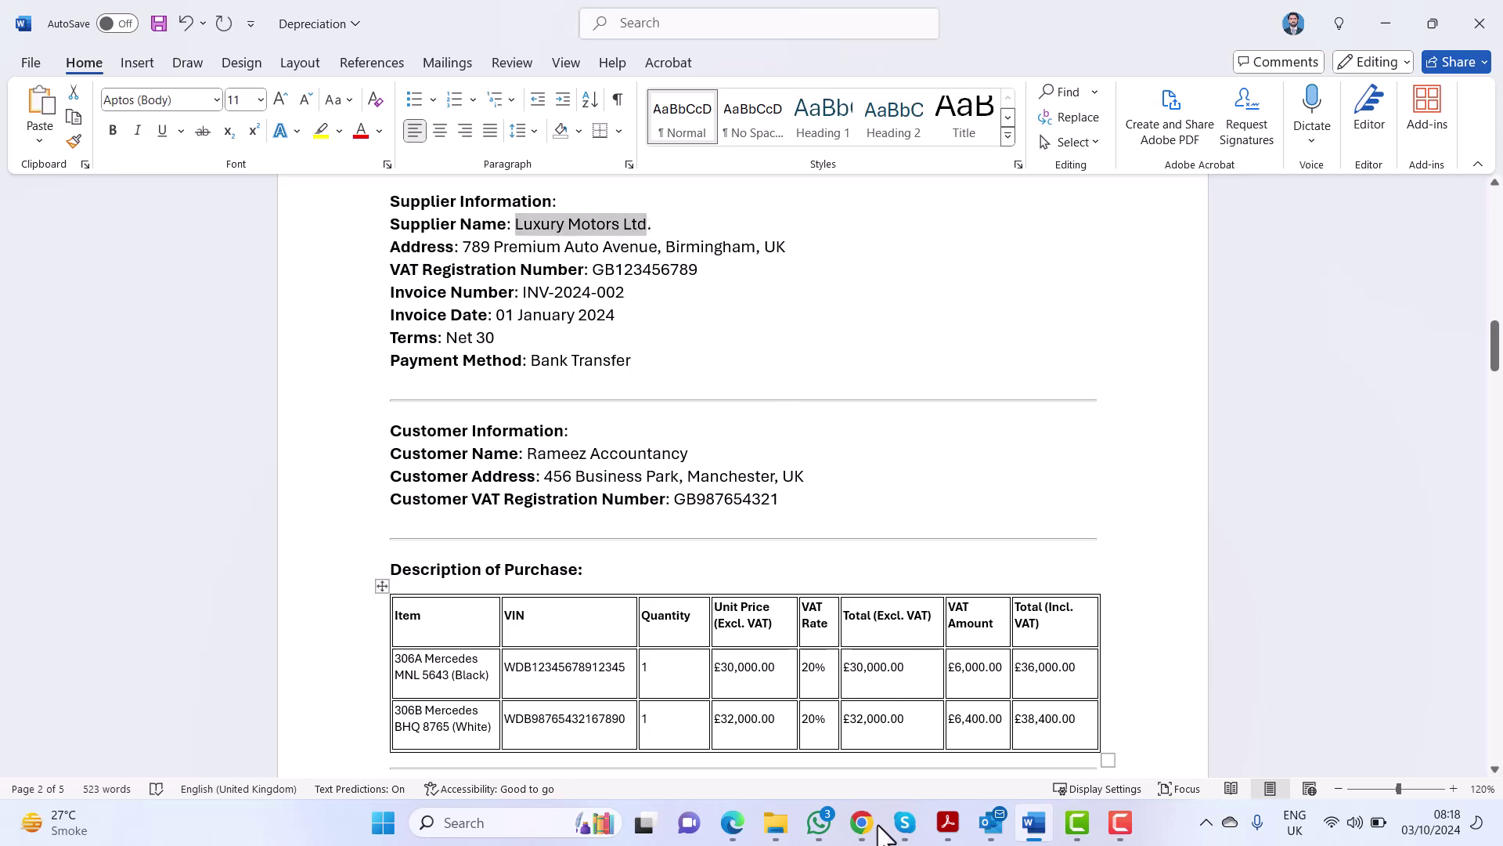
left_click(732, 822)
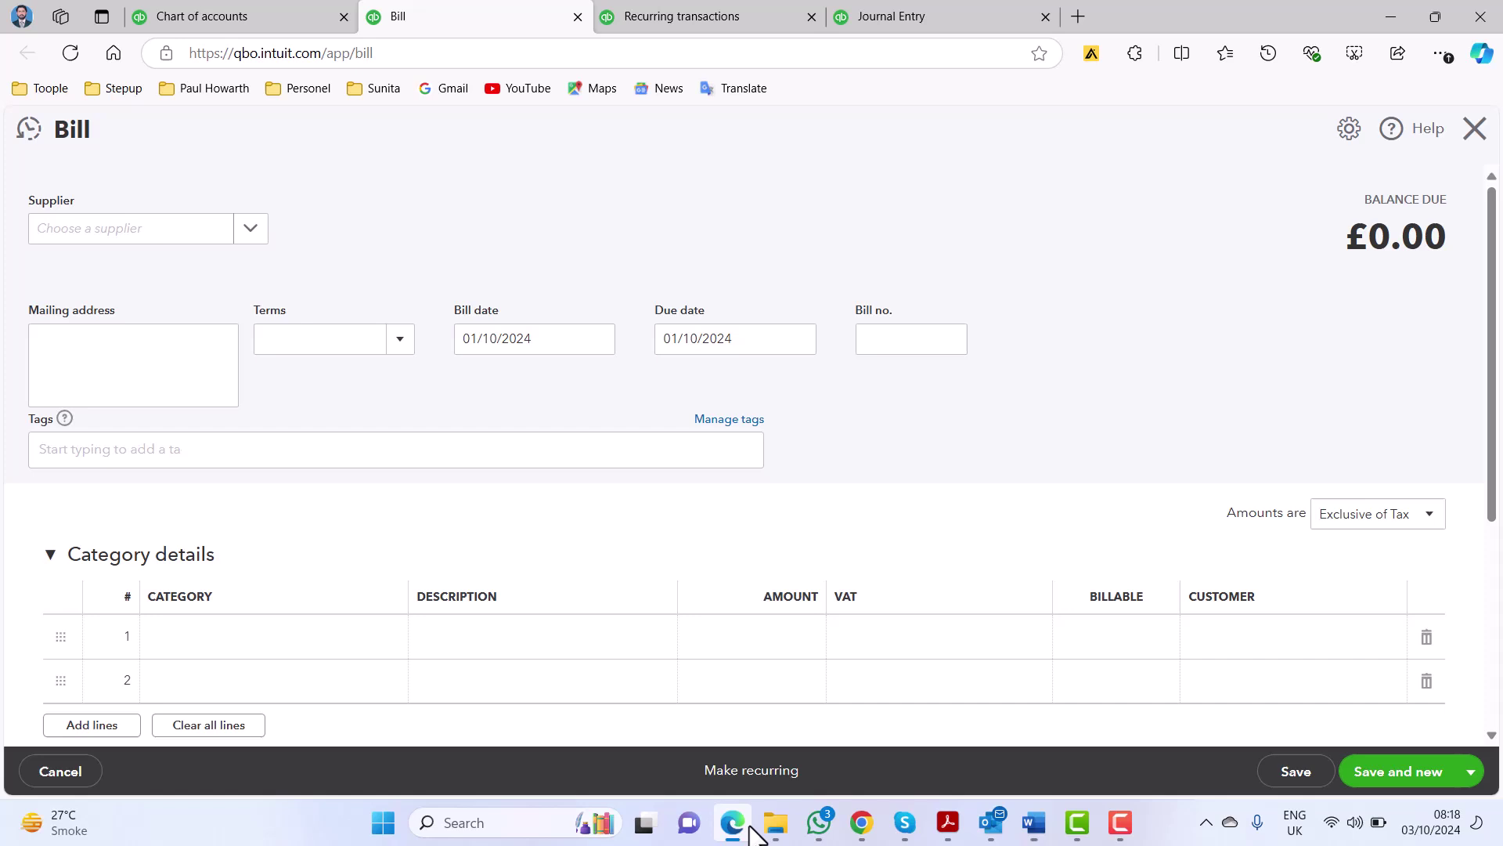
left_click(127, 233)
key("ctrl+v")
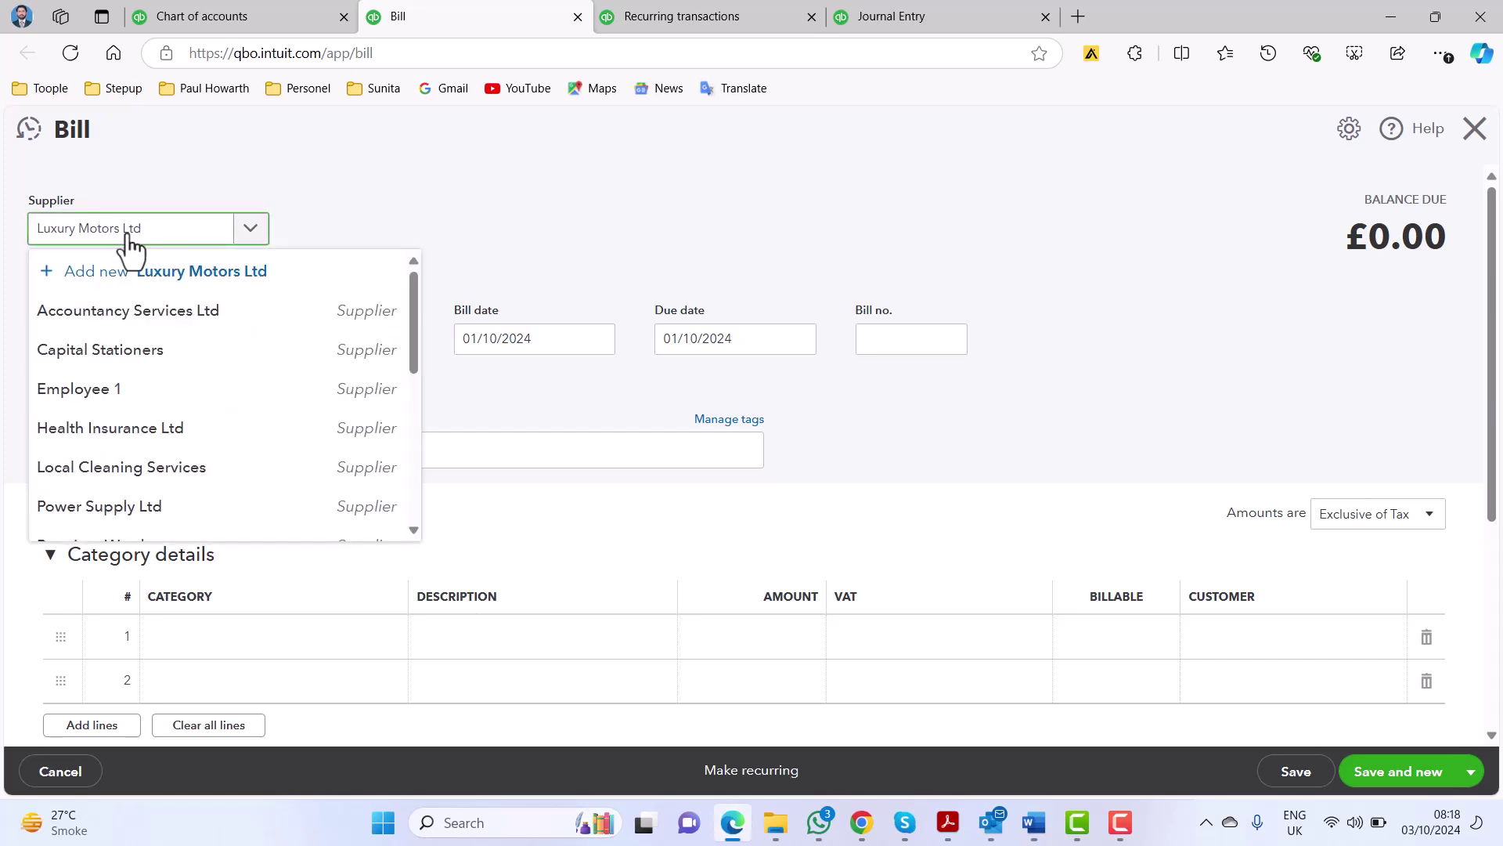
left_click(182, 271)
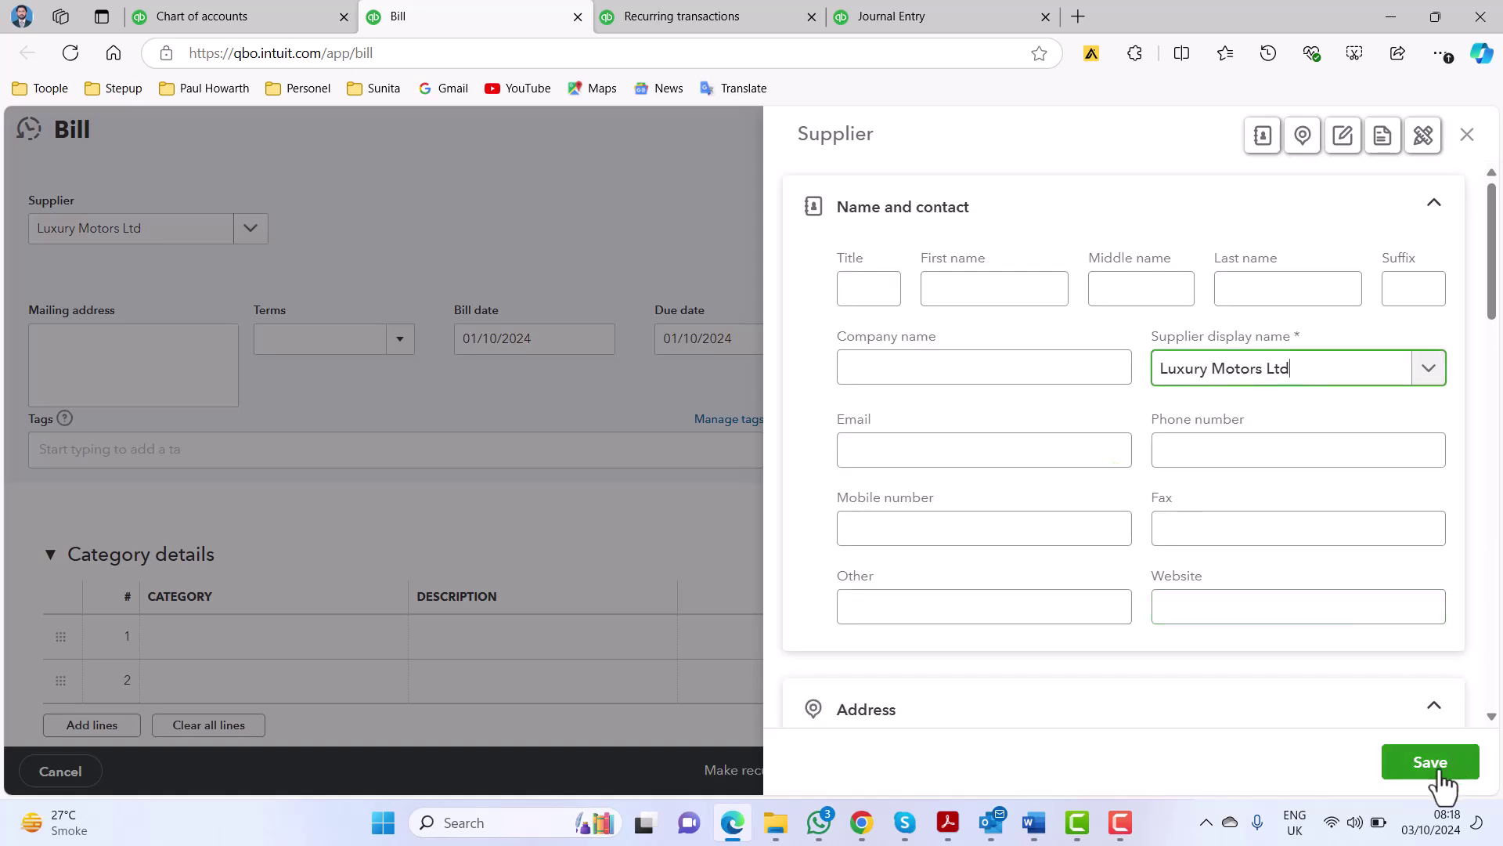
left_click(1432, 764)
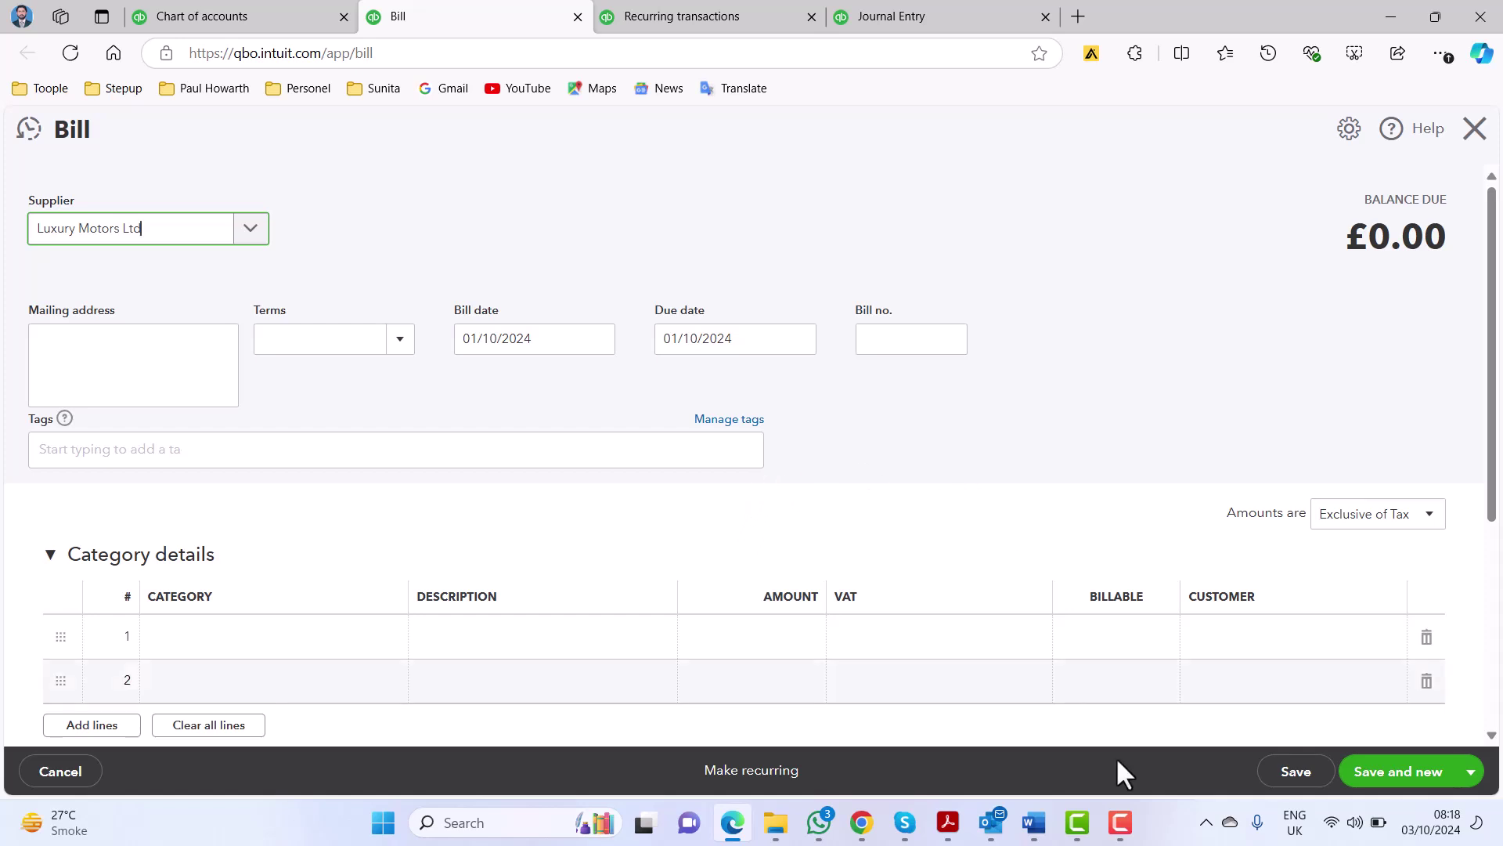
- Check the invoice in Word, and in QuickBooks set the bill date to 01/01/2024 and the terms to Net 30
left_click(1038, 832)
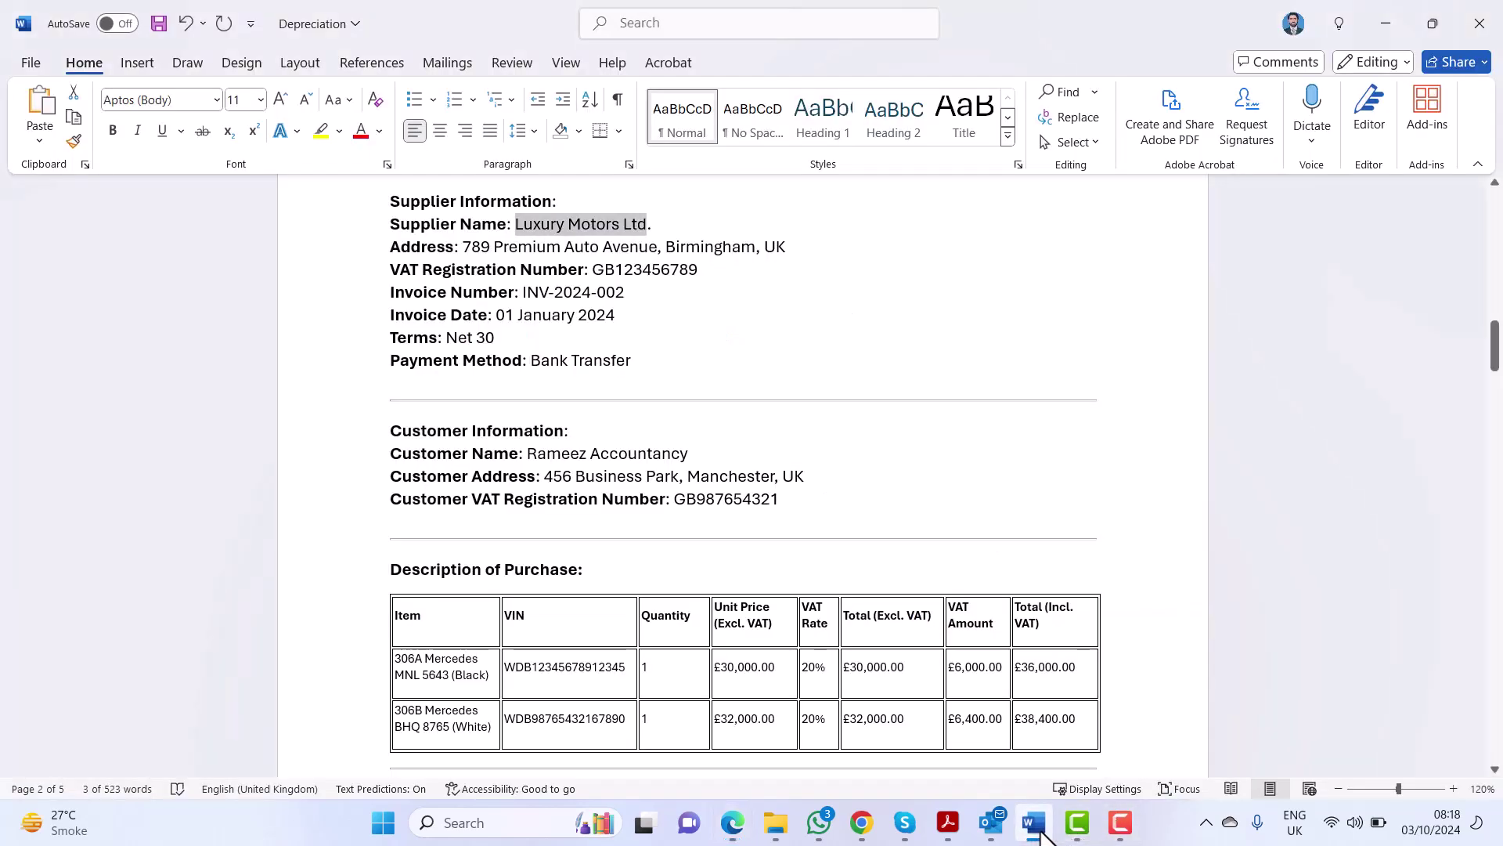
left_click(1039, 831)
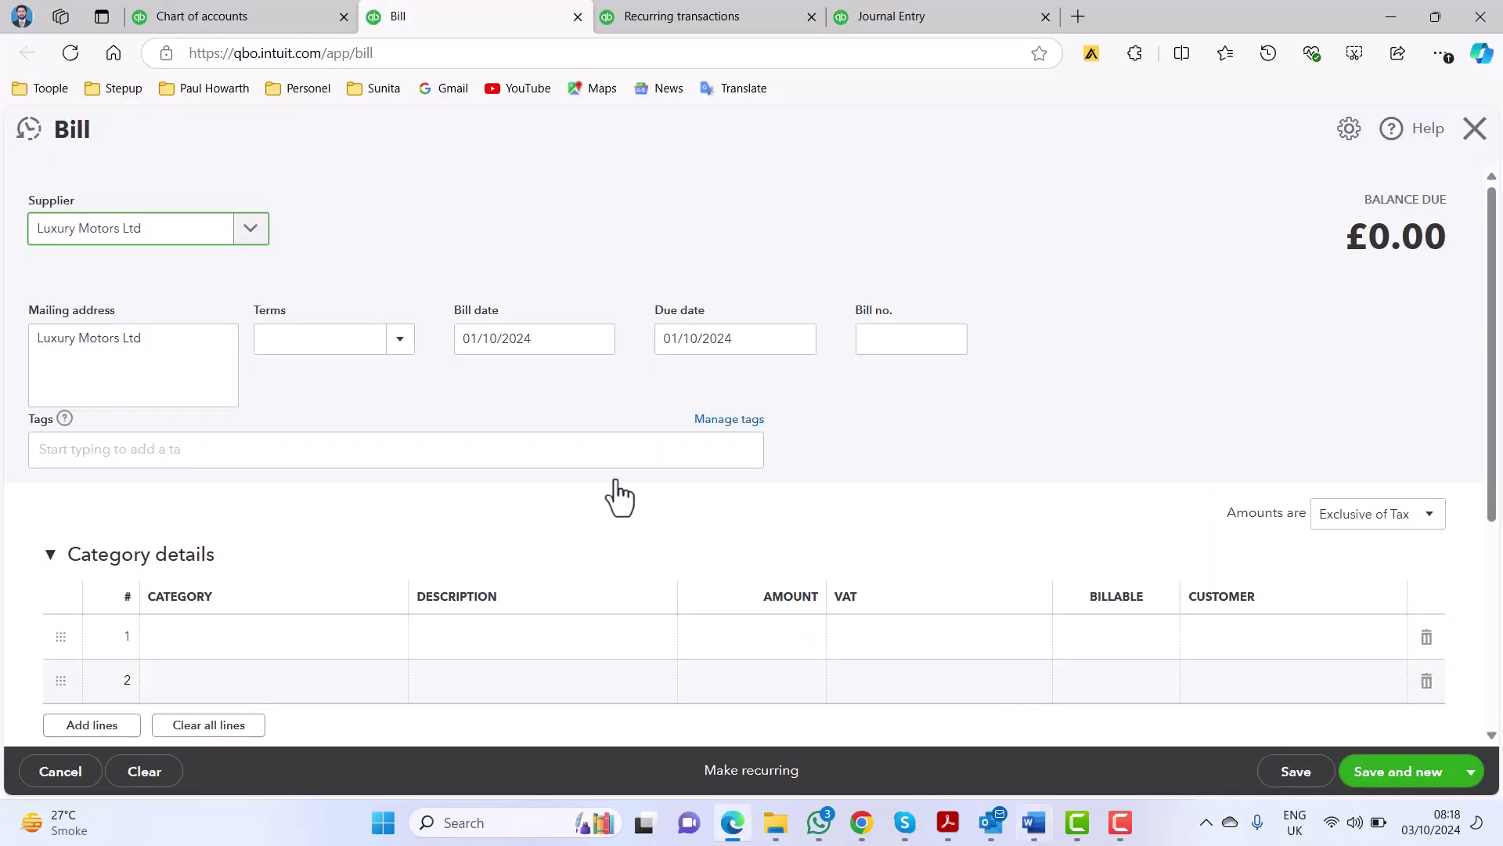
left_click(593, 339)
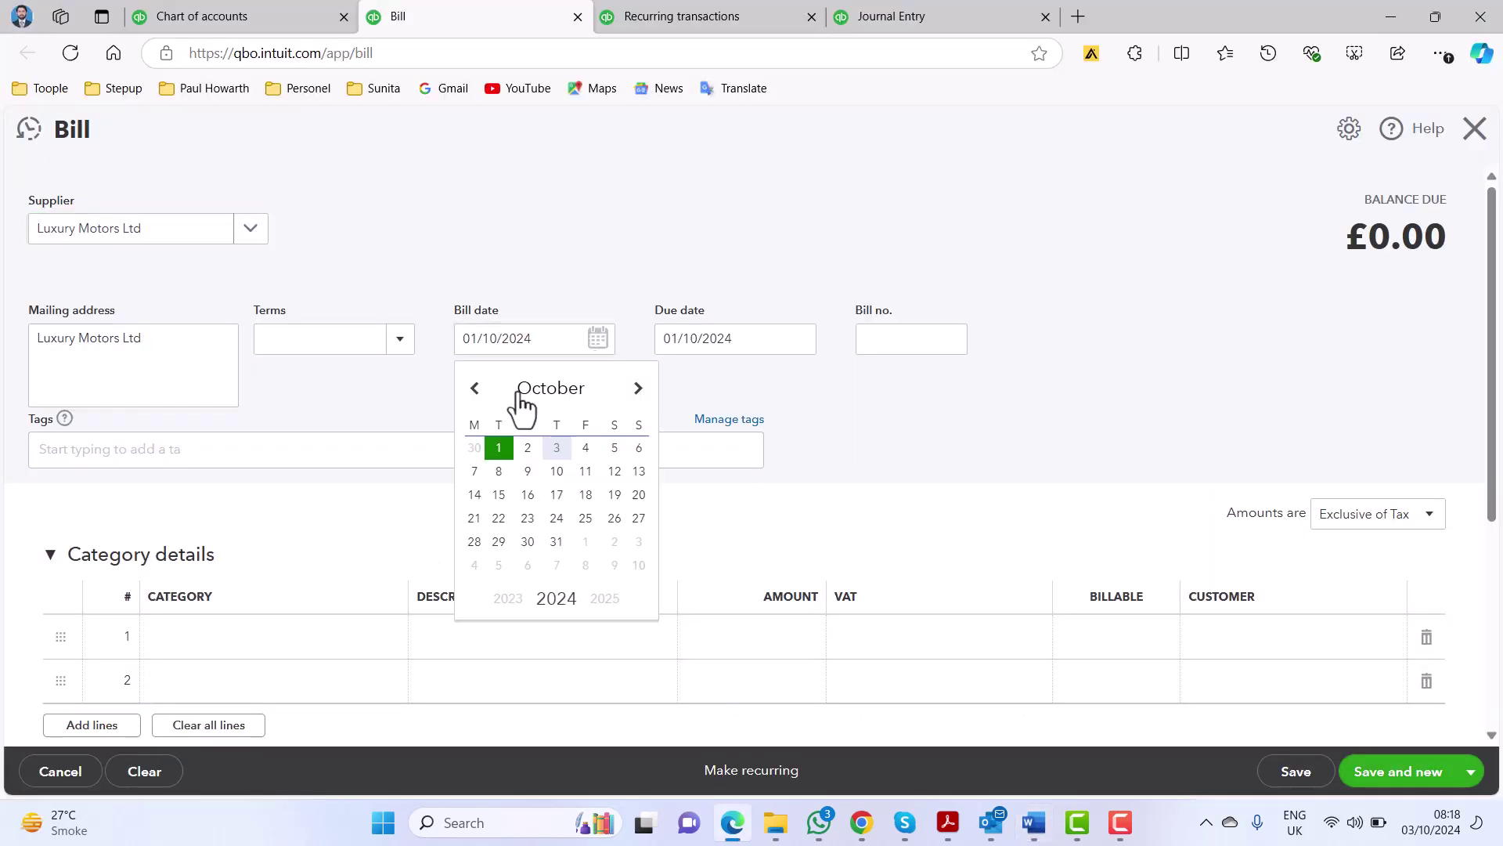
left_click(475, 389)
left_click(475, 389)
left_click(475, 389)
left_click(475, 390)
left_click(476, 389)
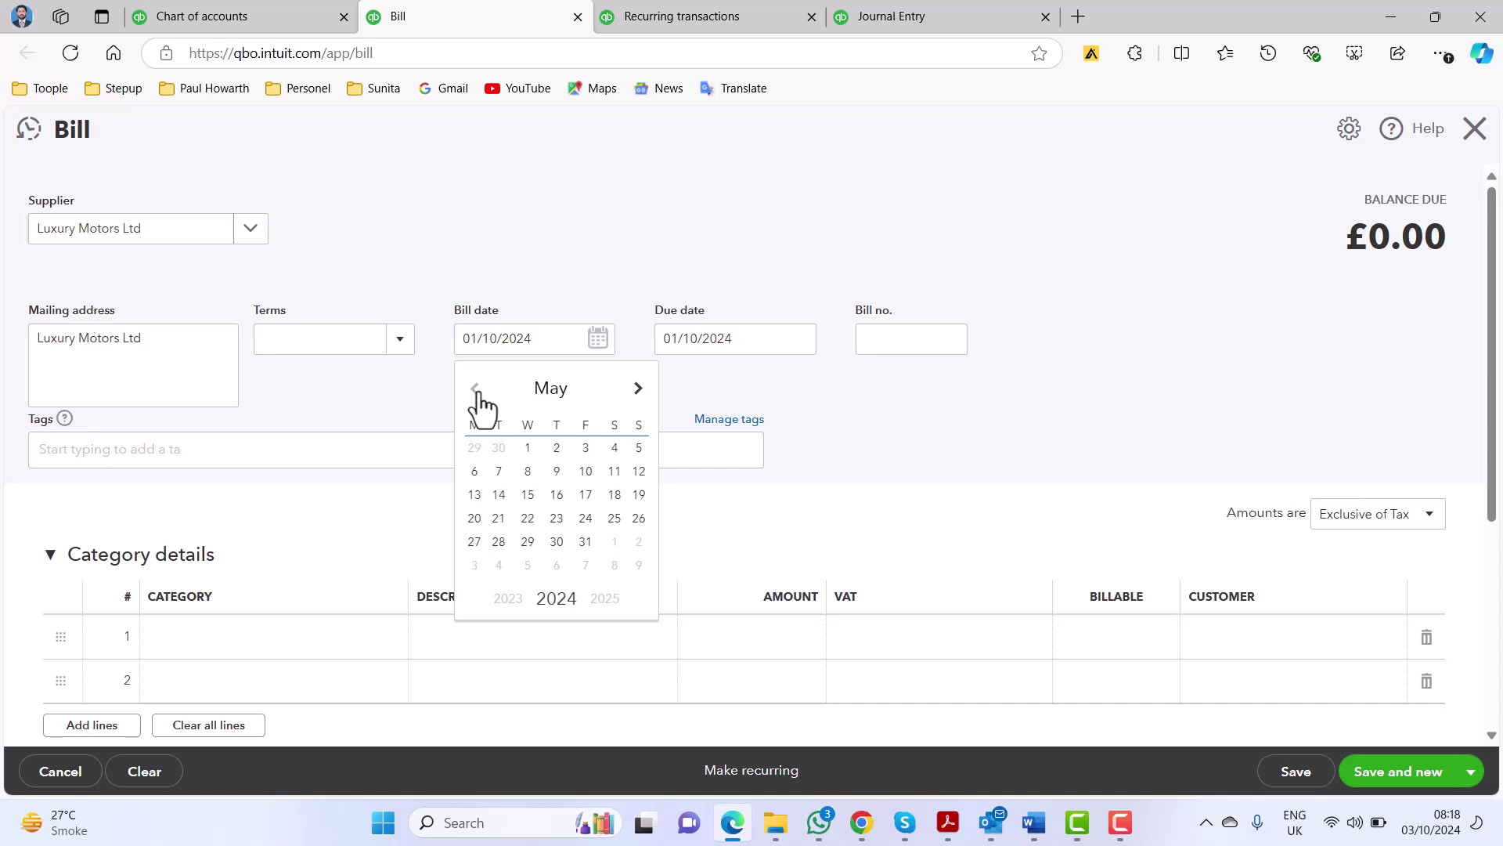
left_click(475, 389)
left_click(476, 390)
left_click(475, 389)
left_click(476, 389)
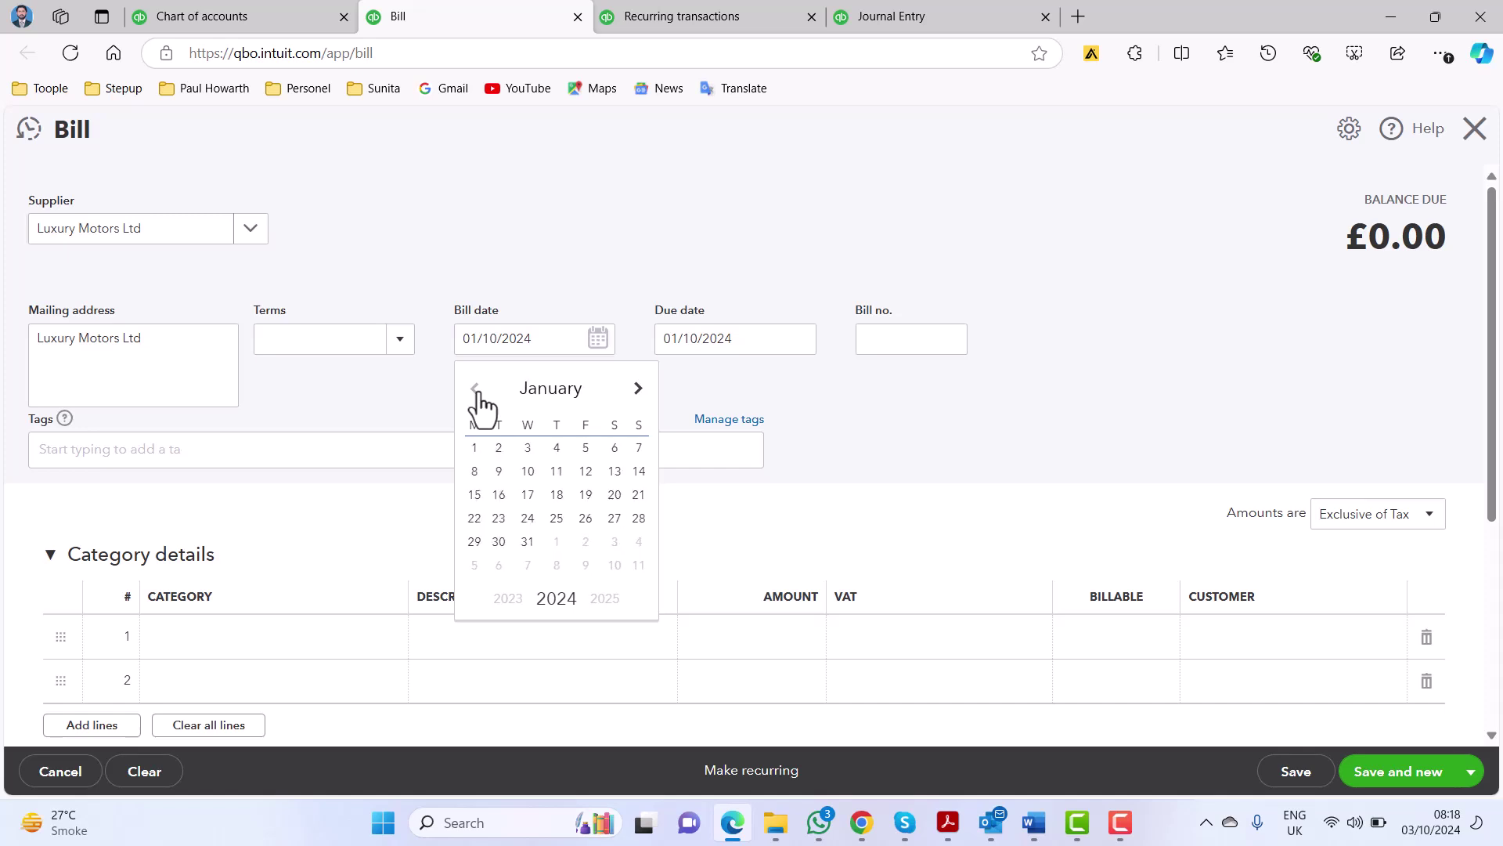
left_click(476, 448)
left_click(408, 345)
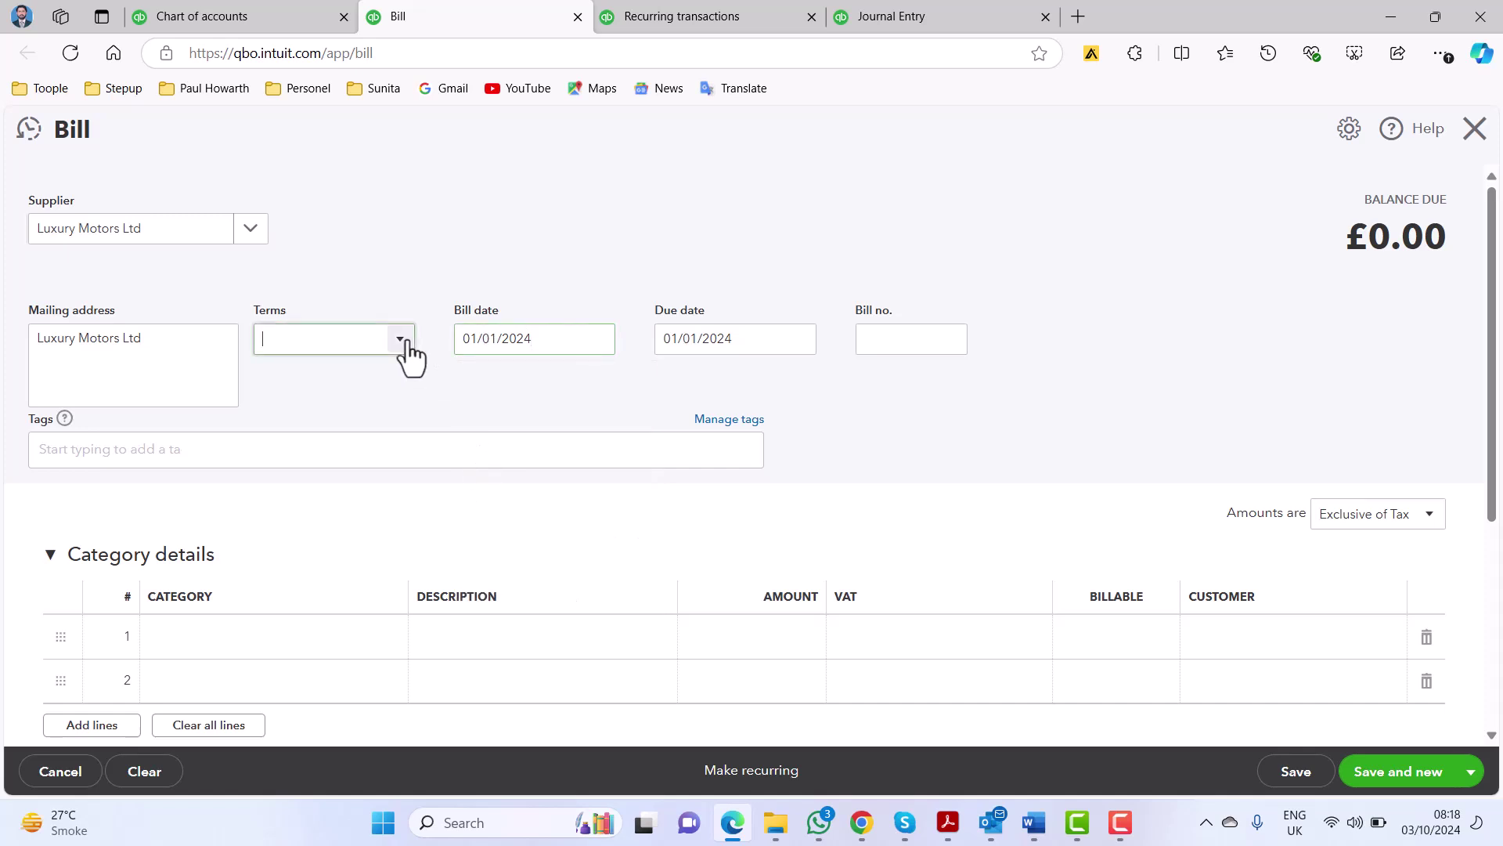
left_click(344, 478)
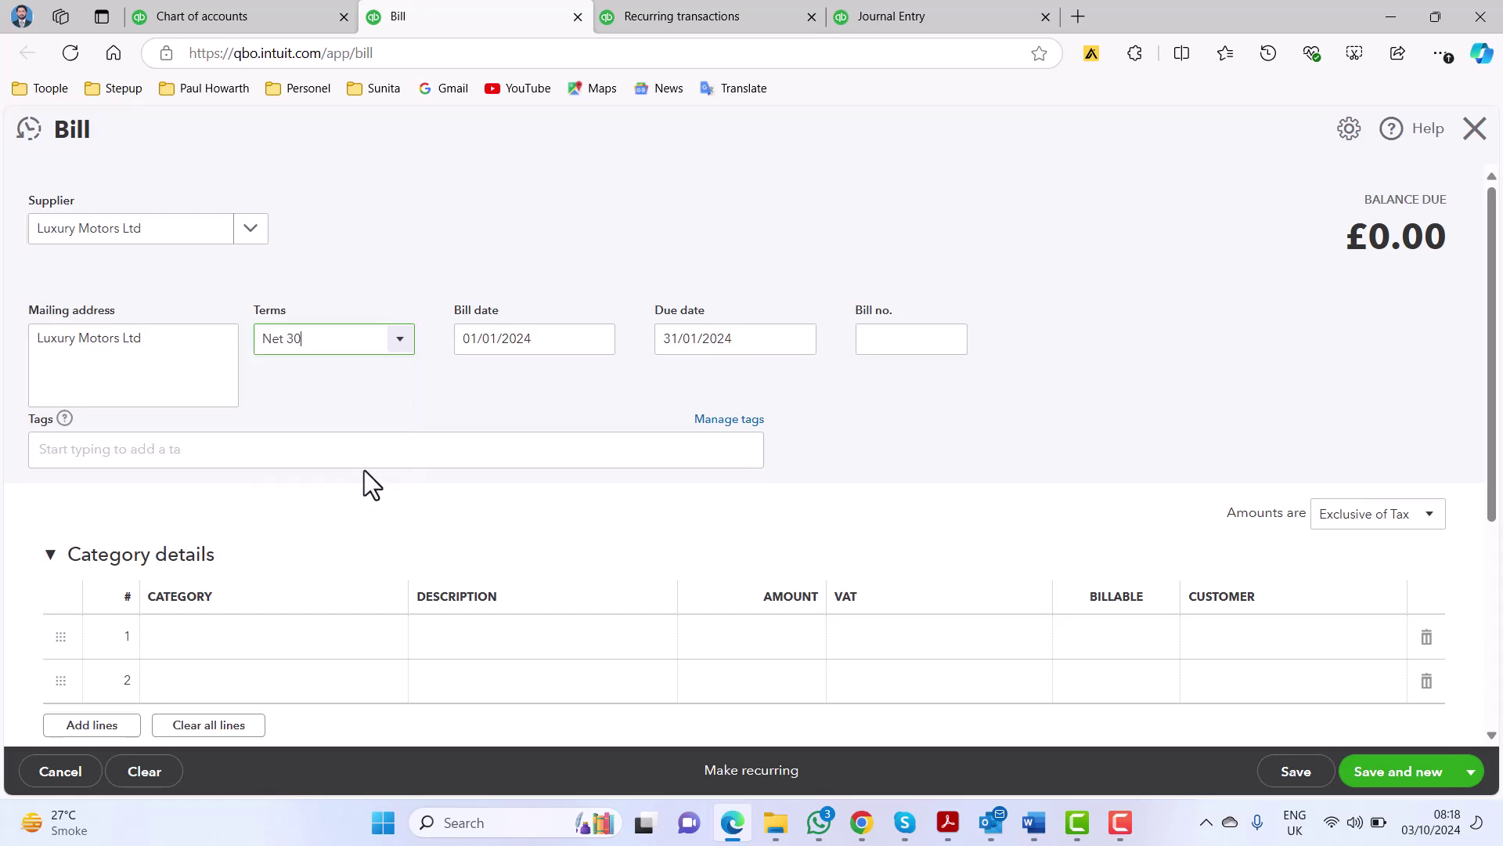
- Copy invoice number INV-2024-002 from the Word invoice into the bill number of the QuickBooks bill
left_click(1033, 822)
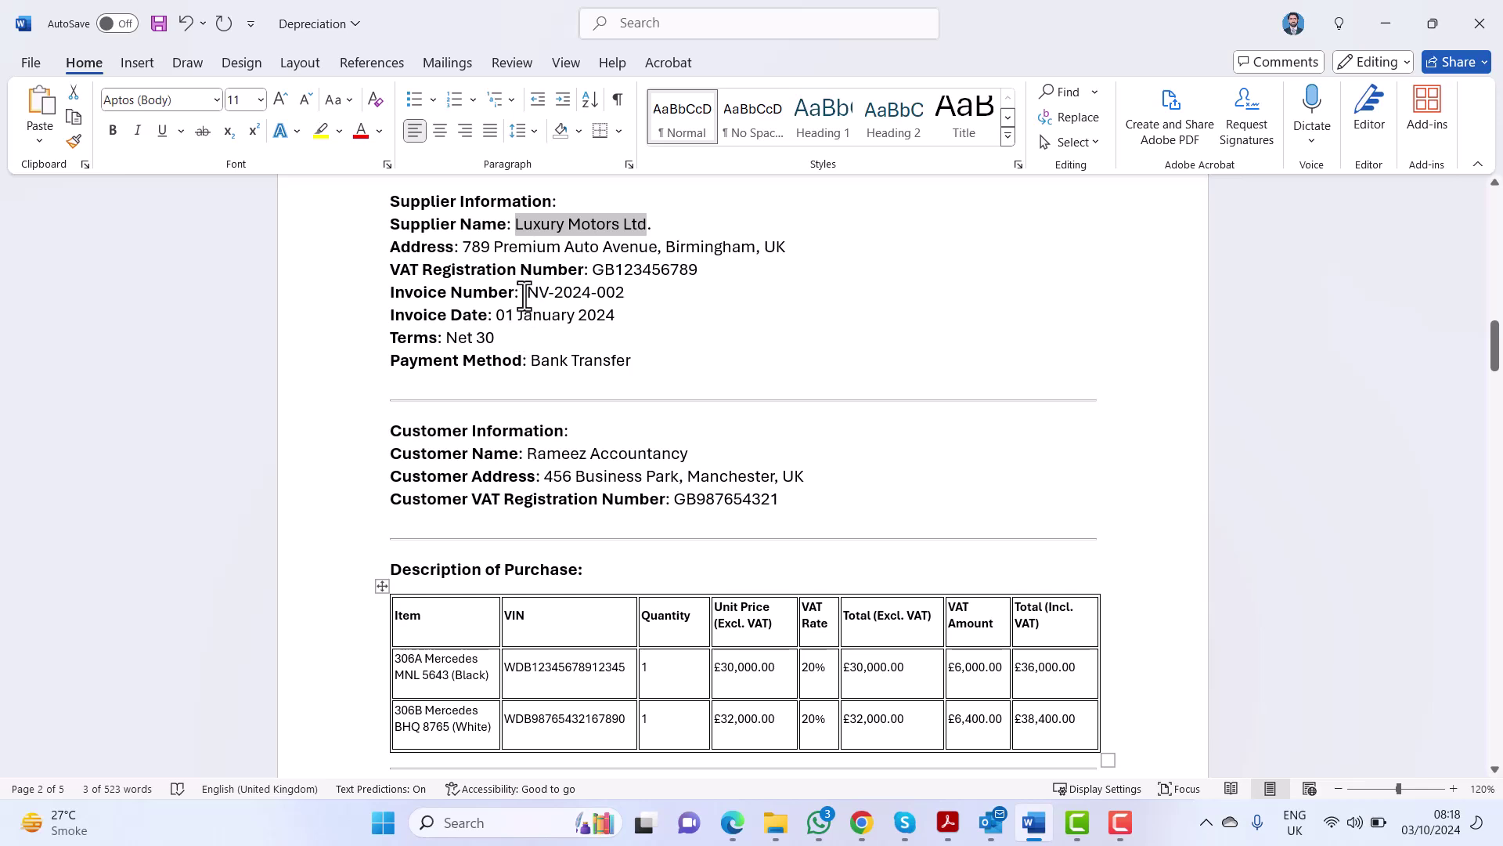
left_click_drag(522, 292, 617, 293)
key("ctrl+c")
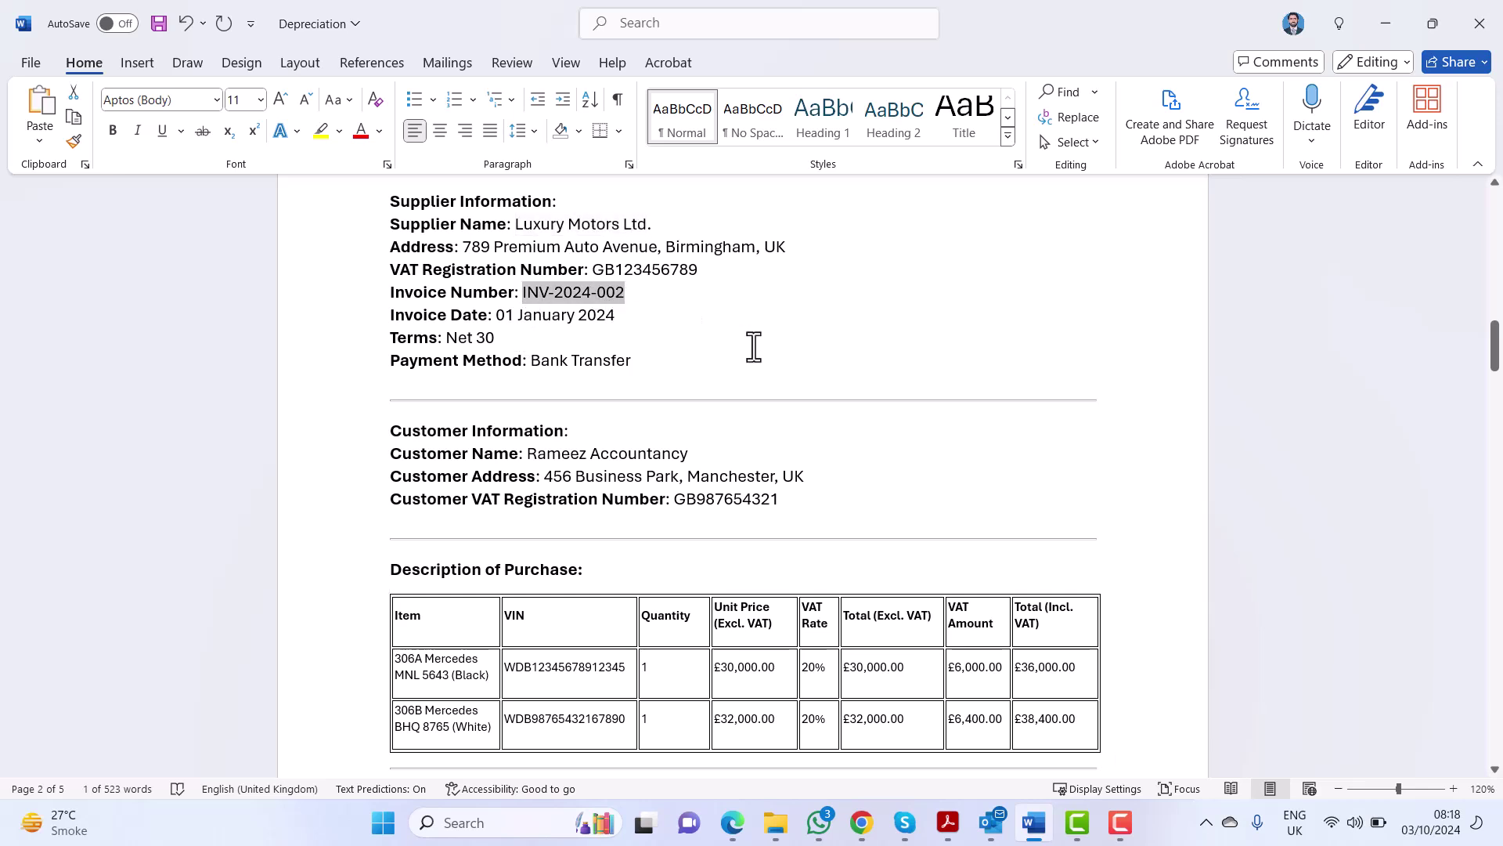
key("alt+Tab")
left_click(885, 353)
key("ctrl+v")
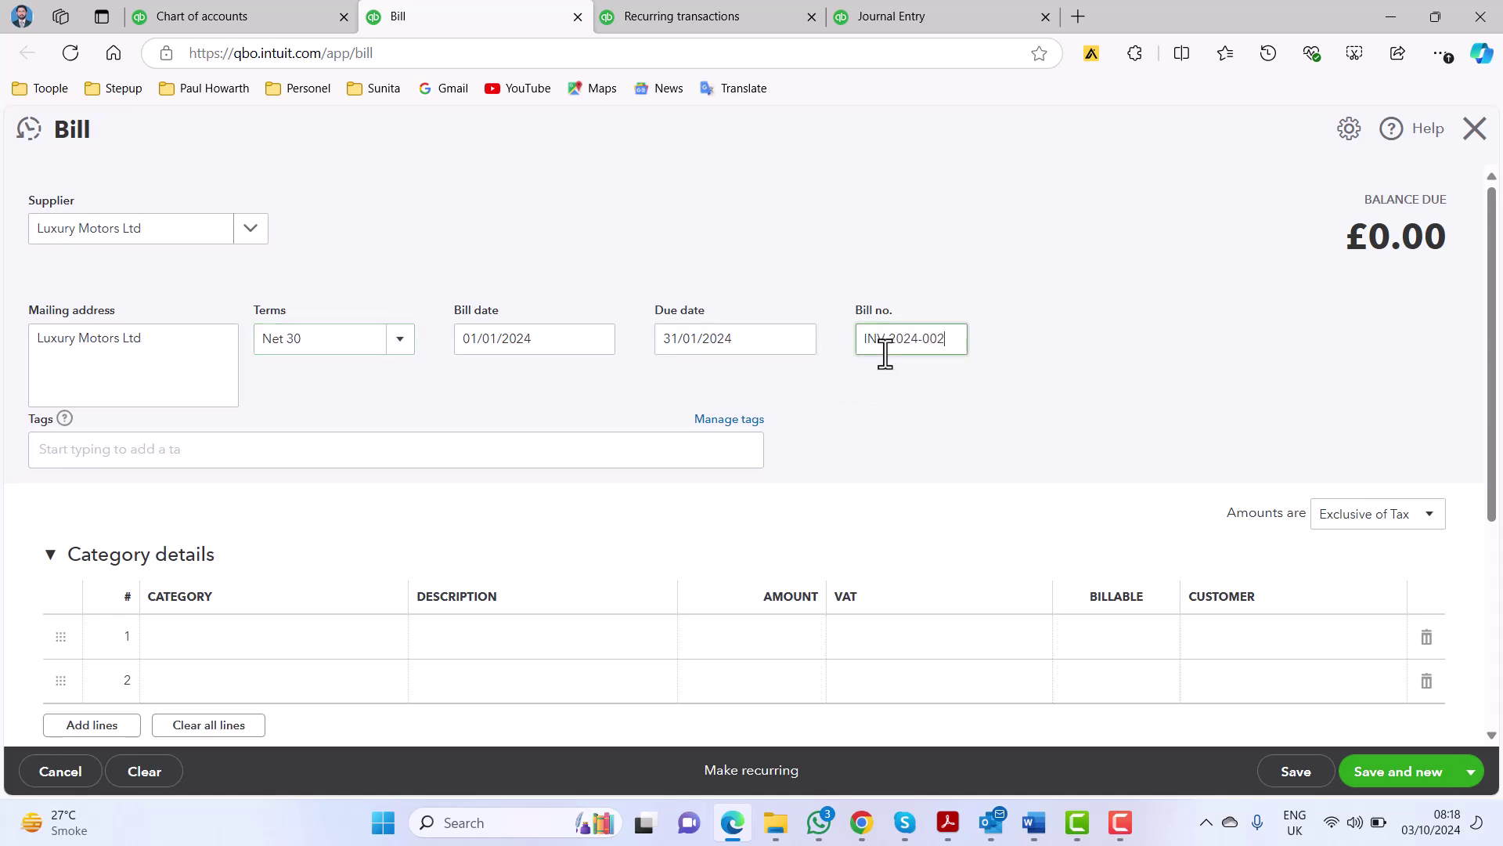
- Consult the purchase table in Word, and in QuickBooks set the first bill line's category to 306A Mercedes MNL 5643 - Black
scroll(724, 436, "down", 2)
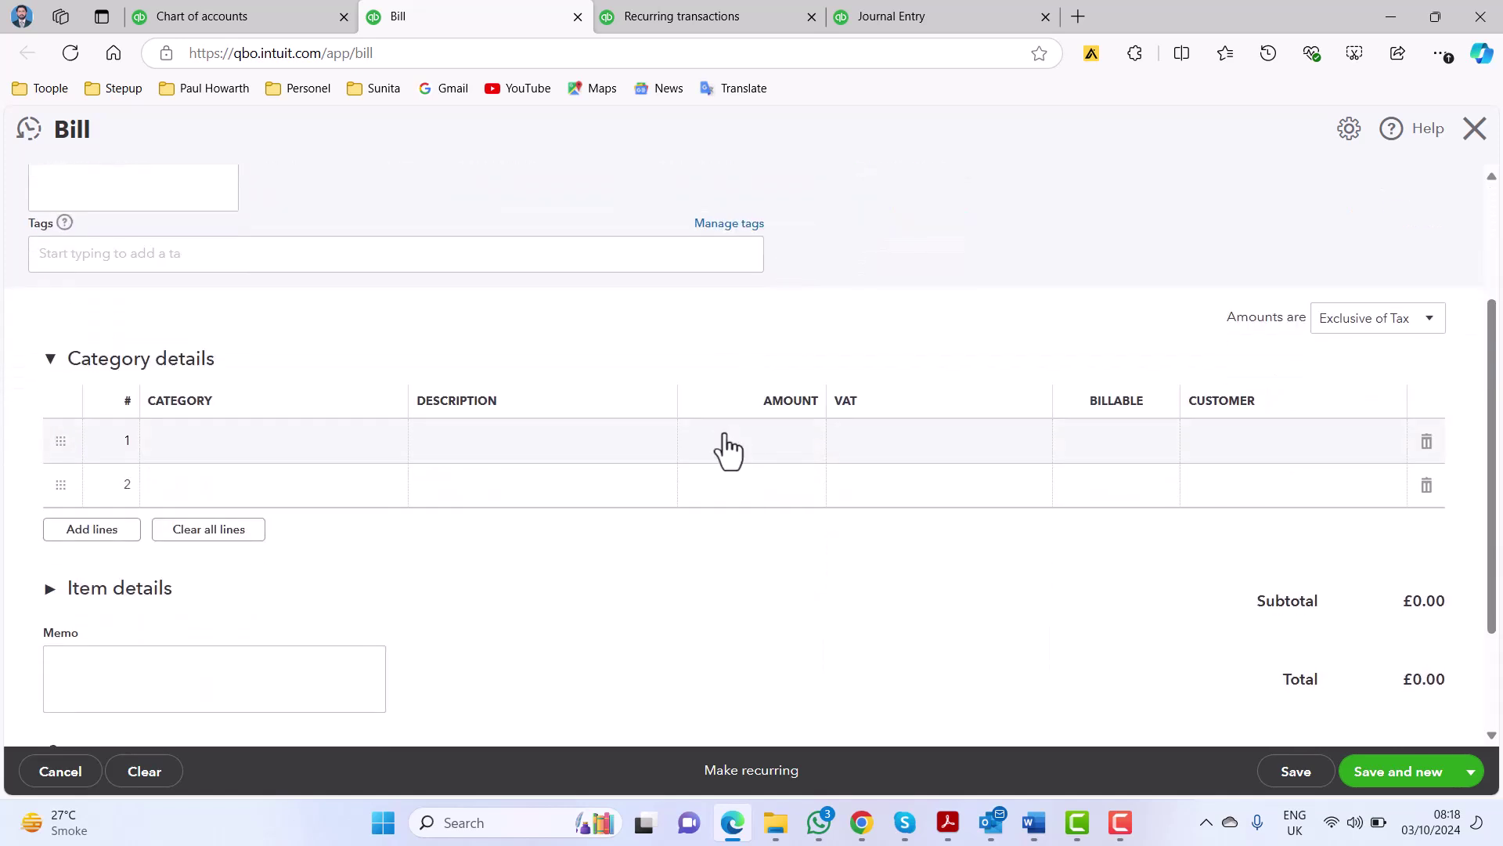
scroll(725, 446, "up", 1)
key("alt+Tab")
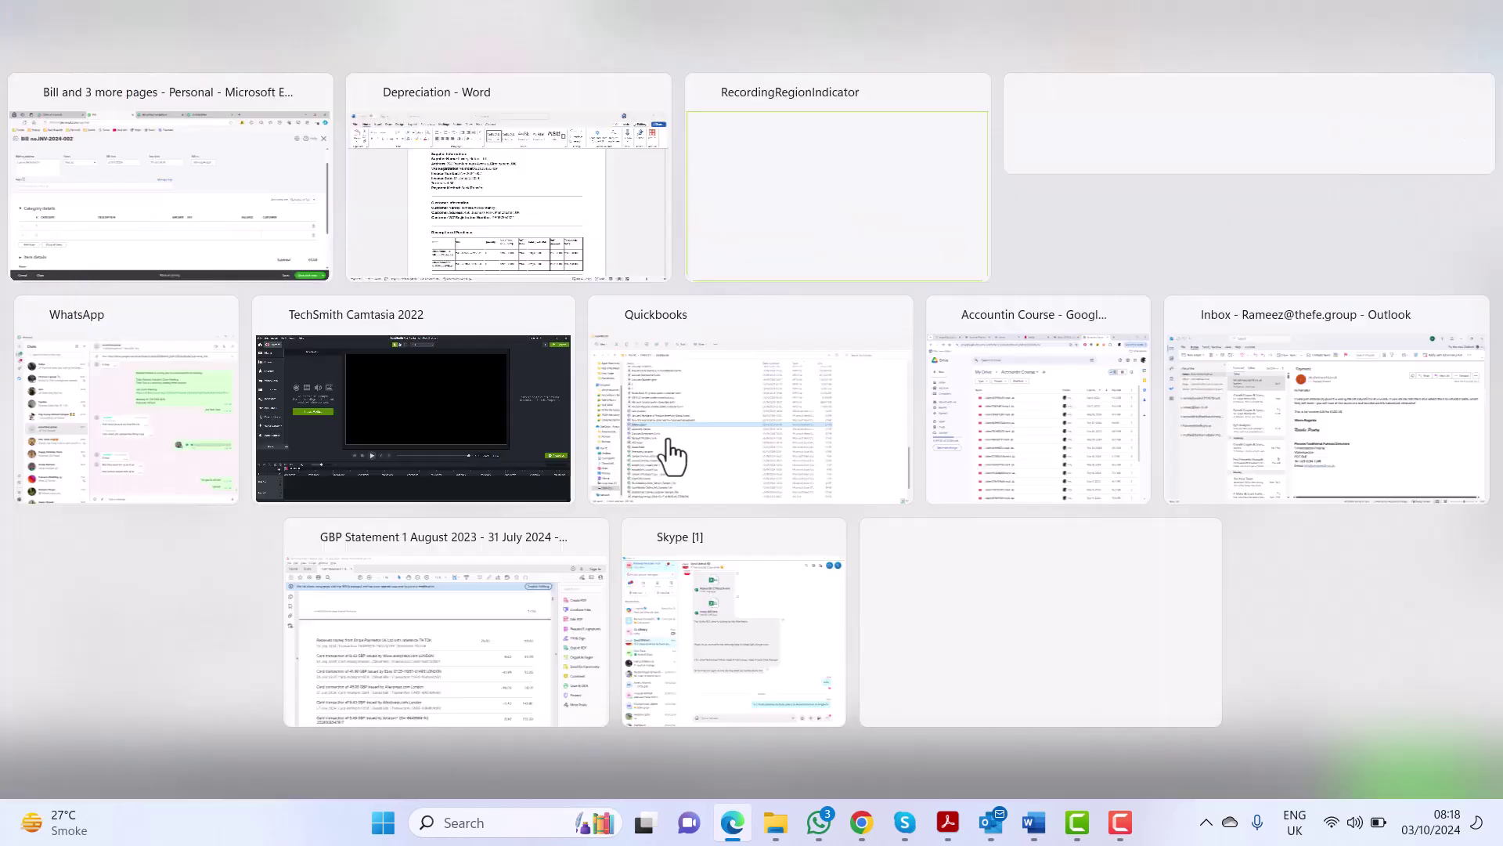
scroll(671, 439, "down", 2)
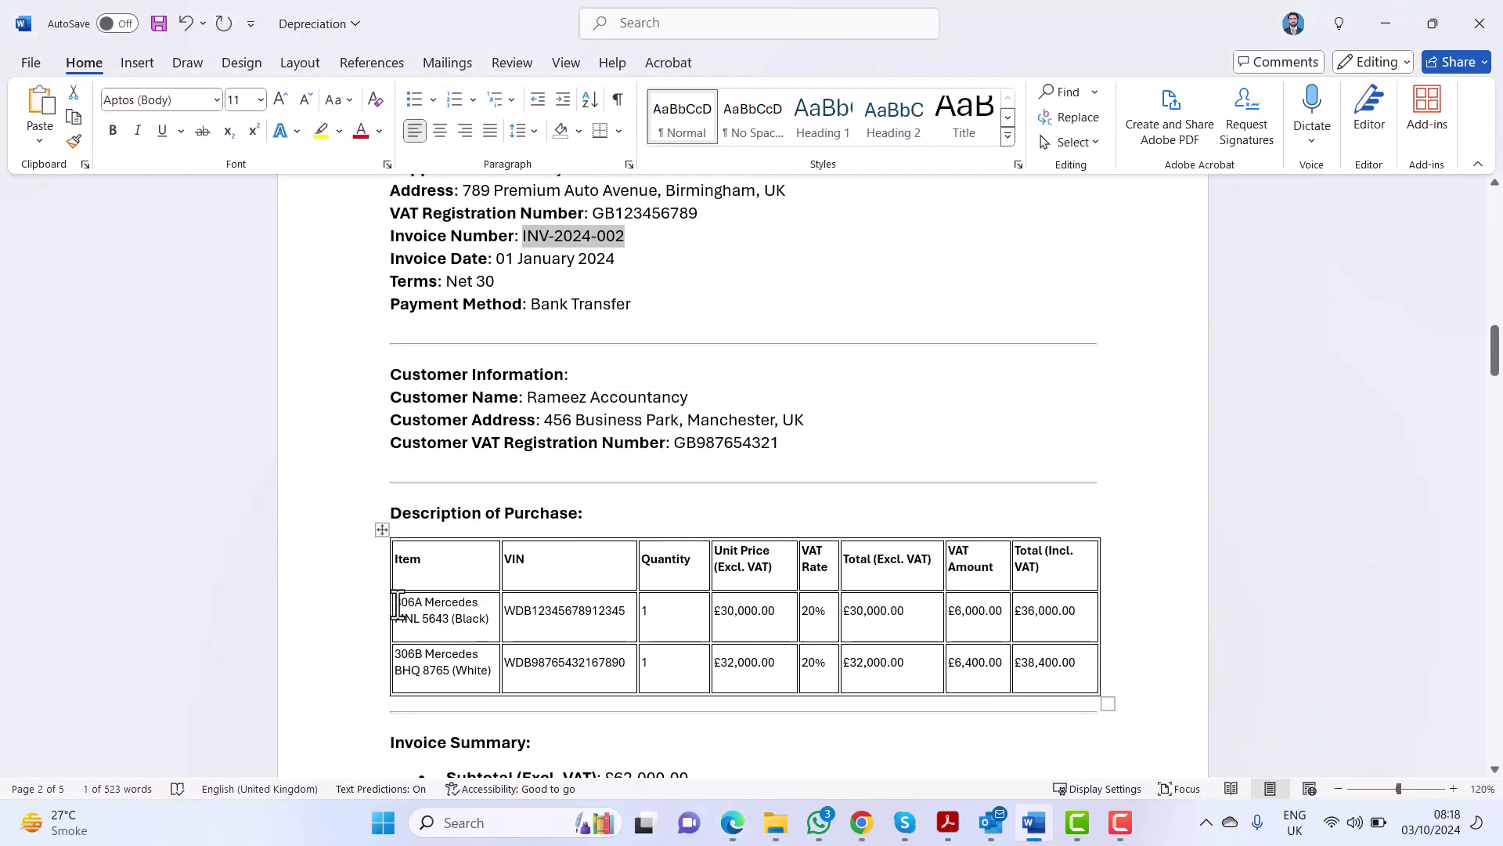
key("alt+Tab")
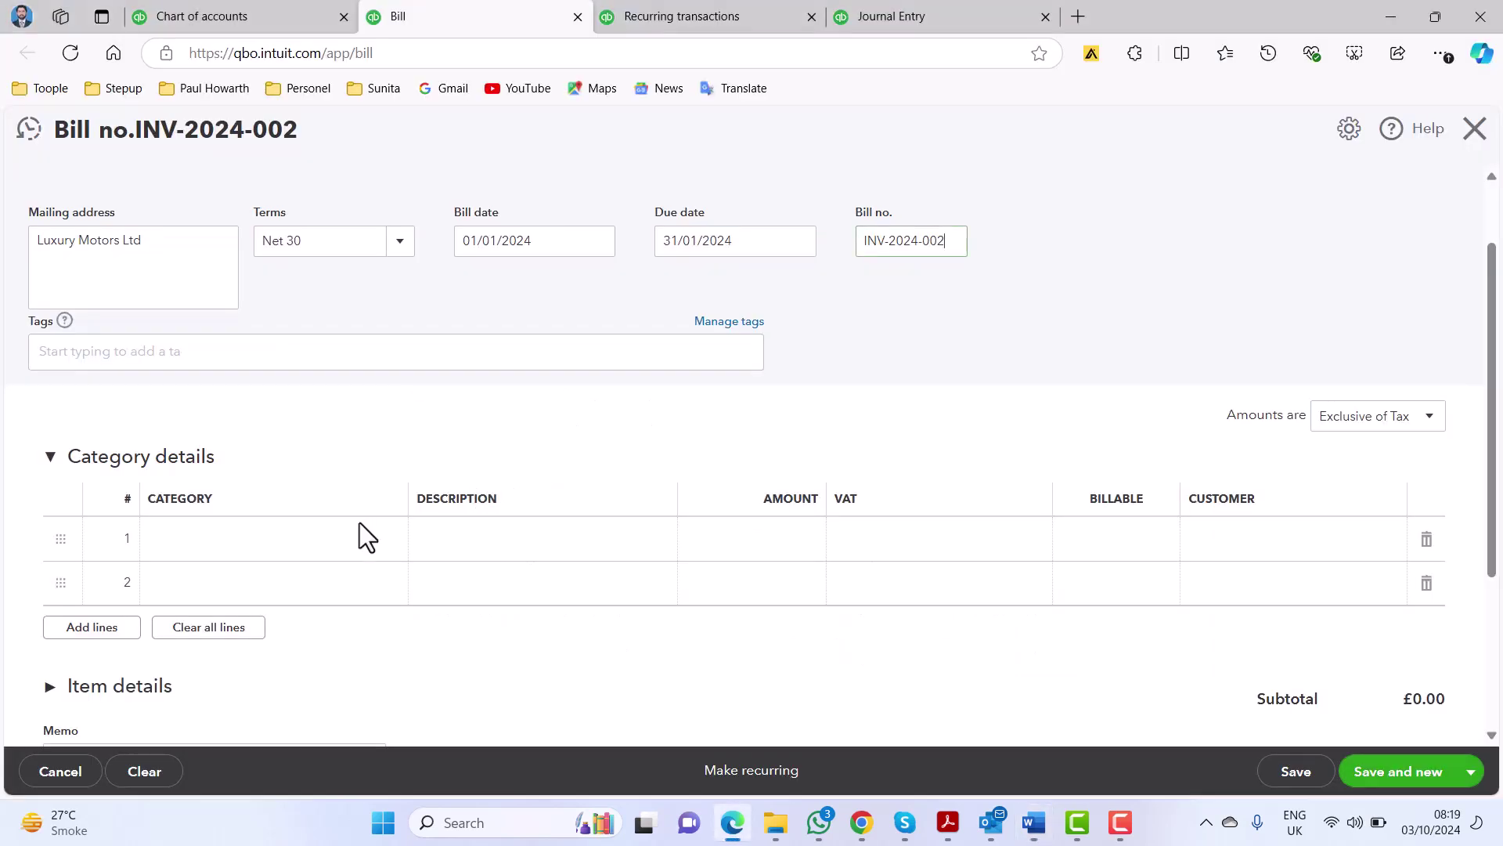
left_click(338, 551)
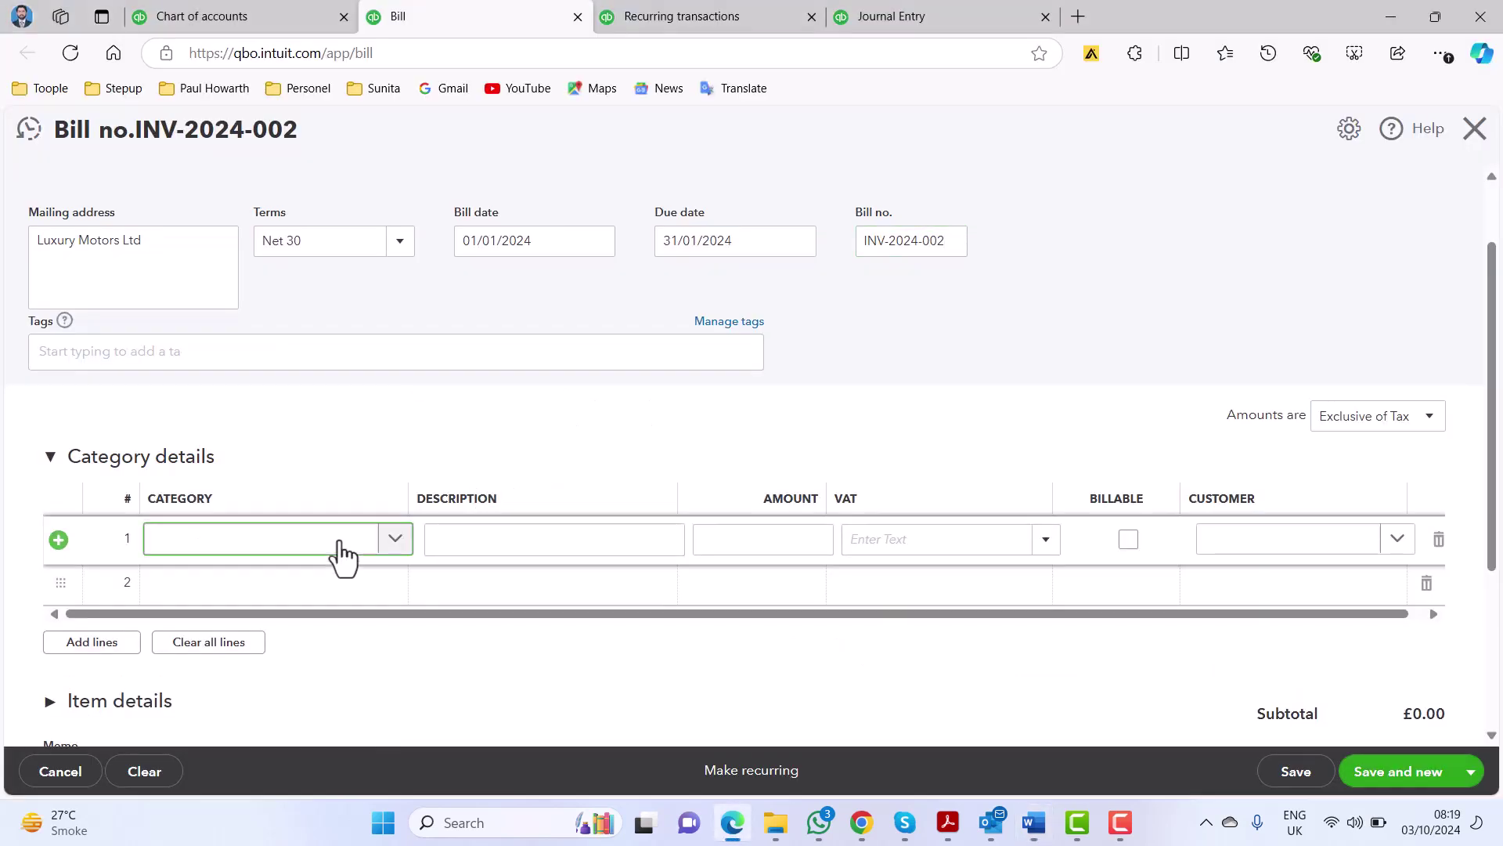
type("306A")
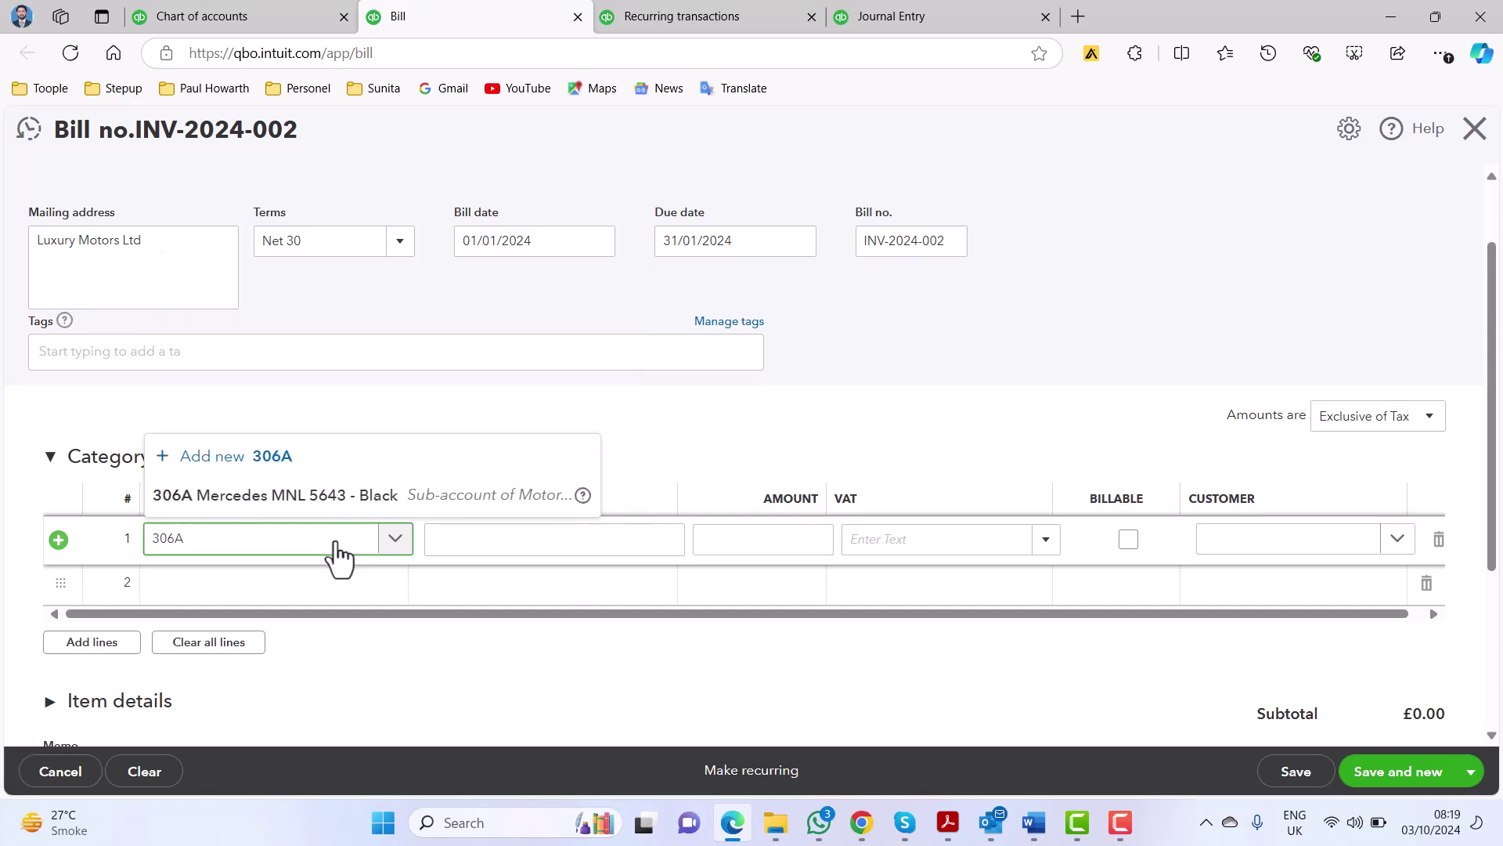
left_click(350, 501)
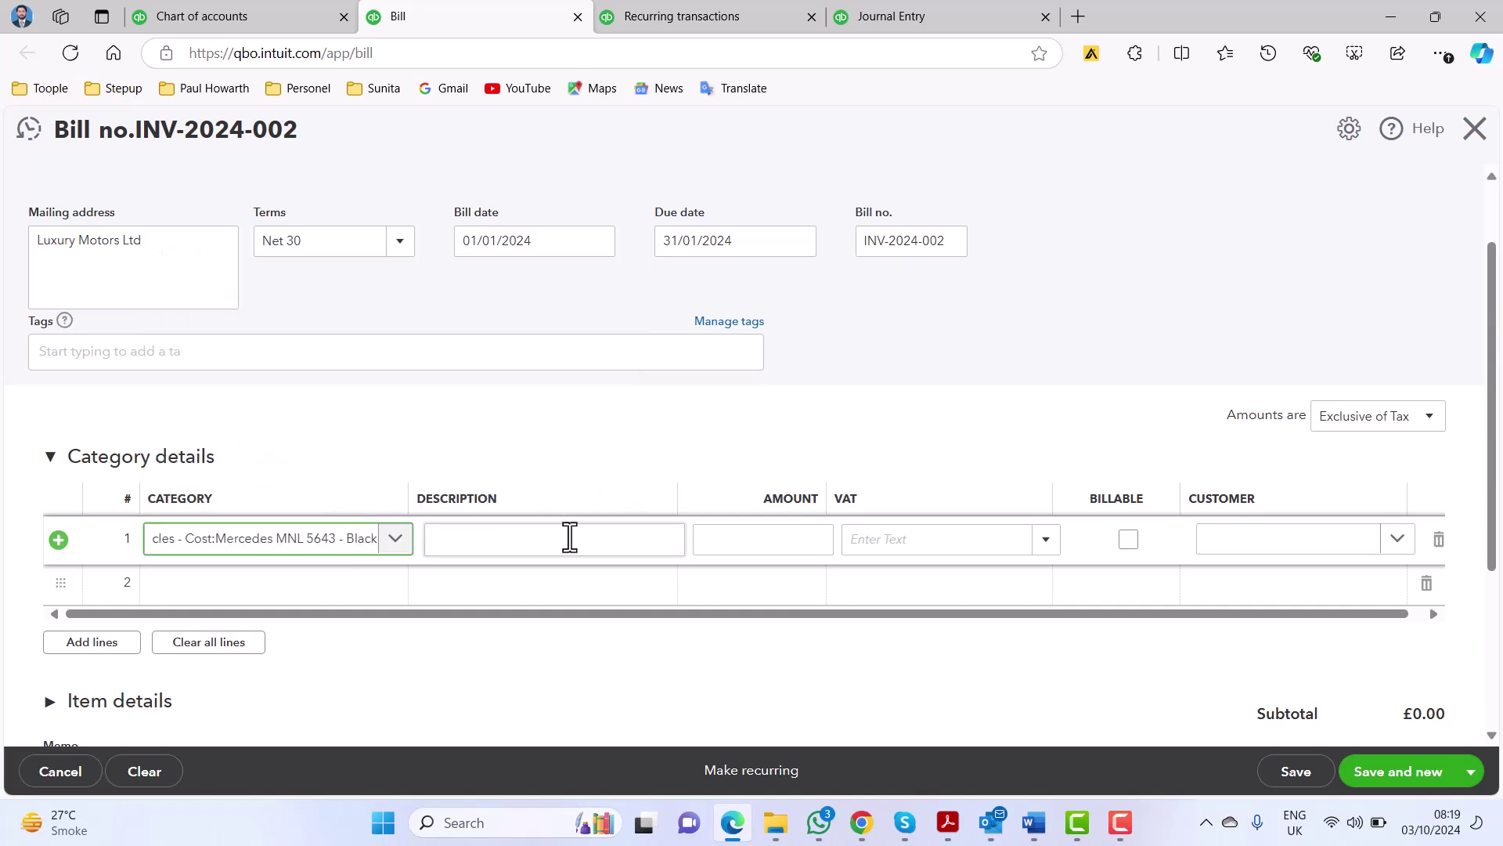
- Copy the black Mercedes' VIN from the Word invoice into the first line's description on the QuickBooks bill
key("alt+Tab")
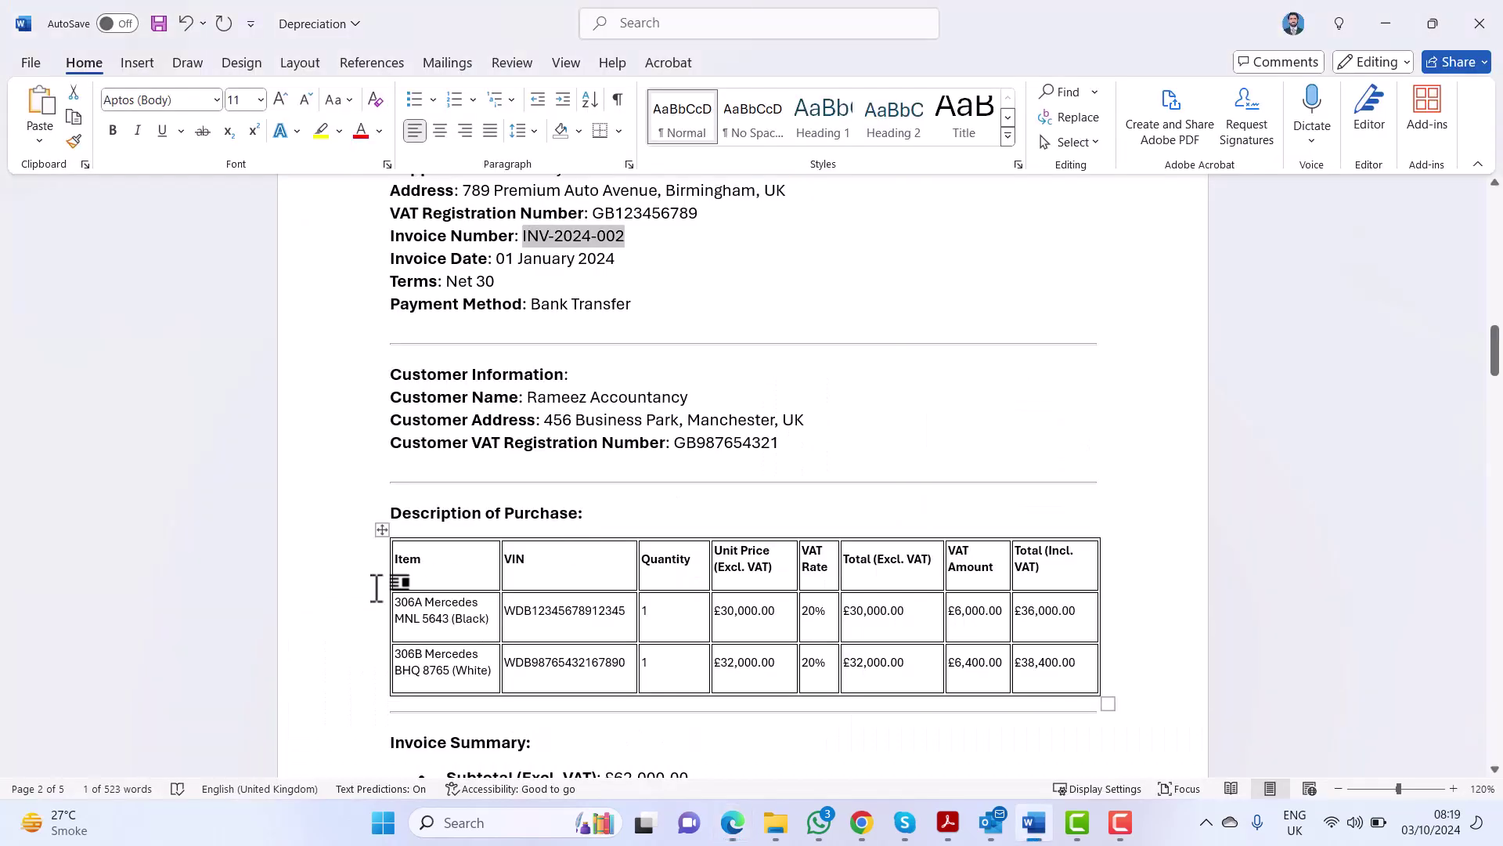
left_click_drag(505, 610, 629, 618)
key("ctrl+c")
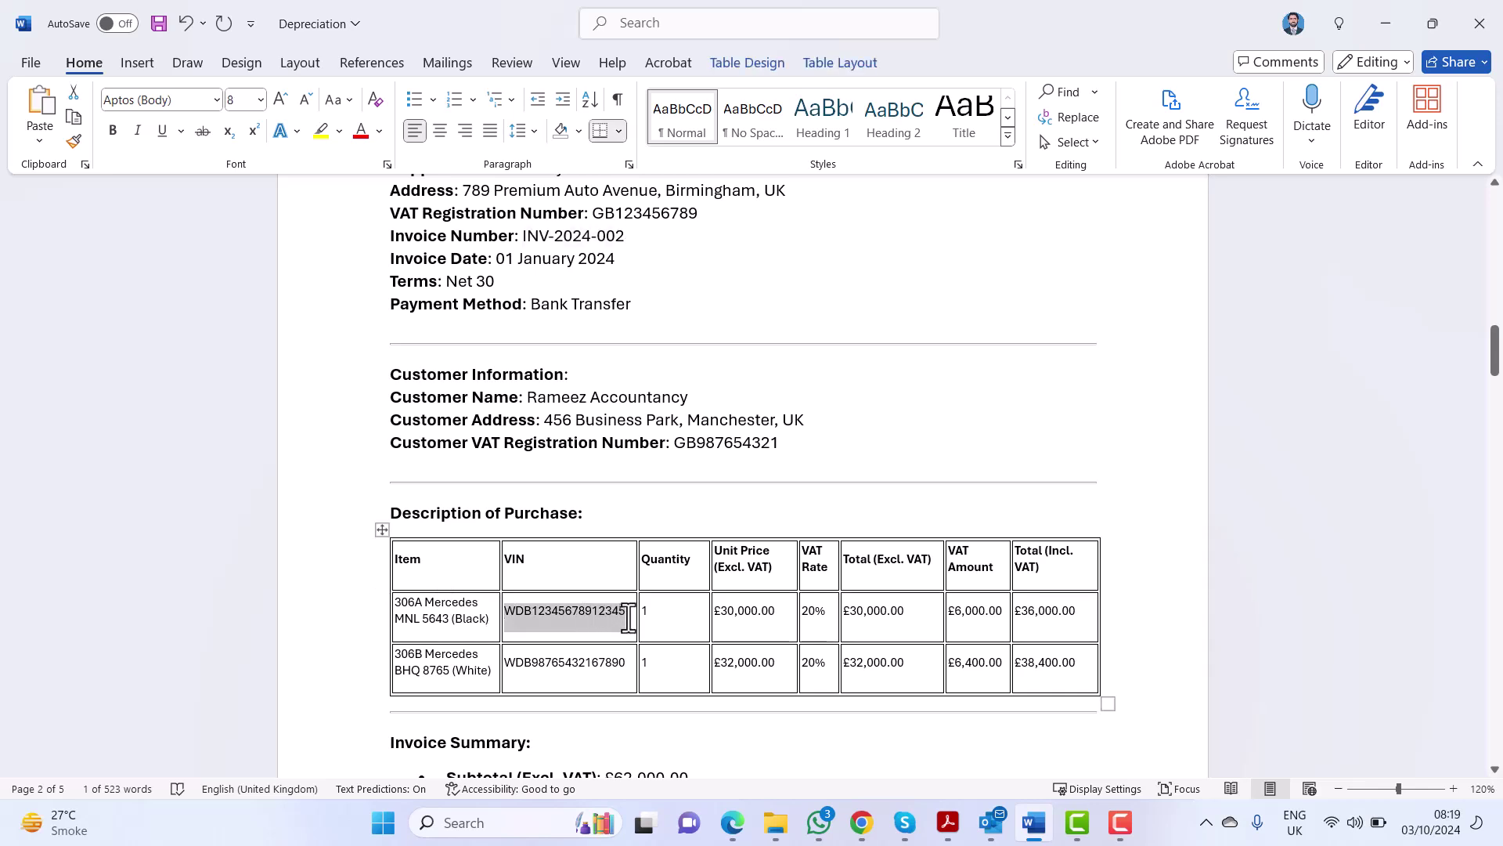
key("alt+Tab")
left_click(562, 548)
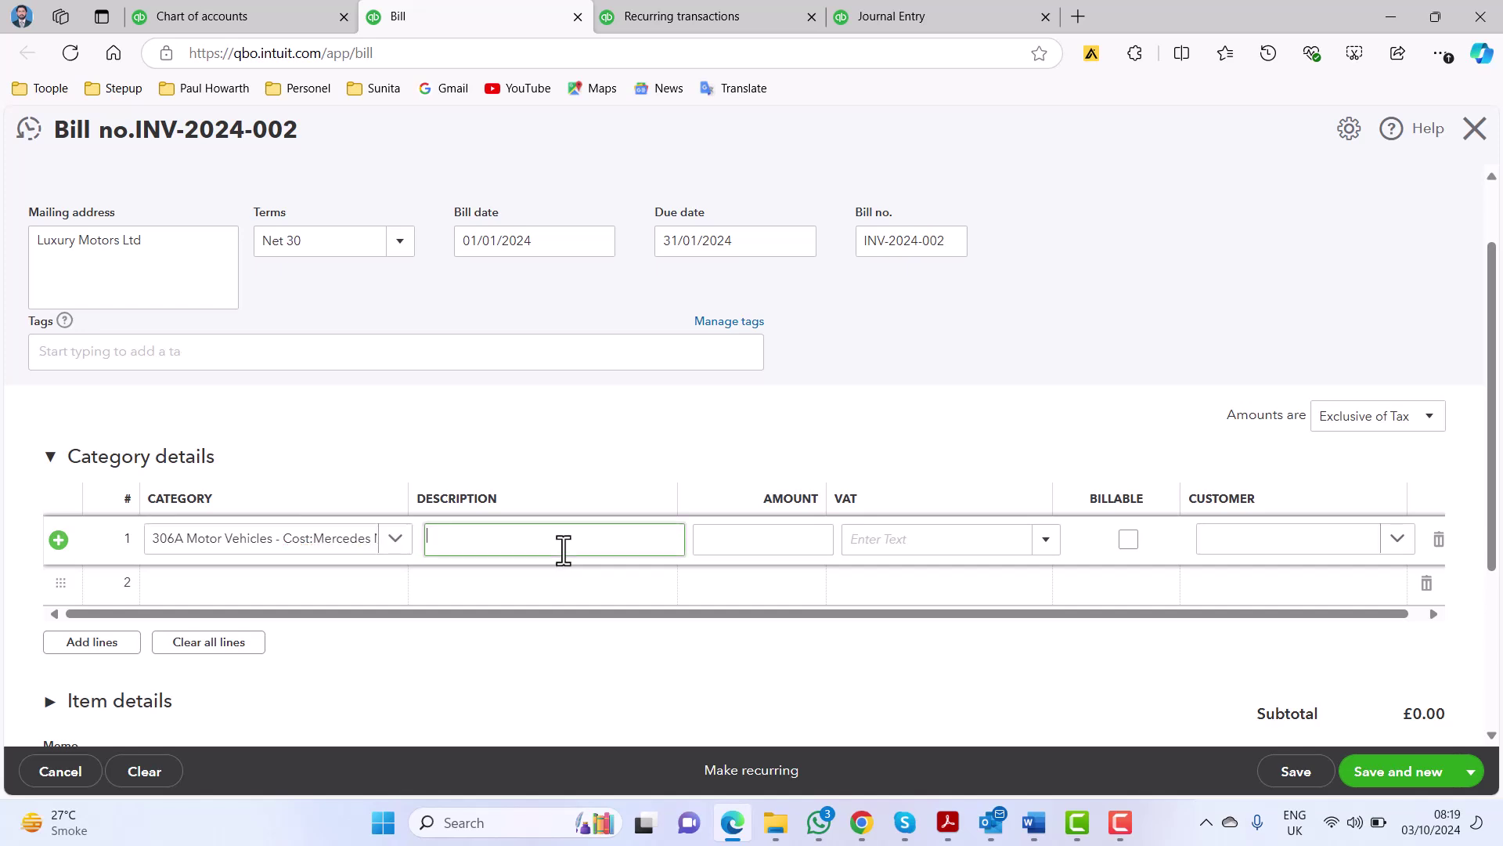
key("ctrl+v")
key("Tab")
- Check the black Mercedes' price in Word, and in QuickBooks give the first bill line an amount of 30,000 with 20.0% S VAT
key("alt+Tab")
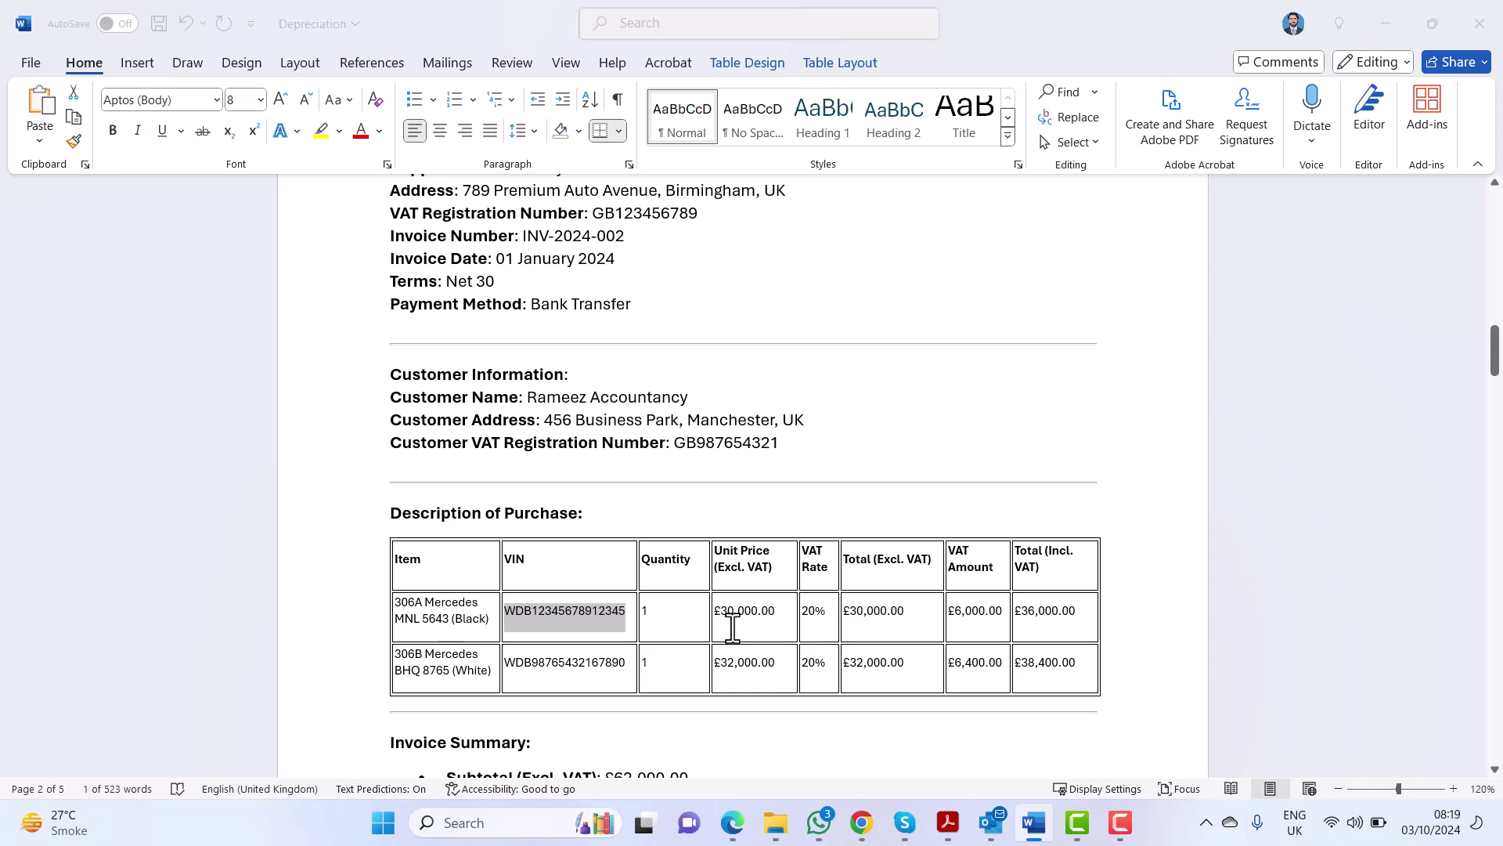
key("alt+Tab")
type("30000")
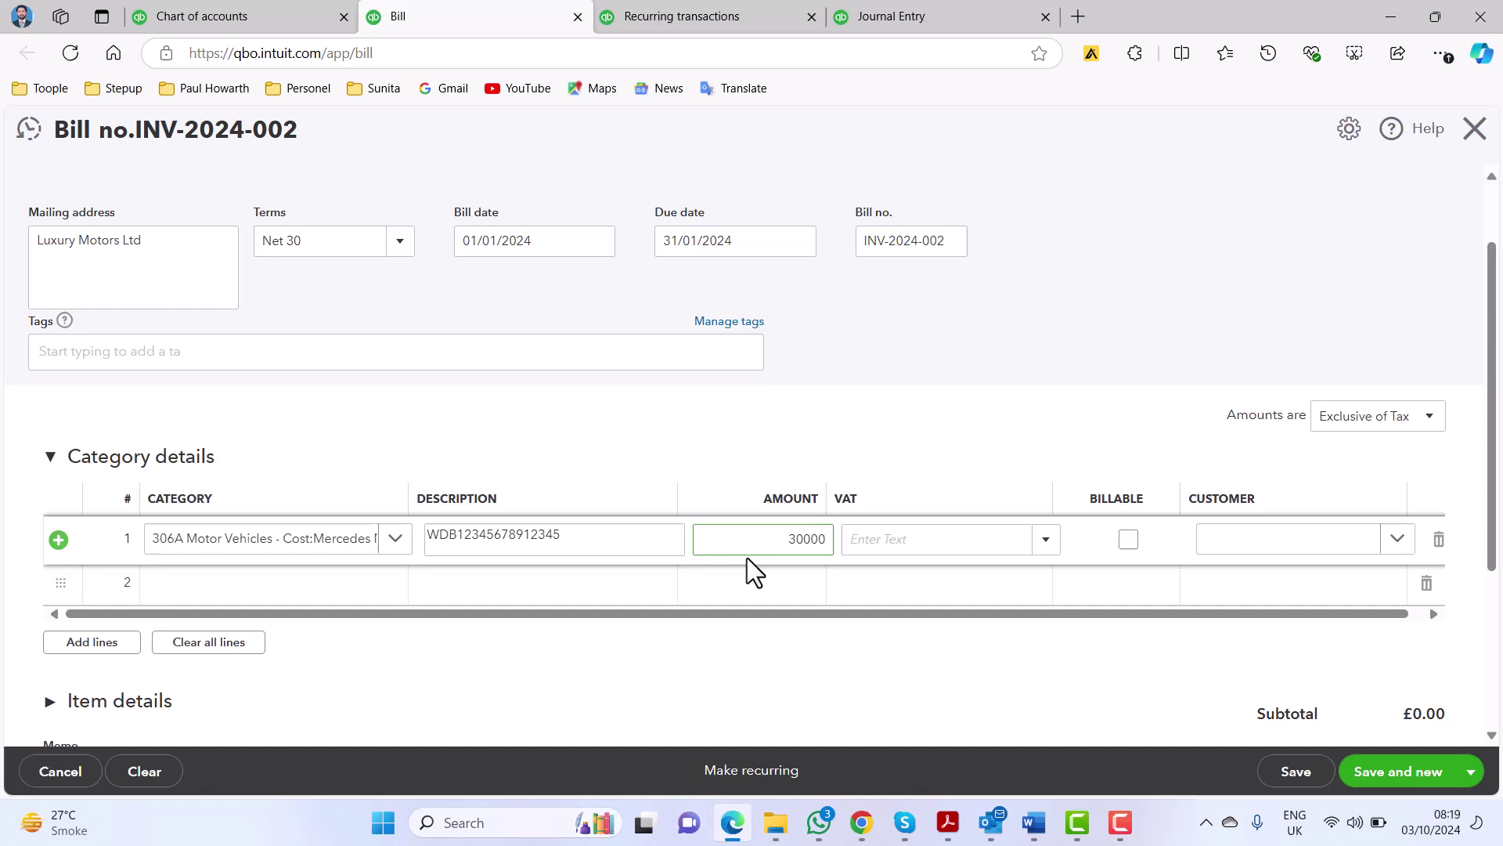
key("Tab")
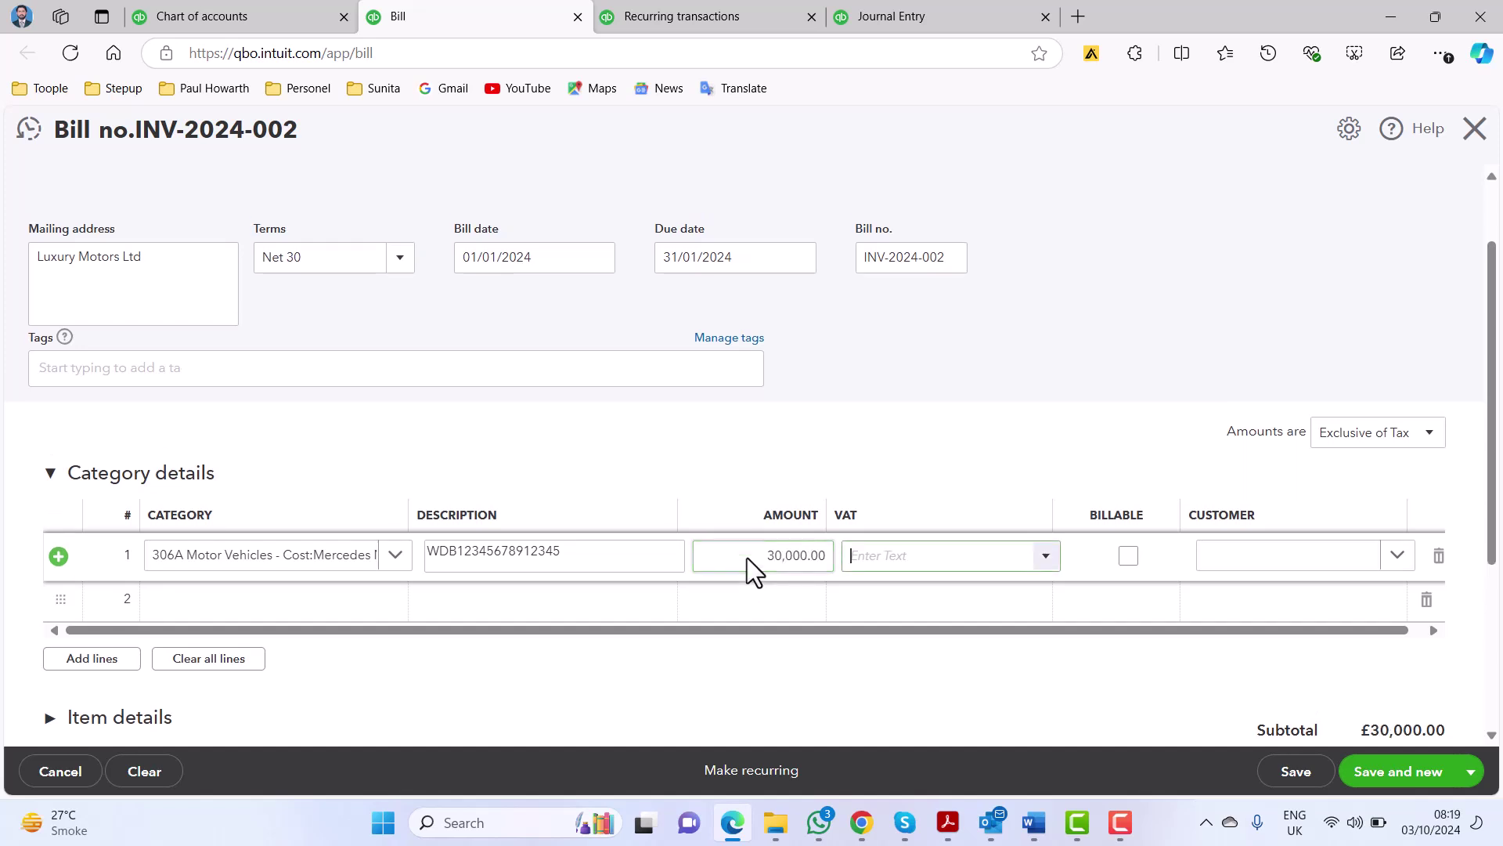
type("20")
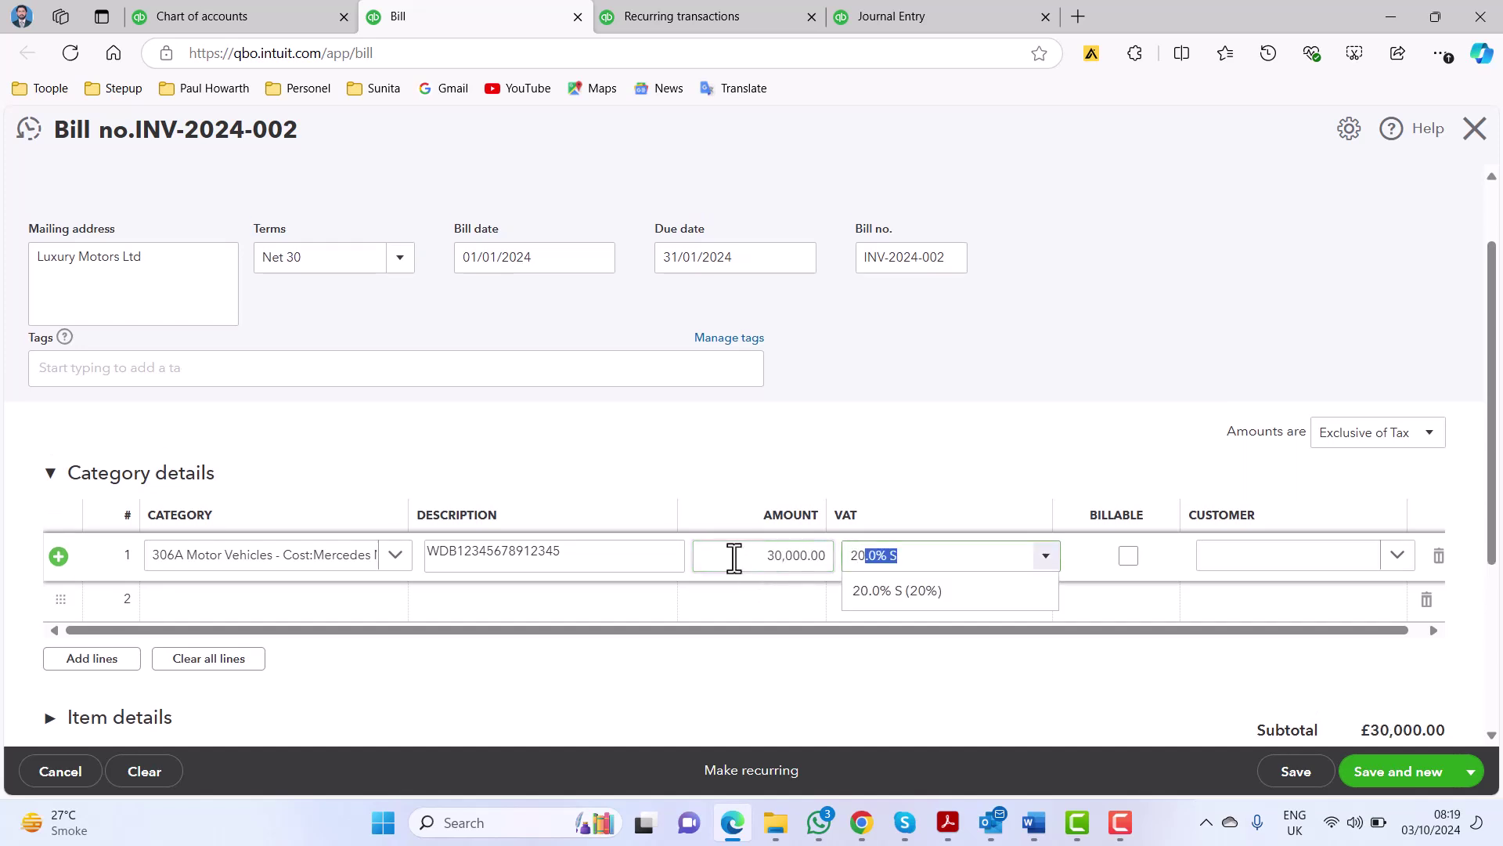
left_click(920, 594)
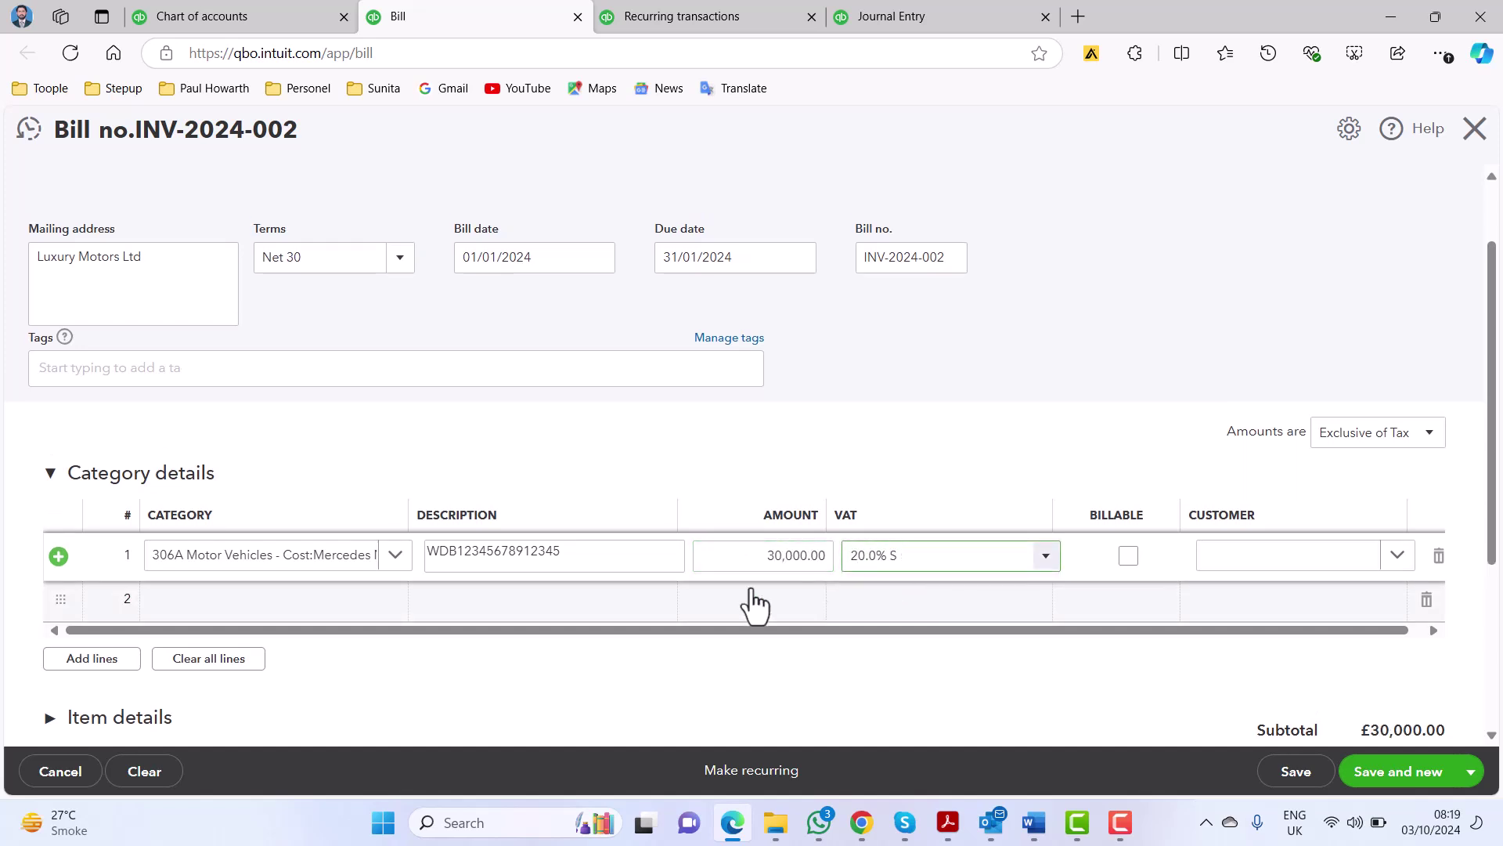
key("alt+Tab")
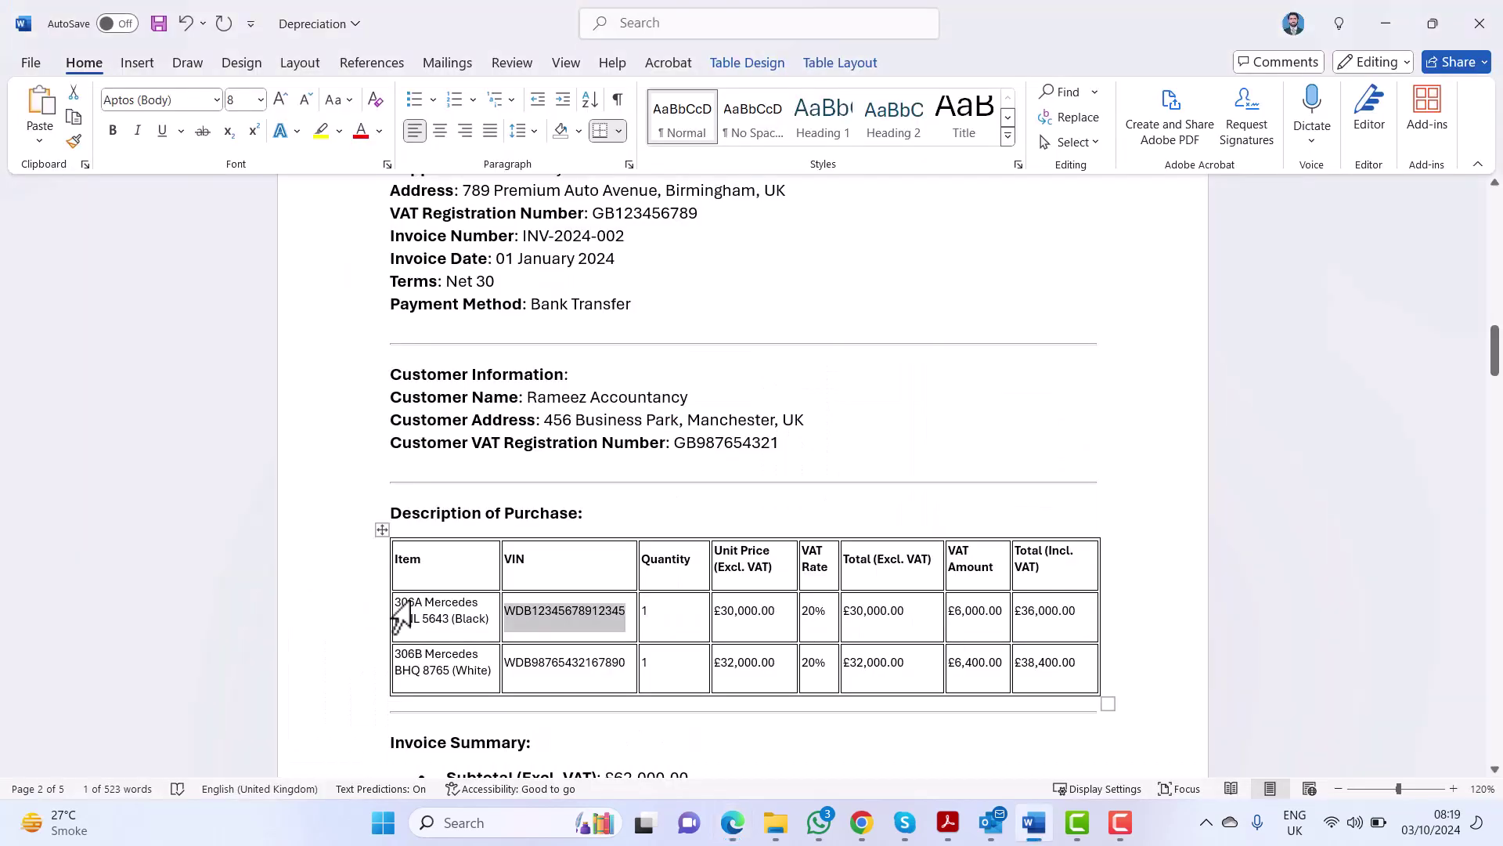
left_click_drag(506, 661, 627, 660)
key("ctrl+c")
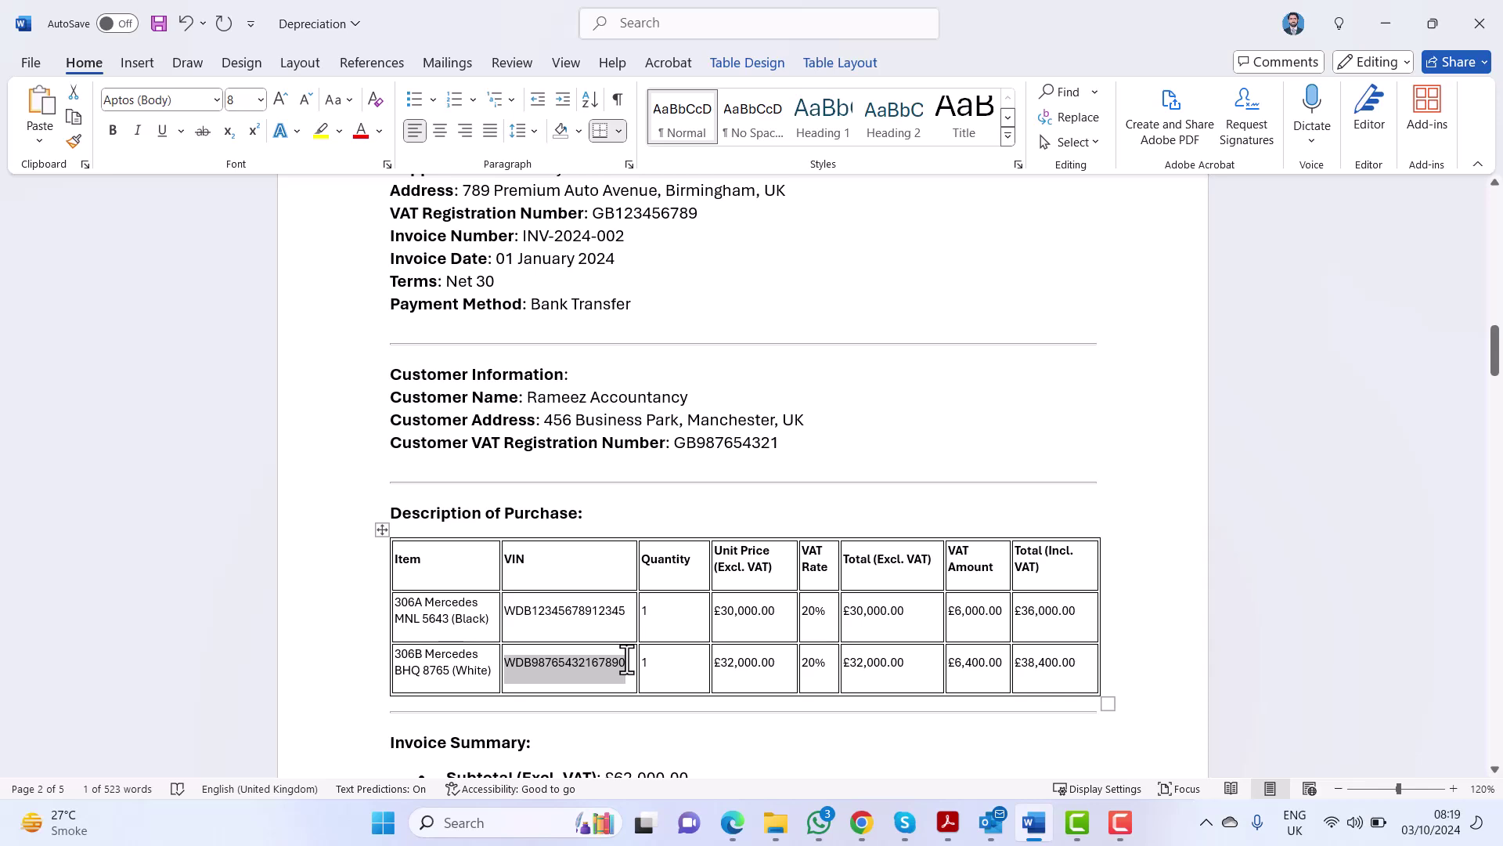
key("alt+Tab")
left_click(297, 609)
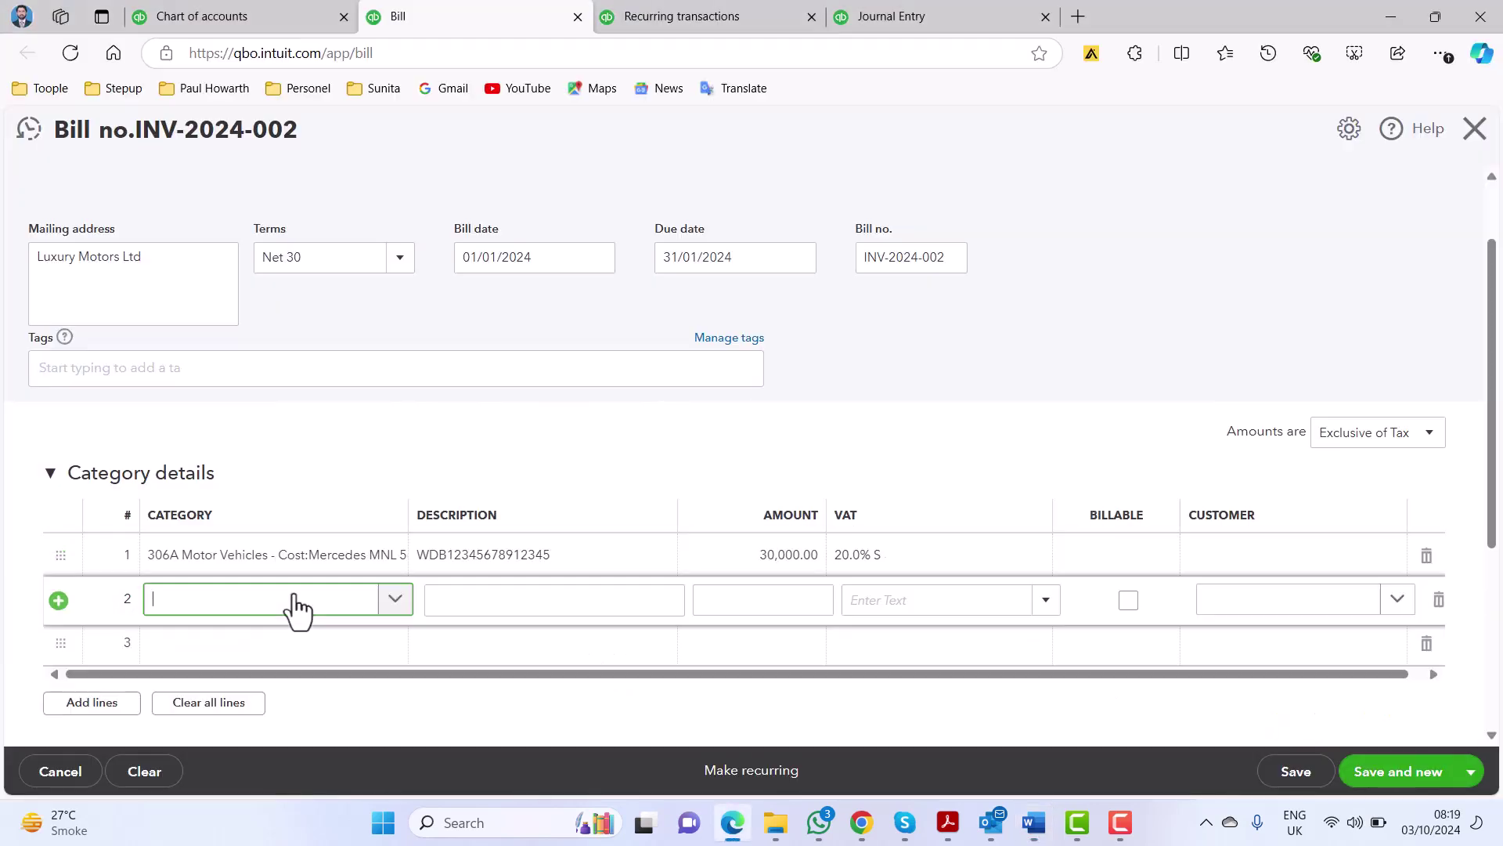
type("306b")
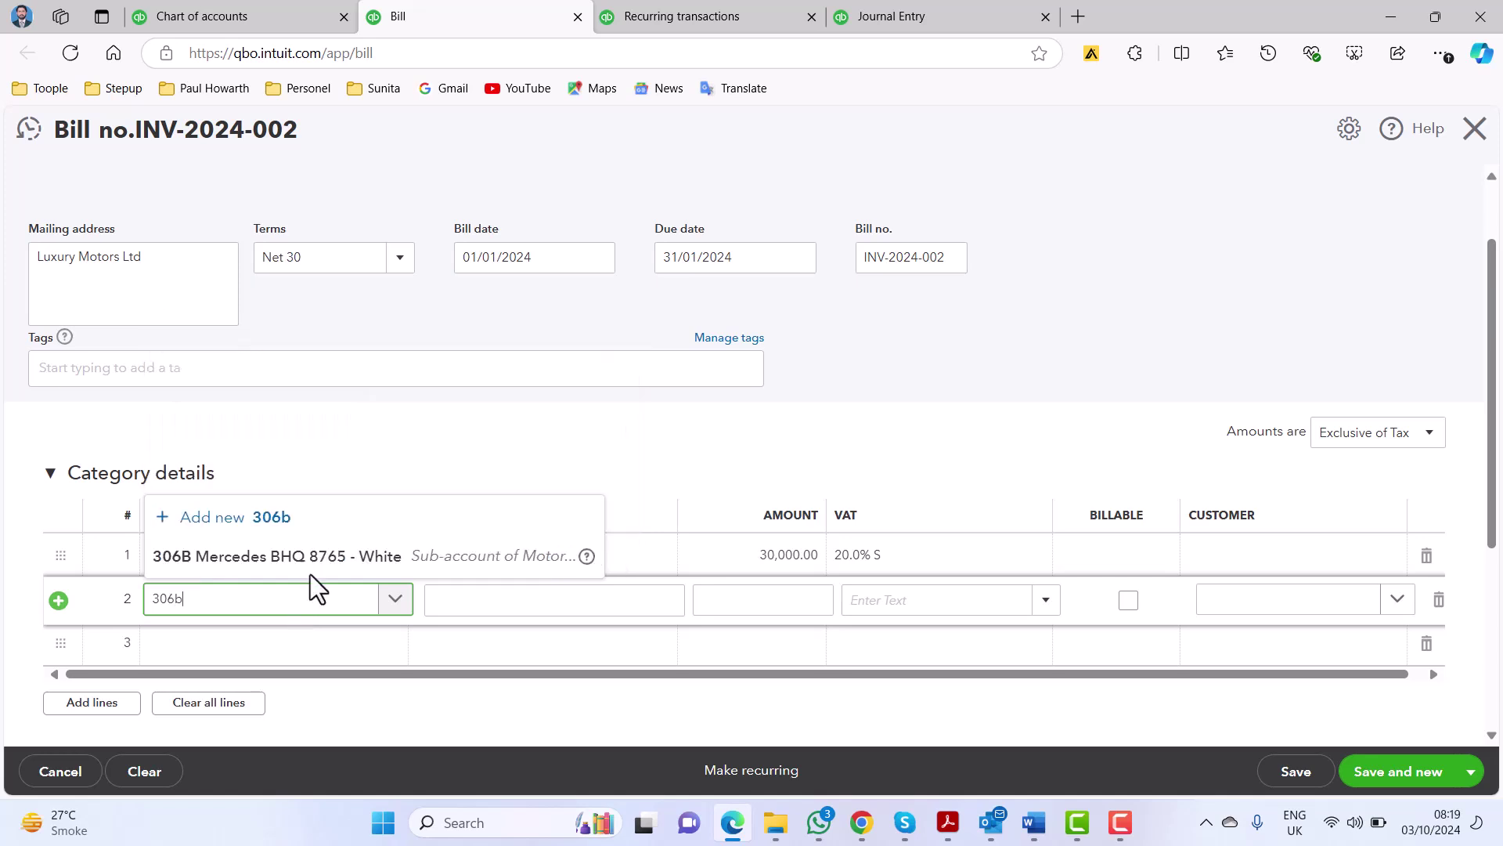
left_click(336, 559)
left_click(578, 596)
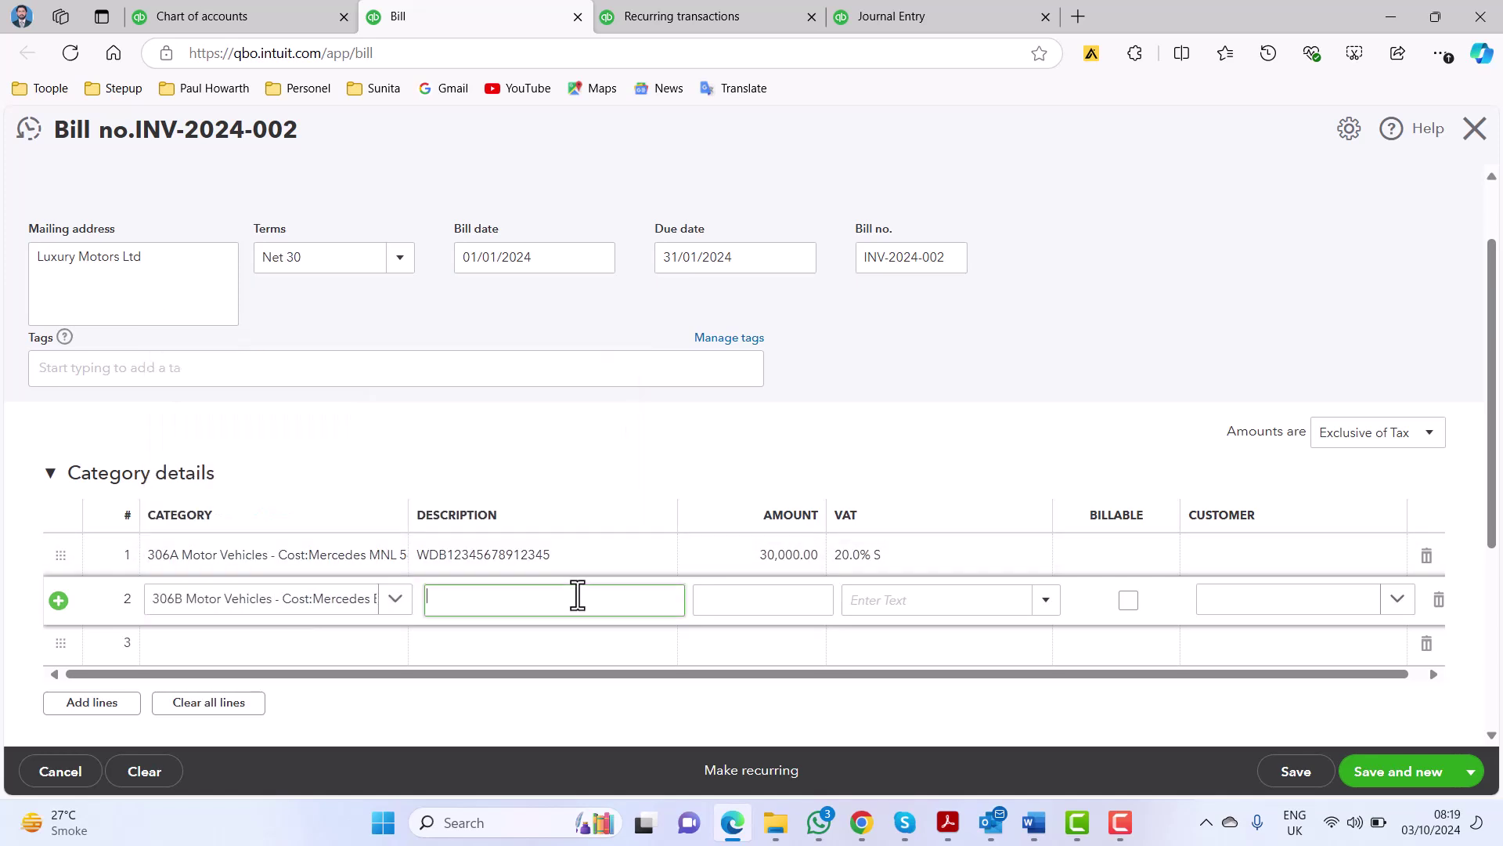
key("ctrl+v")
- Give the second bill line an amount of 32,000 with 20.0% S VAT
key("Tab")
type("32000")
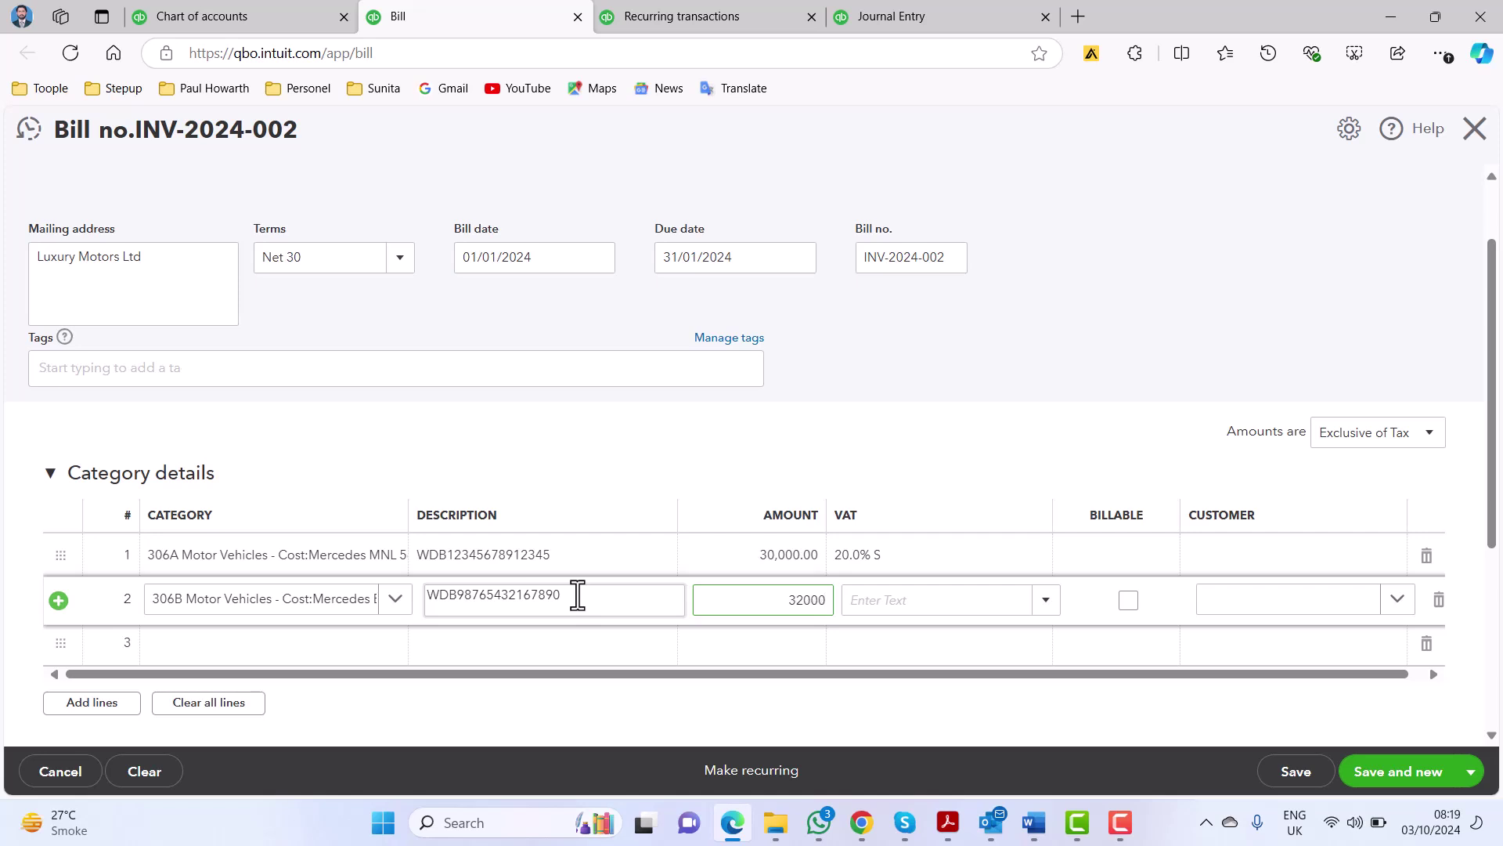
key("Tab")
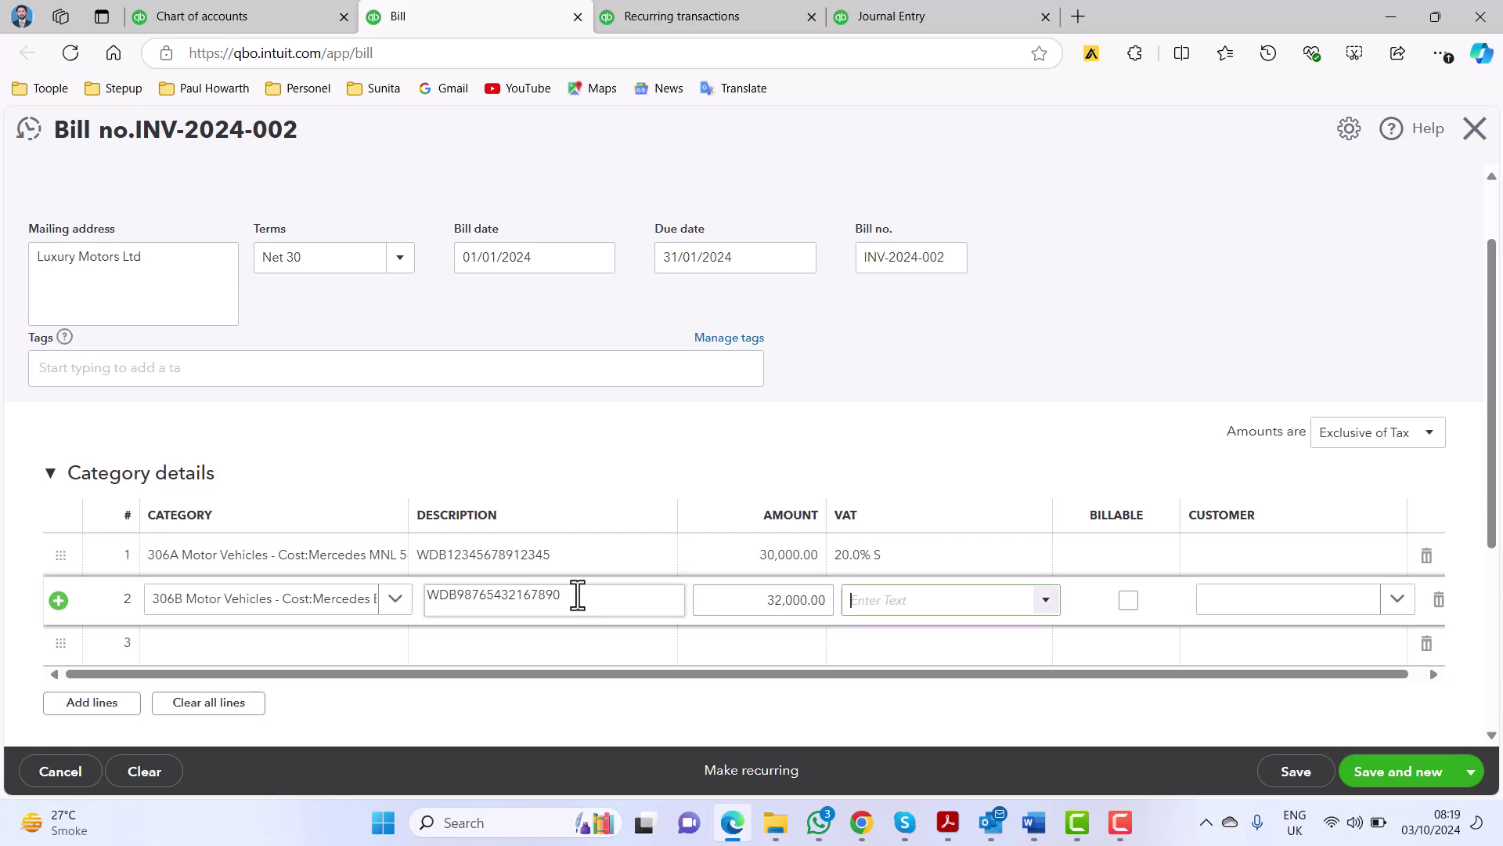
type("20")
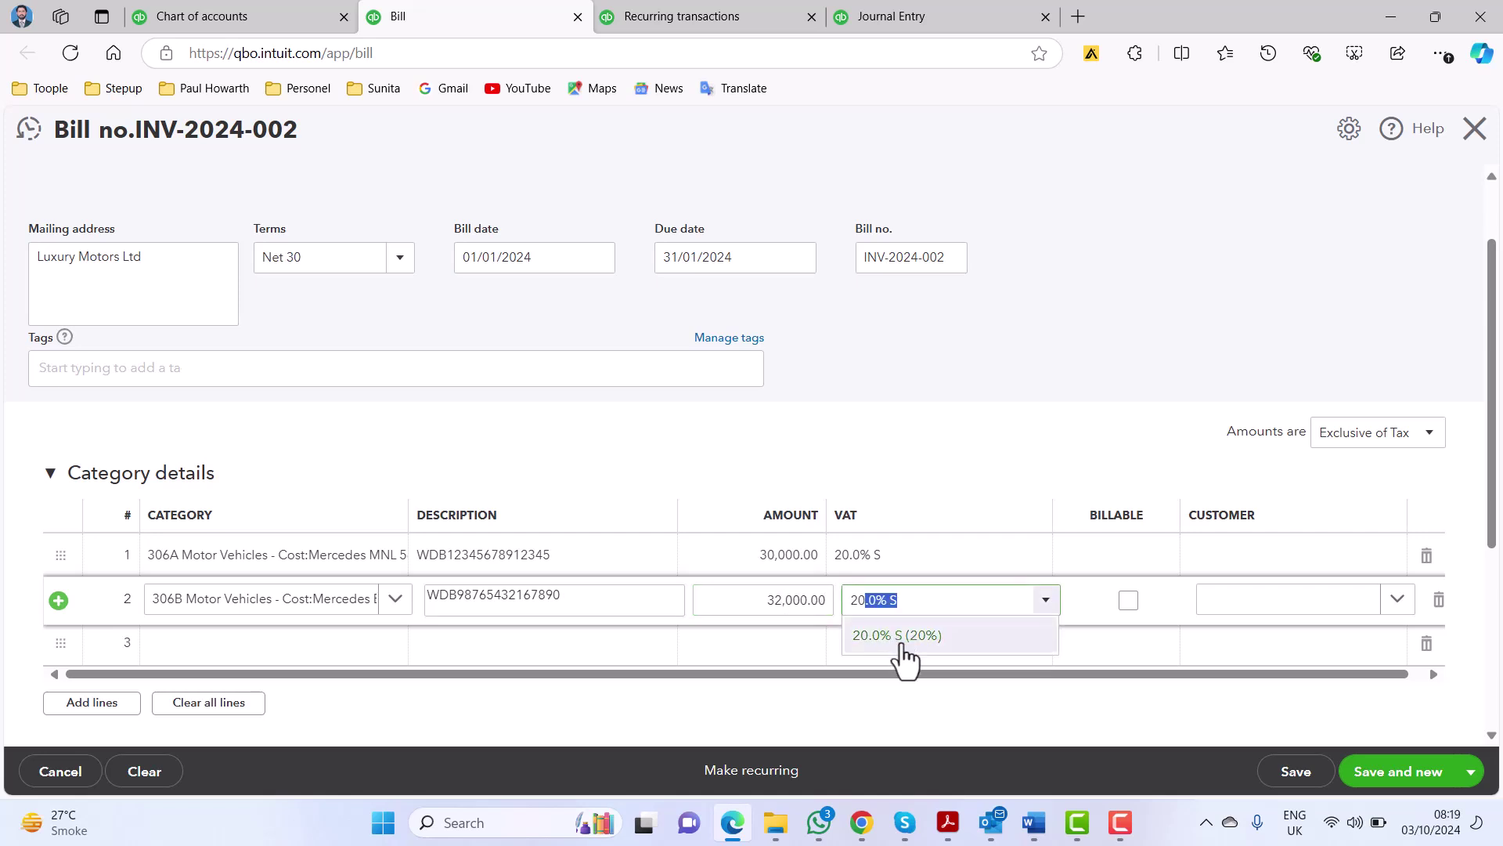
left_click(896, 638)
- Compare the bill's totals with the invoice summary in Word, and save the QuickBooks bill with a new blank one started
scroll(1061, 631, "down", 3)
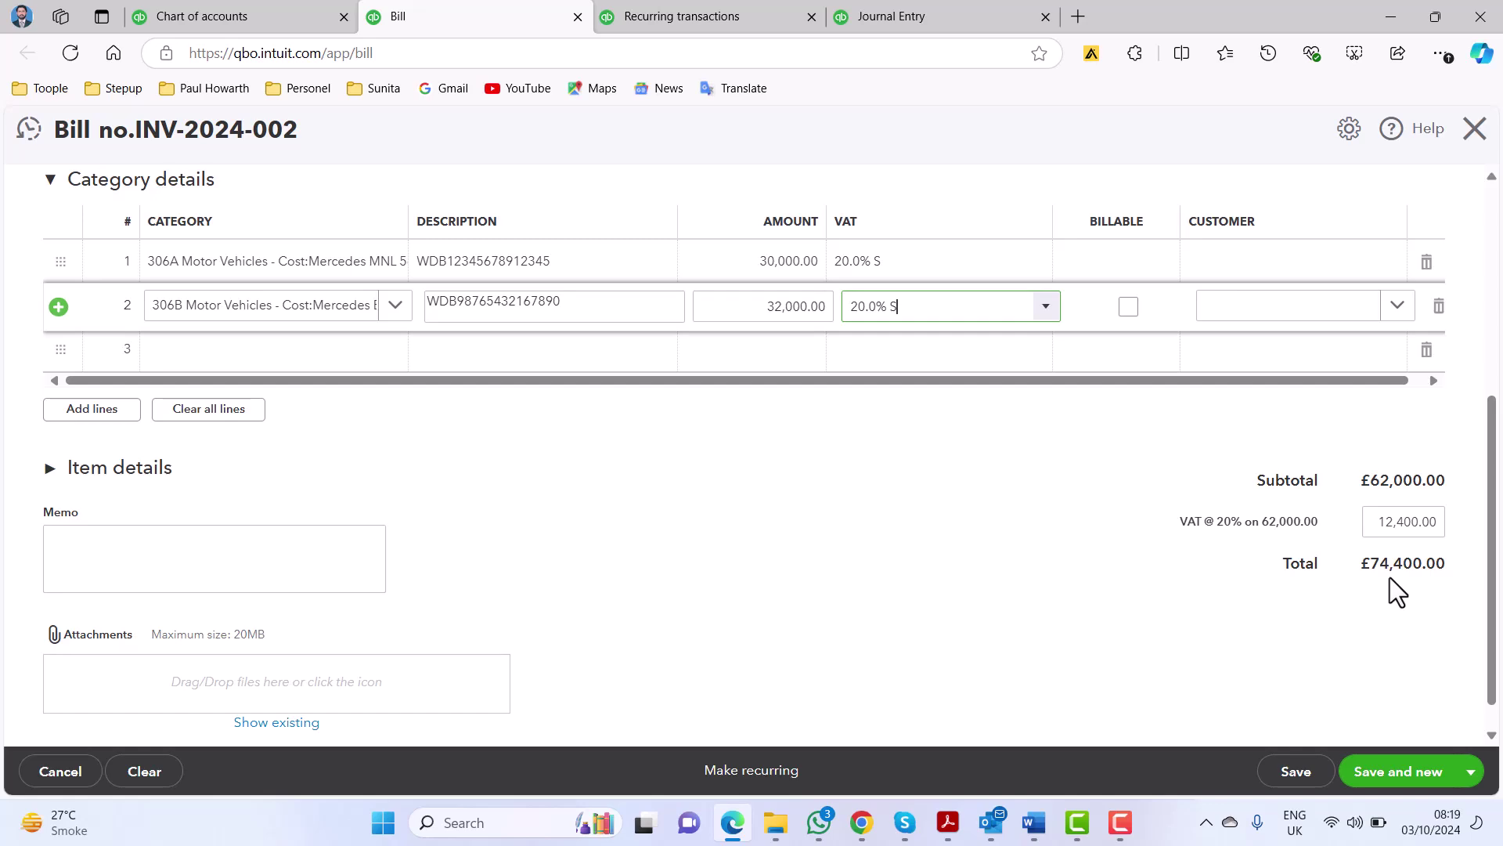
key("alt+Tab")
scroll(927, 652, "down", 2)
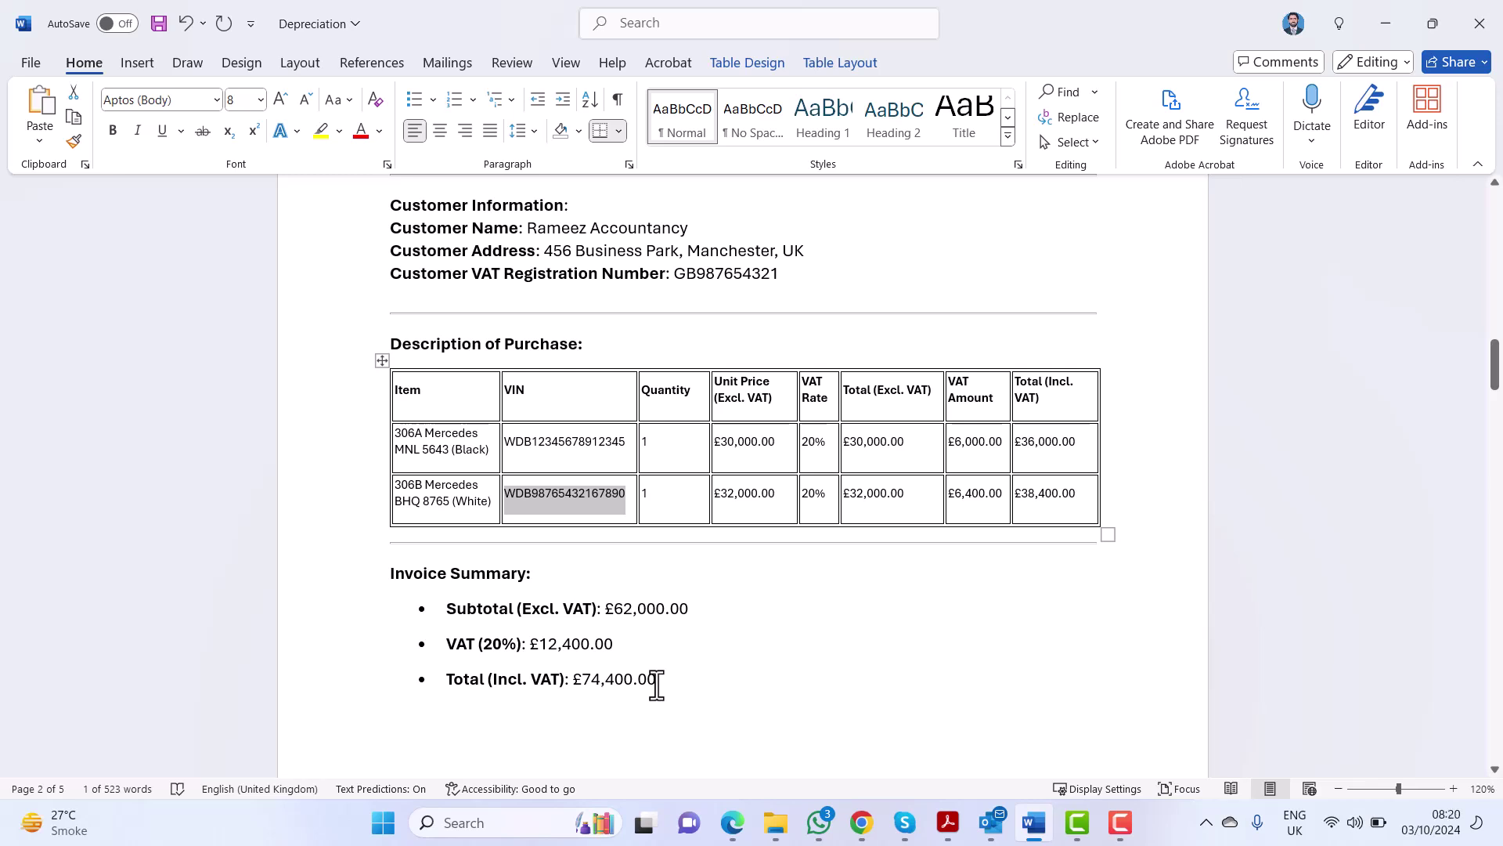
key("alt+Tab")
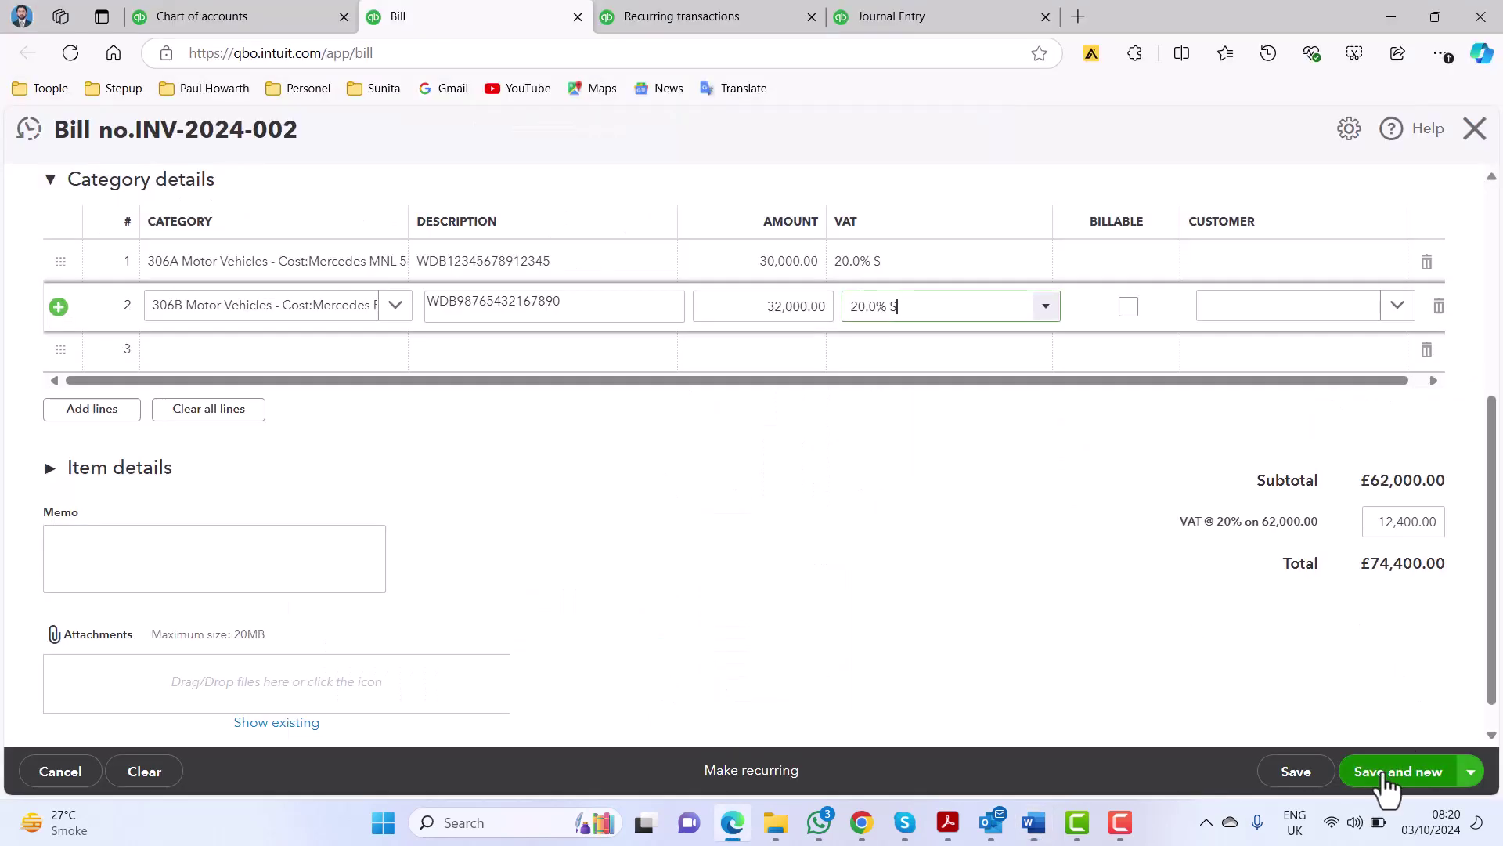
left_click(1384, 783)
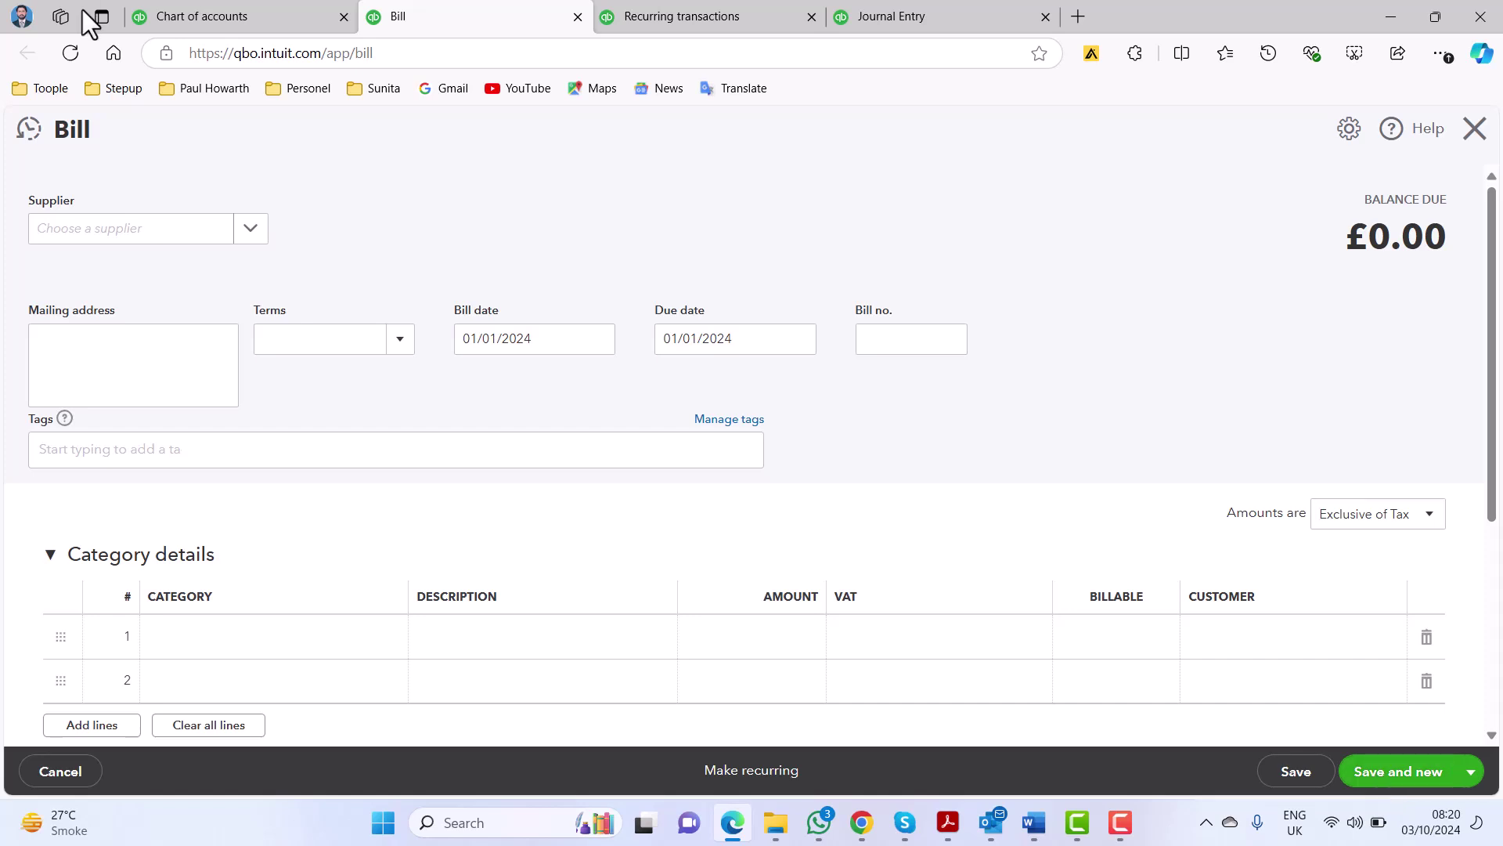
- Check the vehicle balances in the chart of accounts, and read the vehicles' depreciation assumptions and reducing balance formula in Word
left_click(223, 17)
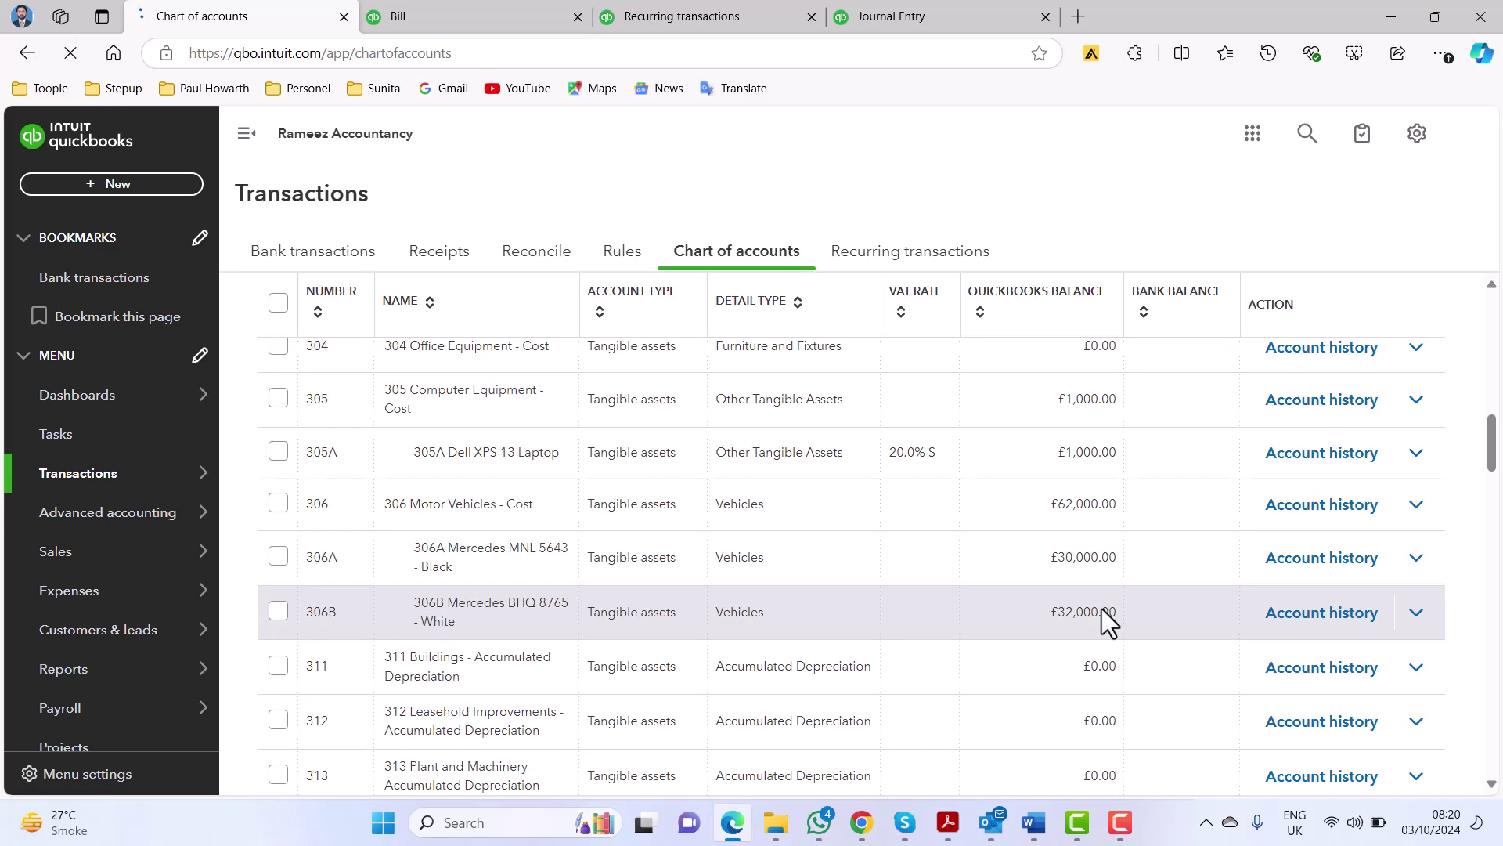
left_click(1032, 824)
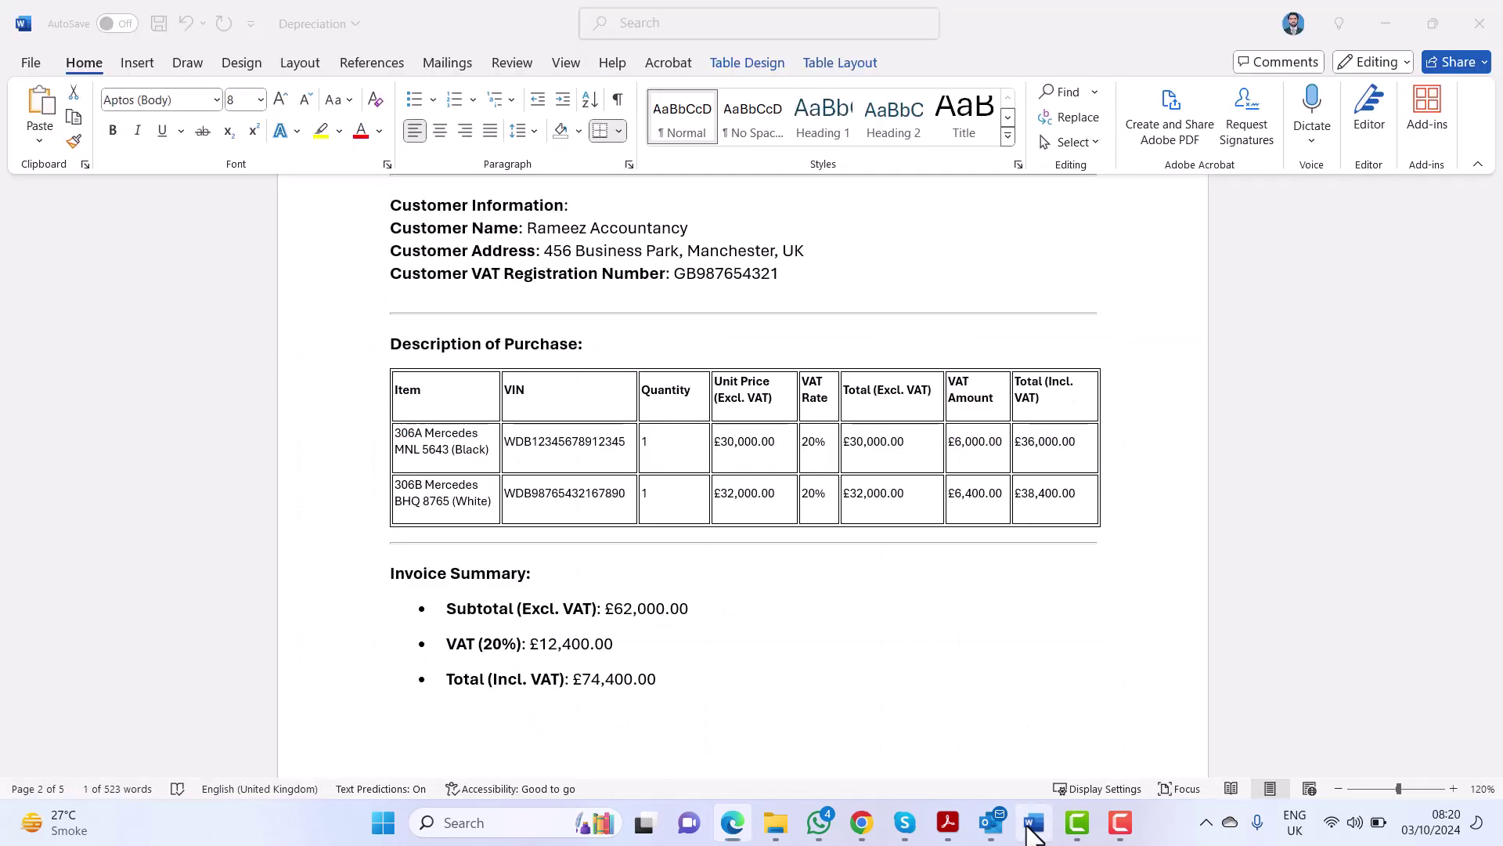
scroll(803, 587, "down", 2)
scroll(803, 580, "down", 10)
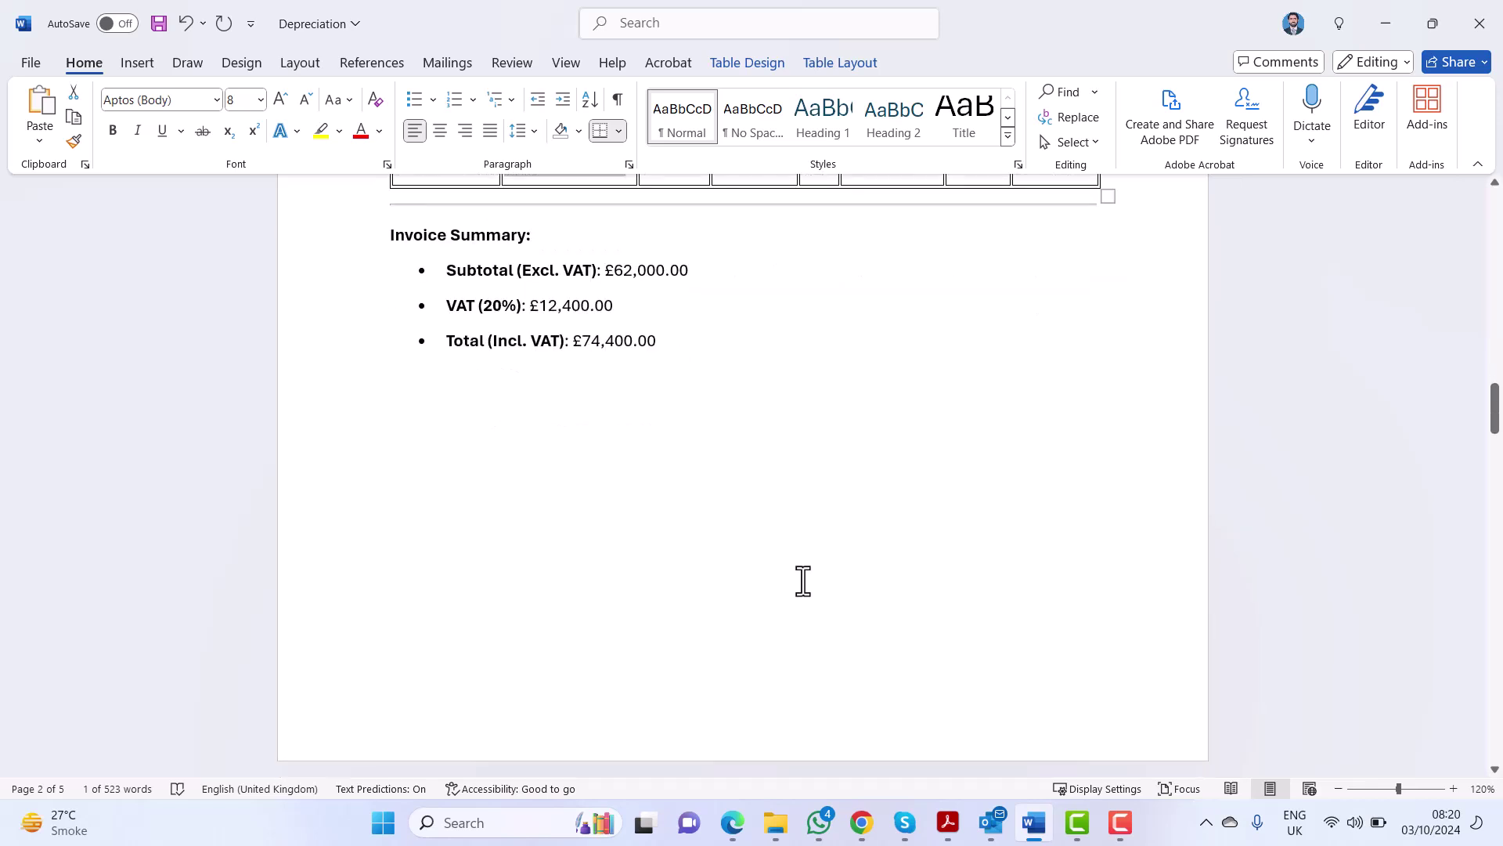
scroll(802, 580, "down", 3)
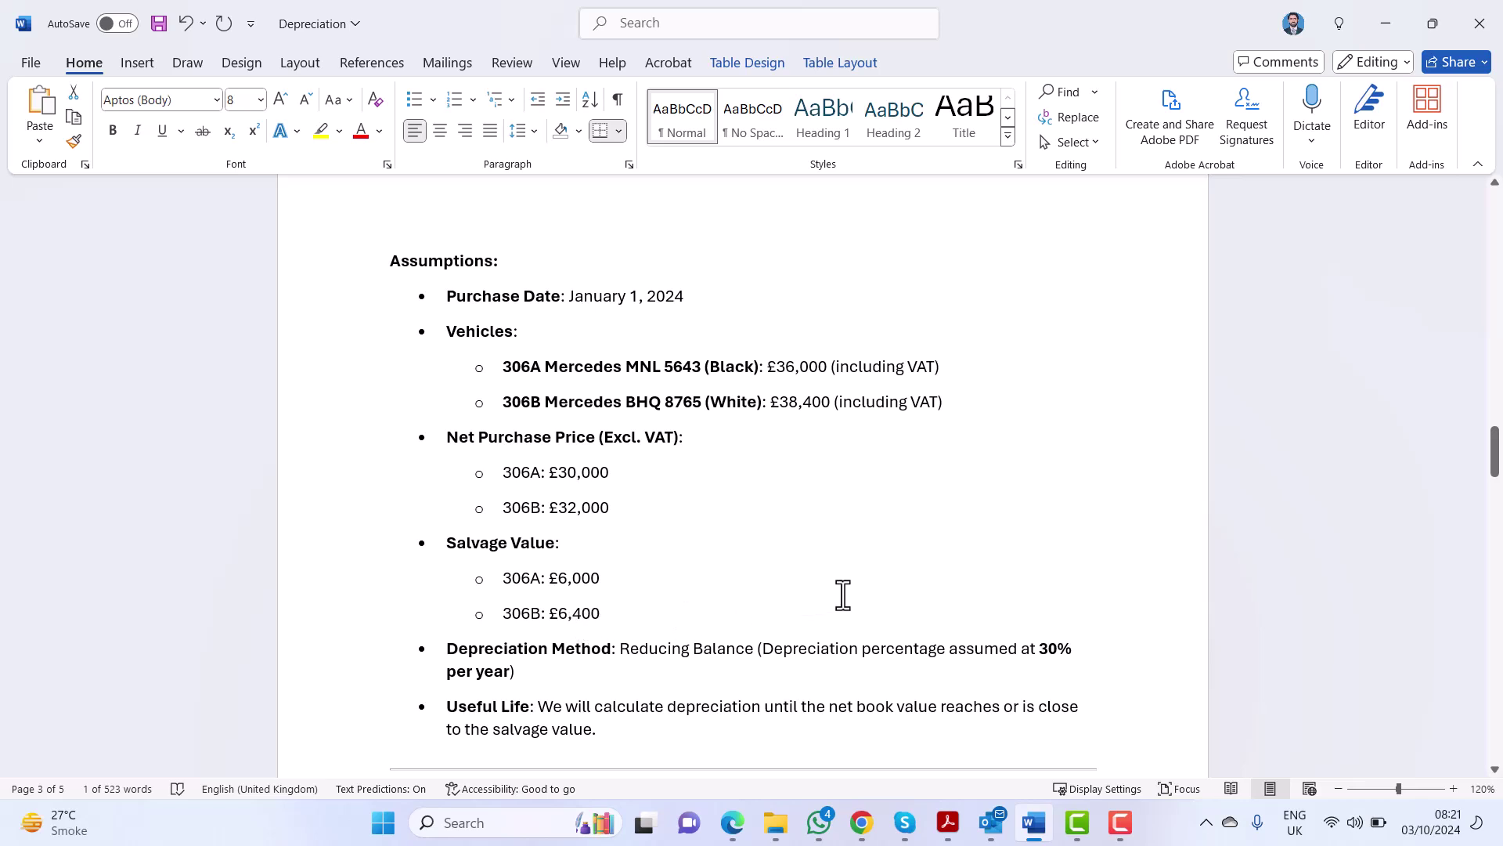
scroll(843, 595, "down", 1)
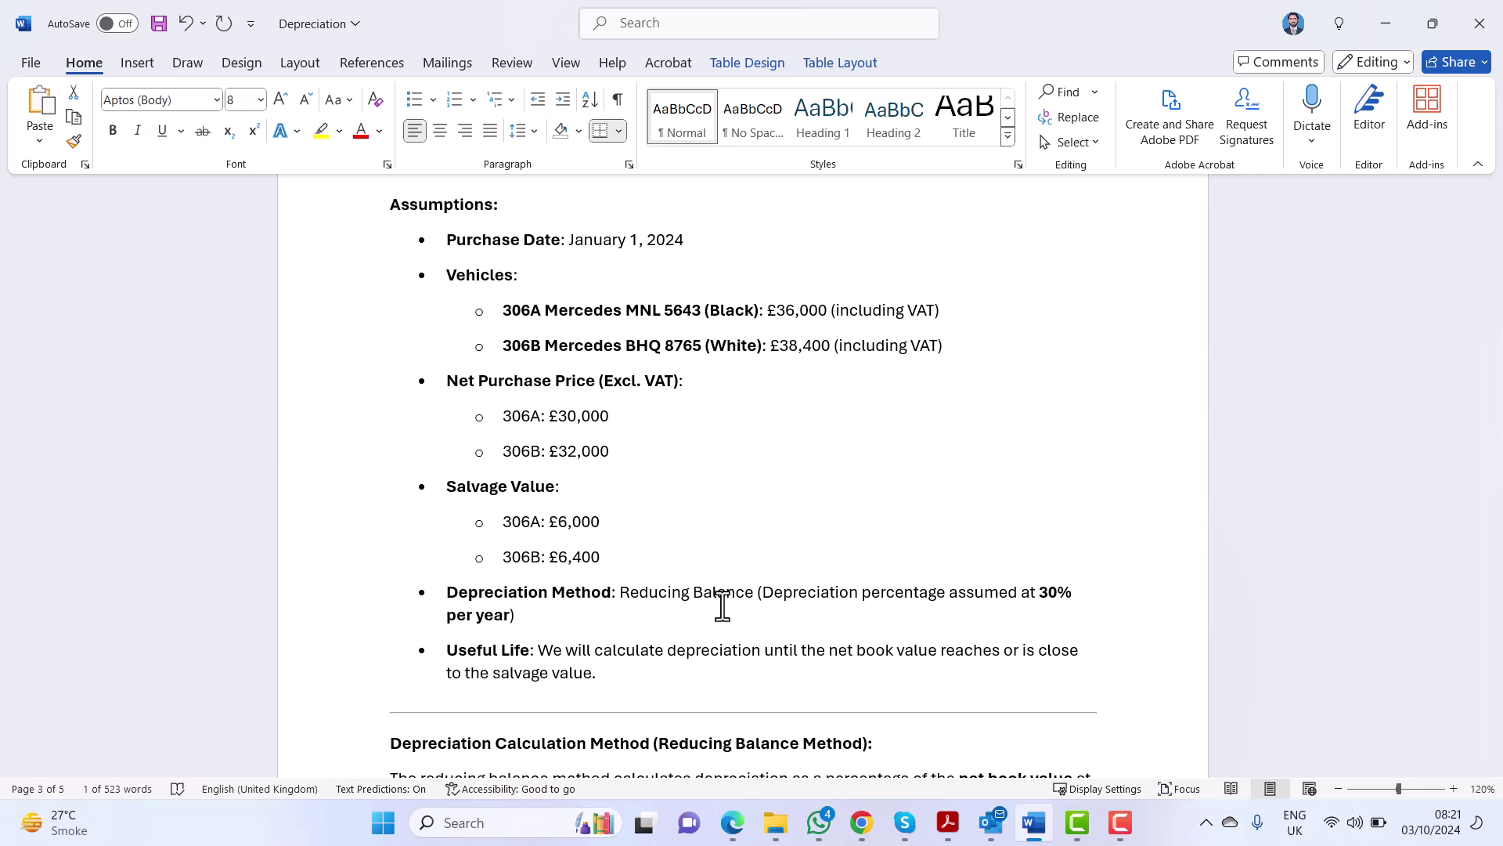
scroll(736, 569, "down", 4)
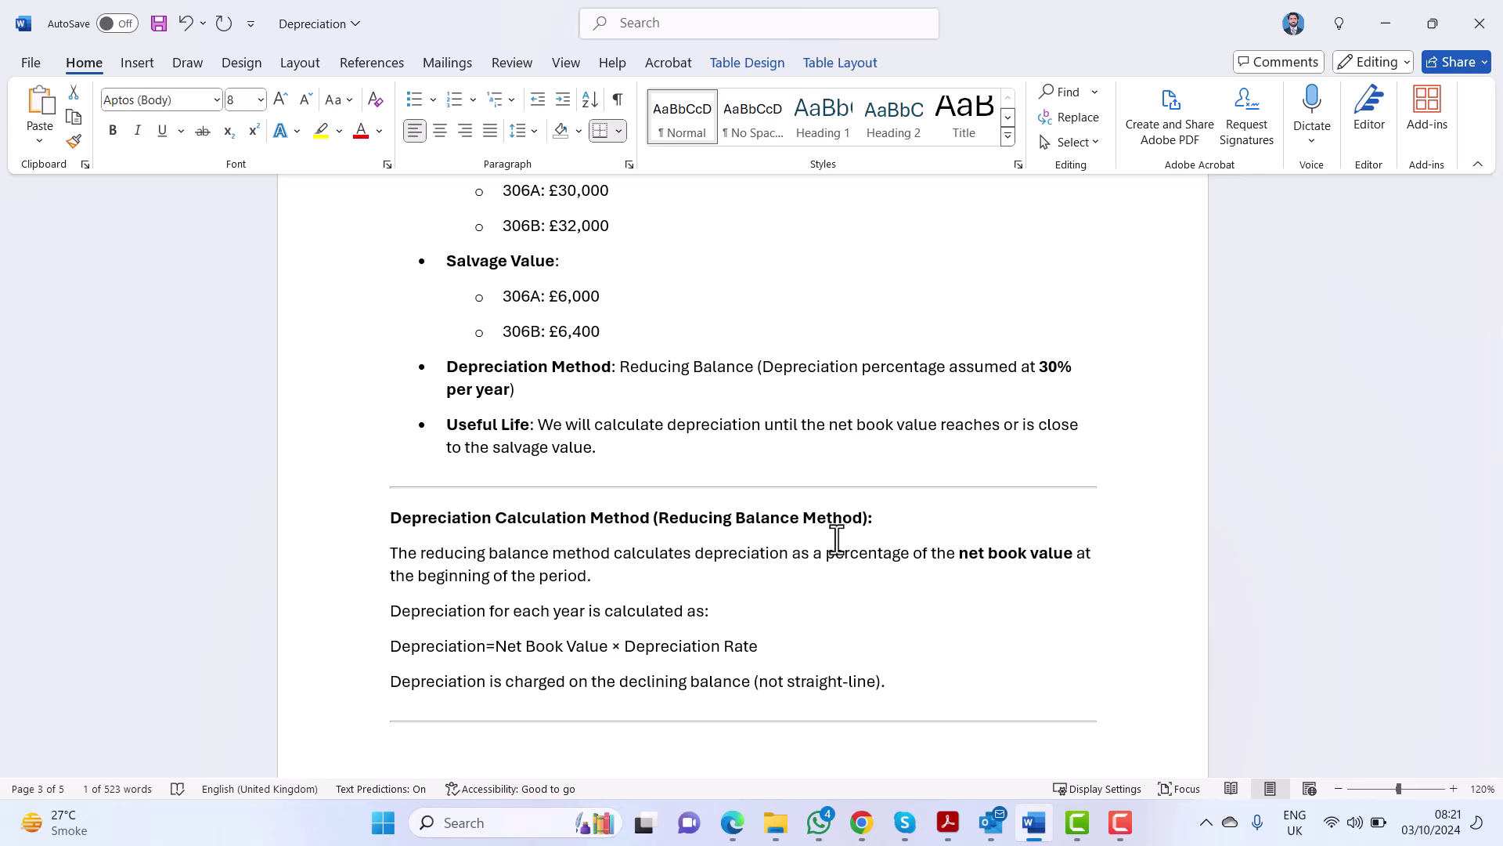
left_click_drag(385, 650, 763, 650)
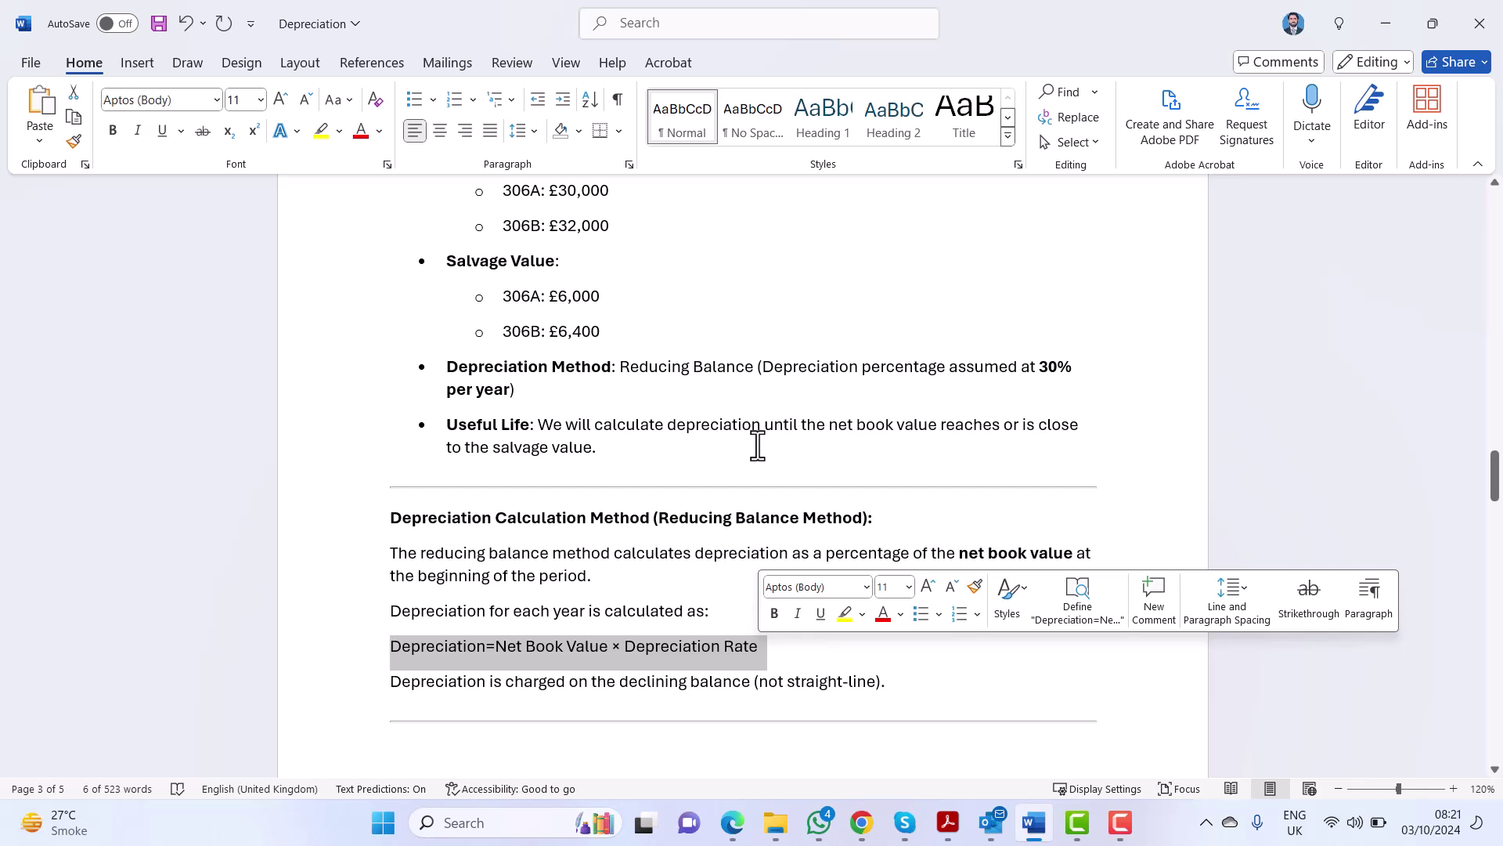
scroll(750, 443, "down", 2)
scroll(750, 443, "down", 1)
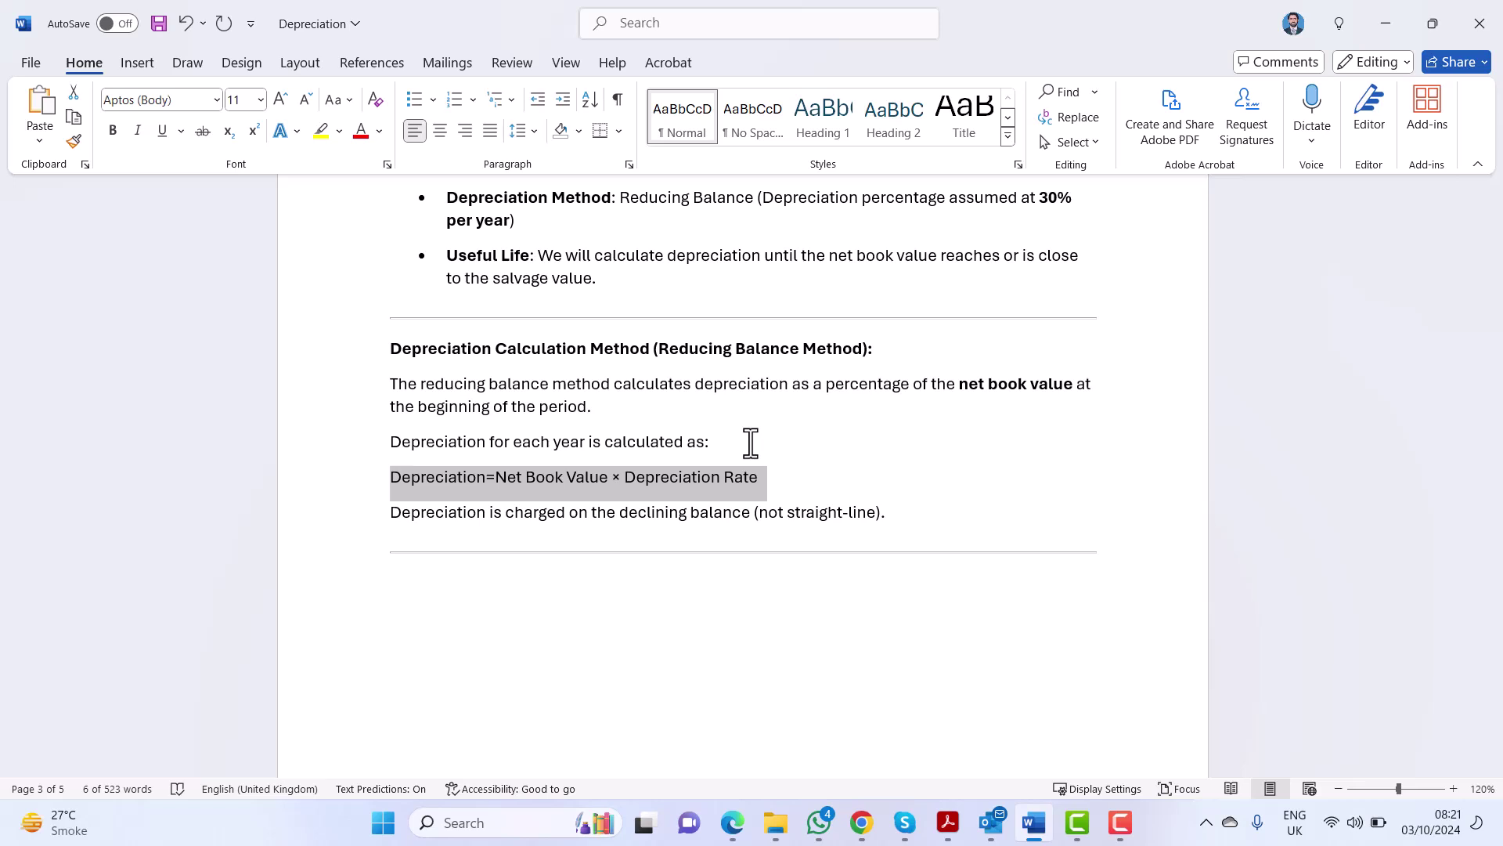
- Examine the 2024 monthly depreciation schedules of the black 306A and white 306B Mercedes in the Word document
scroll(750, 443, "down", 10)
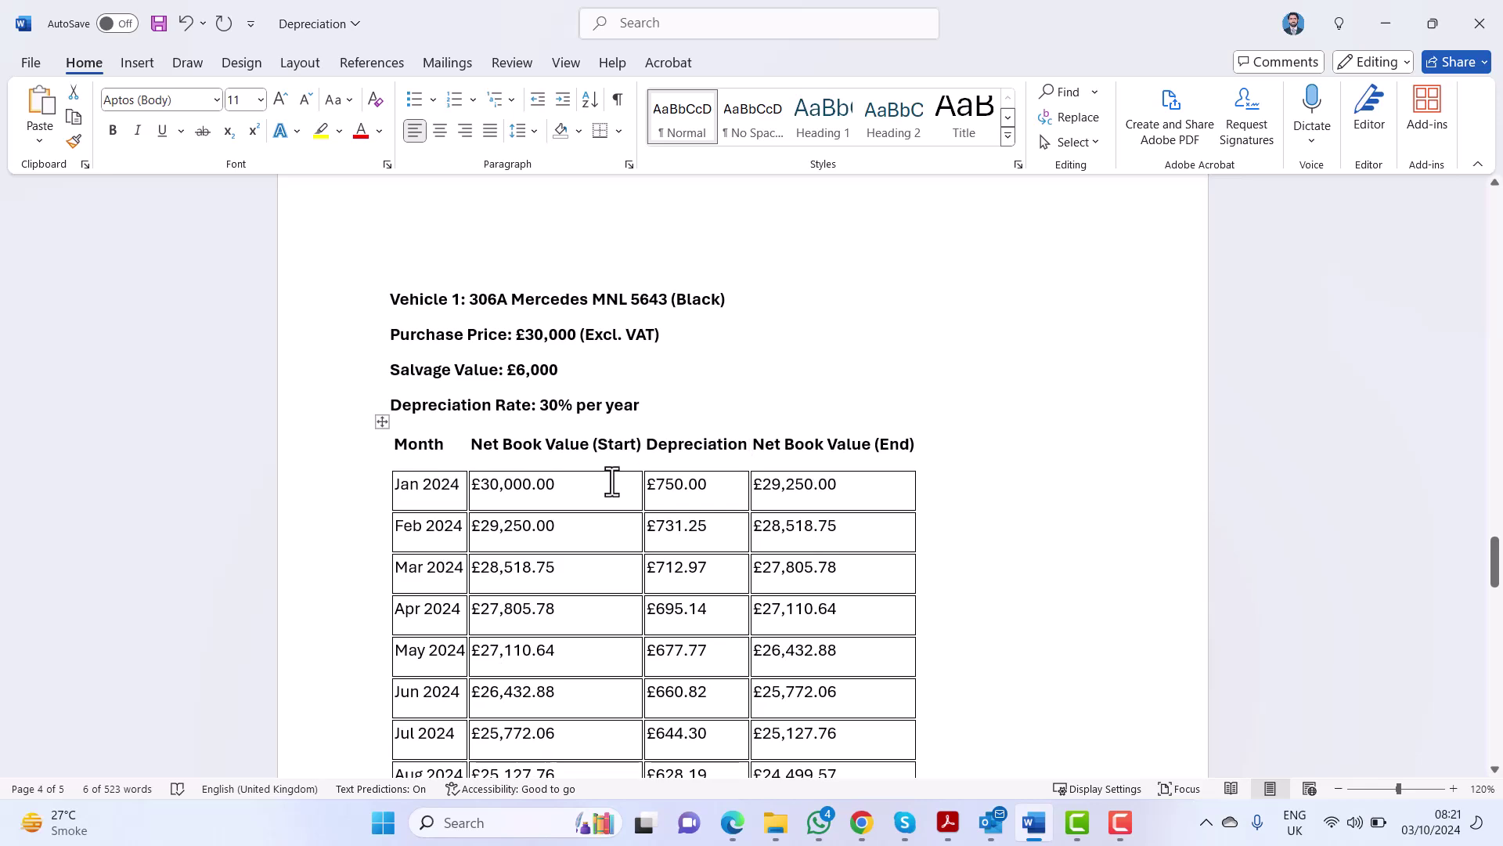
scroll(745, 428, "down", 1)
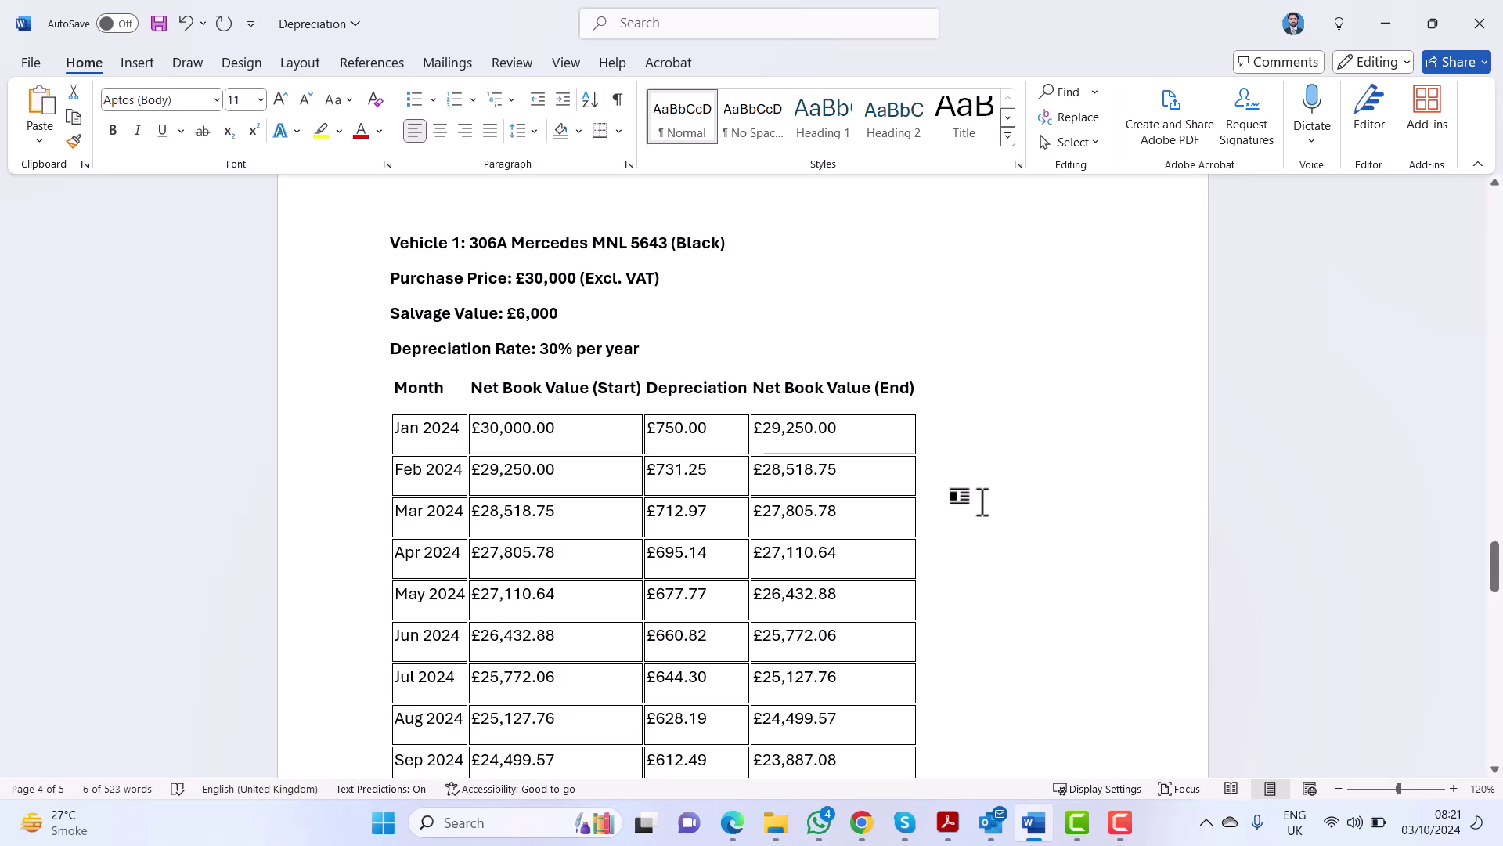
scroll(982, 502, "down", 3)
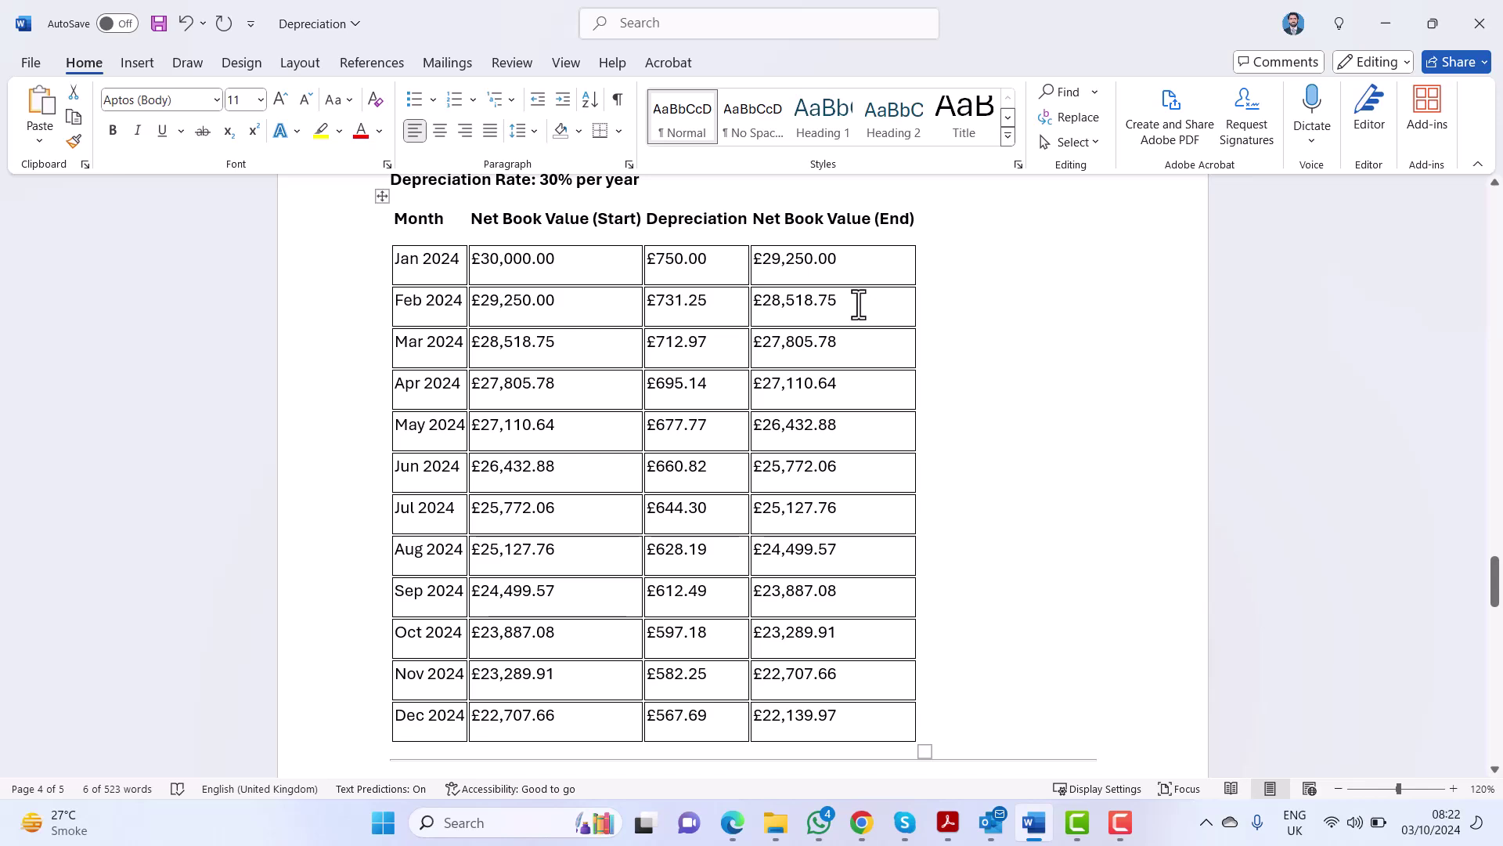
left_click_drag(859, 303, 765, 307)
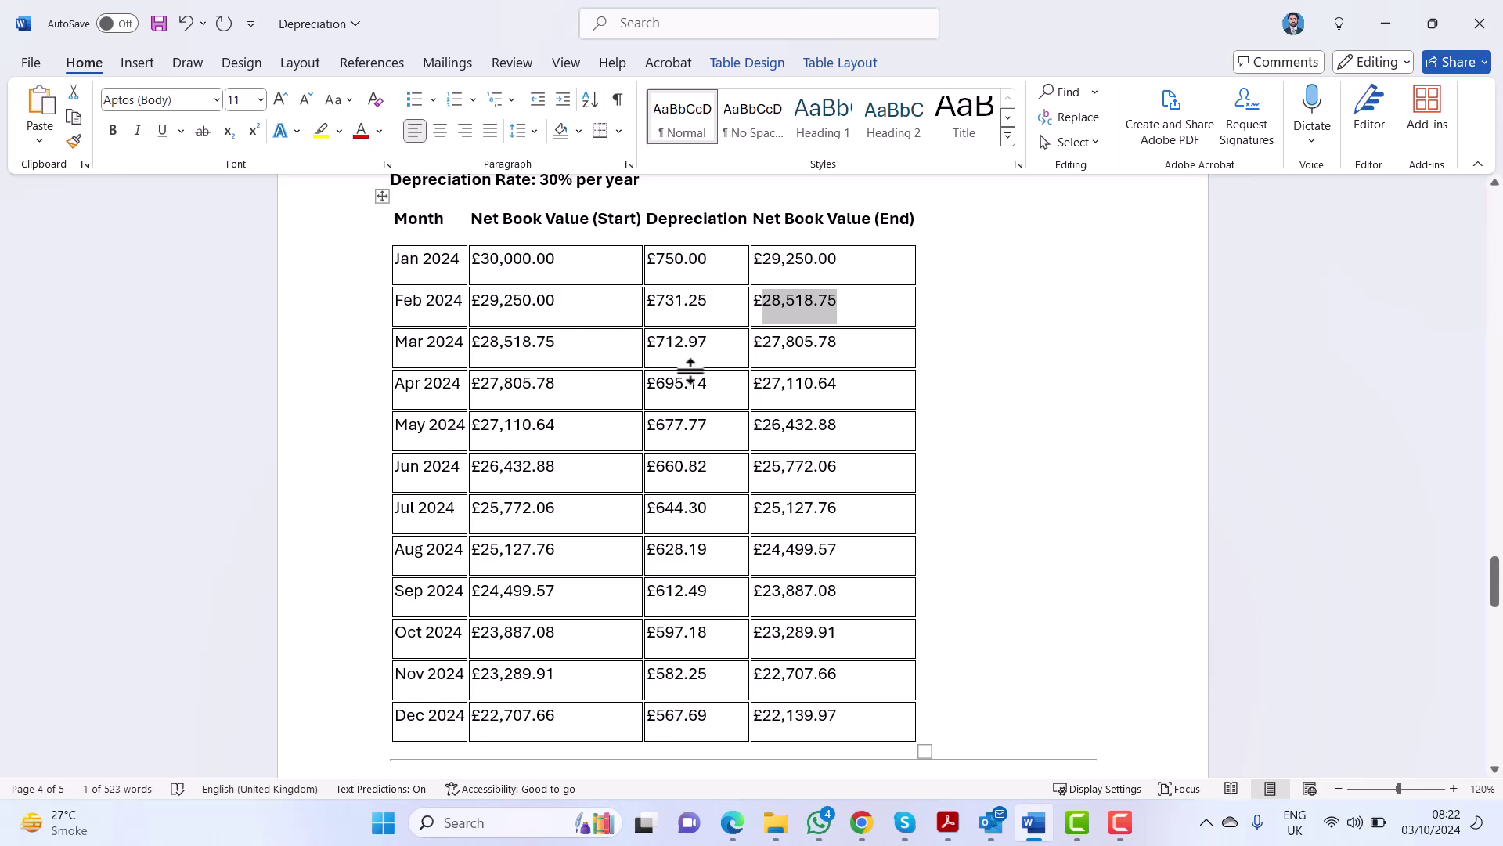
scroll(690, 371, "down", 10)
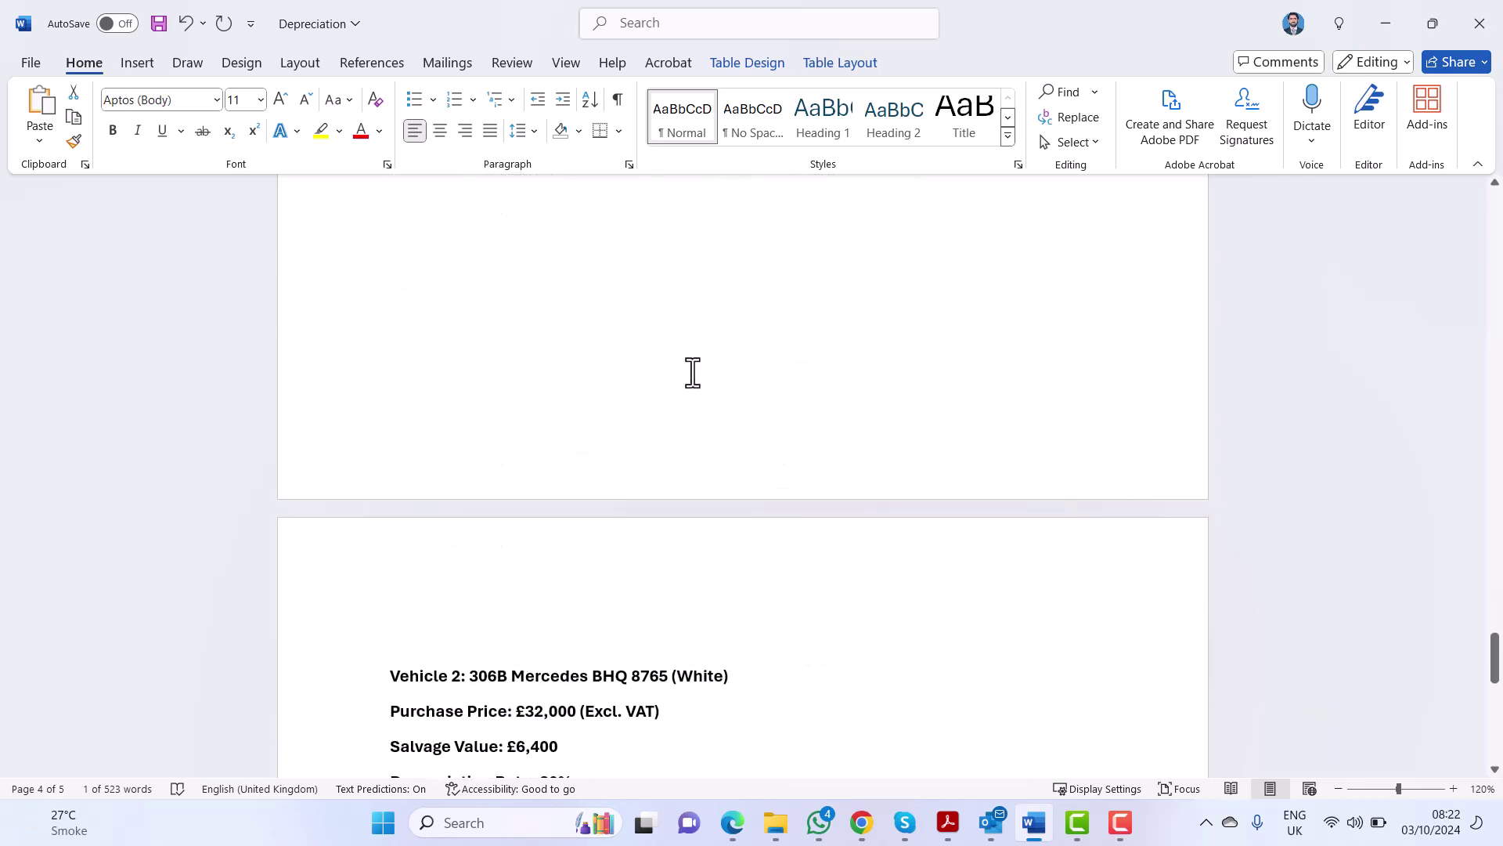
scroll(692, 371, "down", 10)
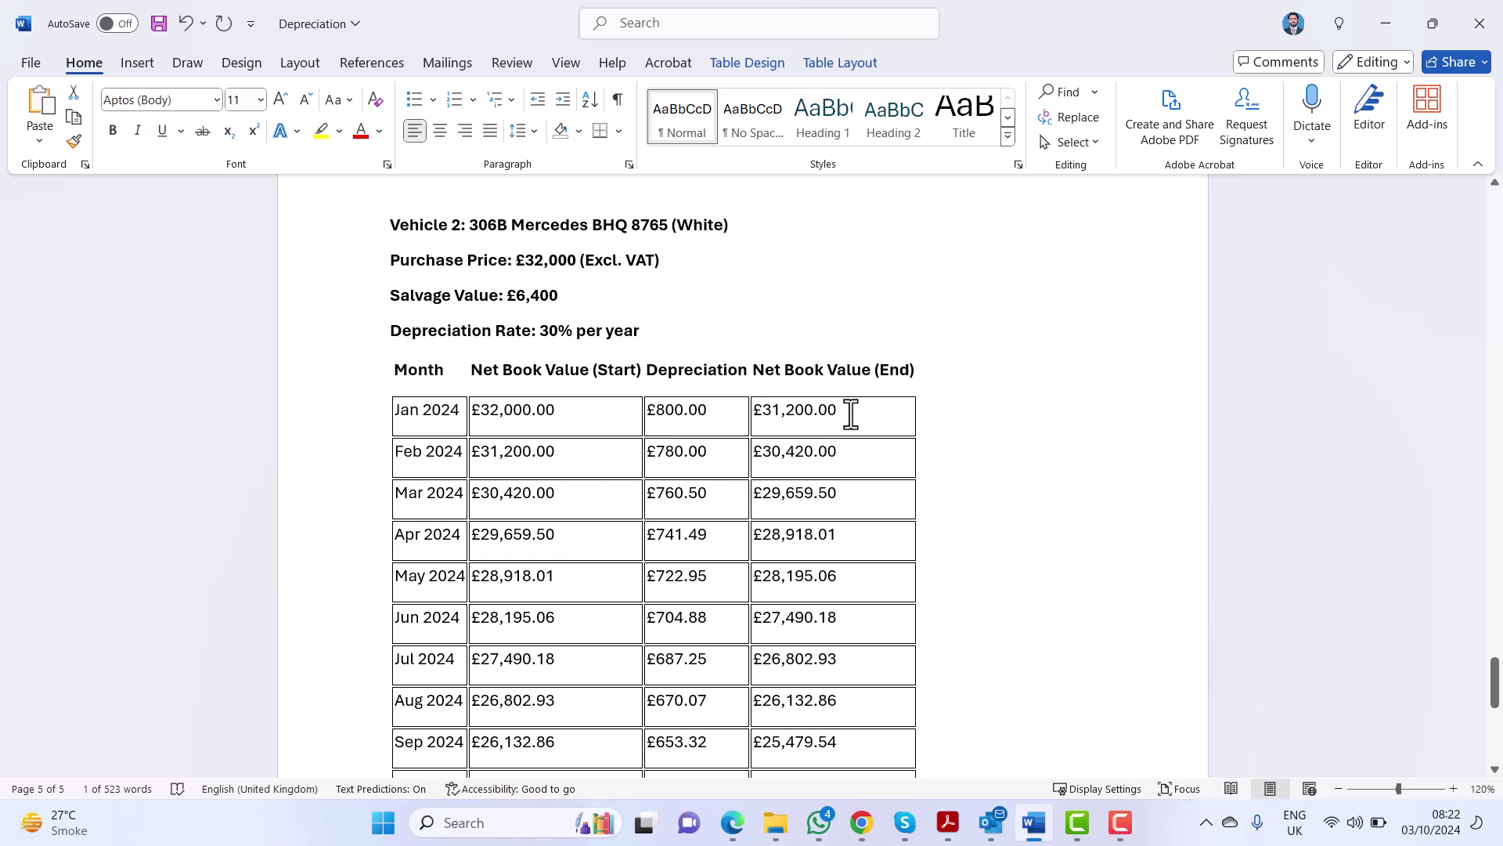
left_click_drag(852, 413, 766, 415)
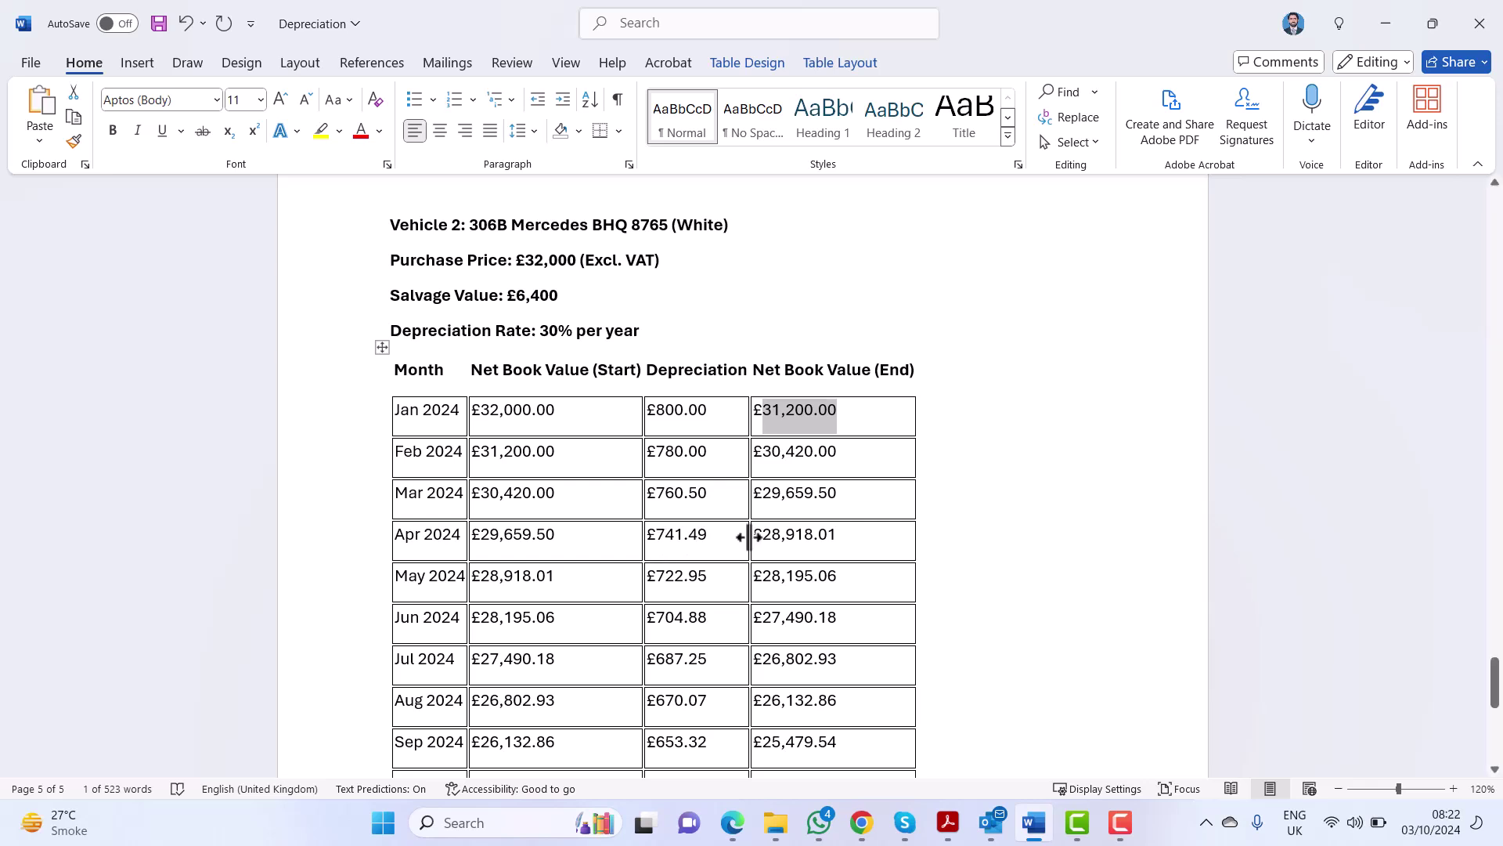
scroll(717, 540, "up", 3)
scroll(717, 538, "up", 10)
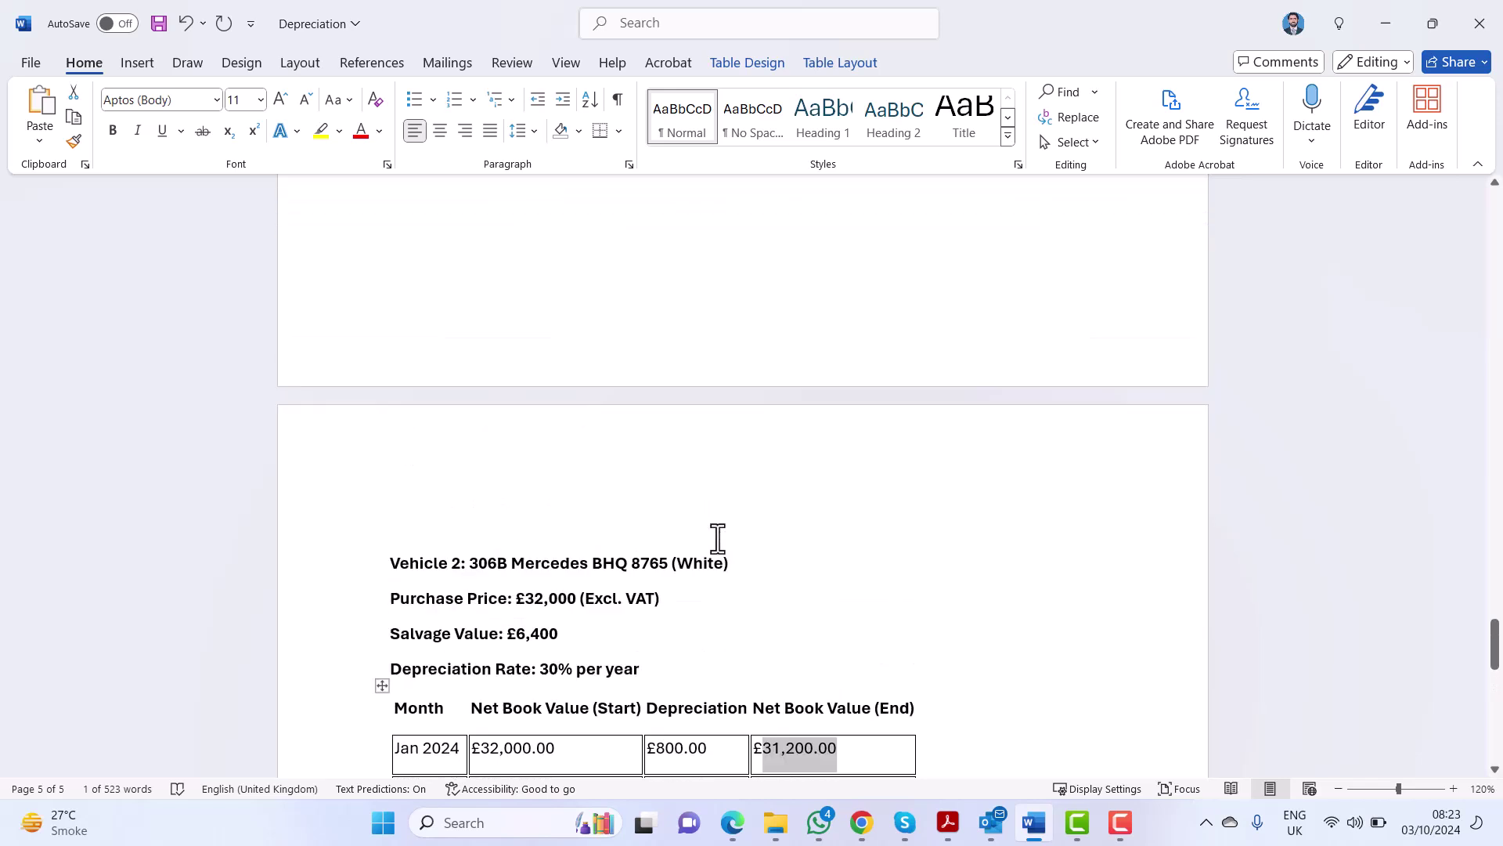
scroll(717, 539, "up", 4)
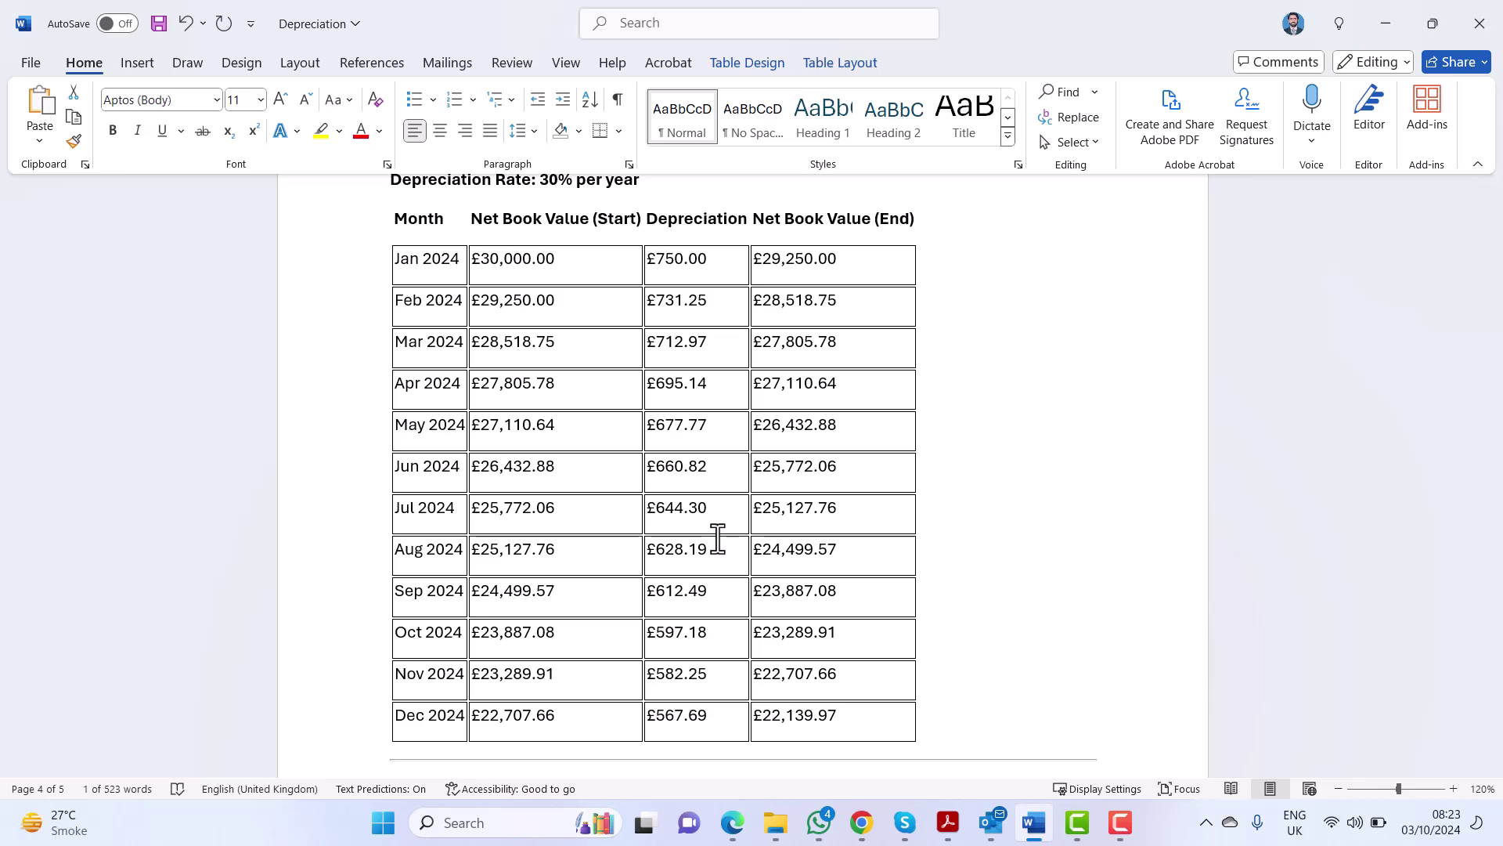
- Switch to the blank journal entry in QuickBooks and set its journal date to 31/01/2024
left_click(732, 822)
left_click(426, 2)
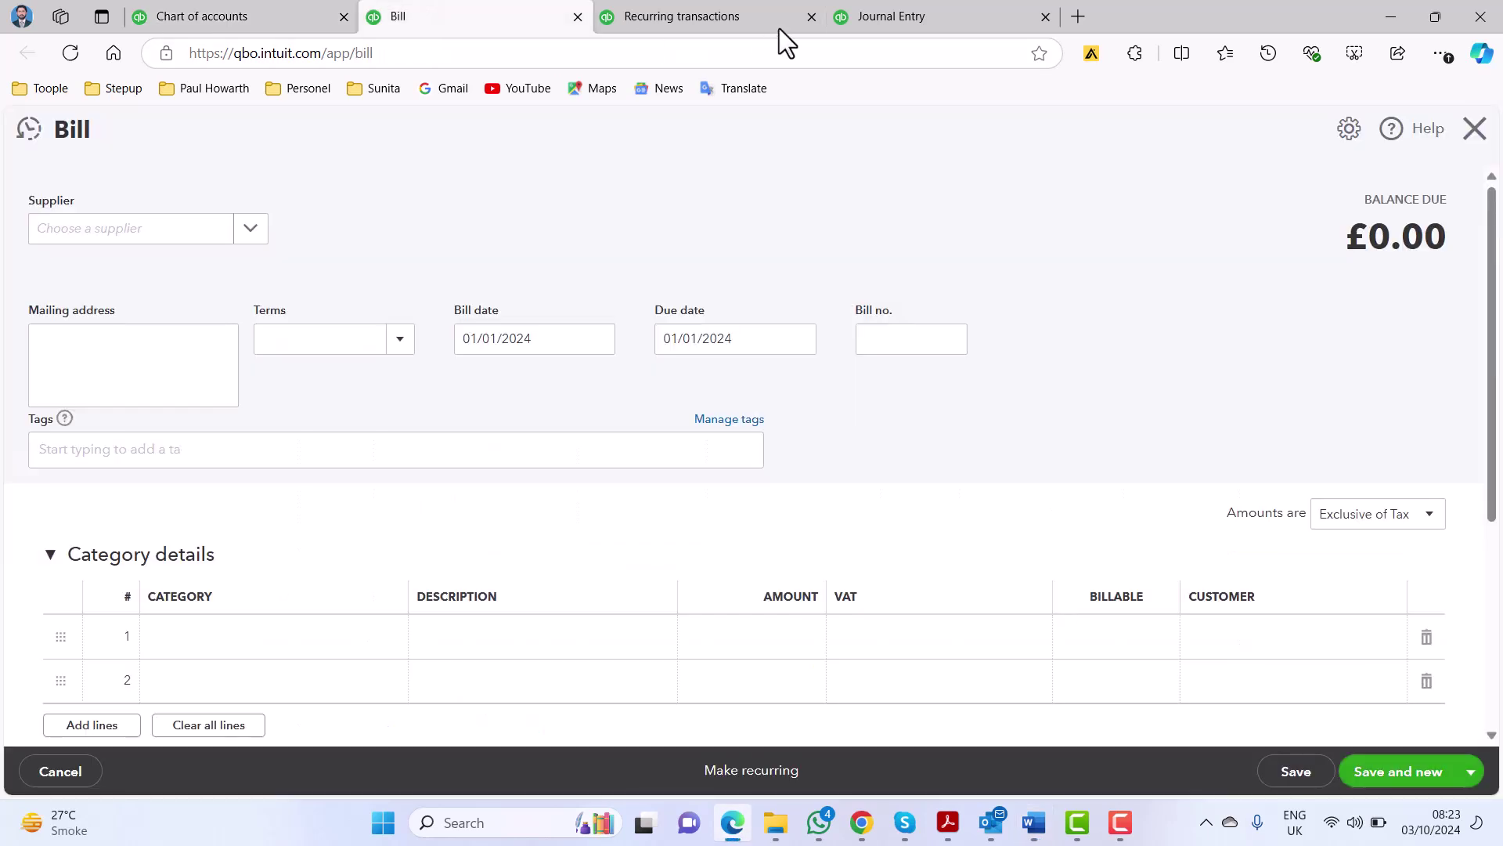
left_click(902, 19)
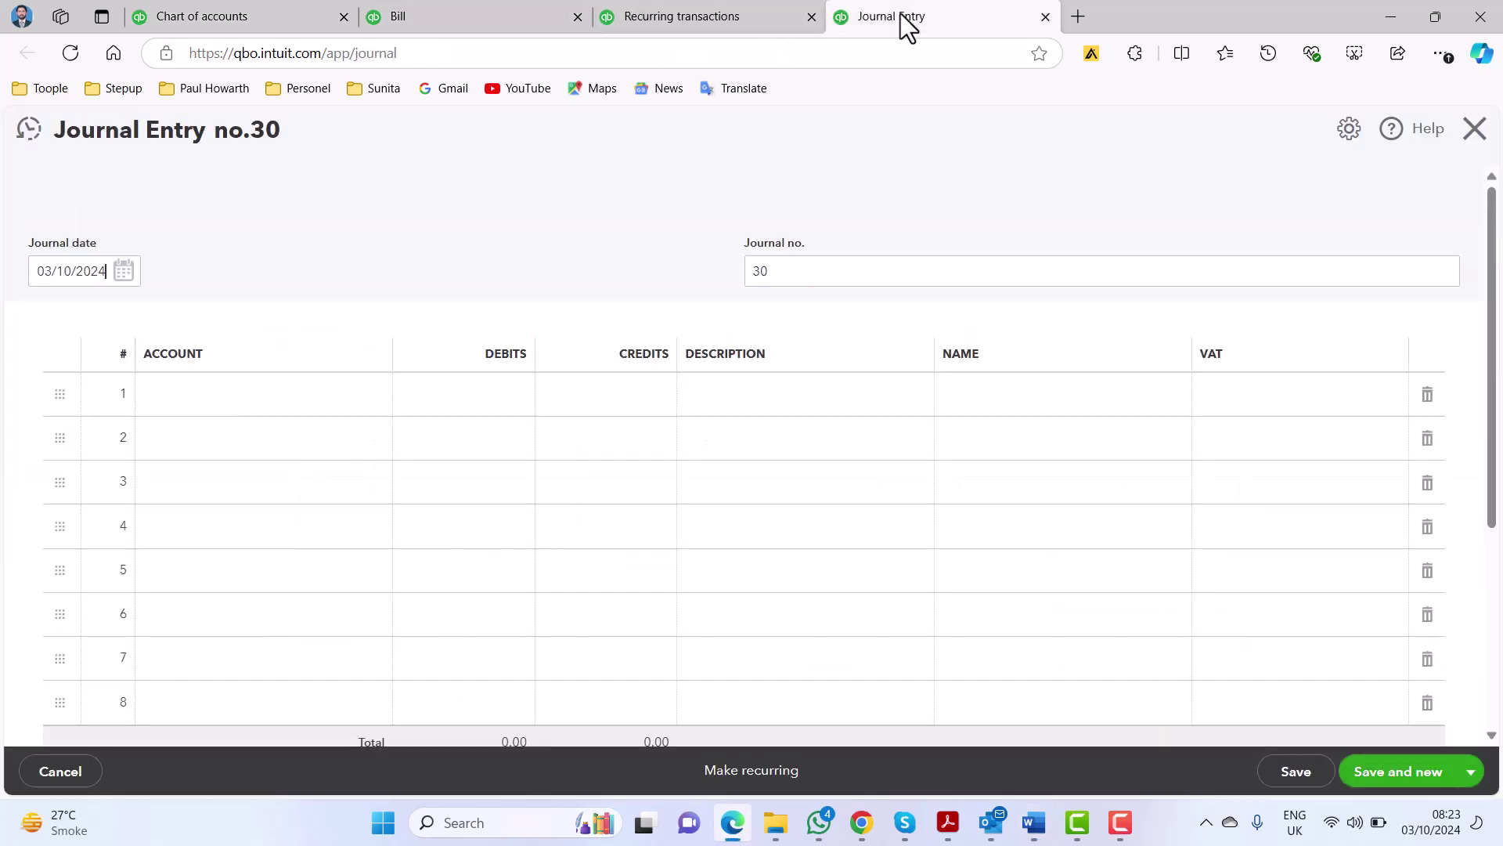
left_click(126, 272)
left_click(50, 319)
left_click(49, 320)
left_click(49, 320)
left_click(49, 319)
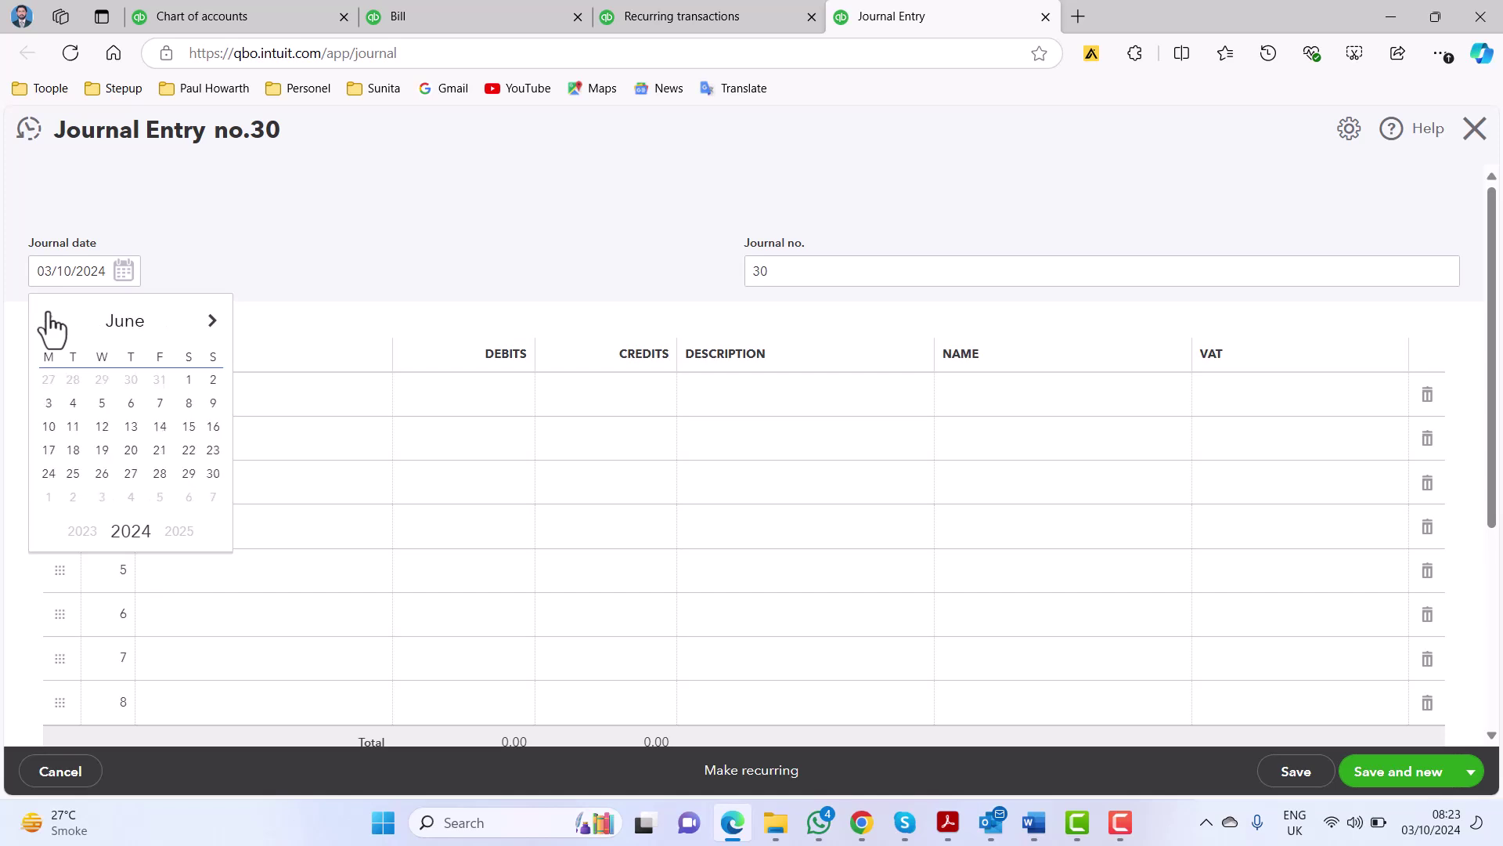
left_click(50, 319)
left_click(49, 319)
left_click(49, 319)
left_click(49, 320)
left_click(50, 319)
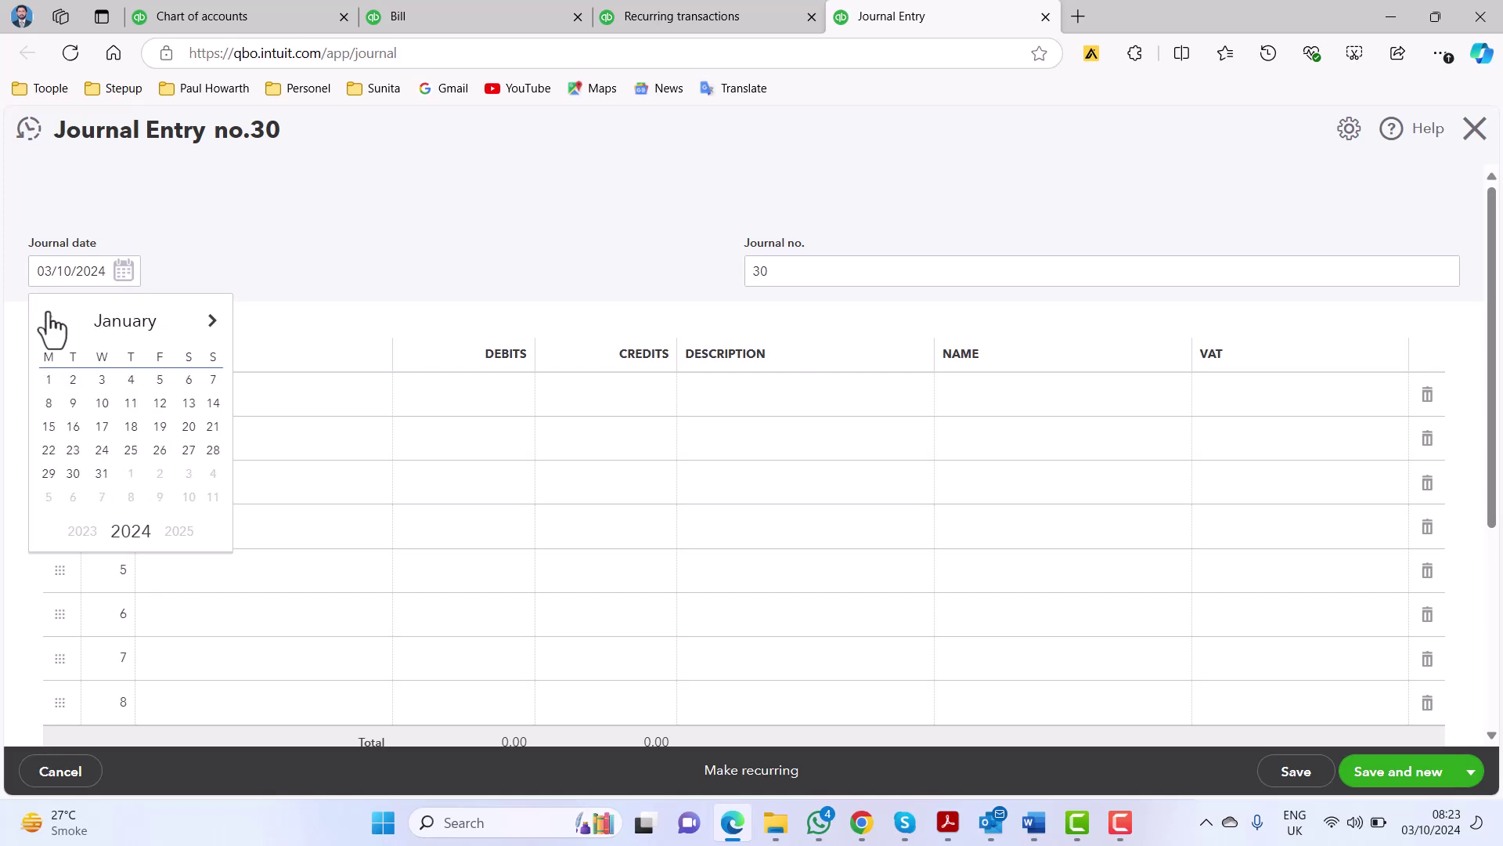
left_click(104, 474)
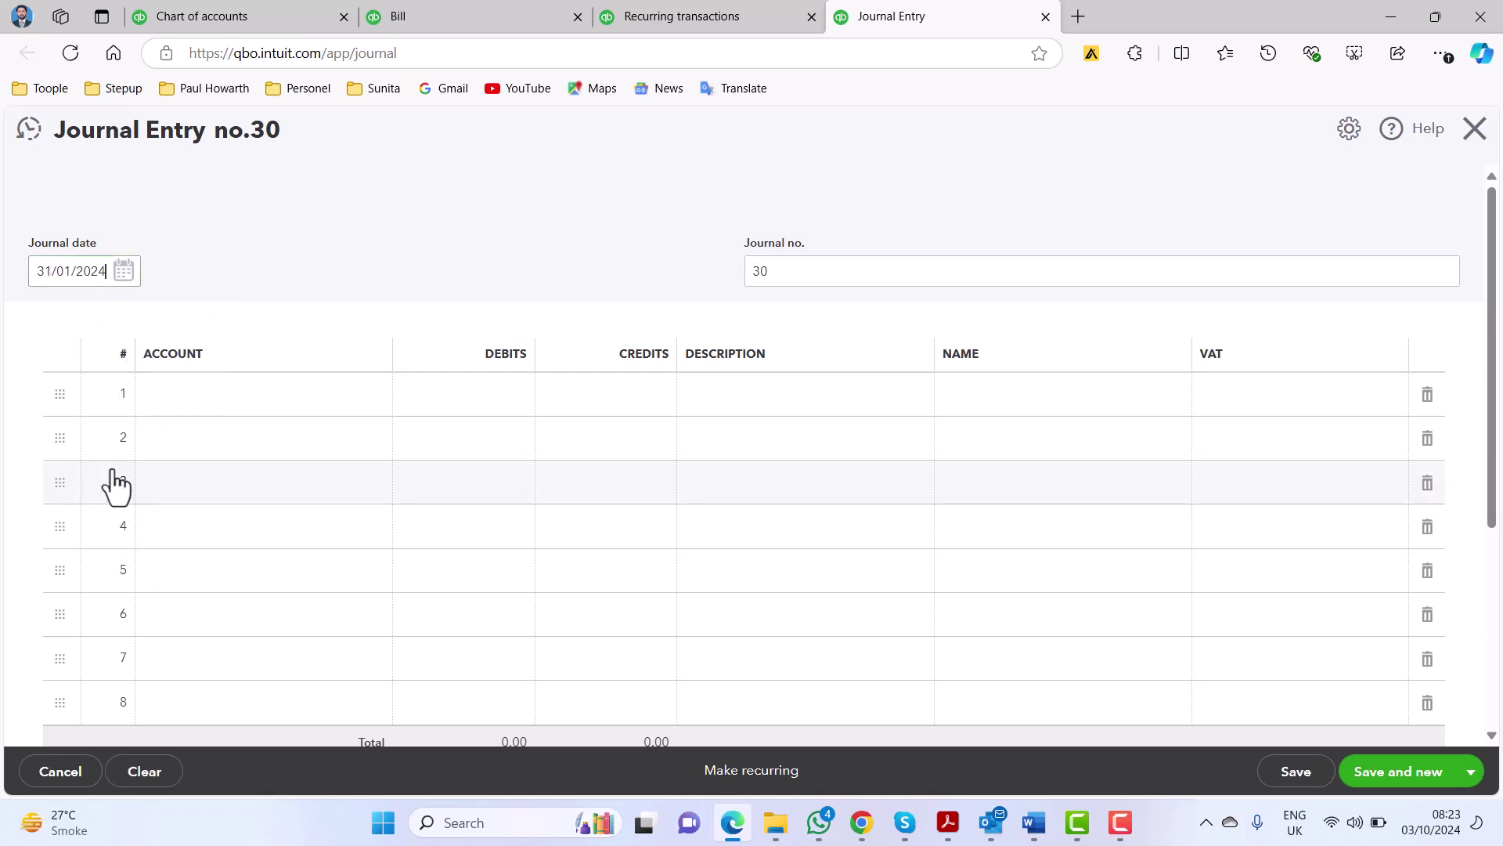
- Set the account of the journal's first line to 1001 Depreciation Expense
left_click(280, 413)
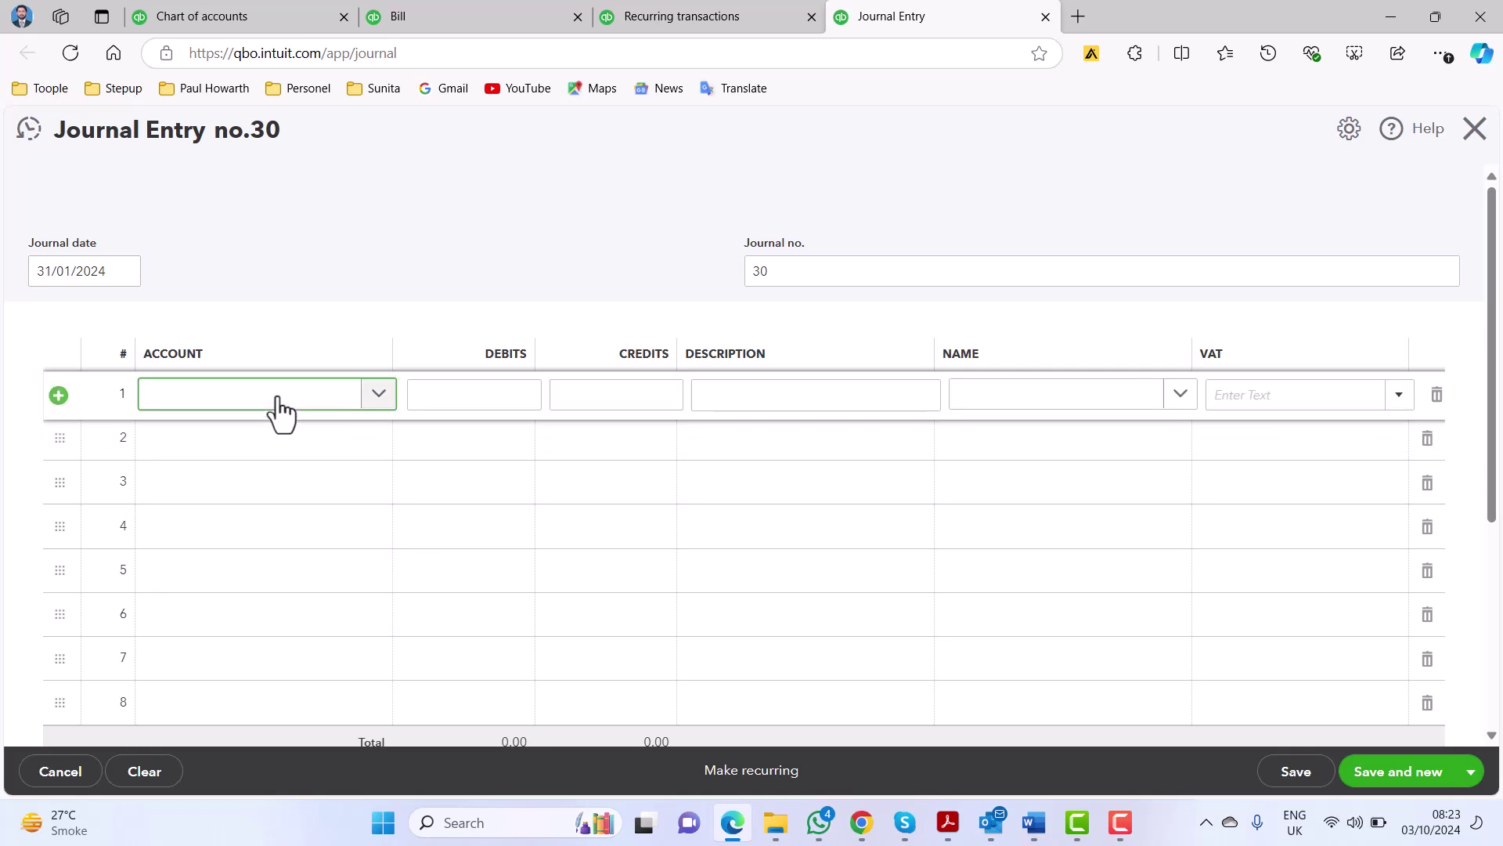
type("Depre")
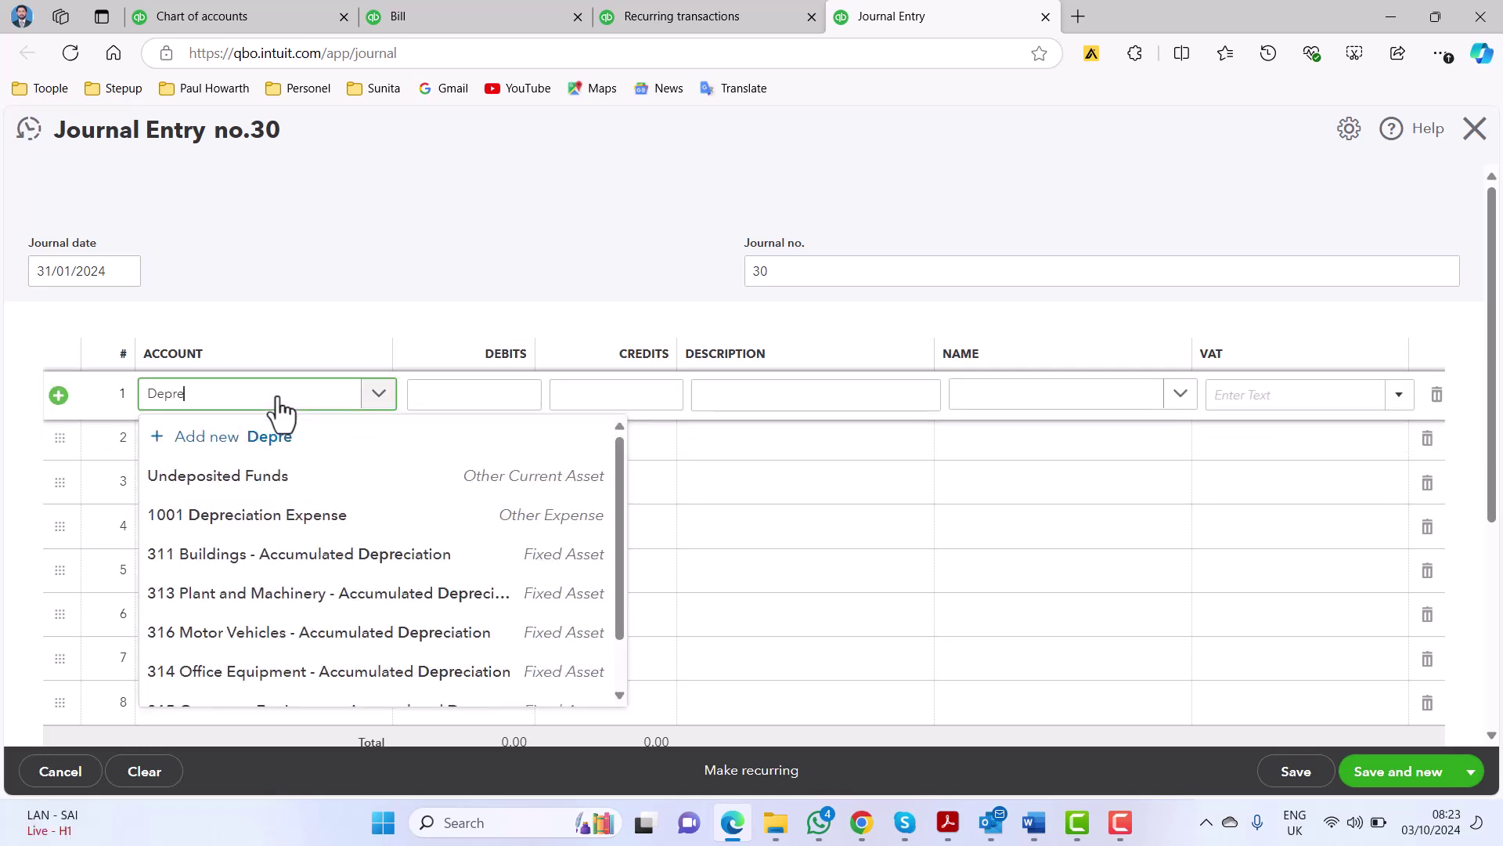
type("c")
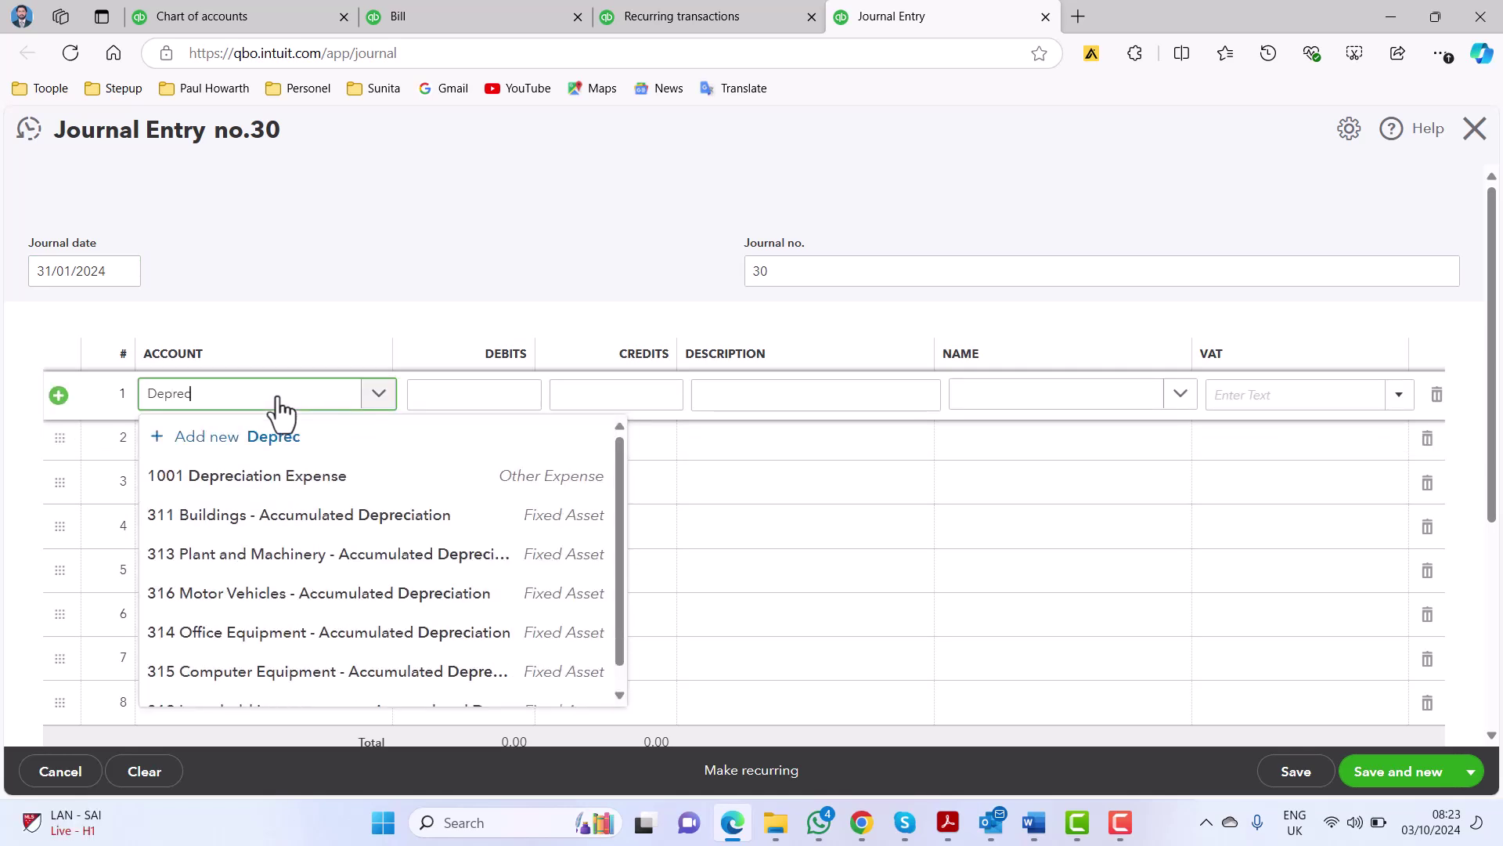
left_click(292, 476)
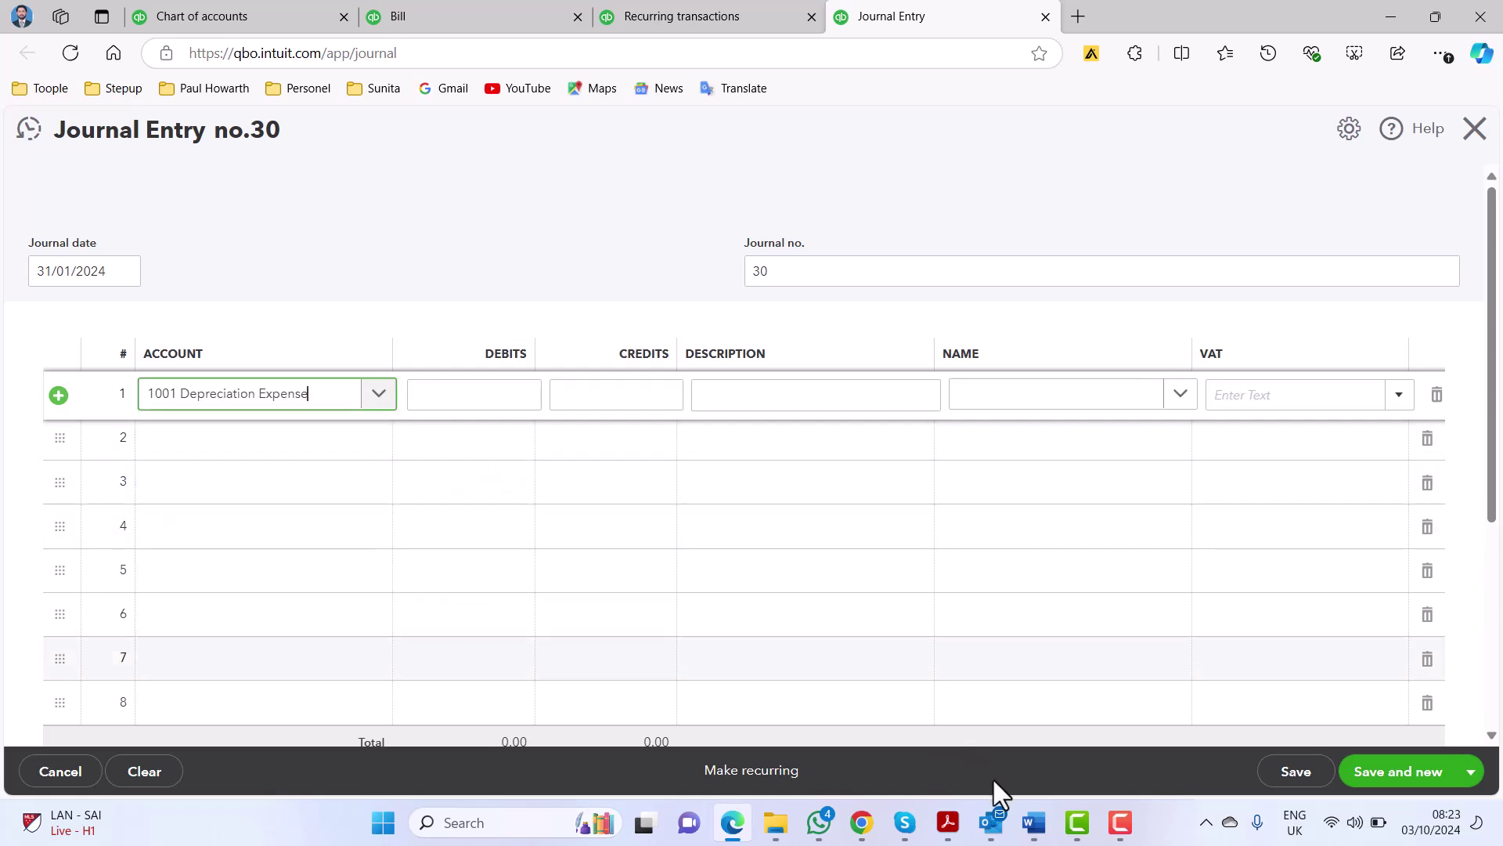
- Switch to the Depreciation document in Word and read the January 2024 depreciation of both Mercedes vehicles
mouse_move(1032, 829)
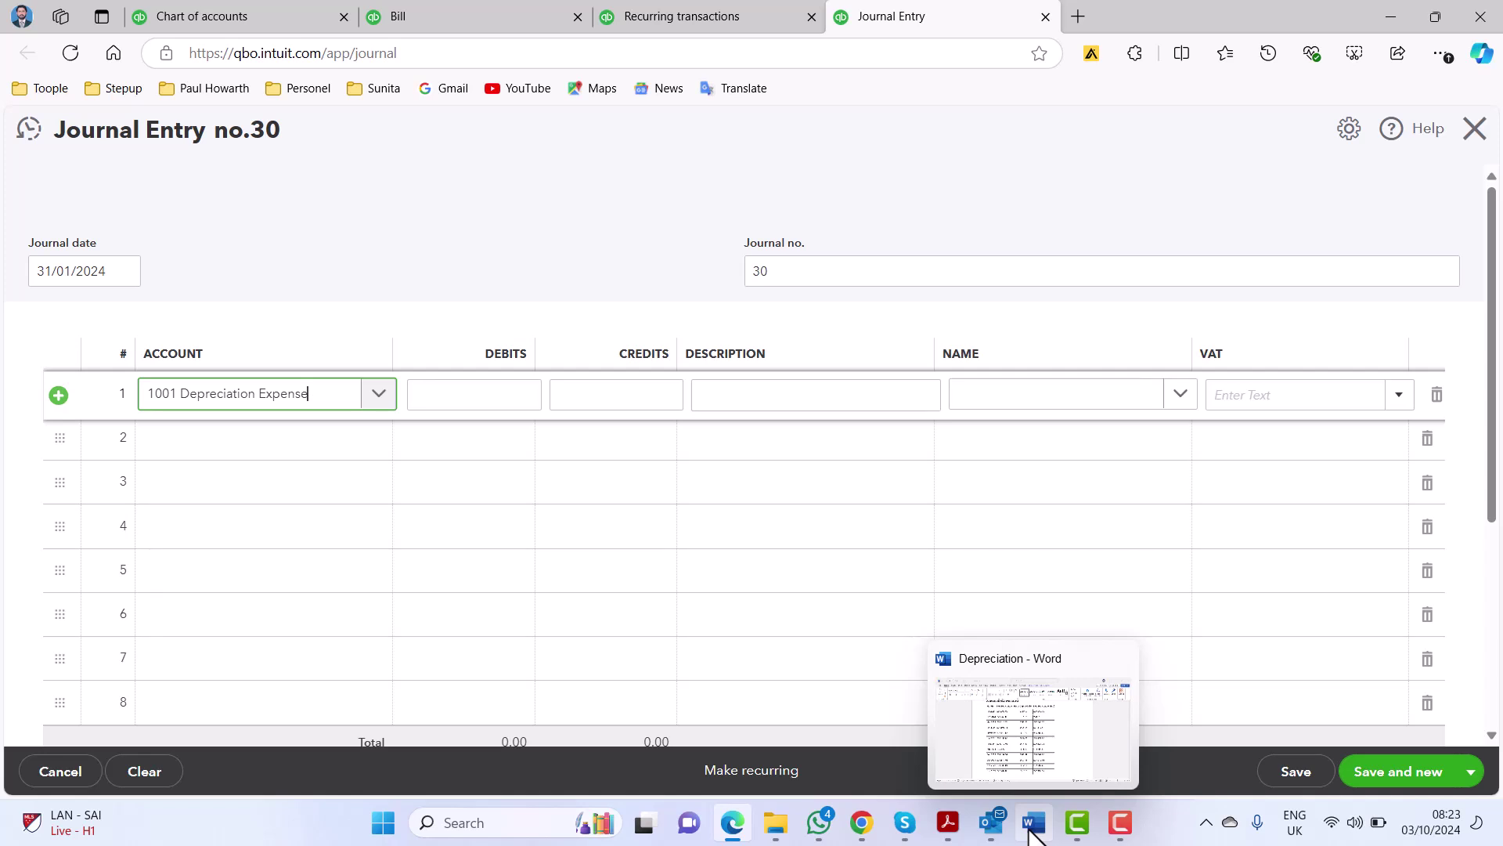
left_click(1032, 828)
scroll(718, 360, "up", 1)
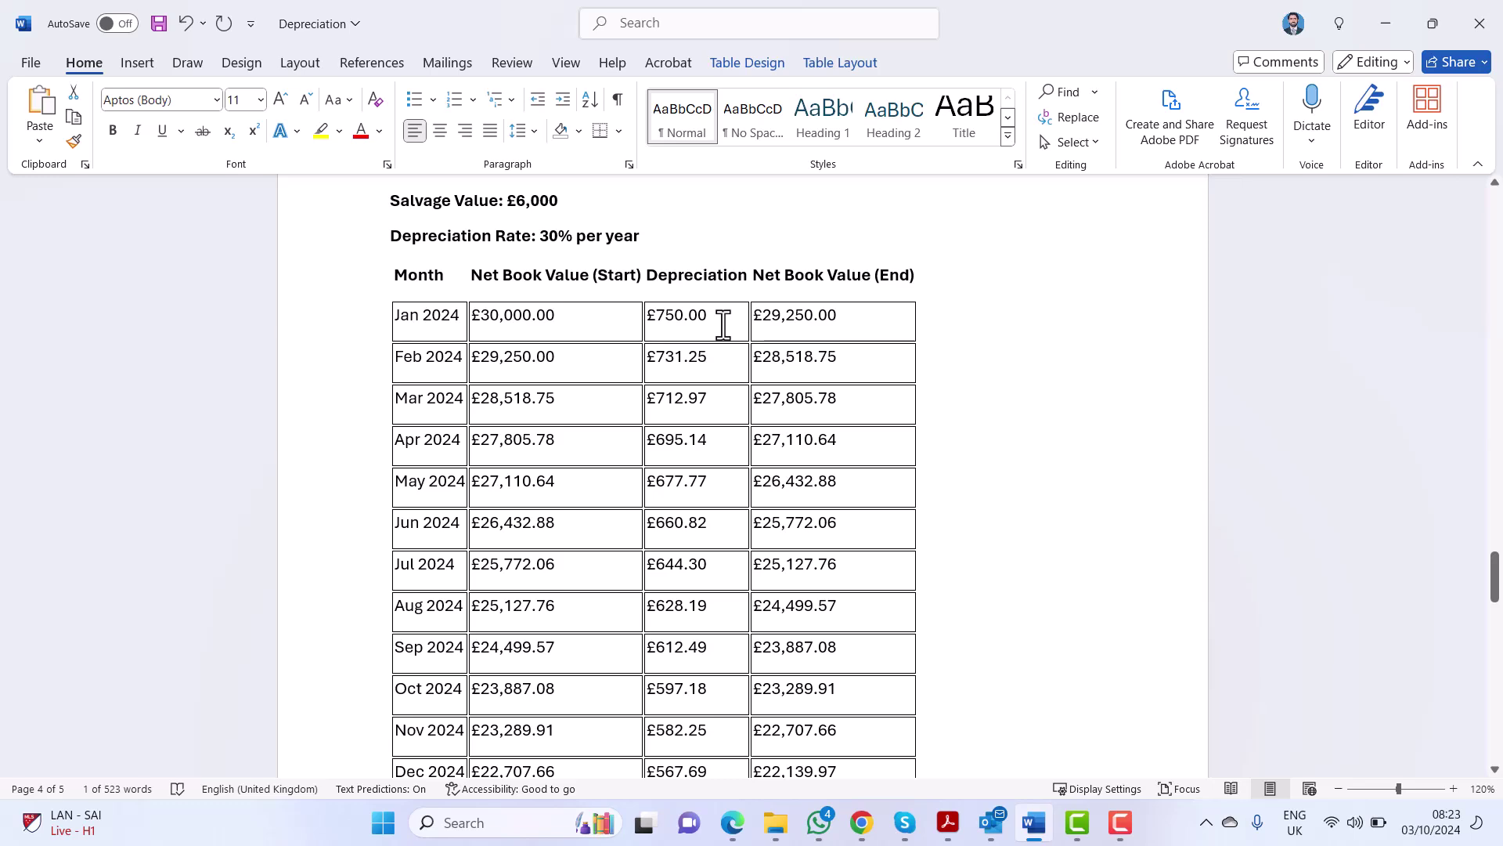
scroll(710, 388, "down", 1)
scroll(710, 388, "down", 15)
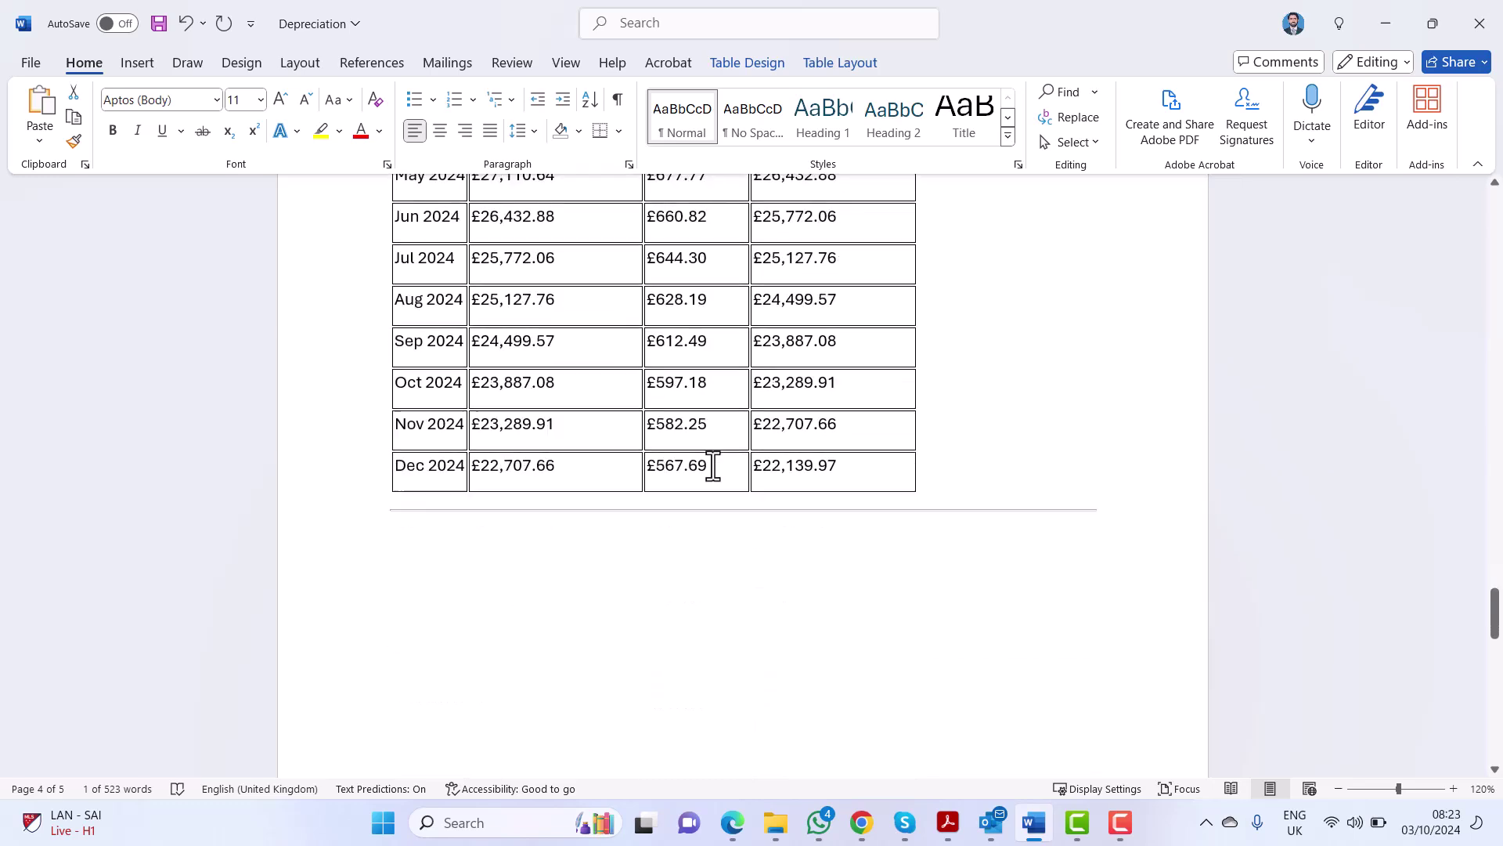
scroll(713, 466, "down", 2)
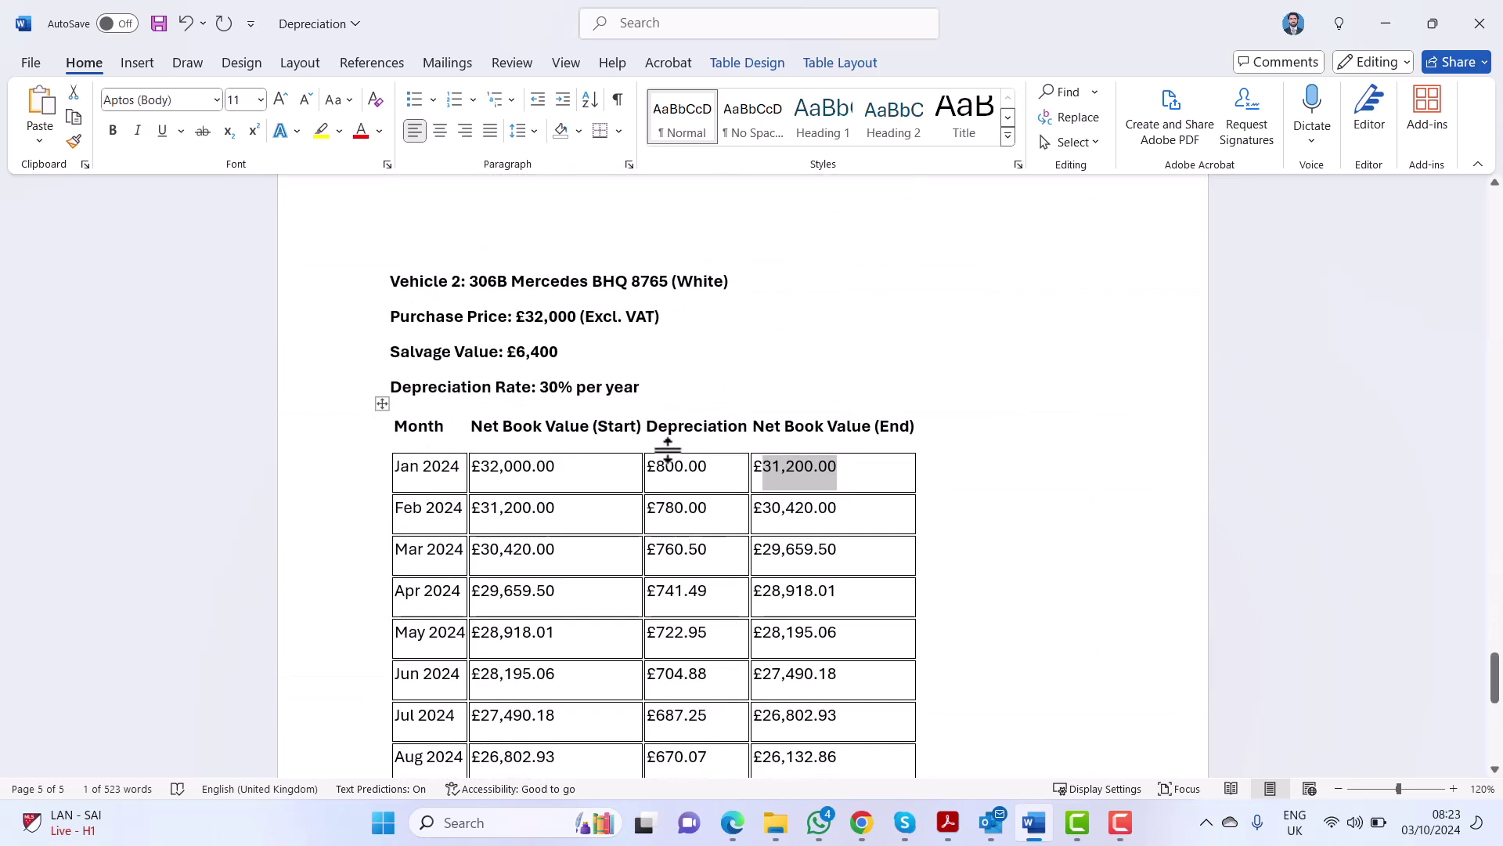
- Return to the QuickBooks journal and debit 1,550 on the first line with the description "Depreciation Expense for Vehicle"
key("alt+Tab")
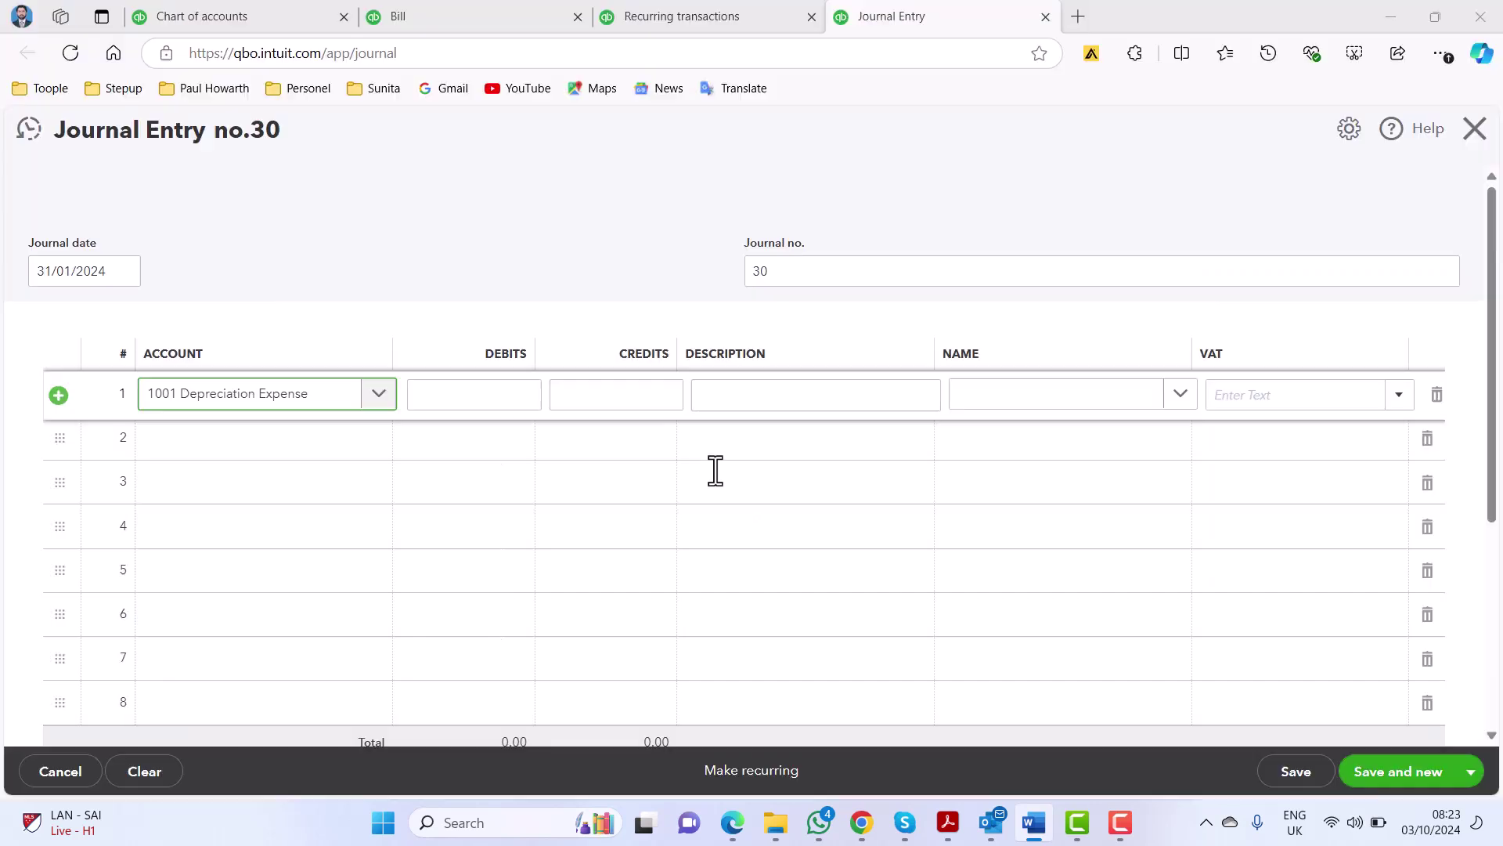
left_click(501, 406)
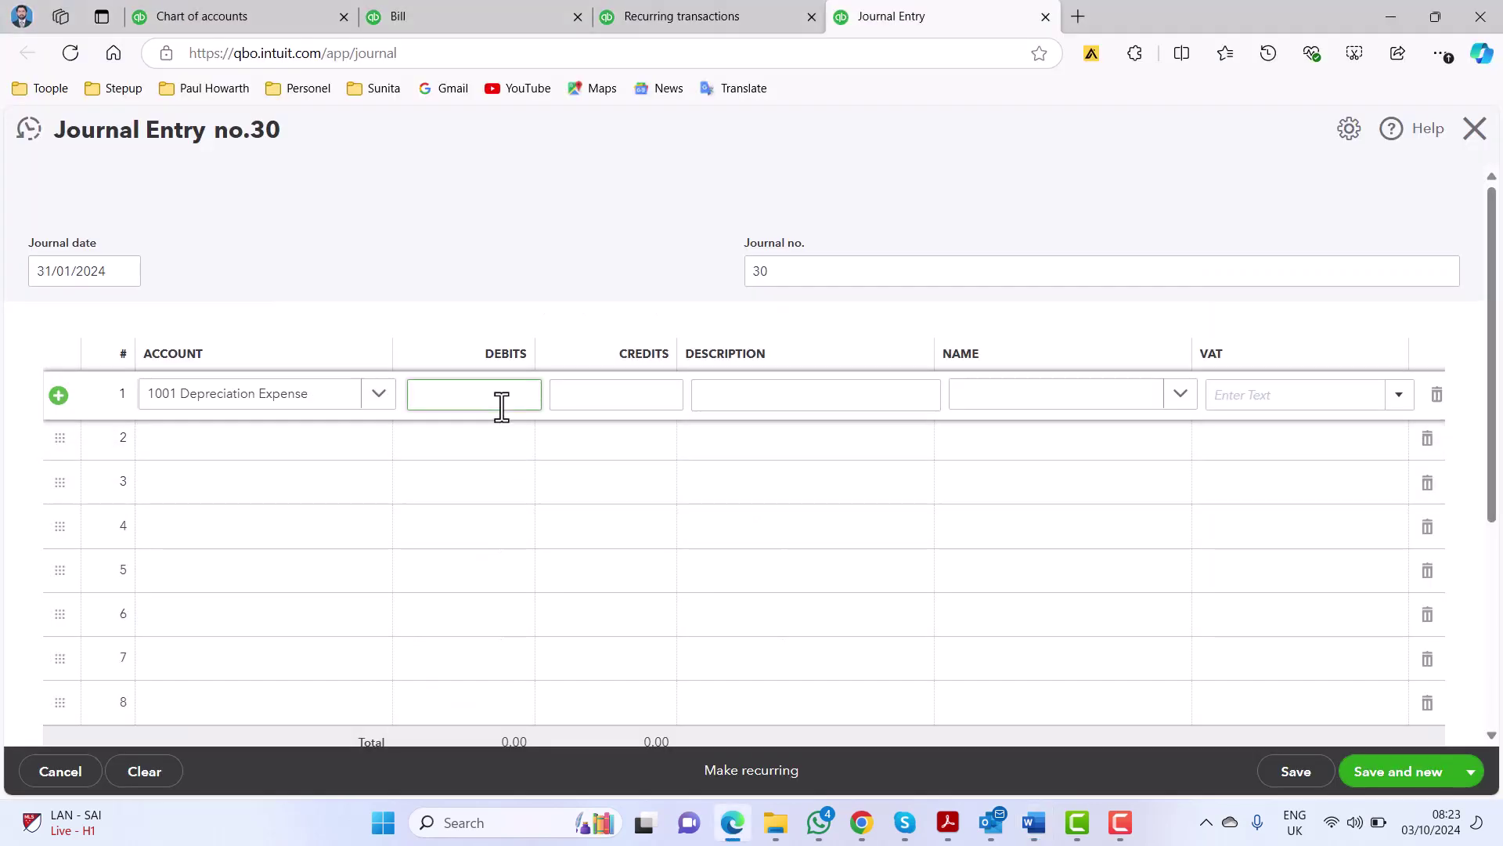
type("1550")
key("Tab")
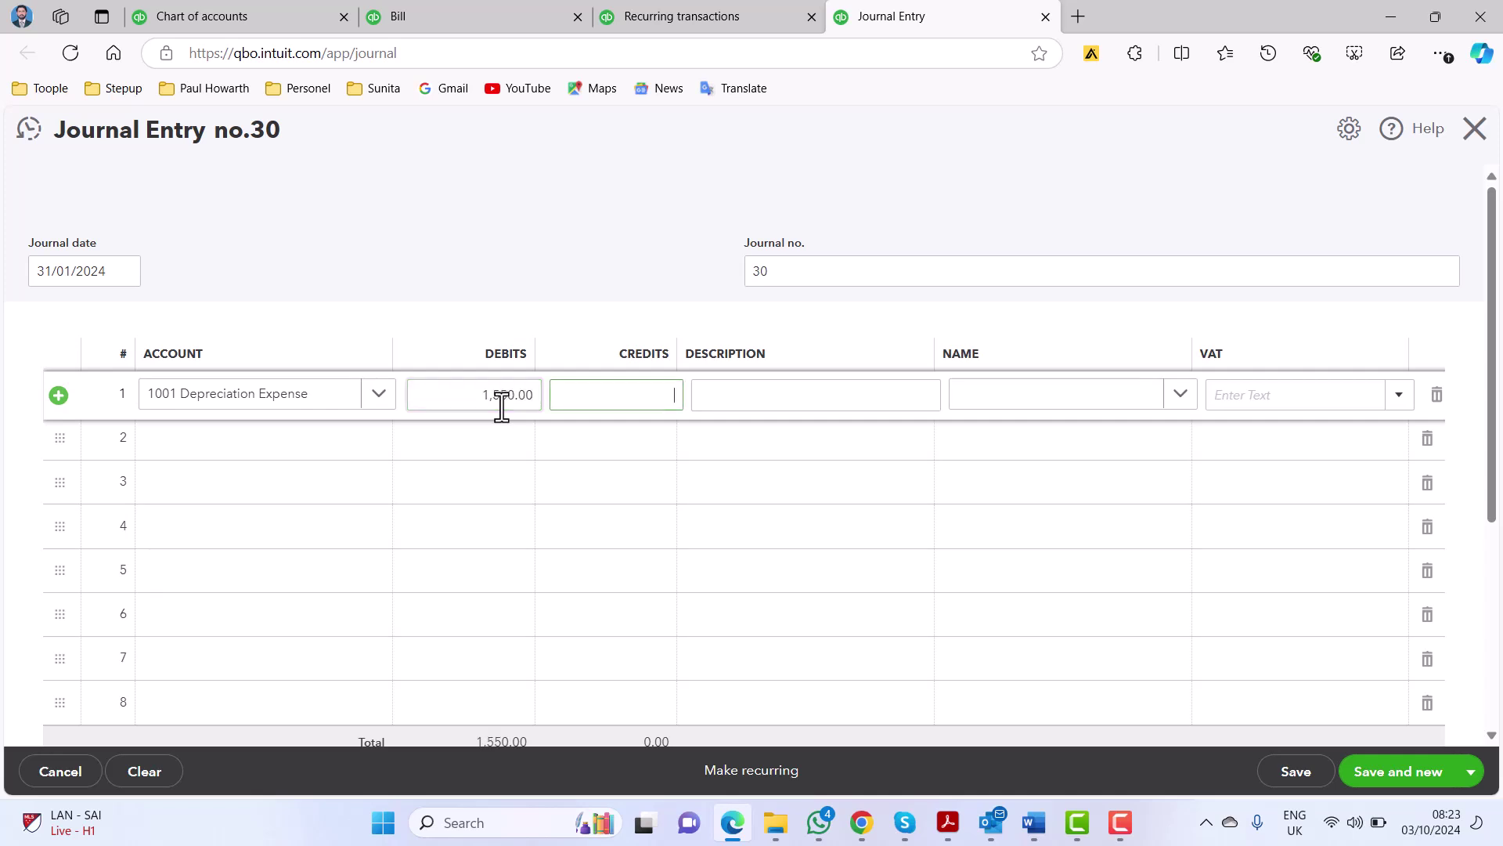
key("Tab")
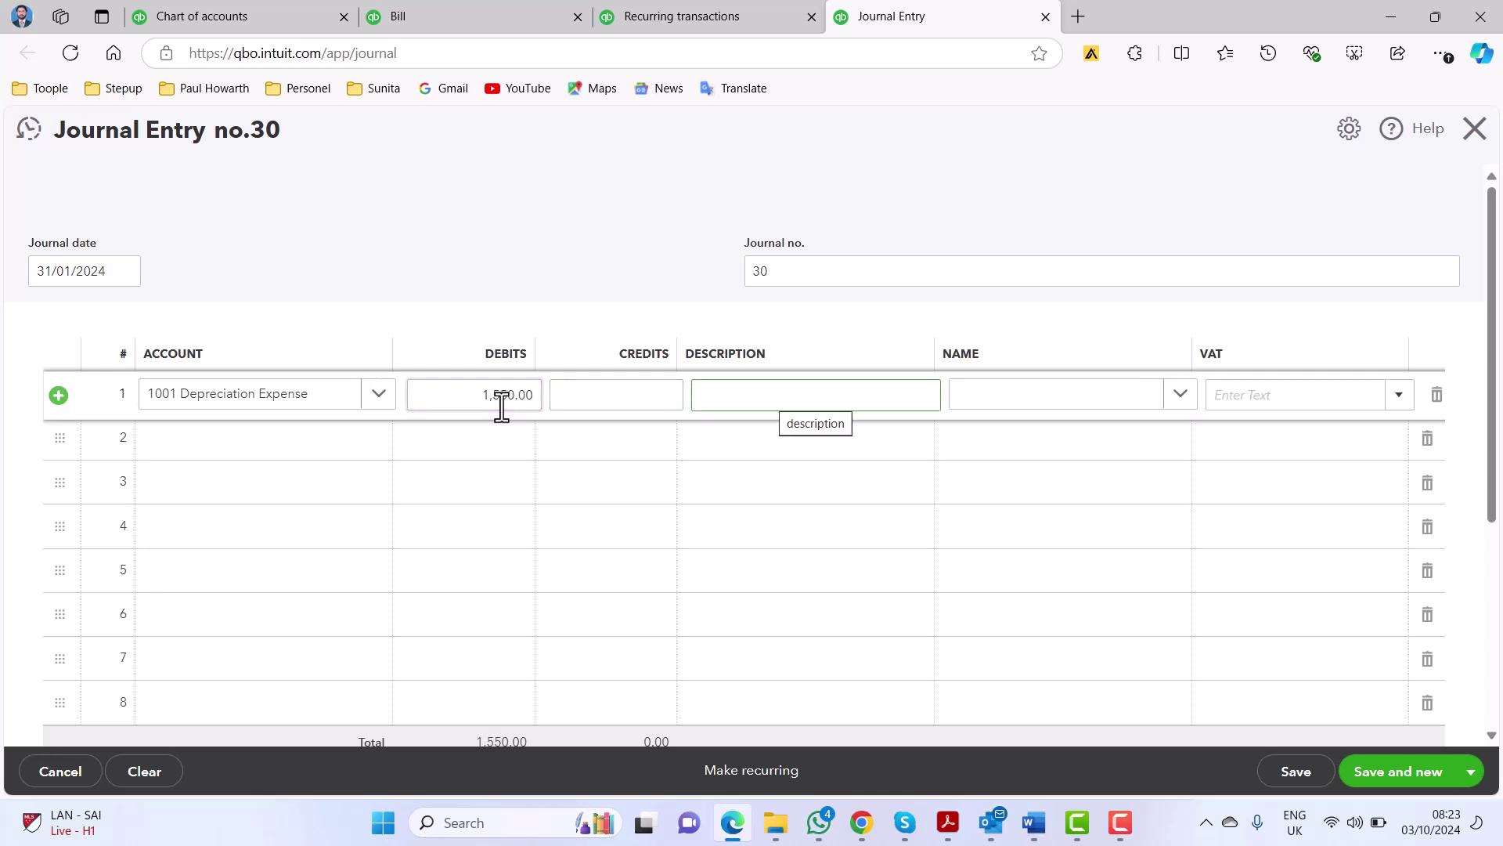
type("Deprecia")
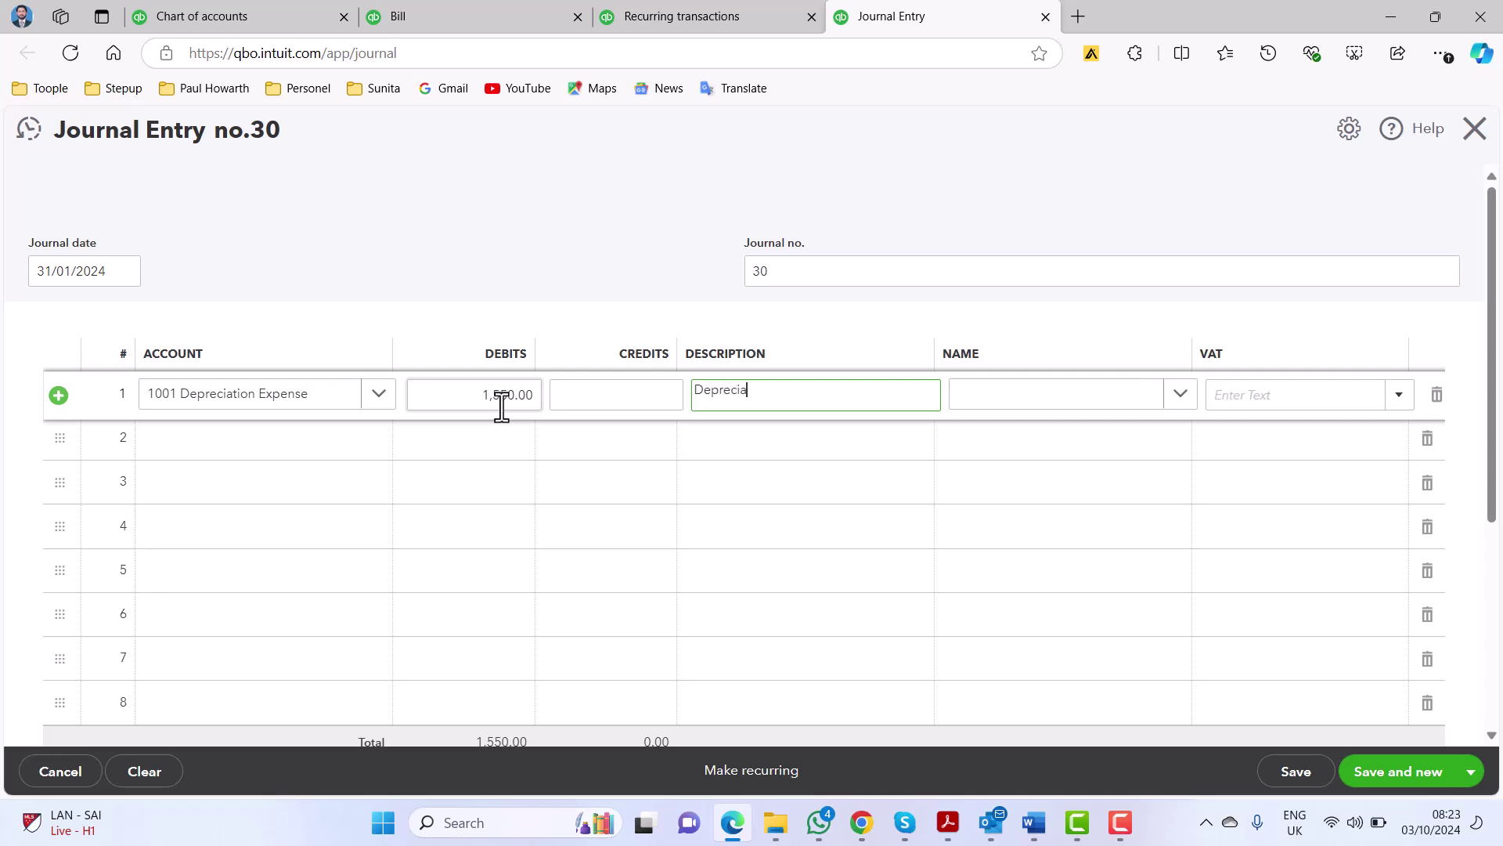
type("tion Expense for Vehicle")
key("Tab")
key("Tab")
key("Tab")
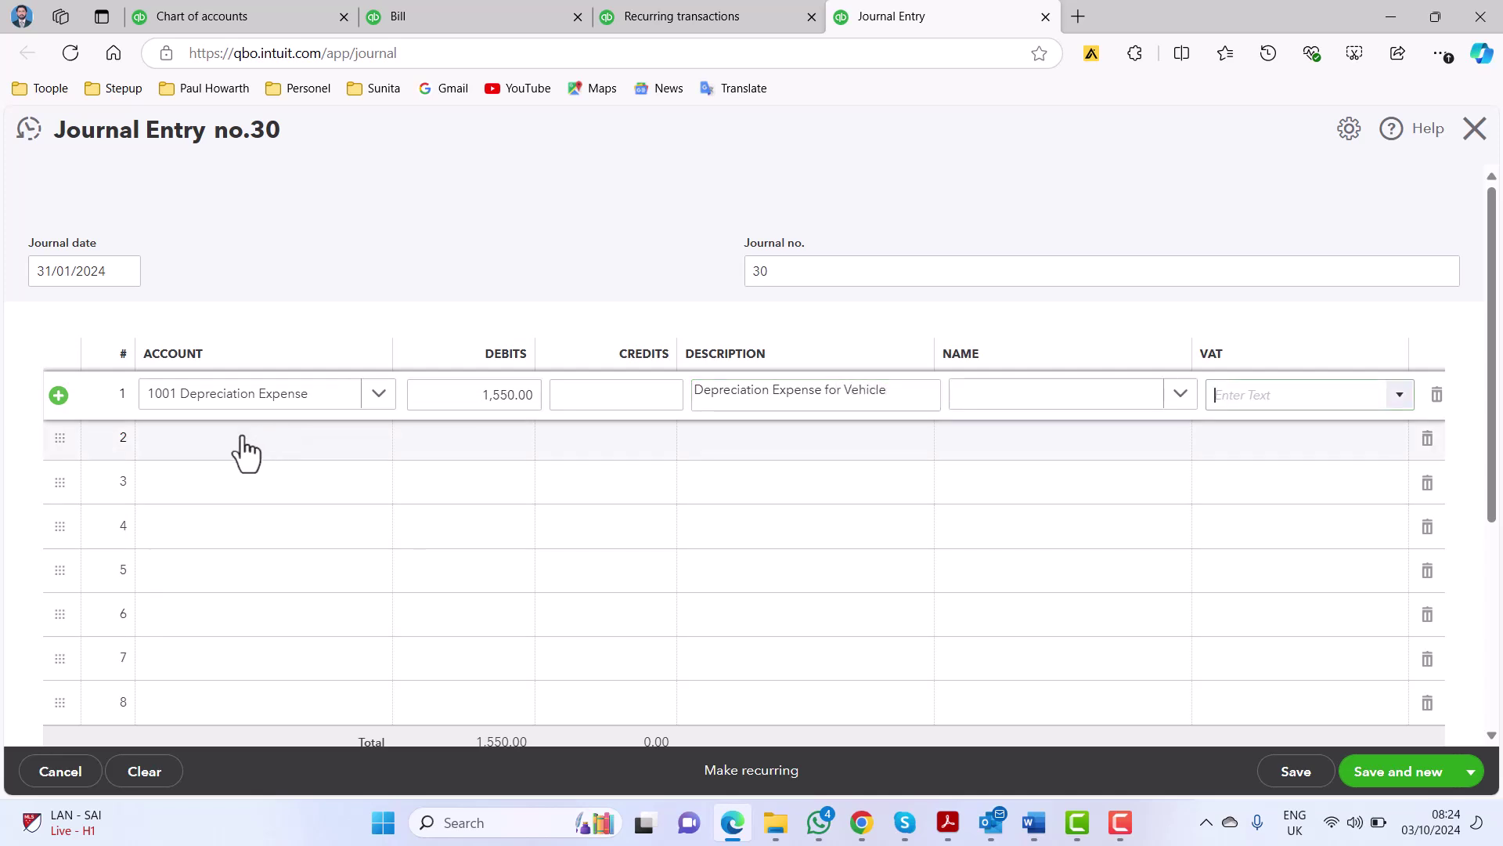
- Start choosing the second line's account, and check the vehicle cost and accumulated depreciation accounts in the chart of accounts
left_click(245, 454)
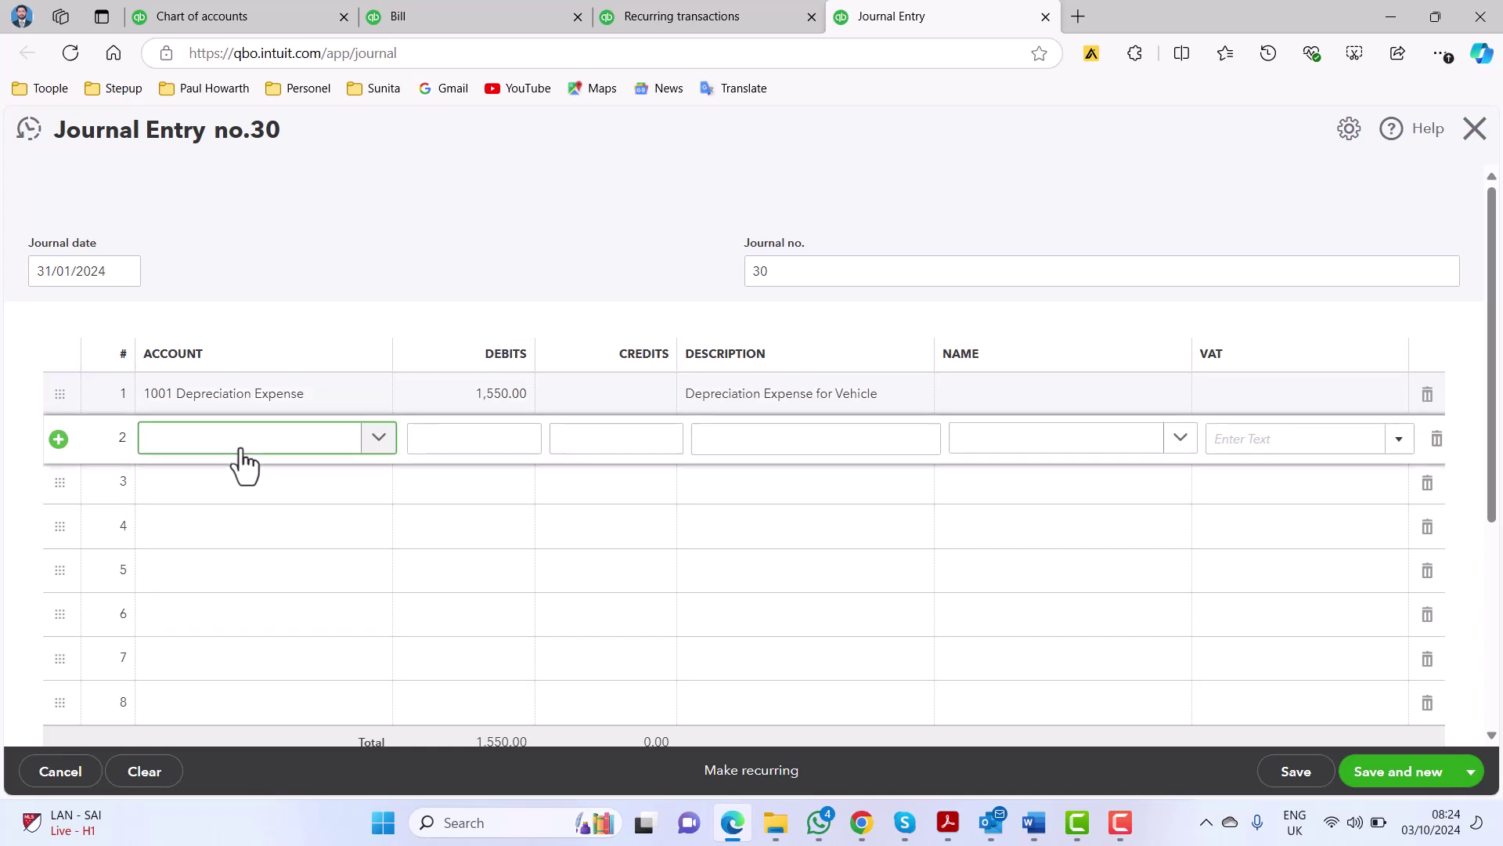
left_click(242, 462)
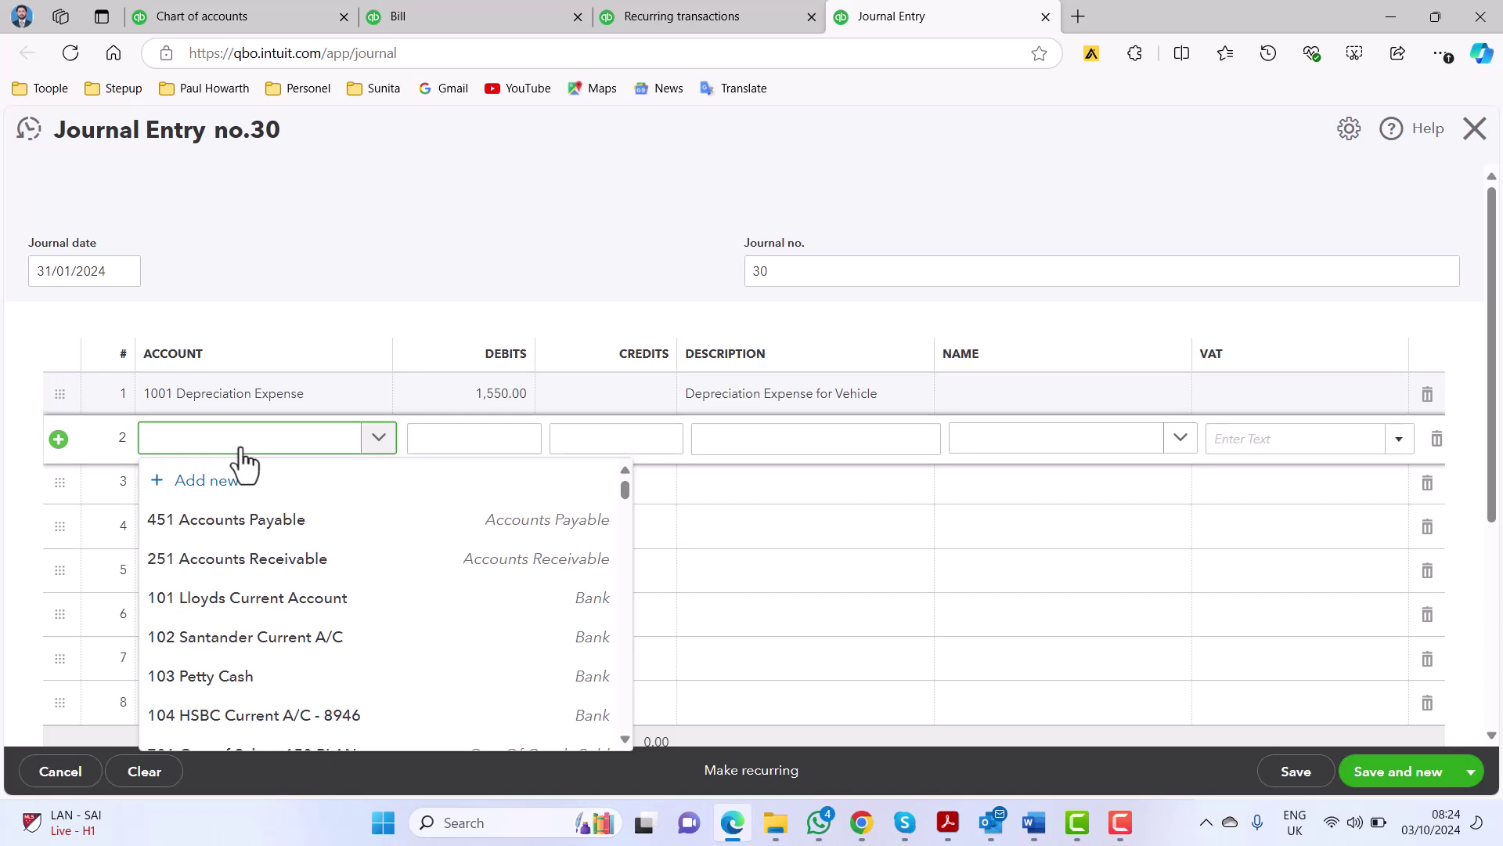
left_click(225, 4)
scroll(658, 596, "down", 3)
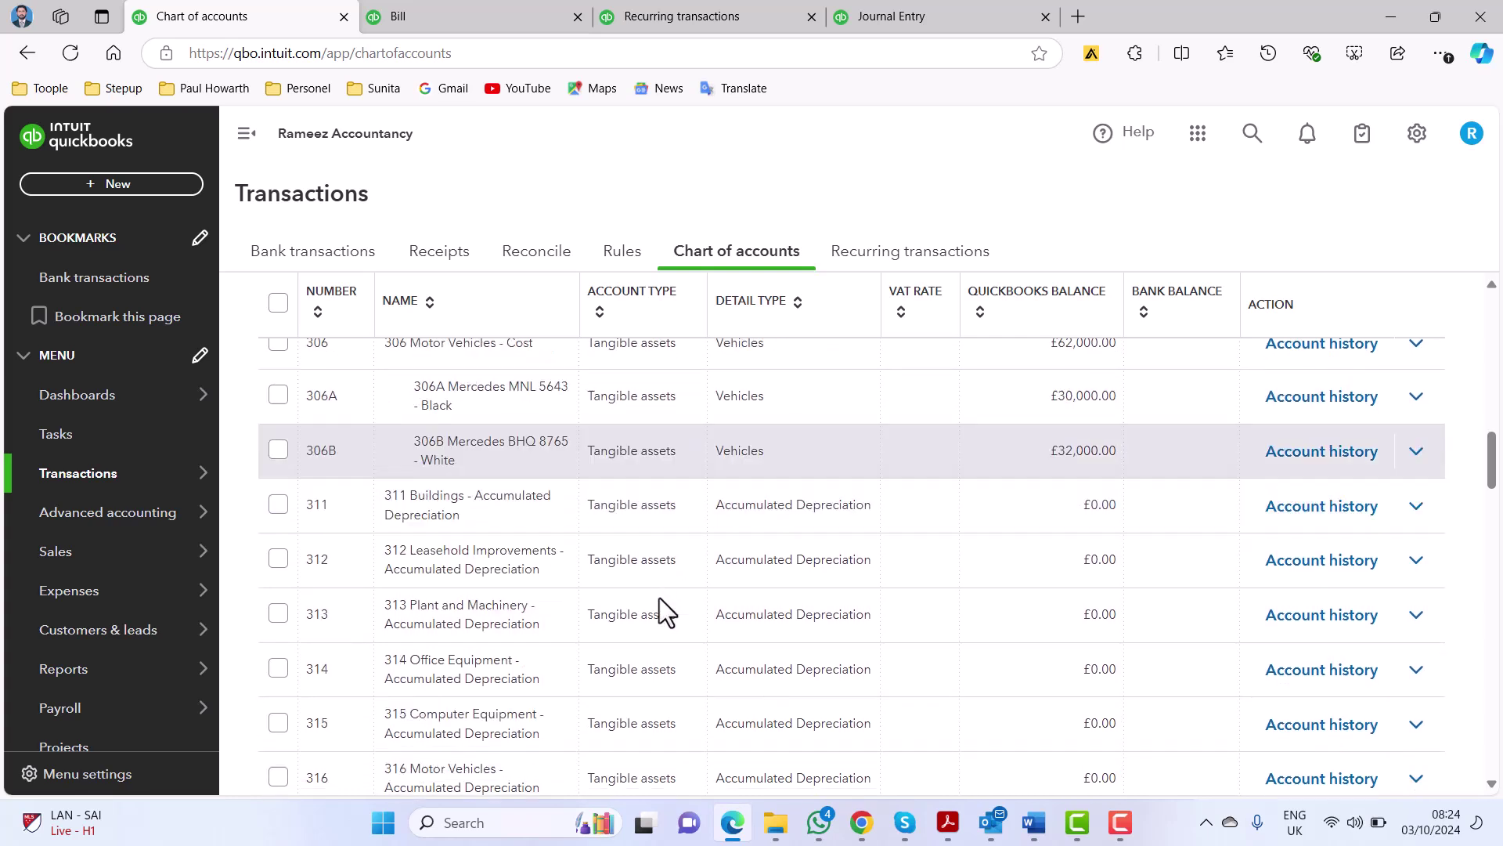
scroll(659, 598, "down", 1)
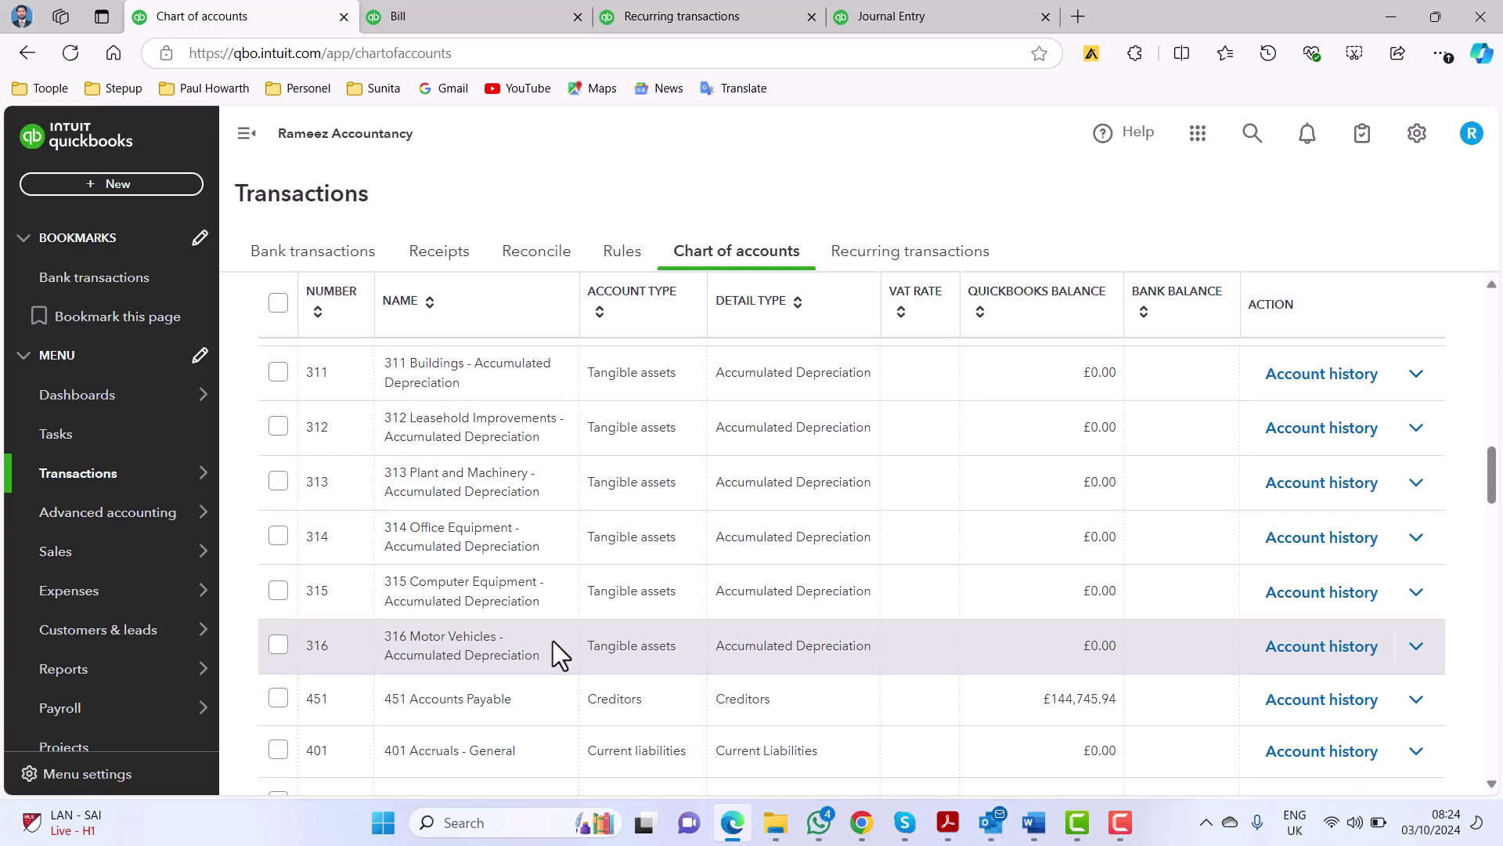
left_click(932, 21)
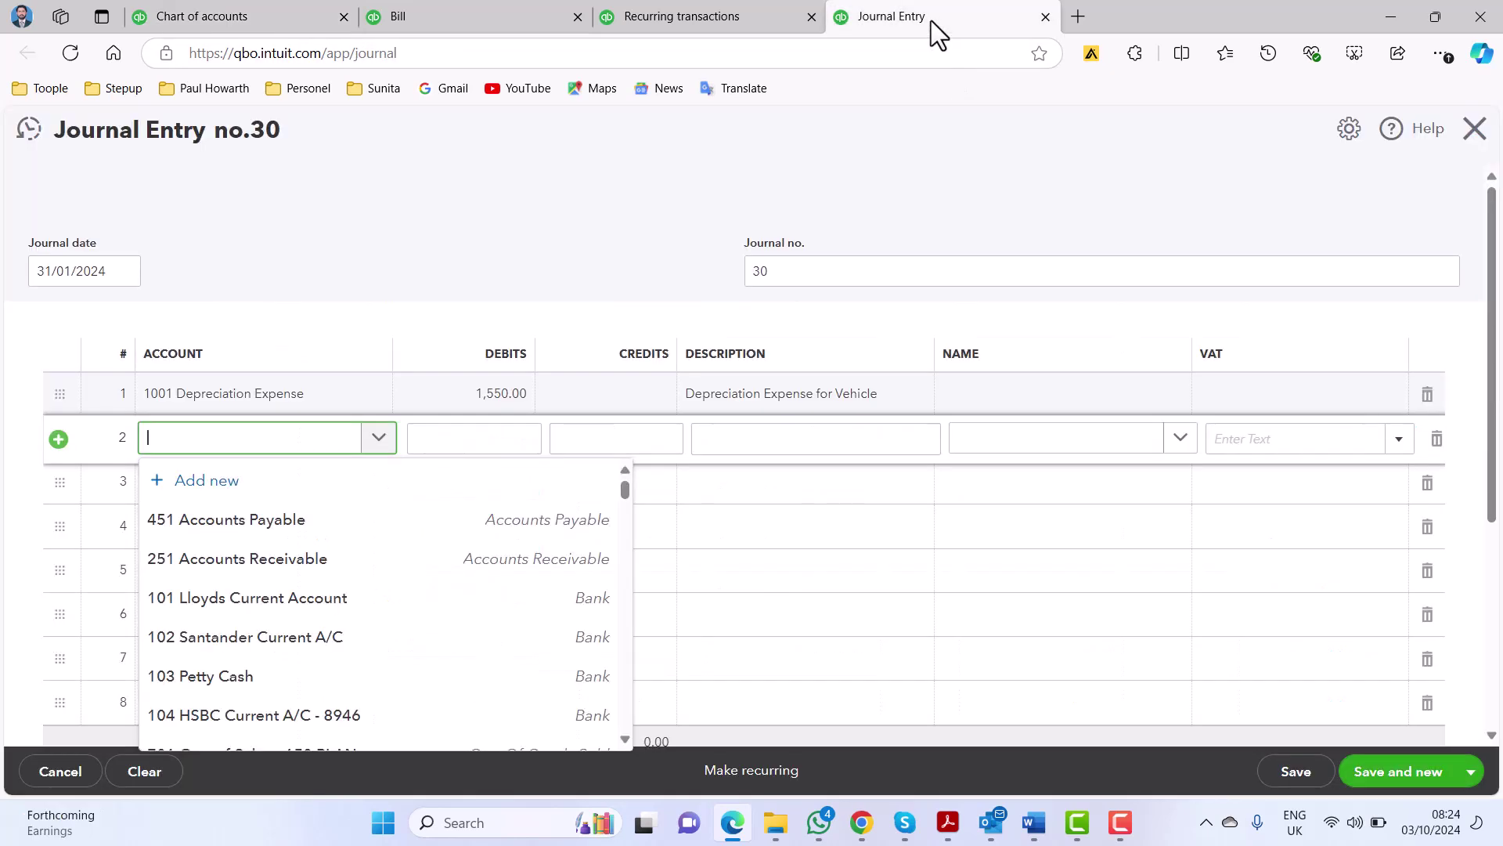
- Start a new account from the second journal line with account type Tangible assets and detail type Accumulated Depreciation
left_click(207, 480)
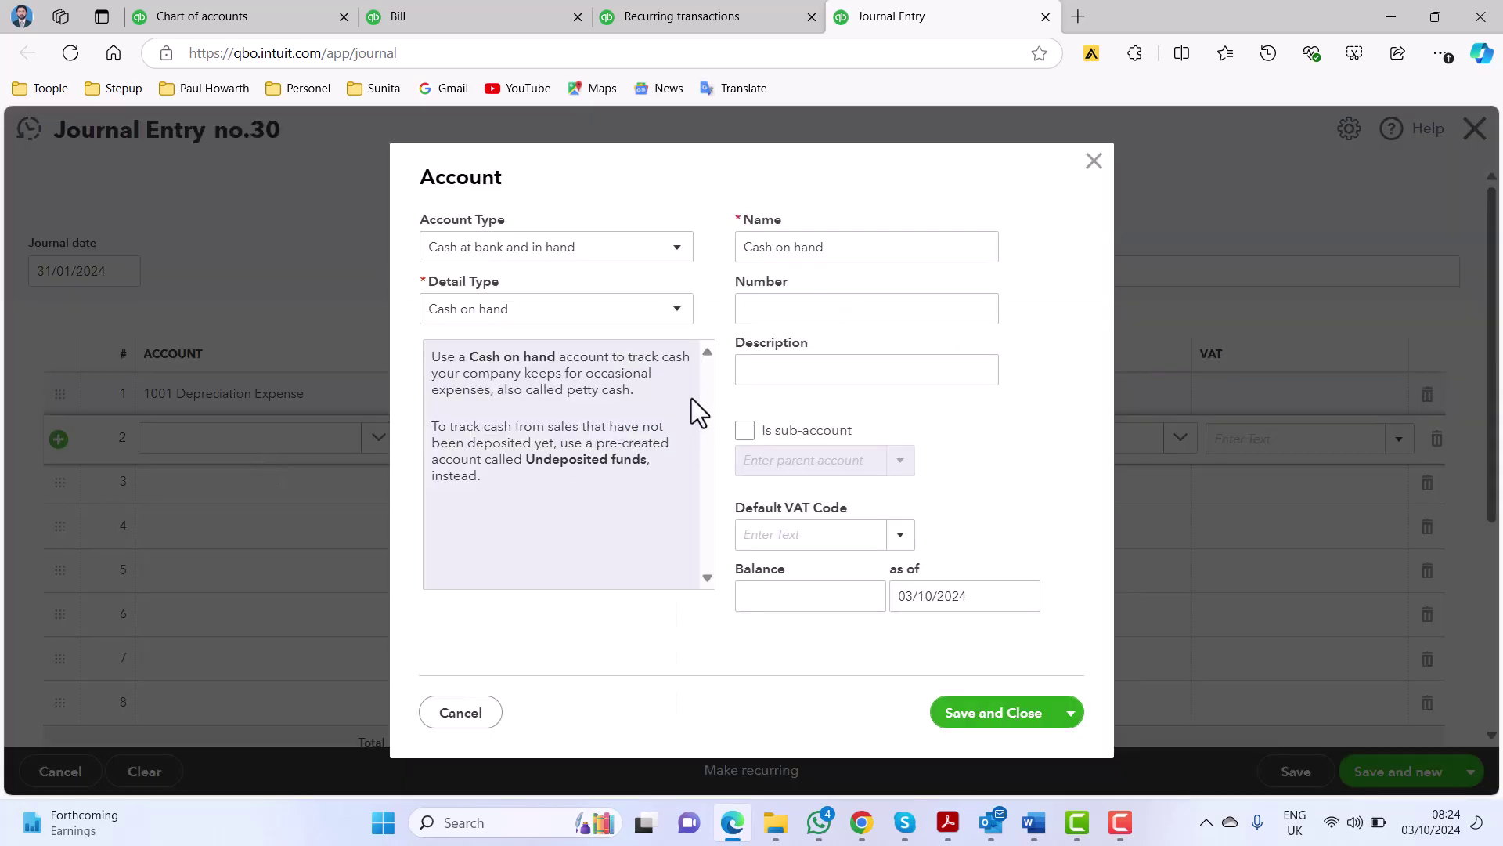
left_click(680, 249)
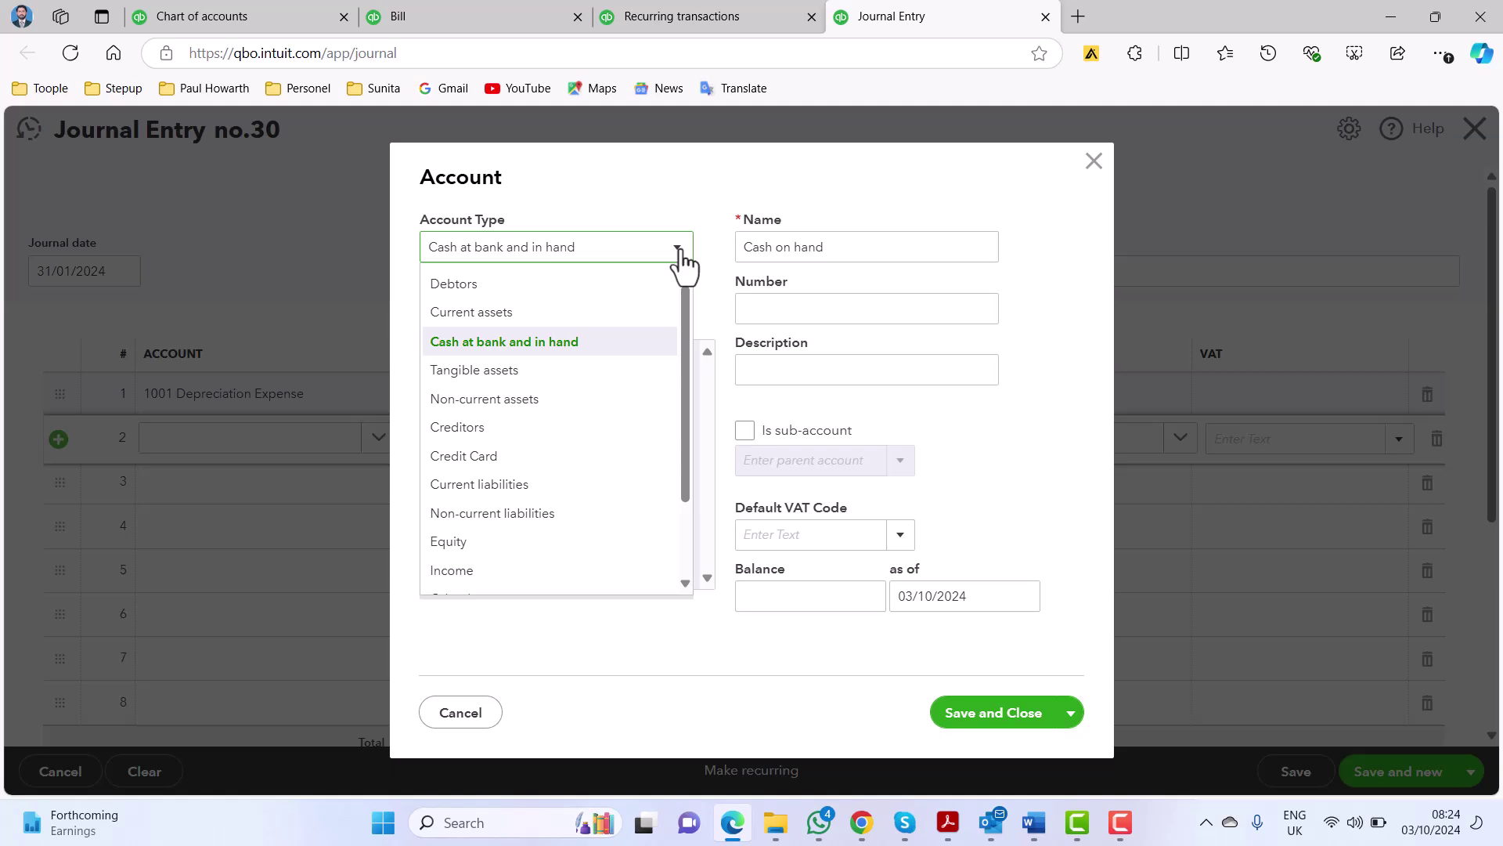
scroll(680, 349, "down", 2)
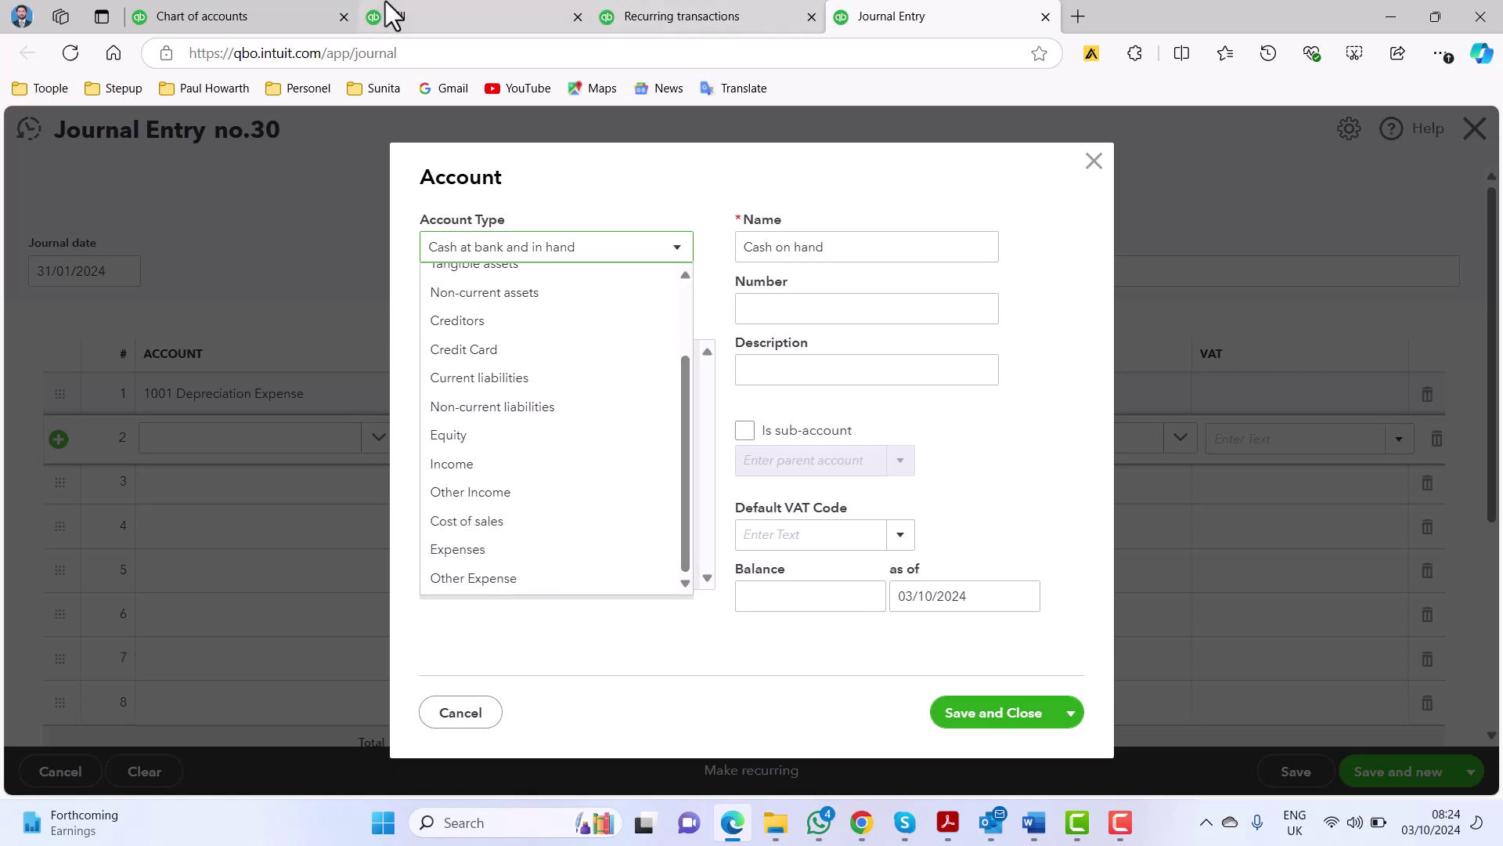
left_click(323, 7)
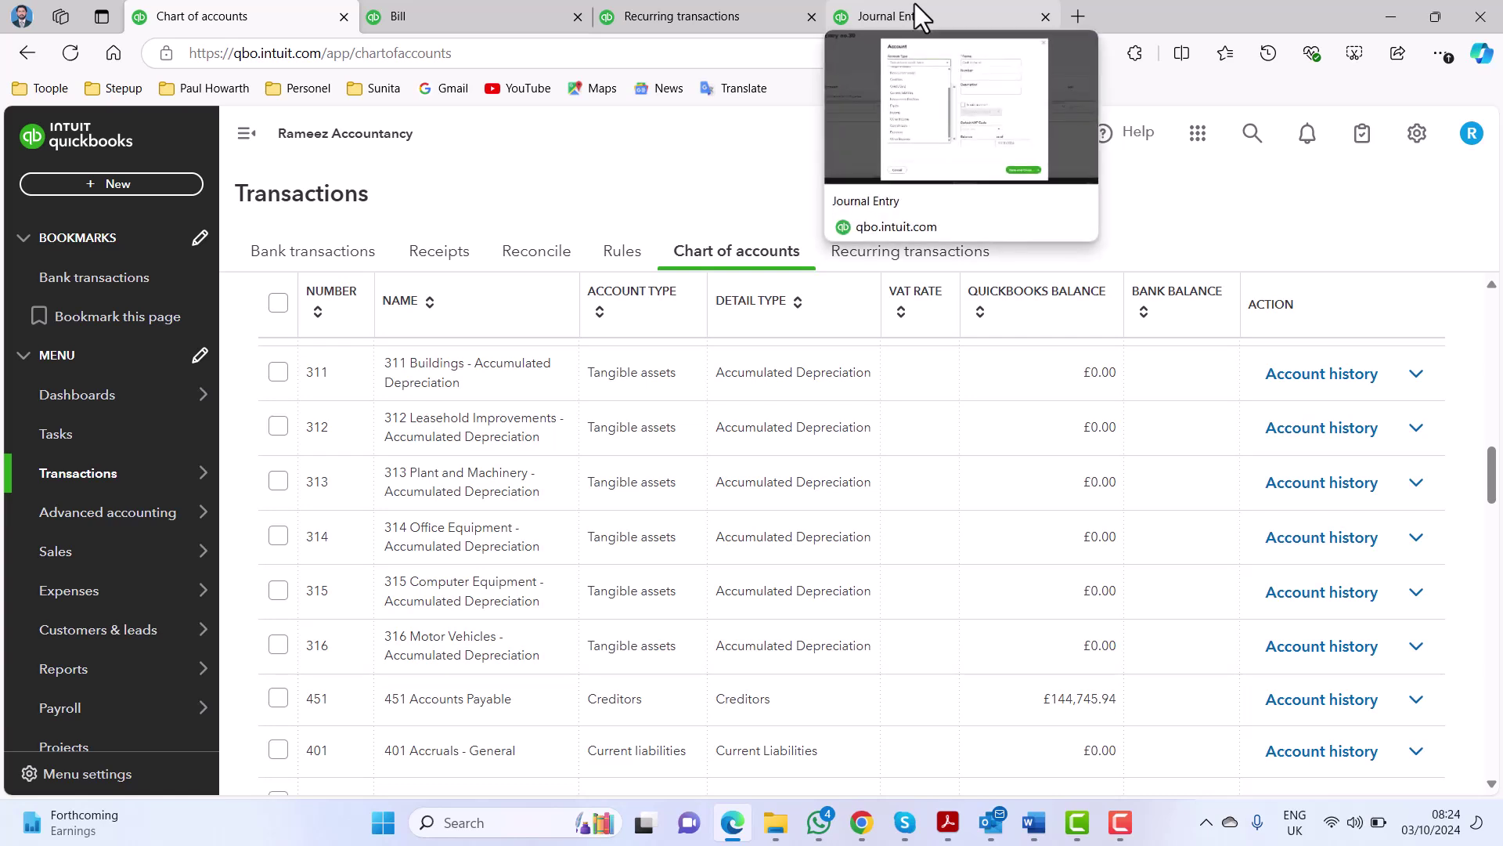
left_click(914, 3)
left_click(673, 248)
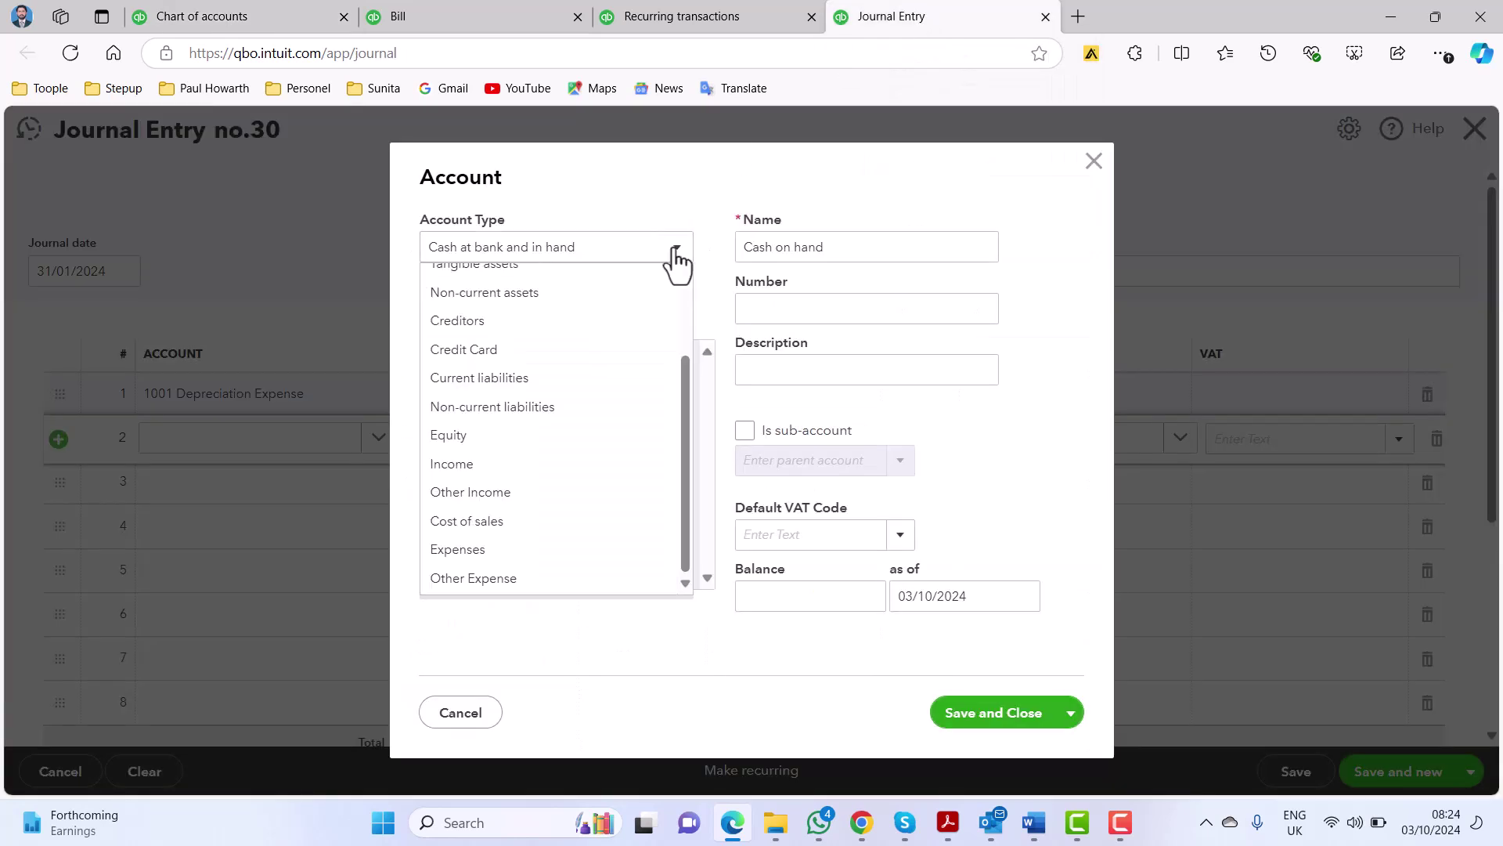
scroll(601, 454, "down", 3)
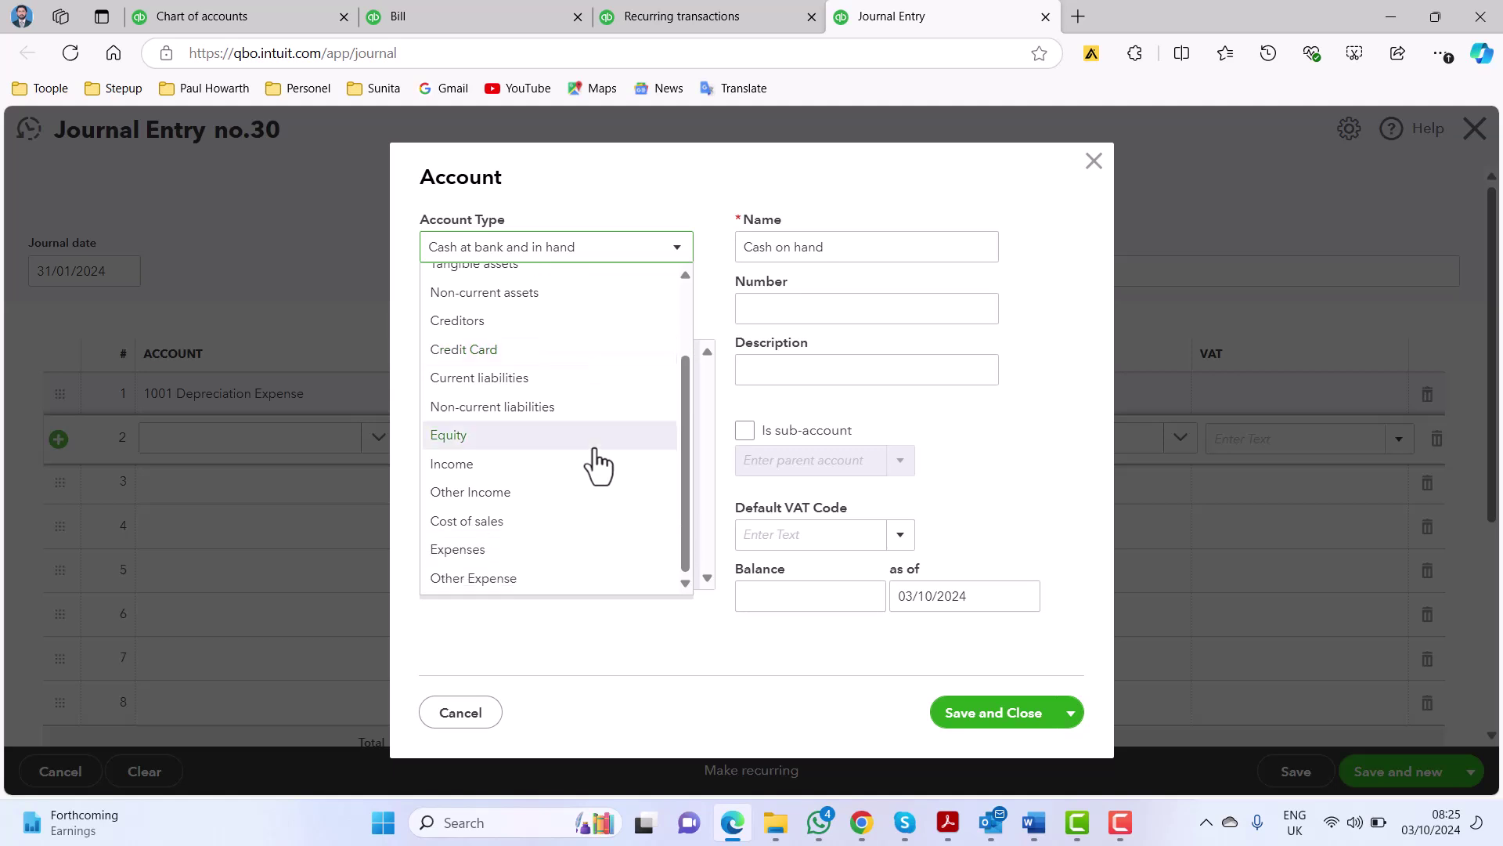
scroll(599, 467, "up", 3)
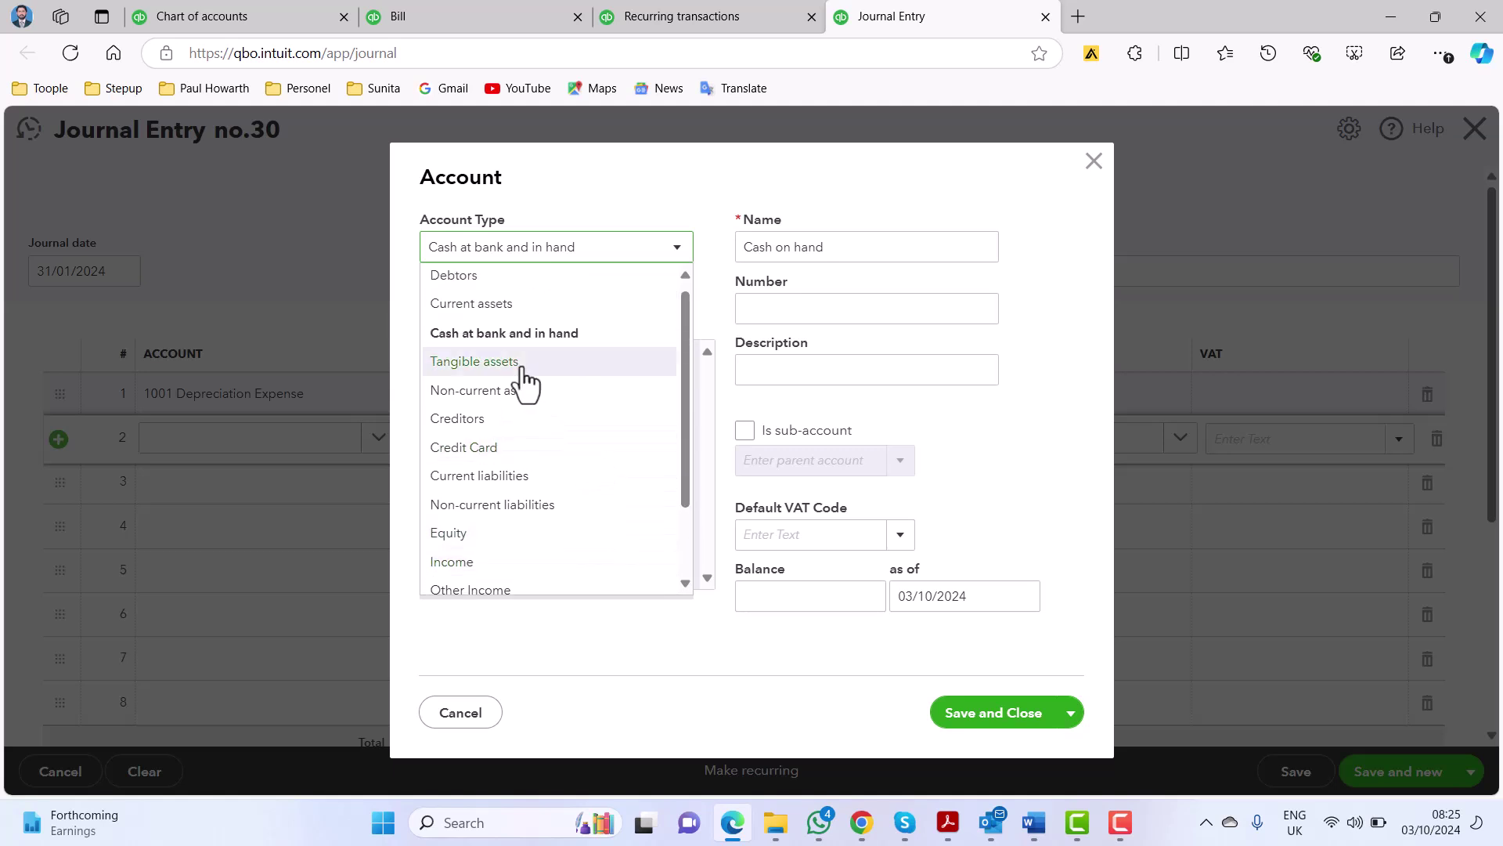
left_click(474, 362)
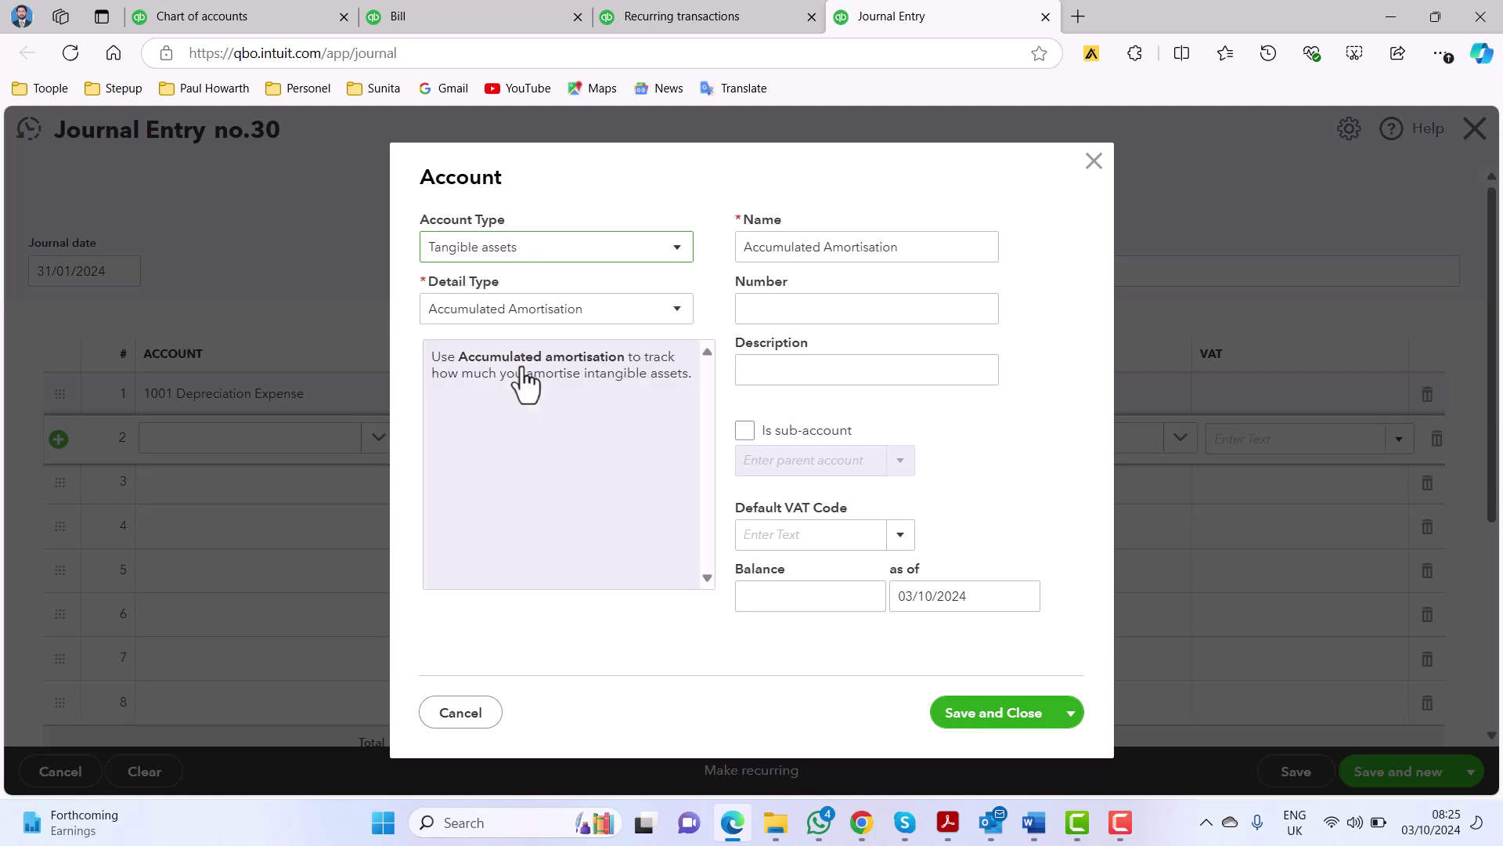
left_click(674, 329)
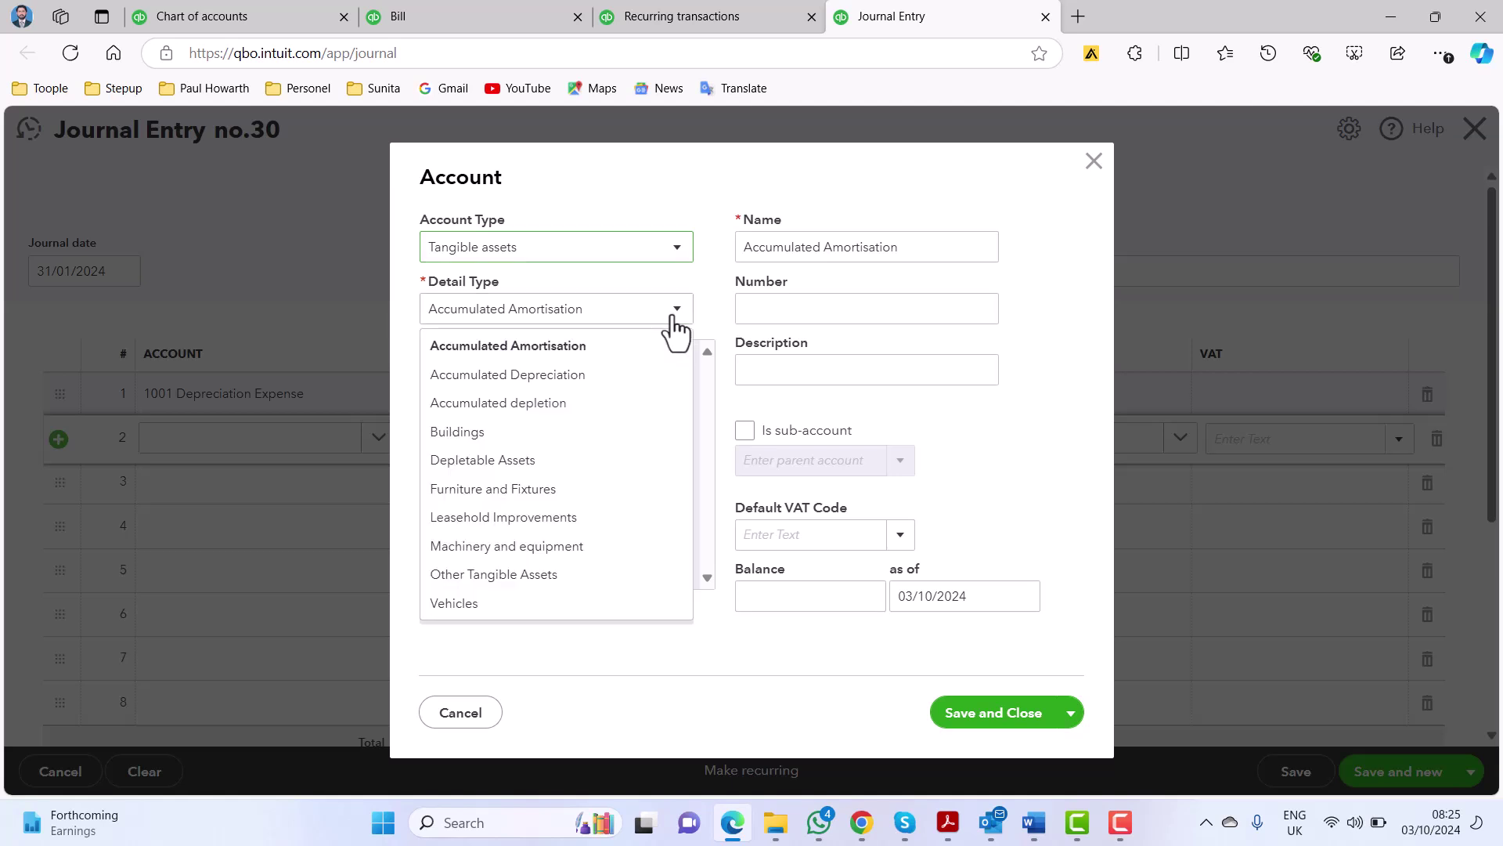
left_click(615, 381)
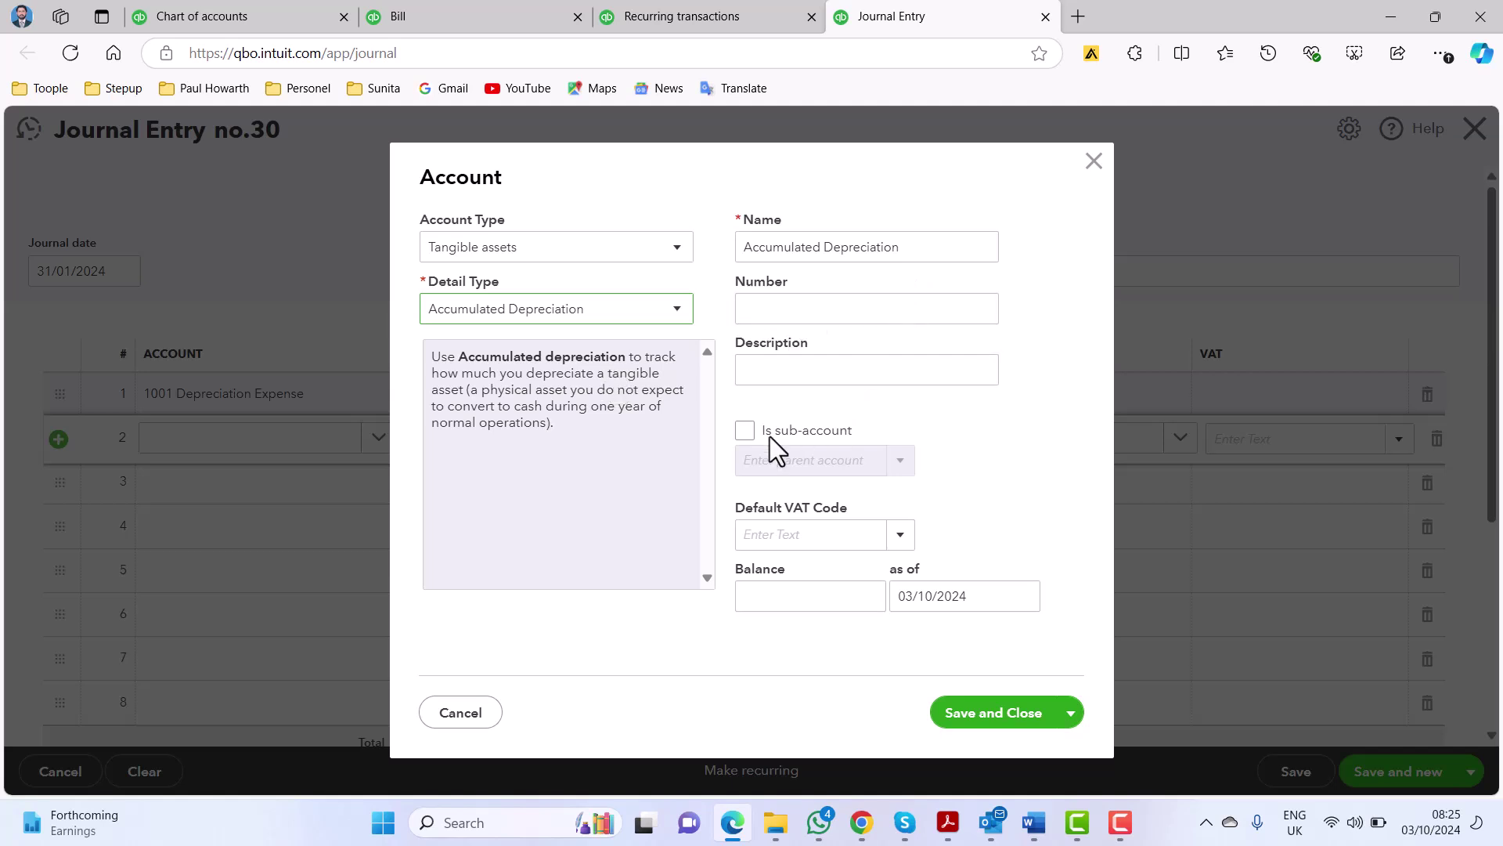
- Make the new account a sub-account of 316 Motor Vehicles - Accumulated Depreciation
left_click(744, 429)
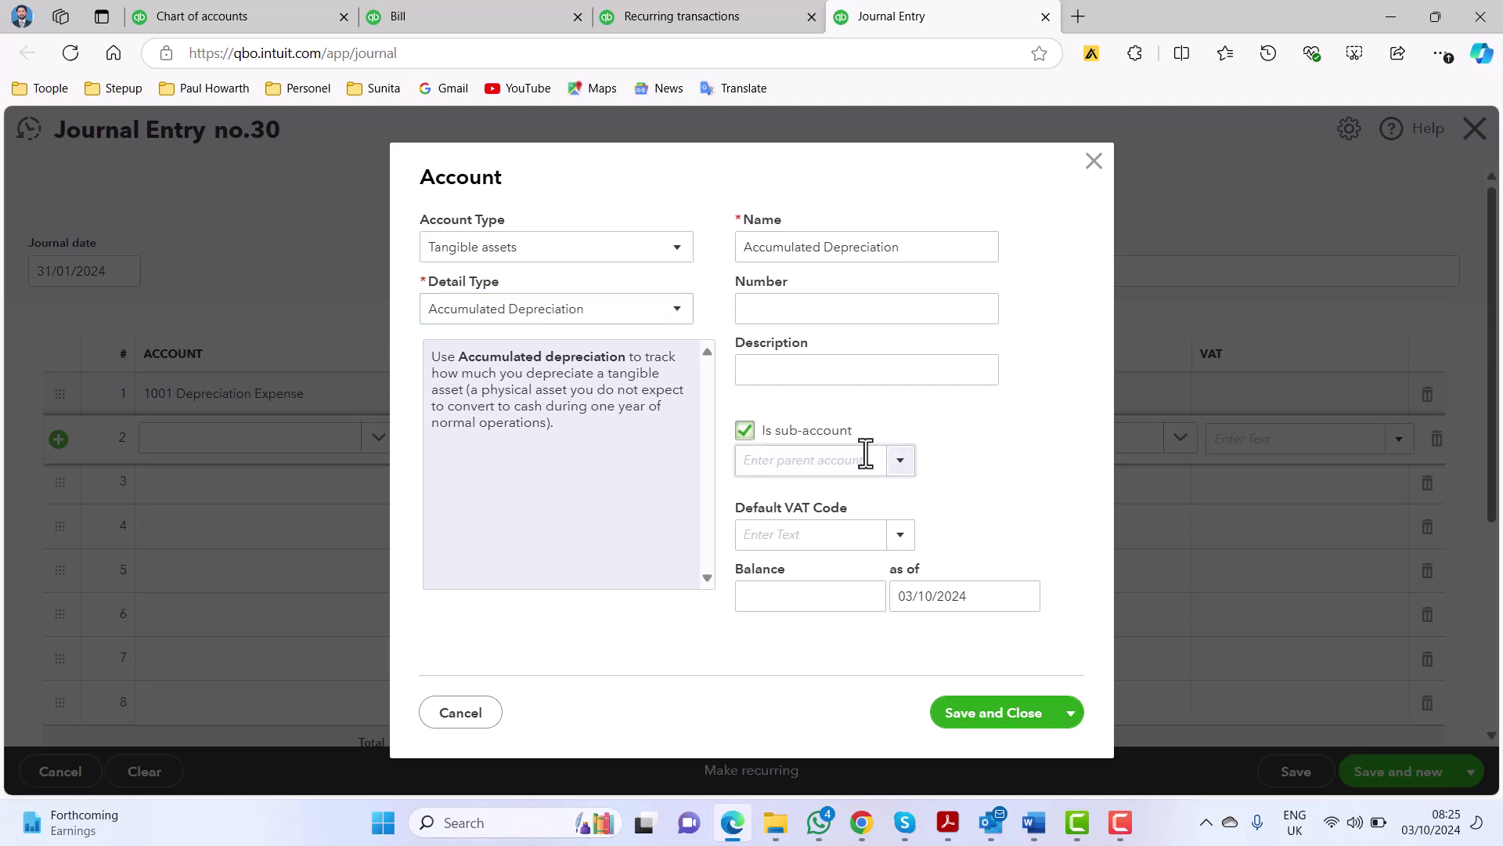
left_click(897, 462)
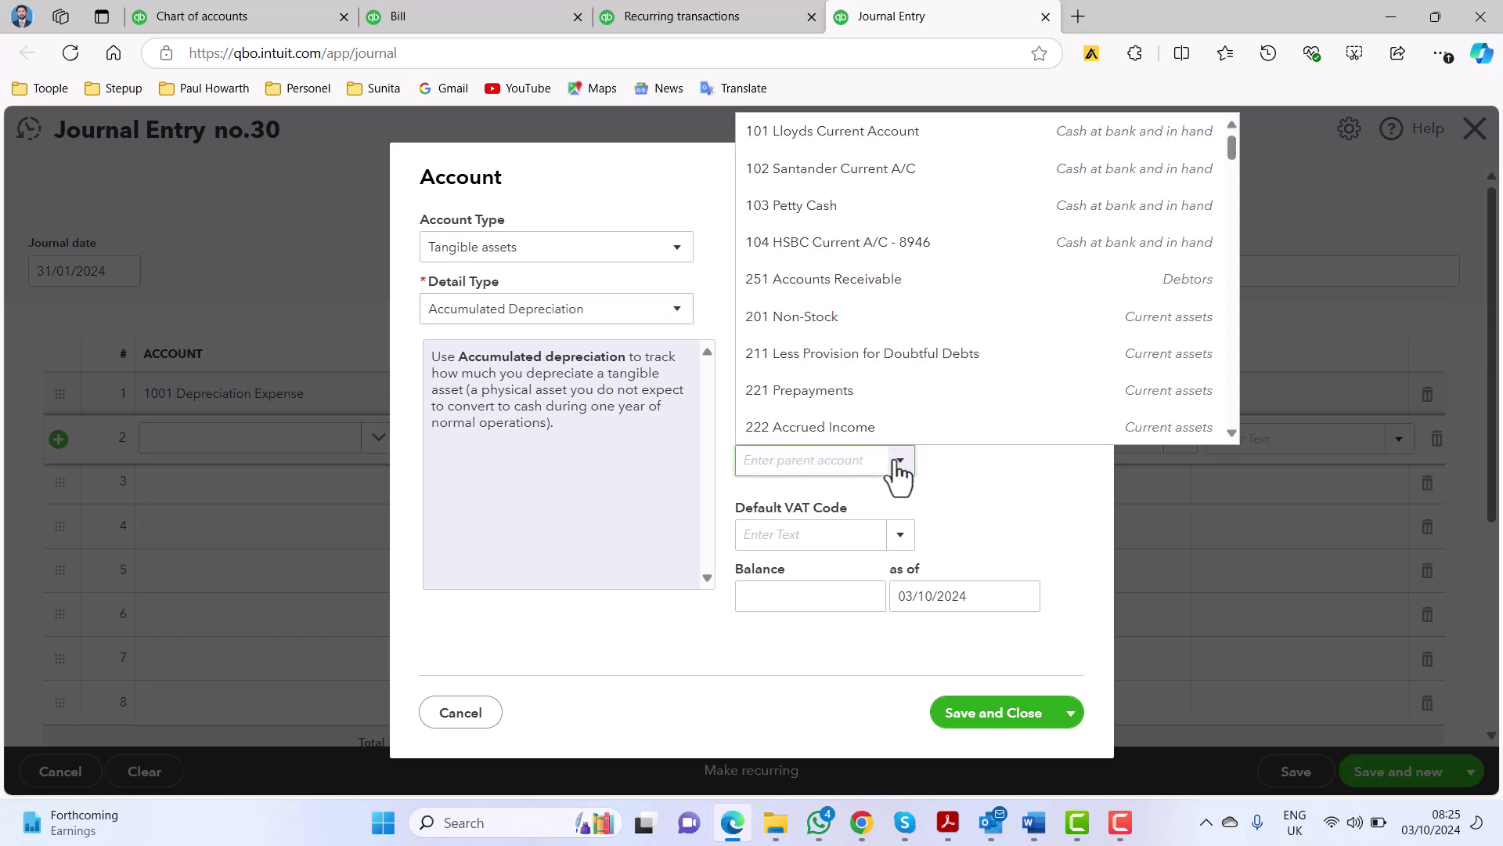
scroll(966, 335, "down", 5)
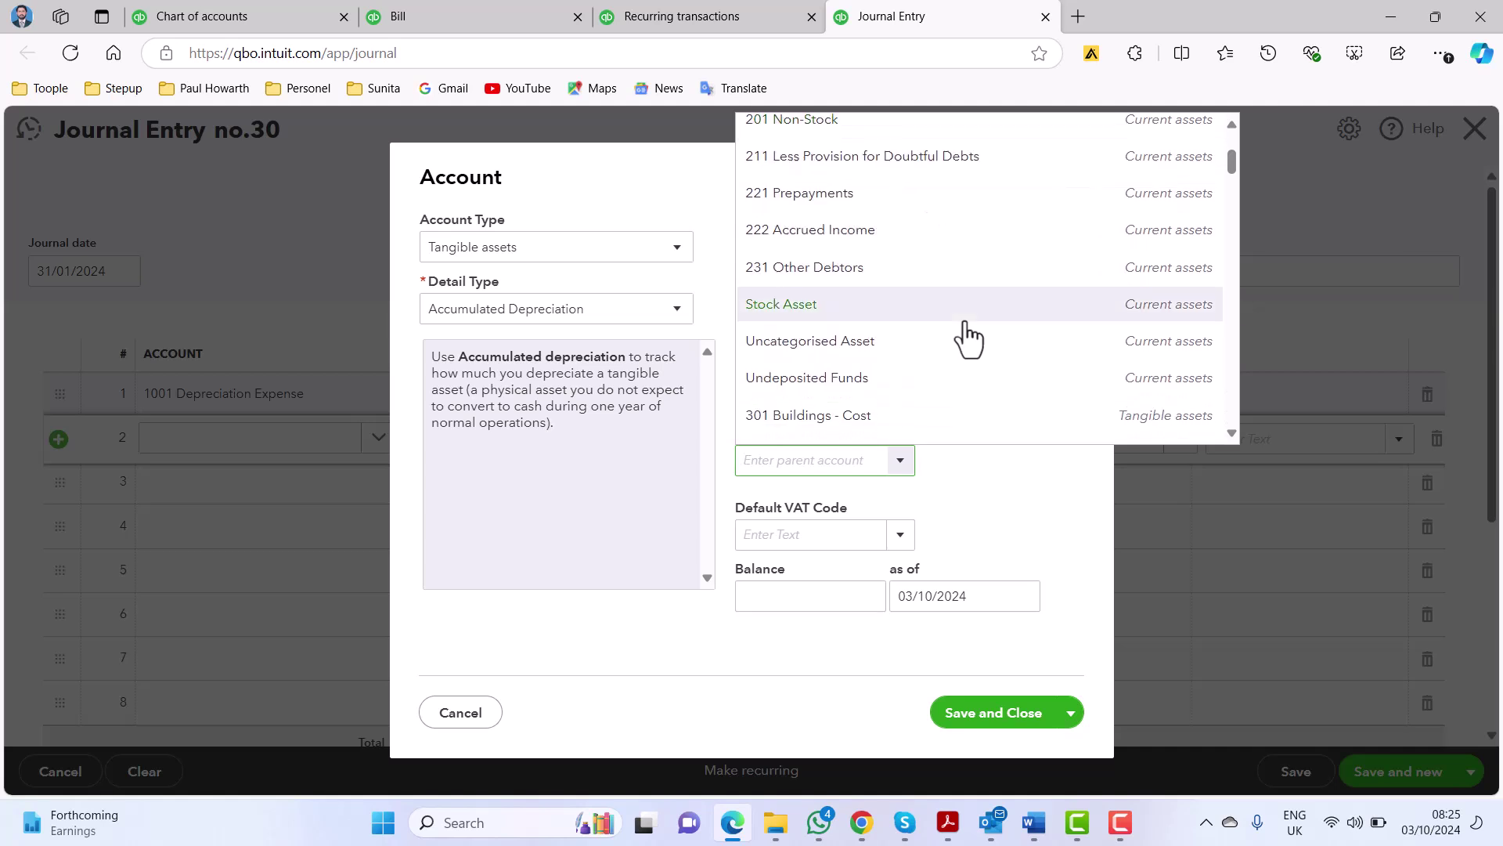
scroll(968, 336, "down", 1)
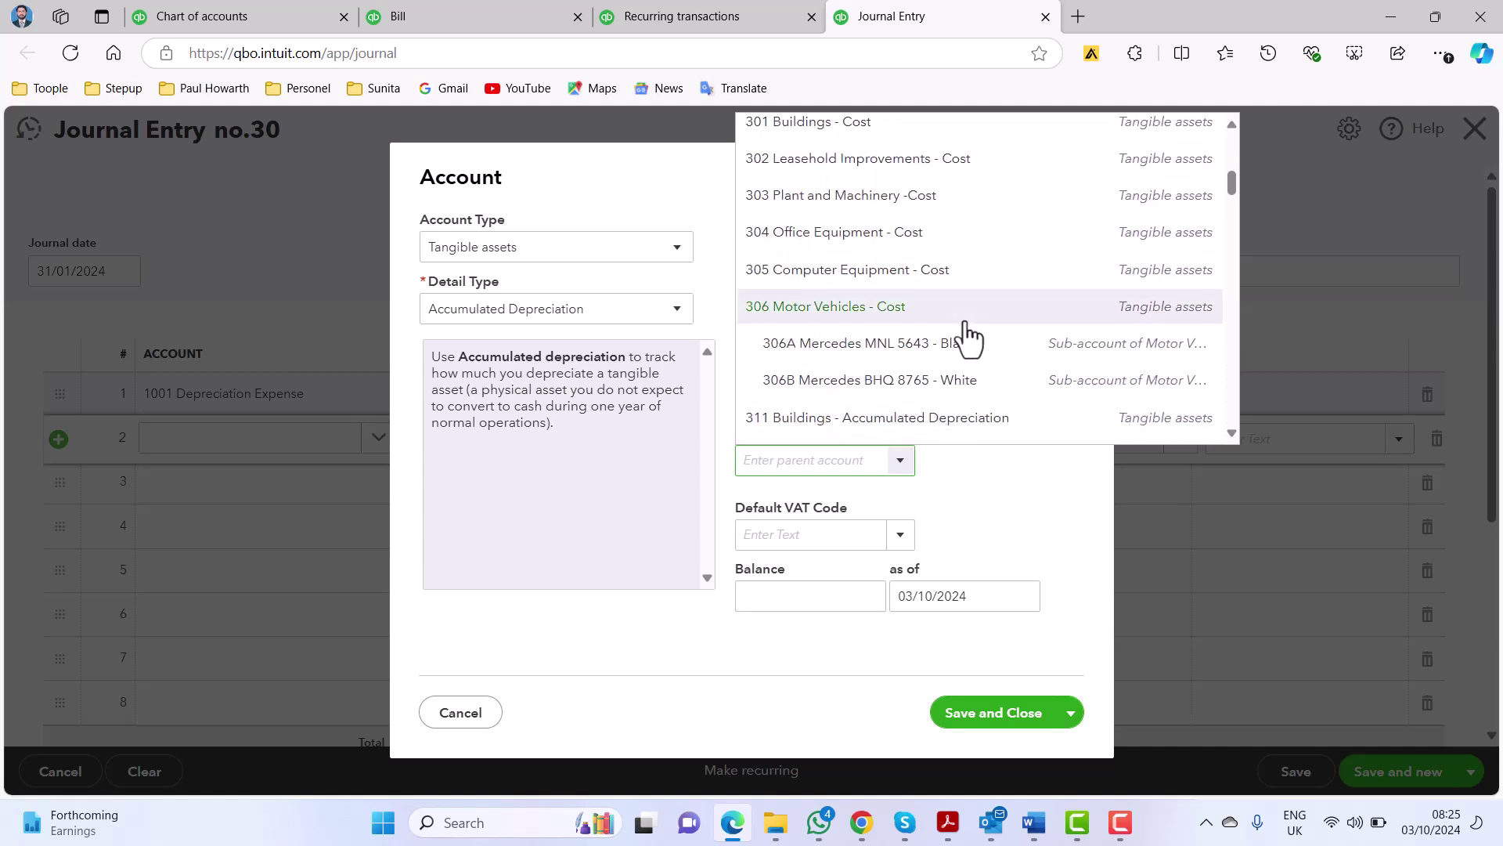
scroll(967, 337, "down", 2)
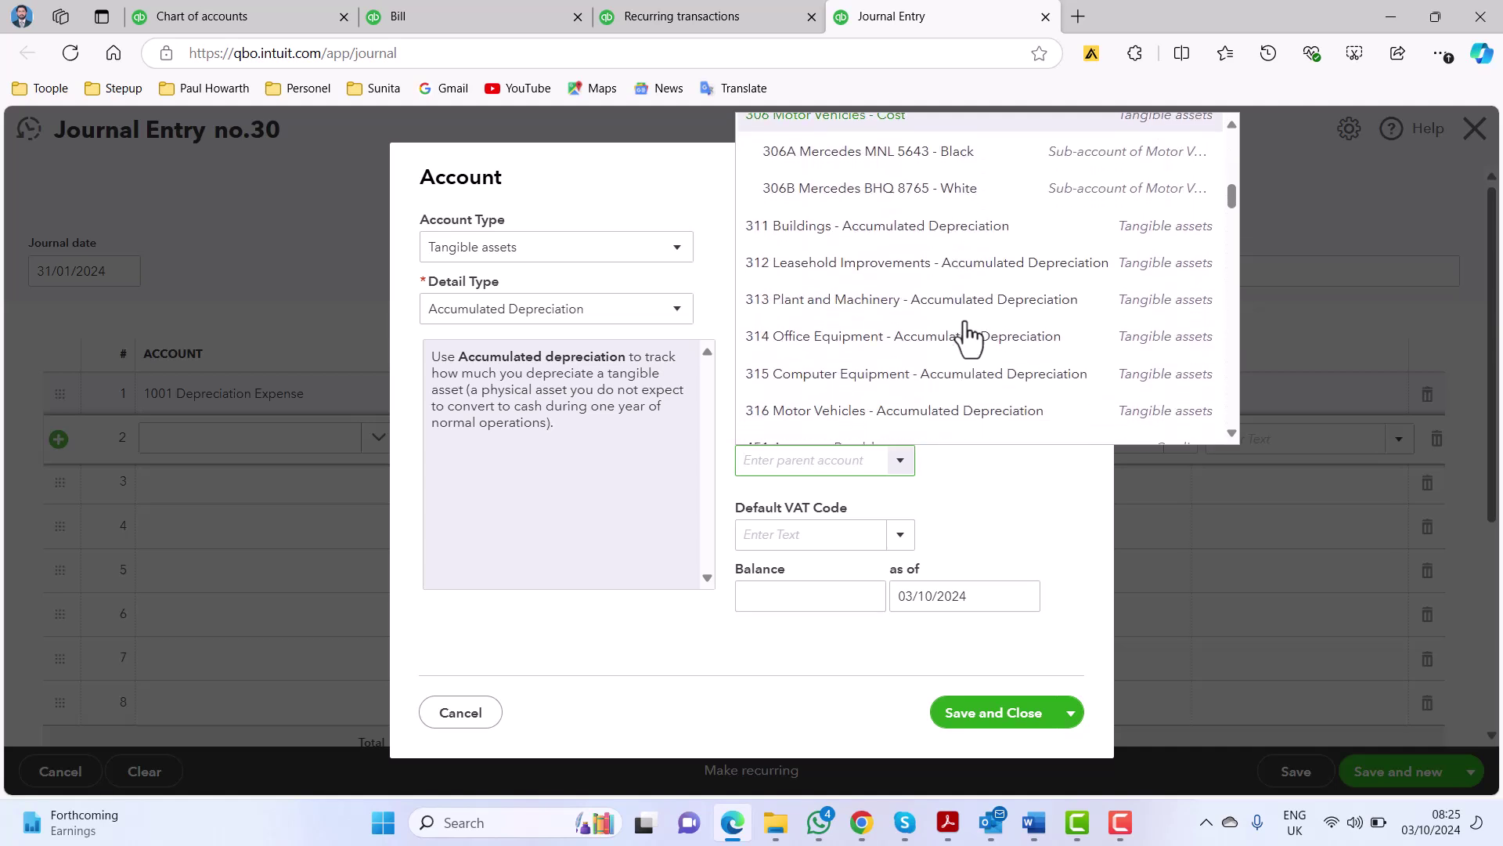
left_click(980, 415)
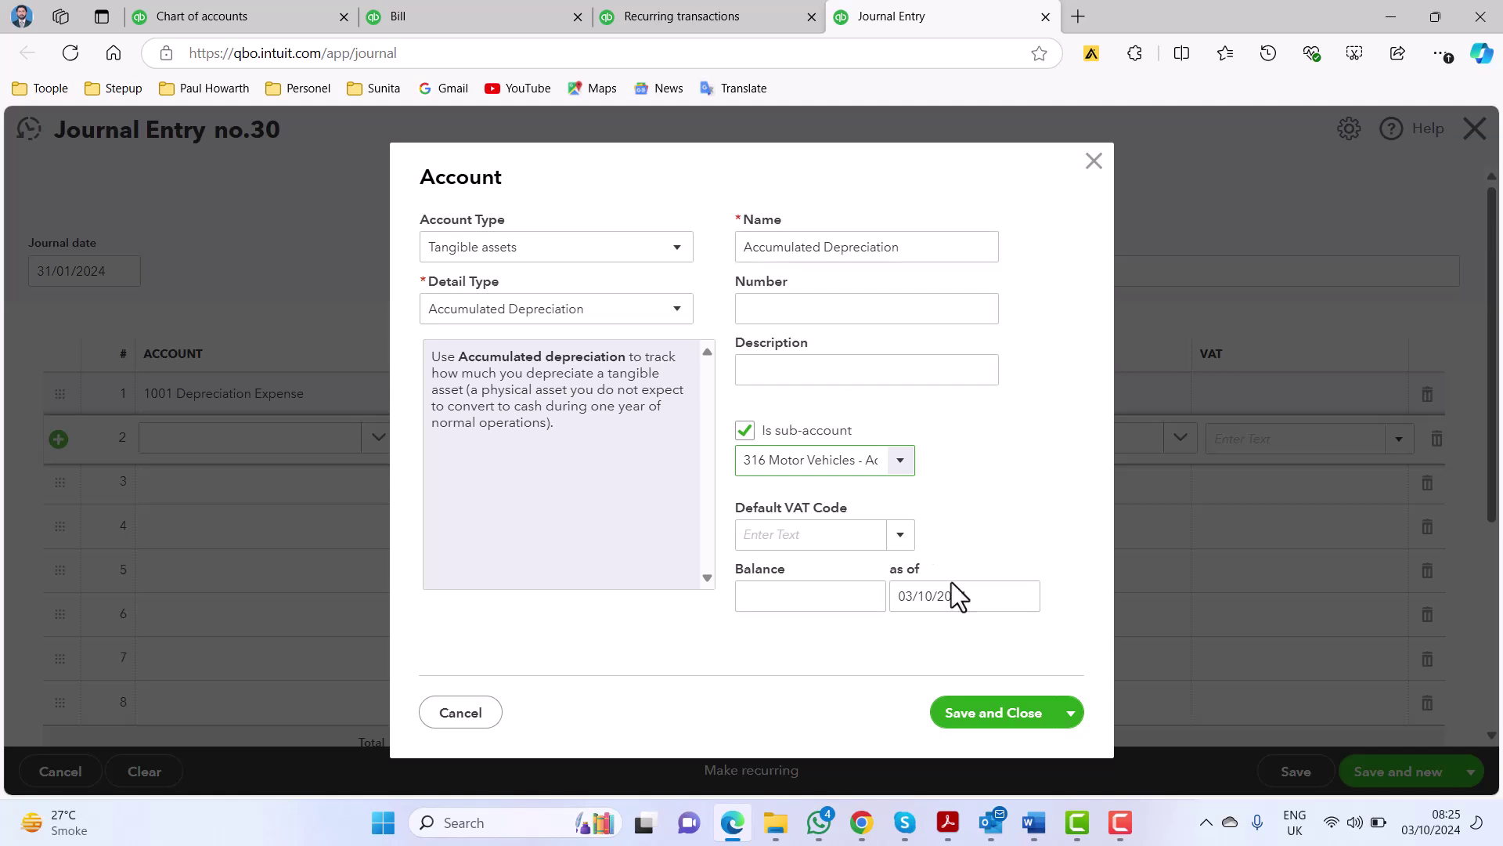
- Switch to the Word document and copy "306A Mercedes MNL 5643 (Black)" from the Description of Purchase table
left_click(1033, 829)
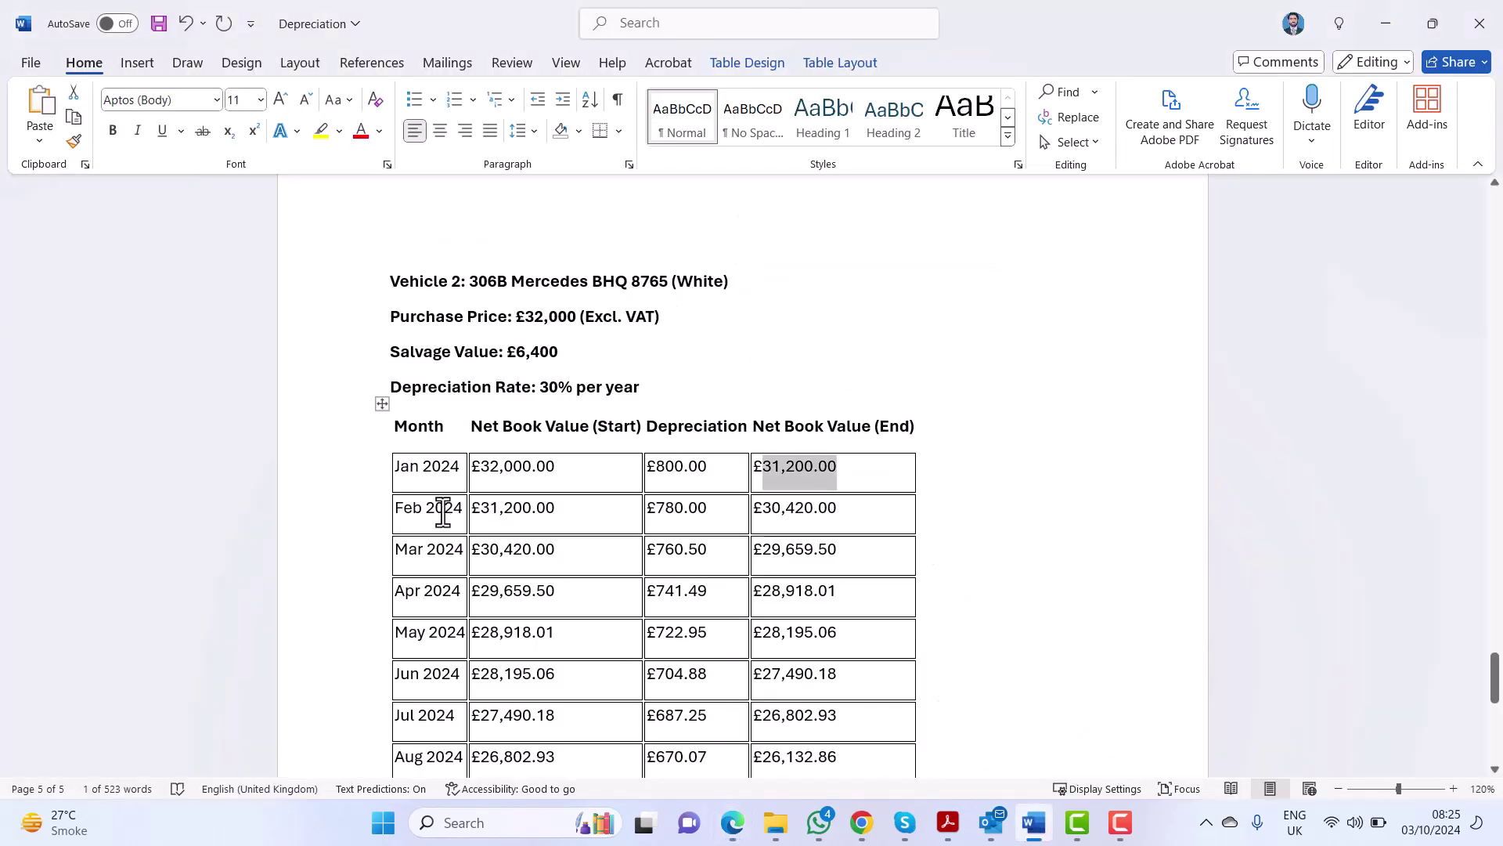
scroll(532, 438, "up", 10)
scroll(546, 429, "up", 12)
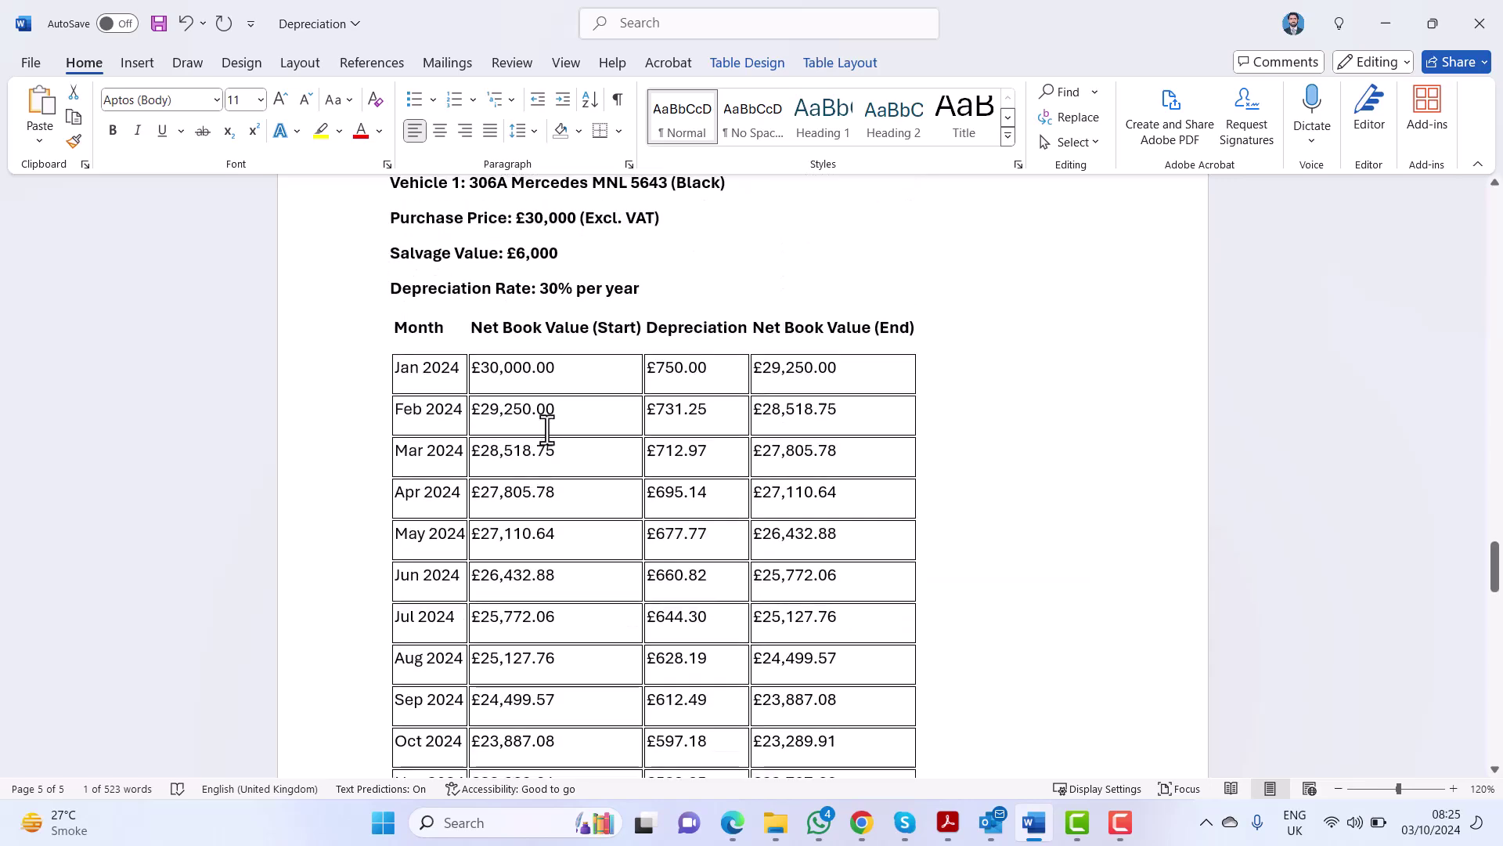
scroll(547, 429, "up", 12)
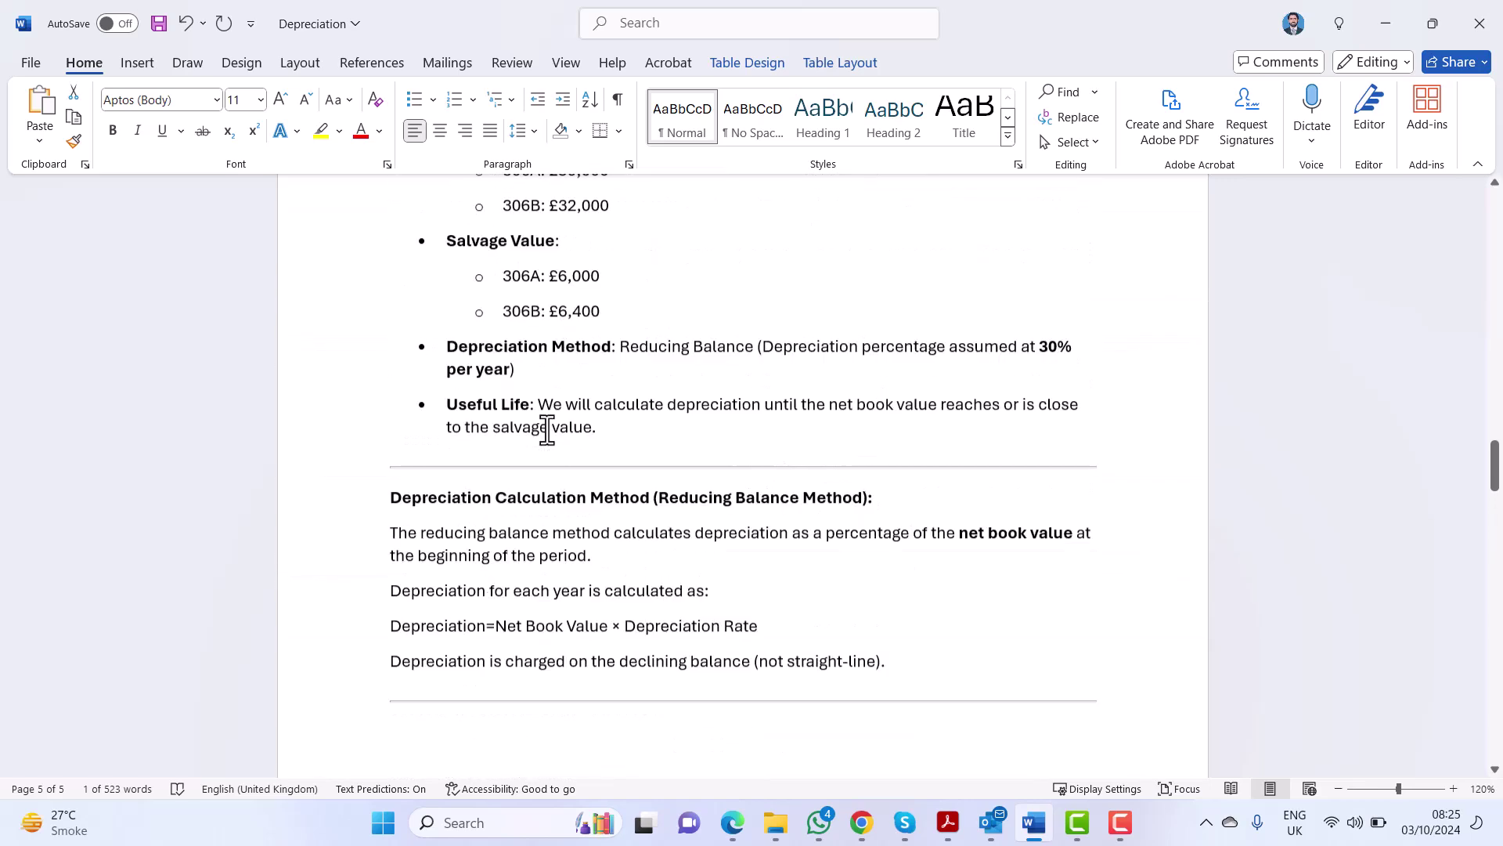
scroll(547, 429, "up", 15)
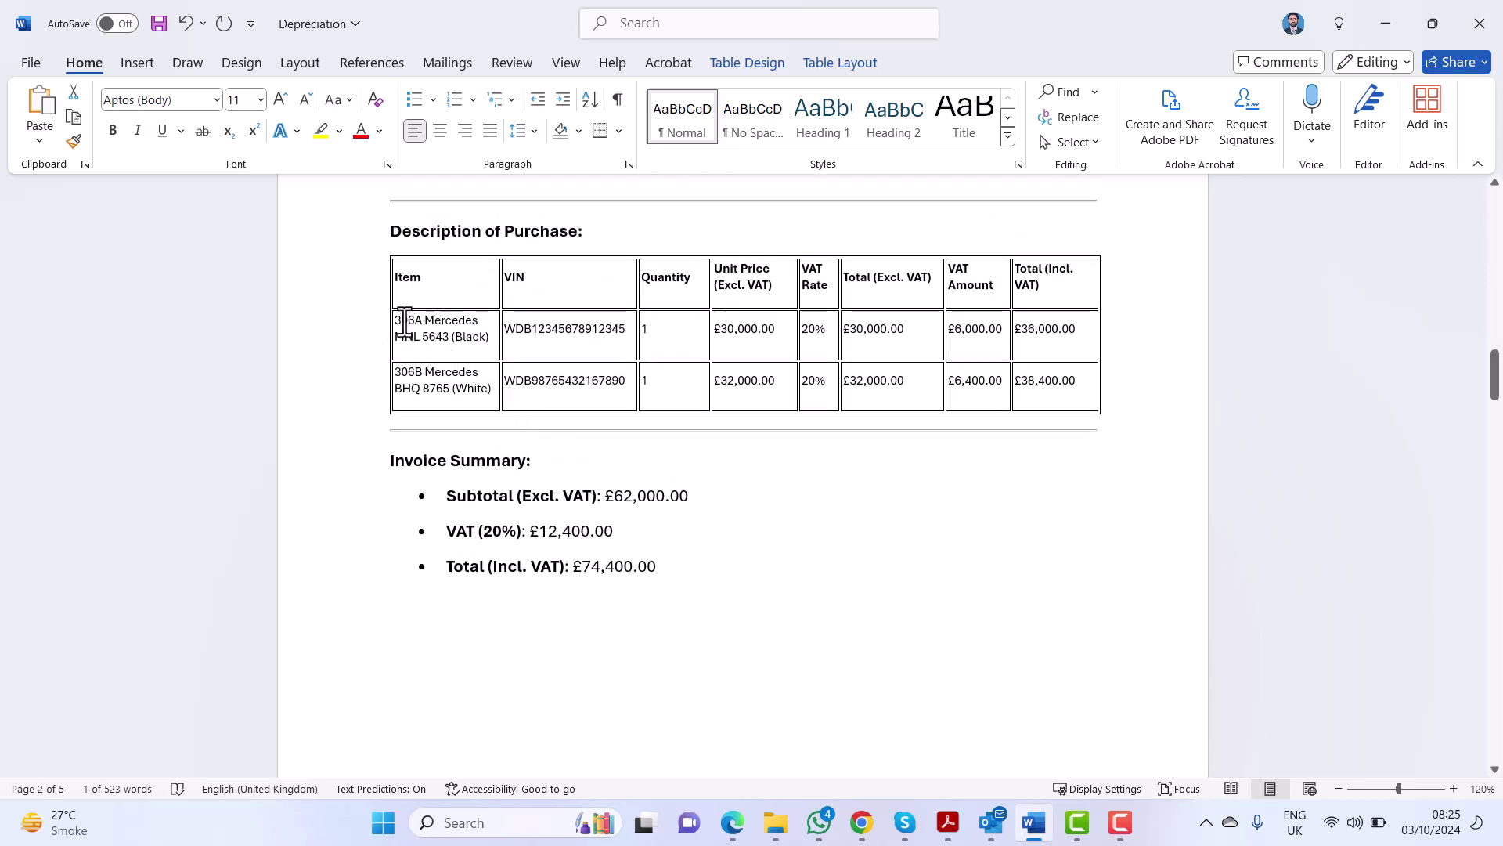
left_click_drag(423, 325, 490, 339)
key("ctrl+c")
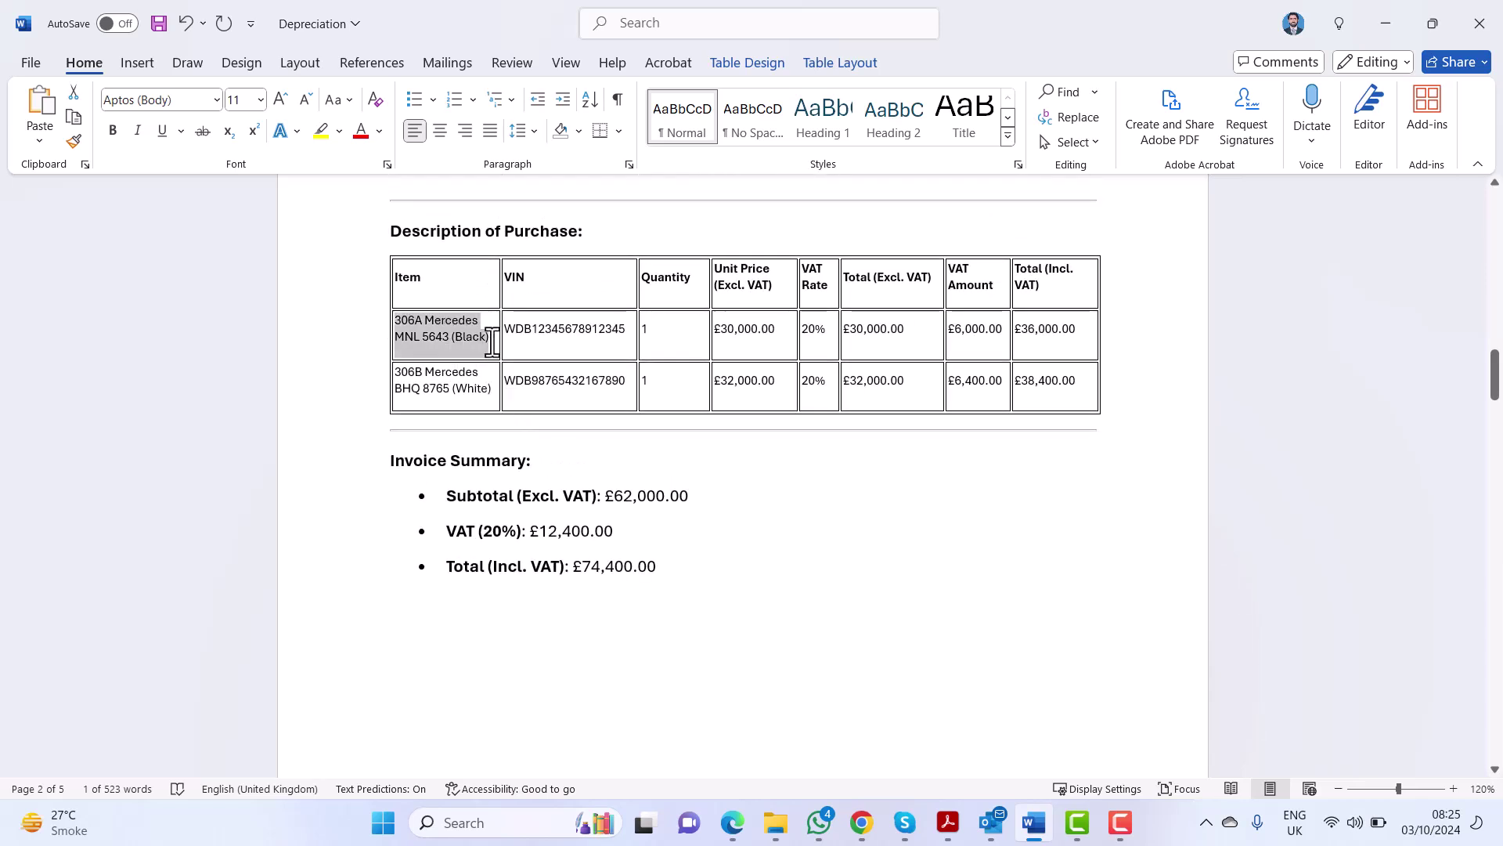
key("super+Tab")
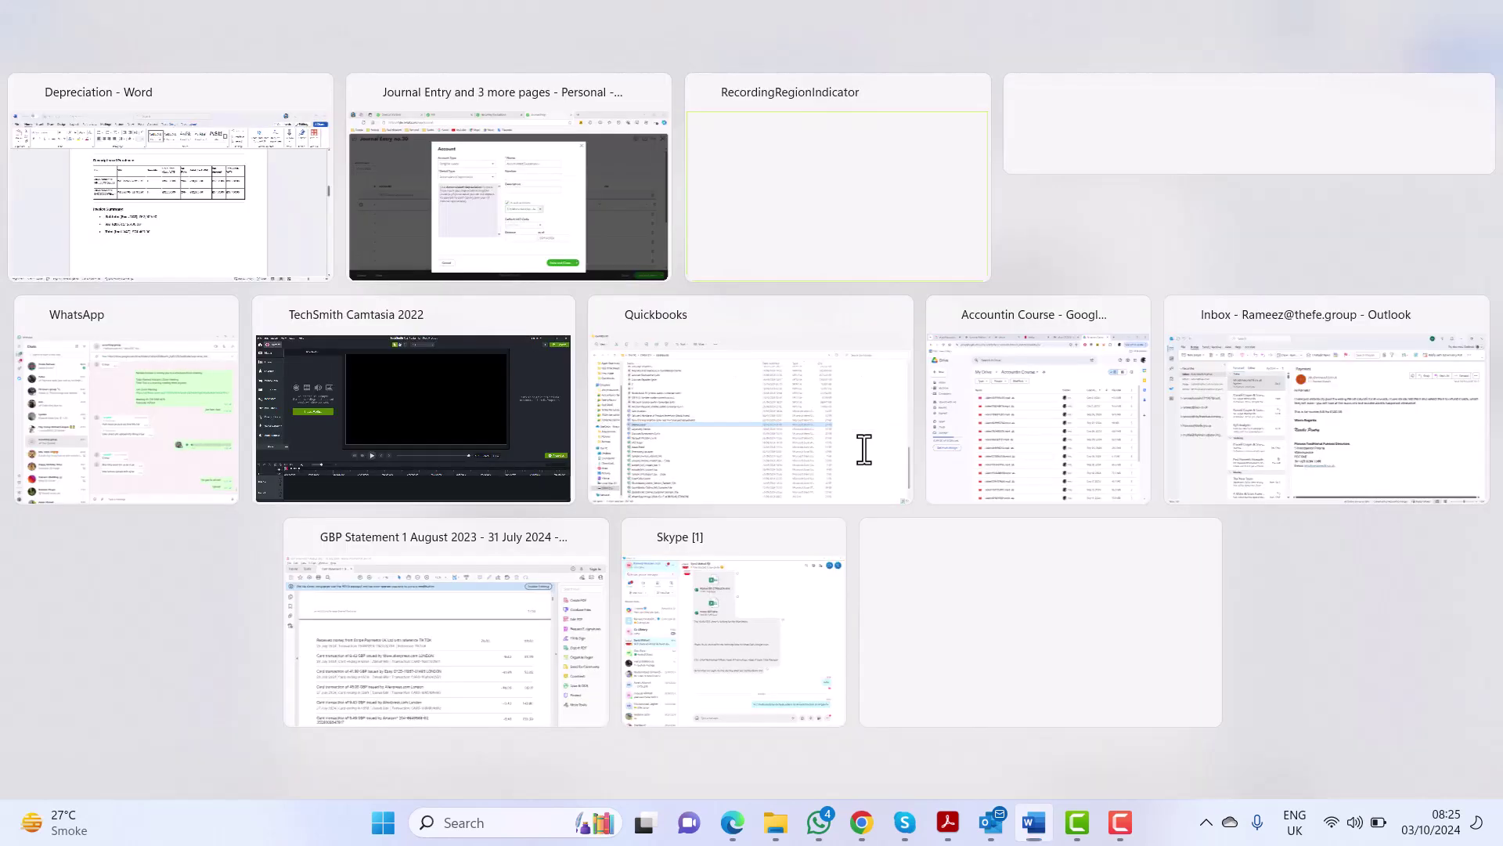
left_click(862, 446)
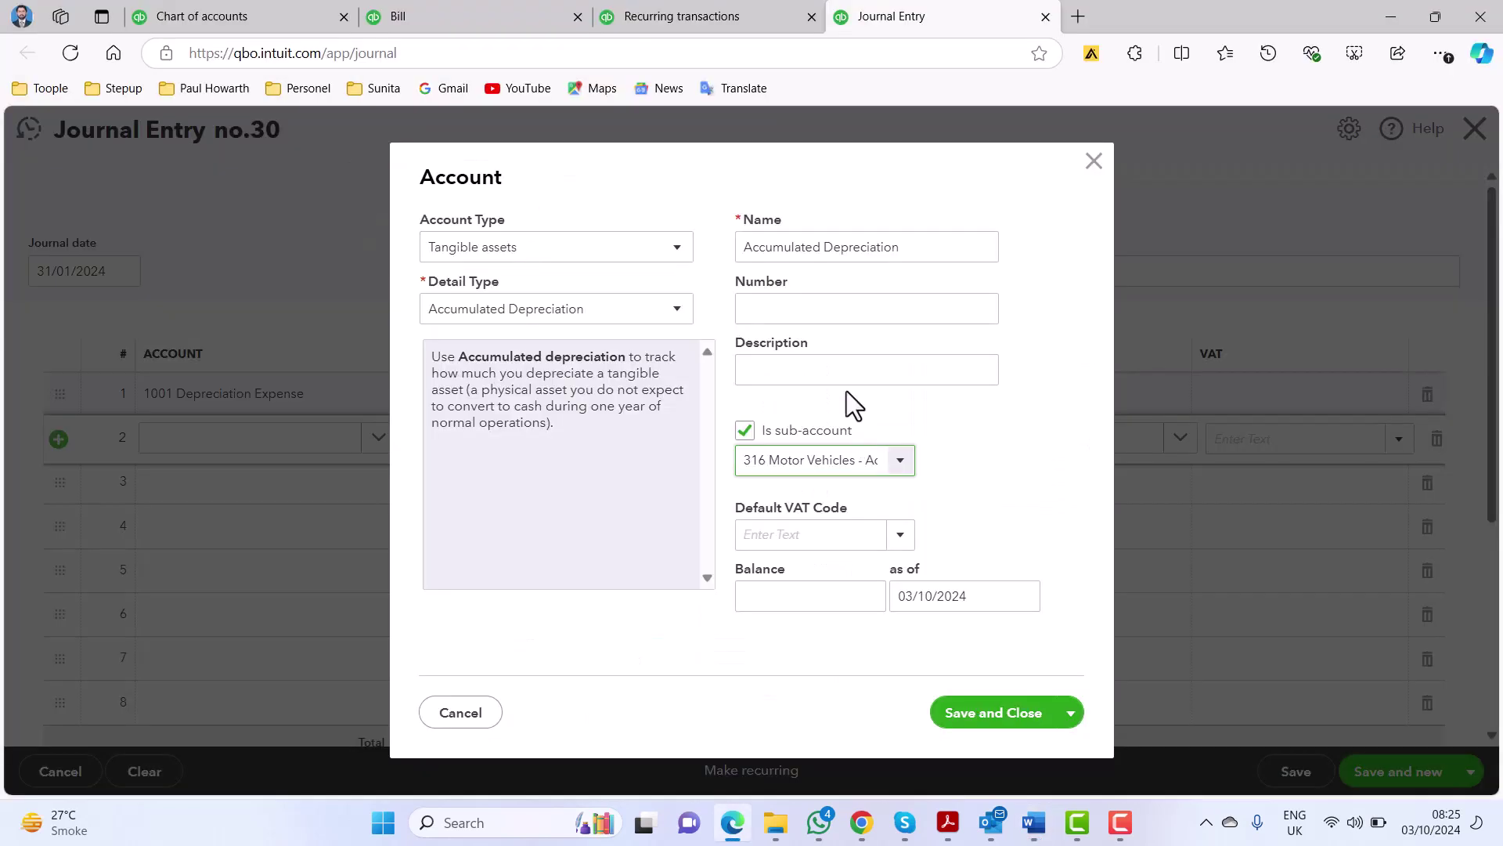
triple_click(746, 246)
left_click(748, 247)
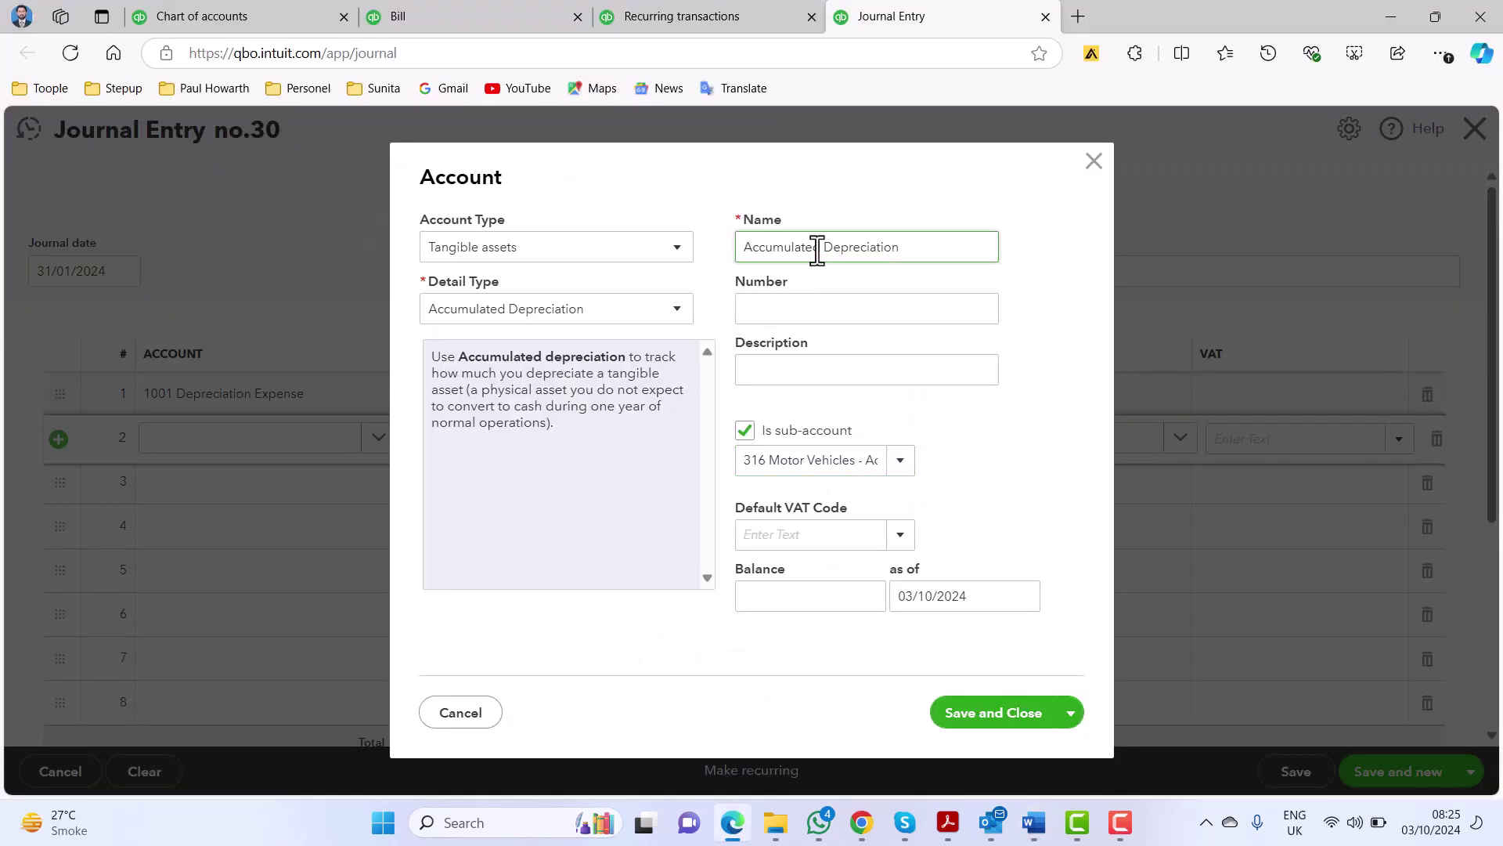
key("ctrl+v")
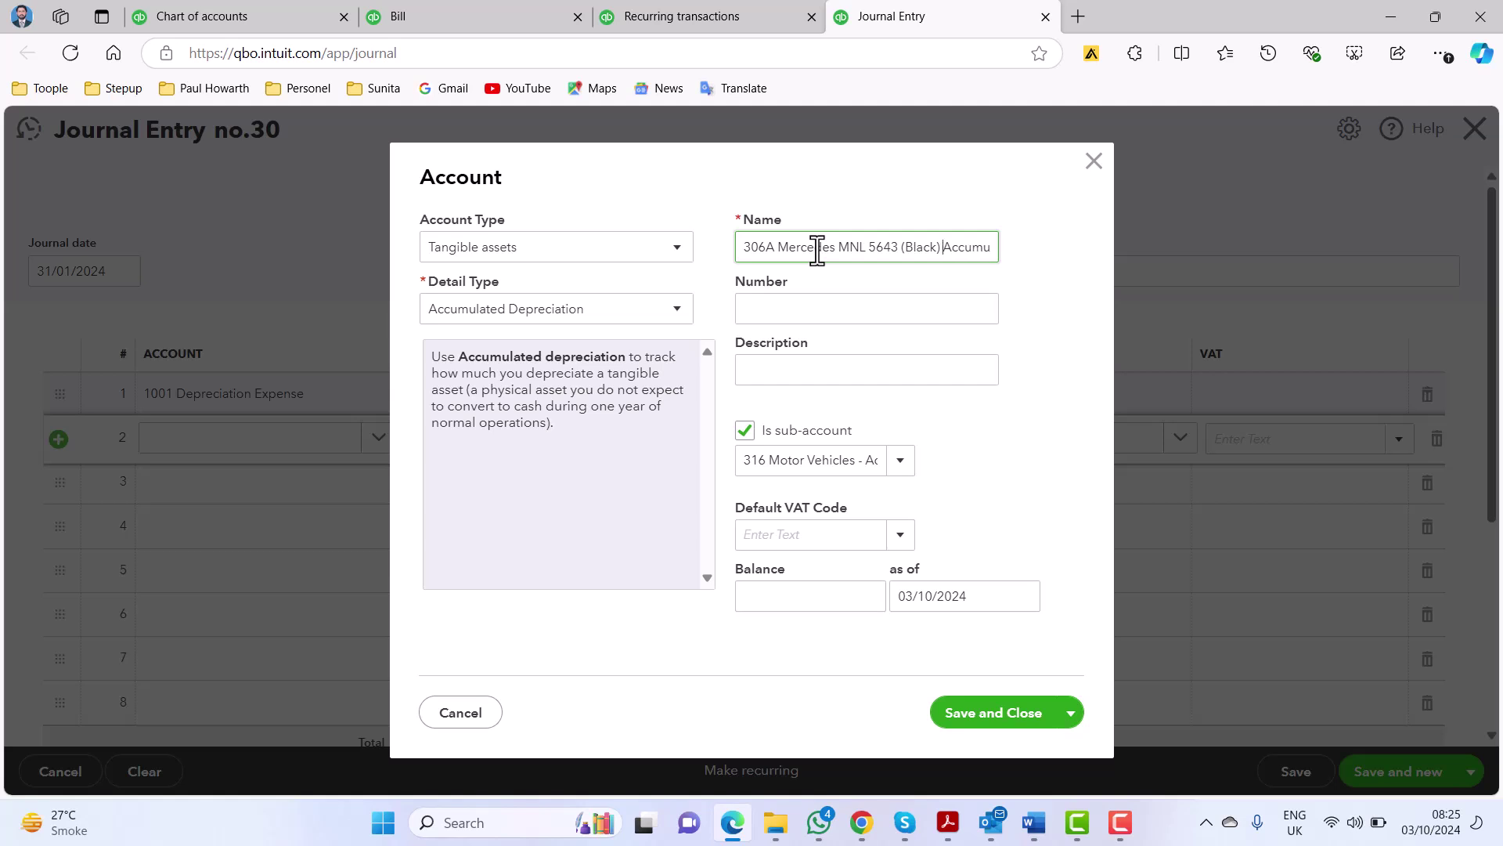
type("-")
left_click(968, 720)
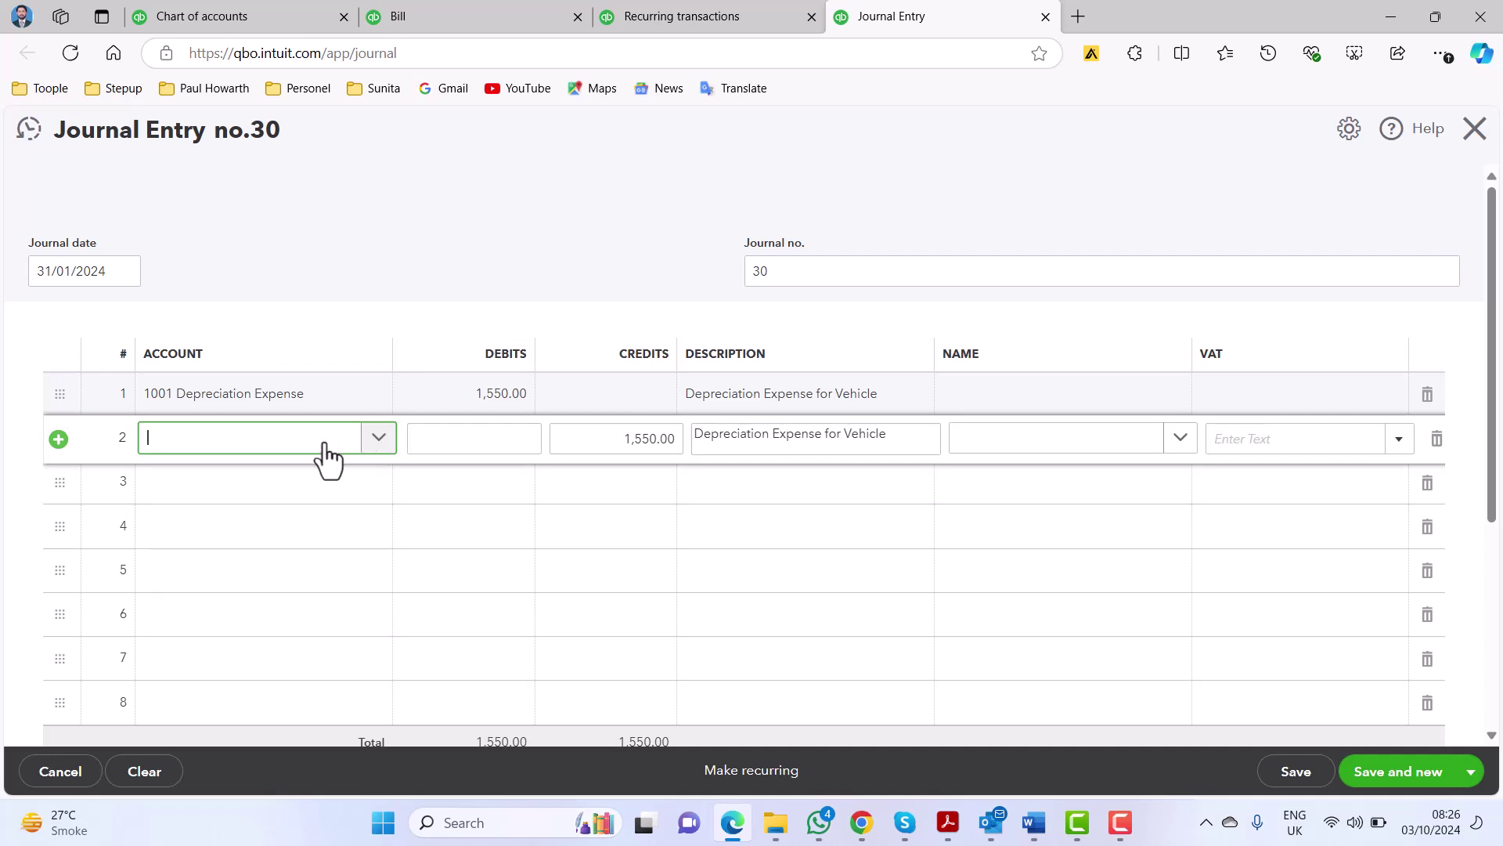
- Assign the 306A Mercedes MNL 5643 (Black) accumulated depreciation account to the second journal line and set its credit to 750
type("306A")
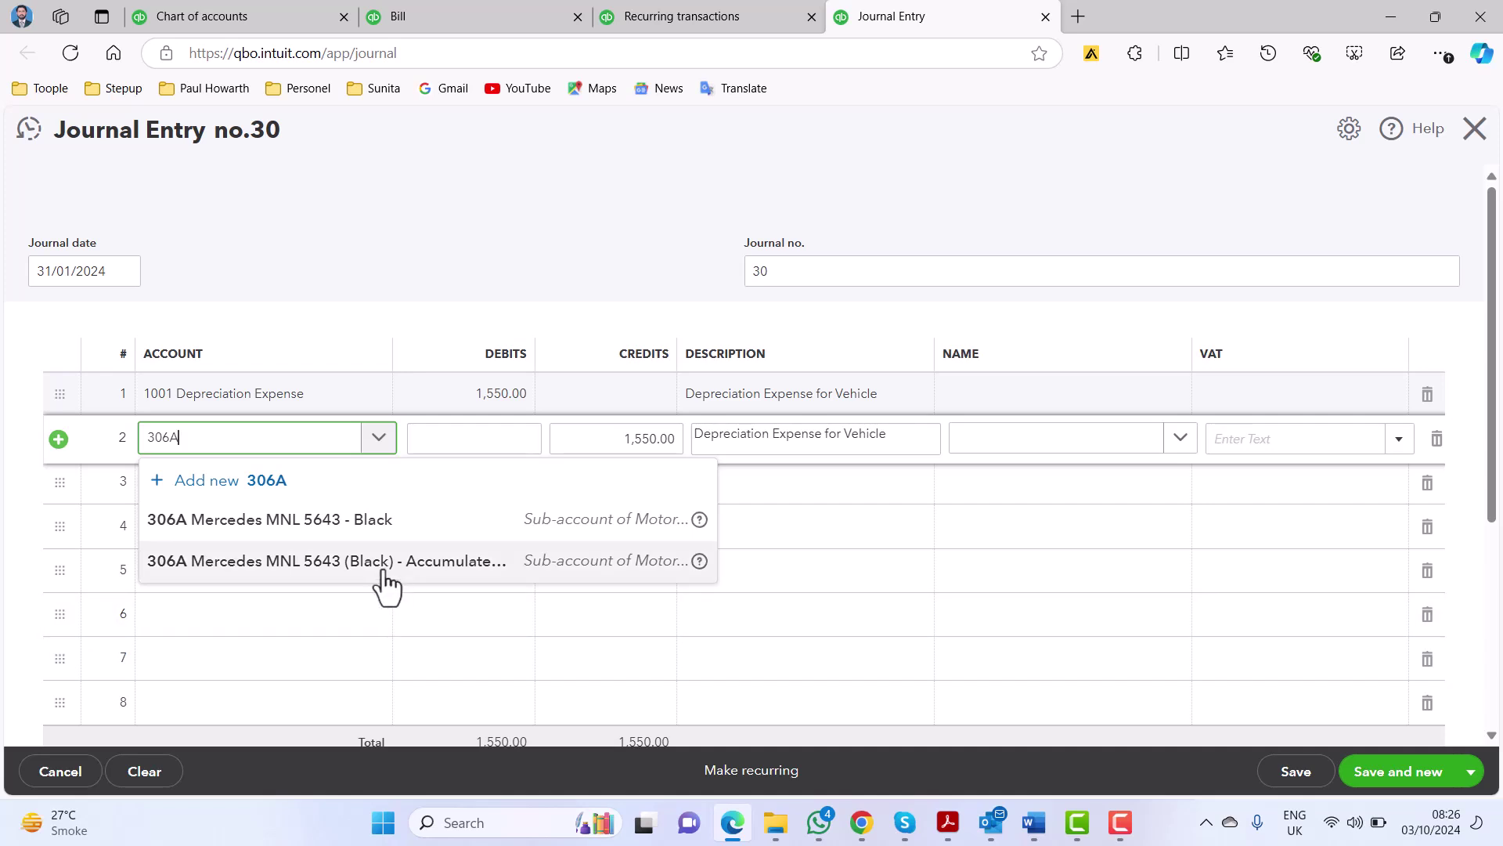
left_click(384, 564)
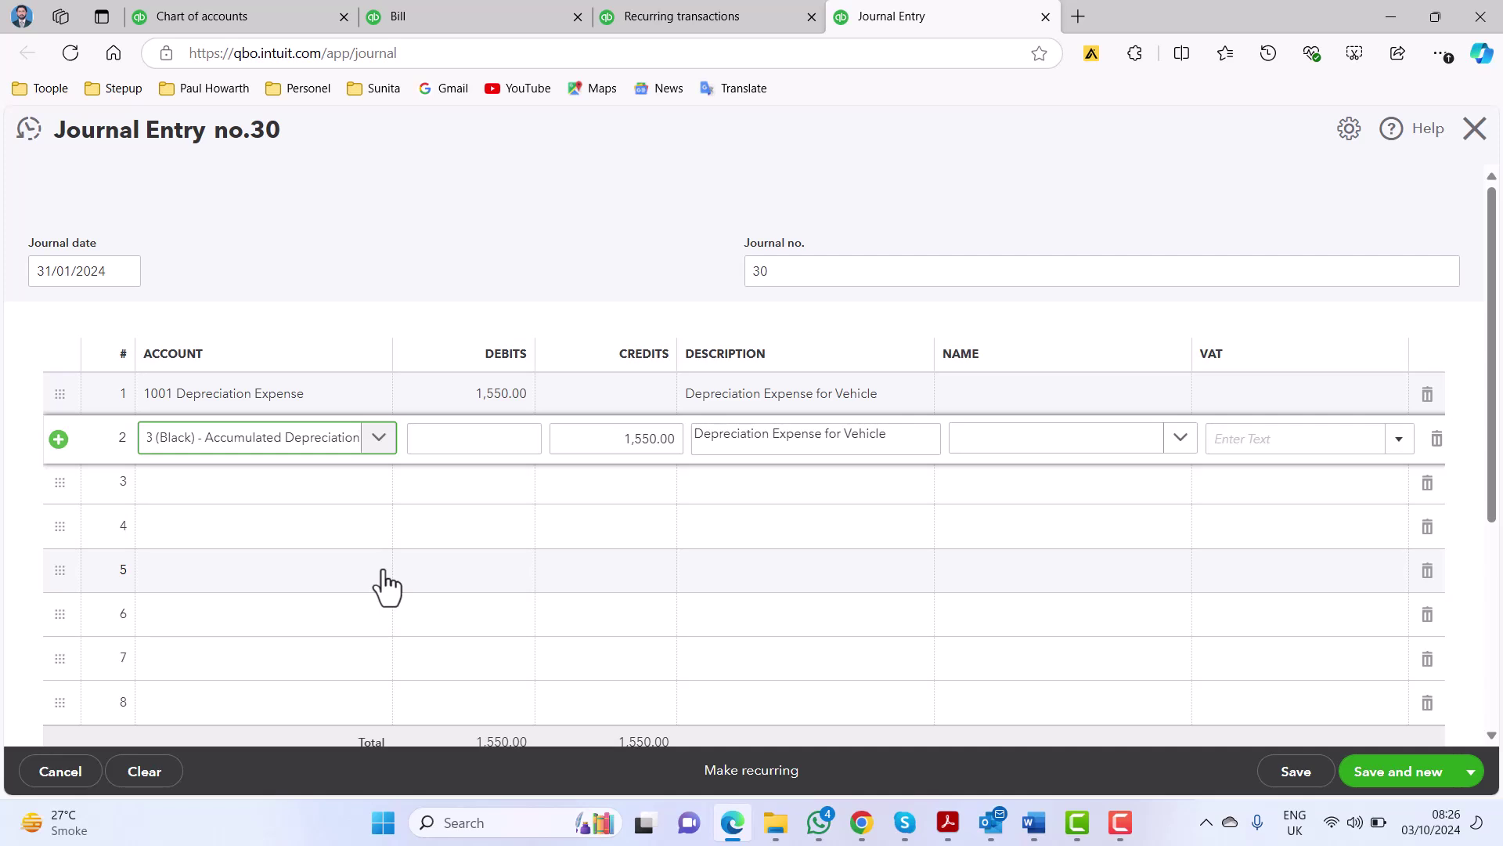
left_click(638, 440)
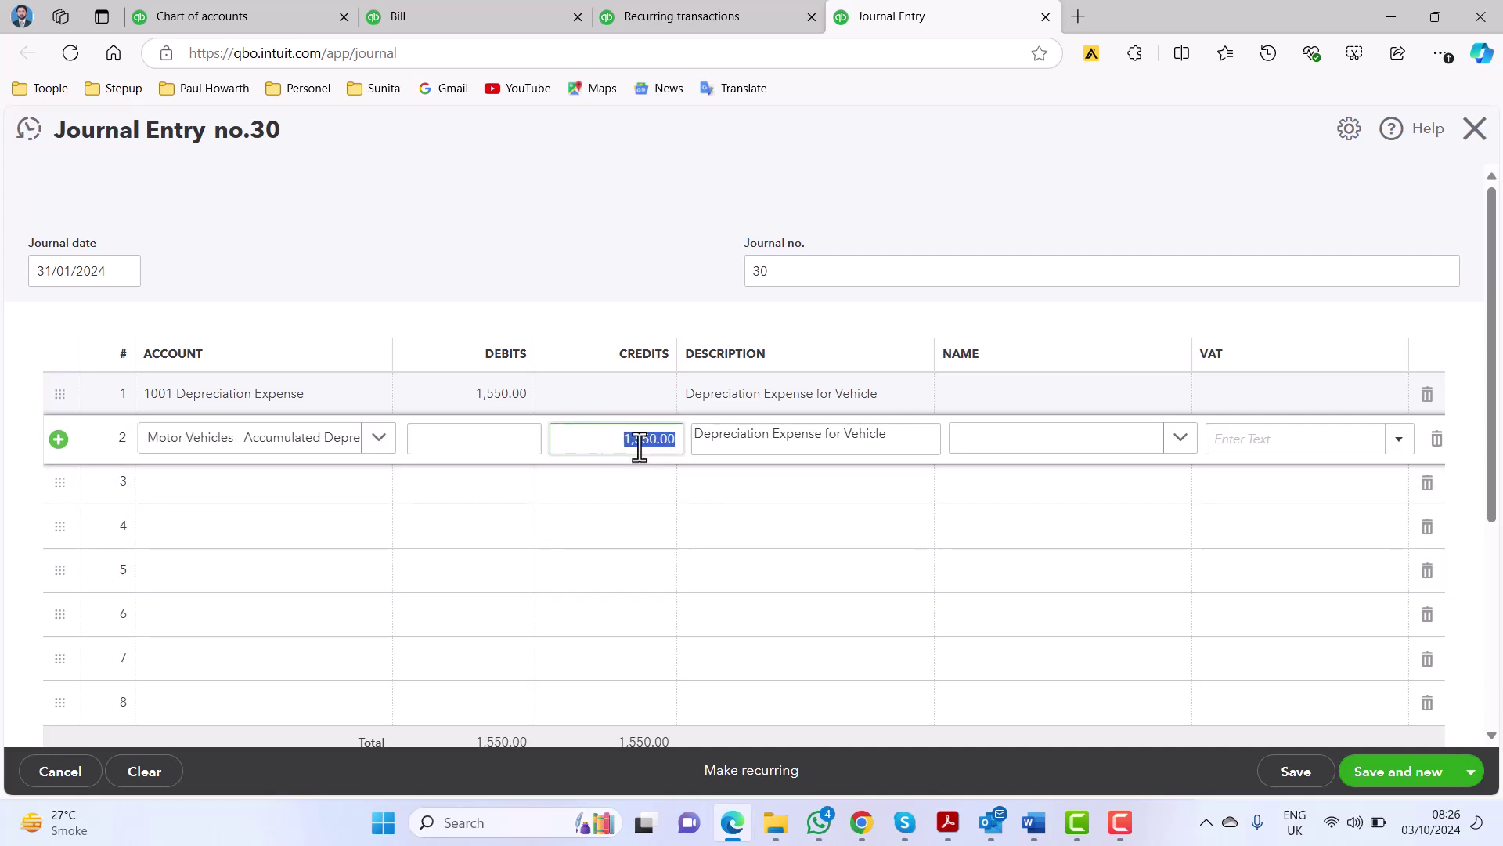
type("750")
- Start a new account from the third journal line, and select "Mercedes BHQ 8765 (White)" in the Word document's purchase table for copying
left_click(320, 498)
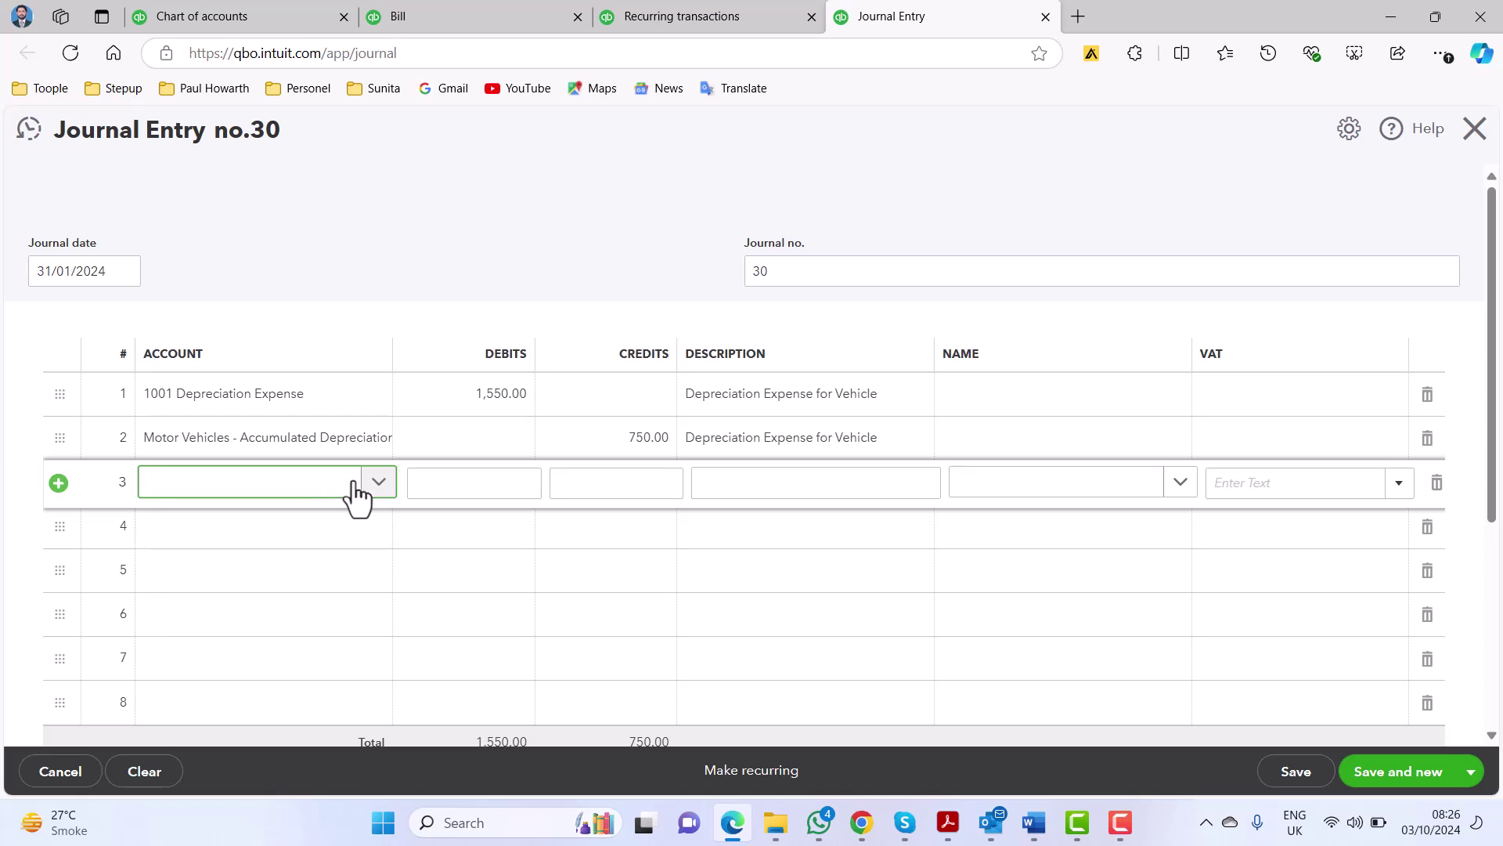
left_click(368, 495)
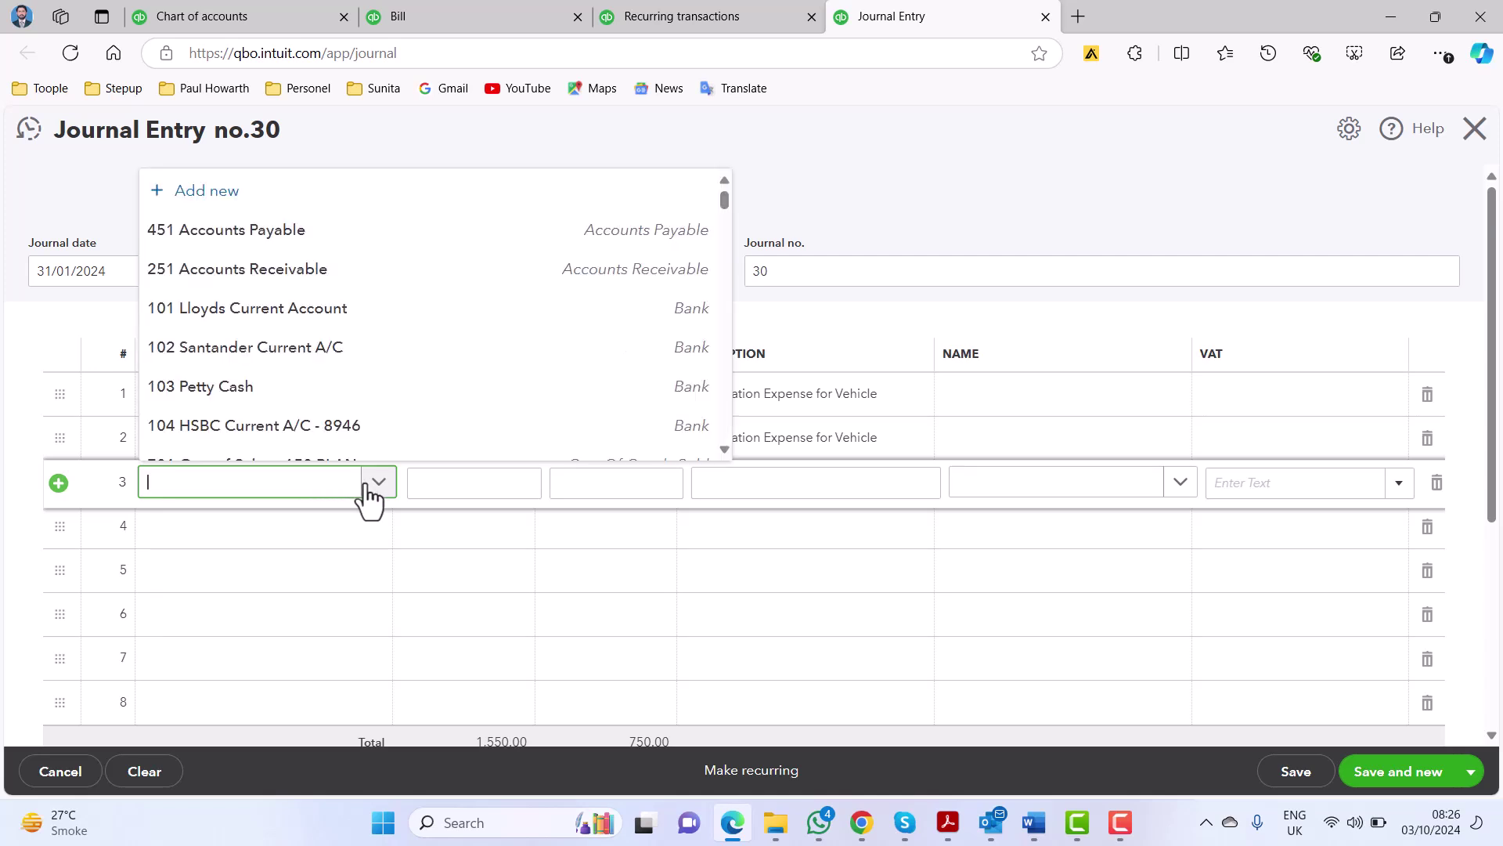
left_click(314, 500)
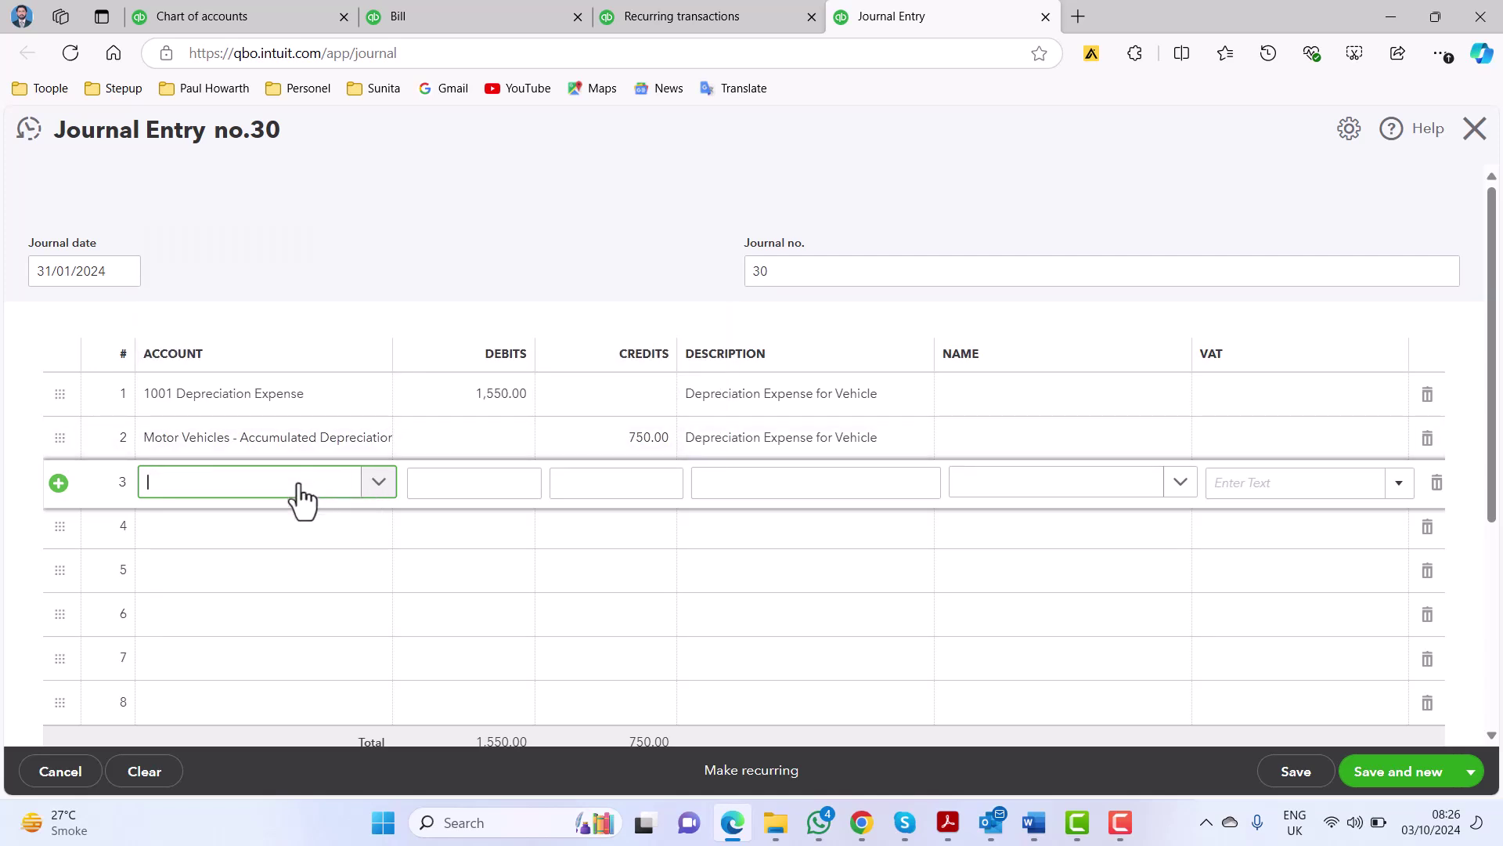
left_click(305, 491)
left_click(245, 196)
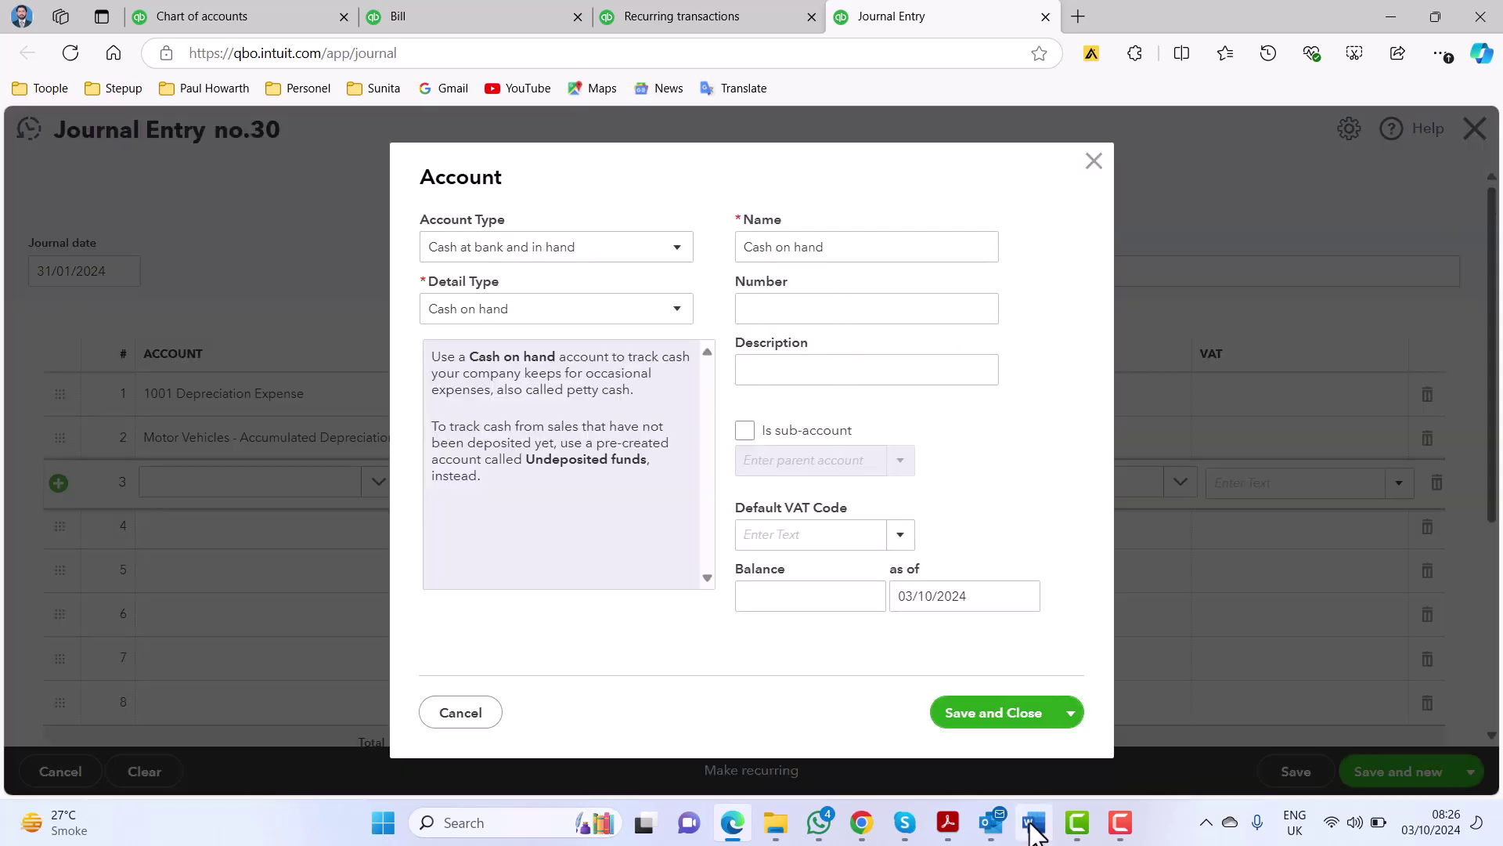
left_click(1034, 824)
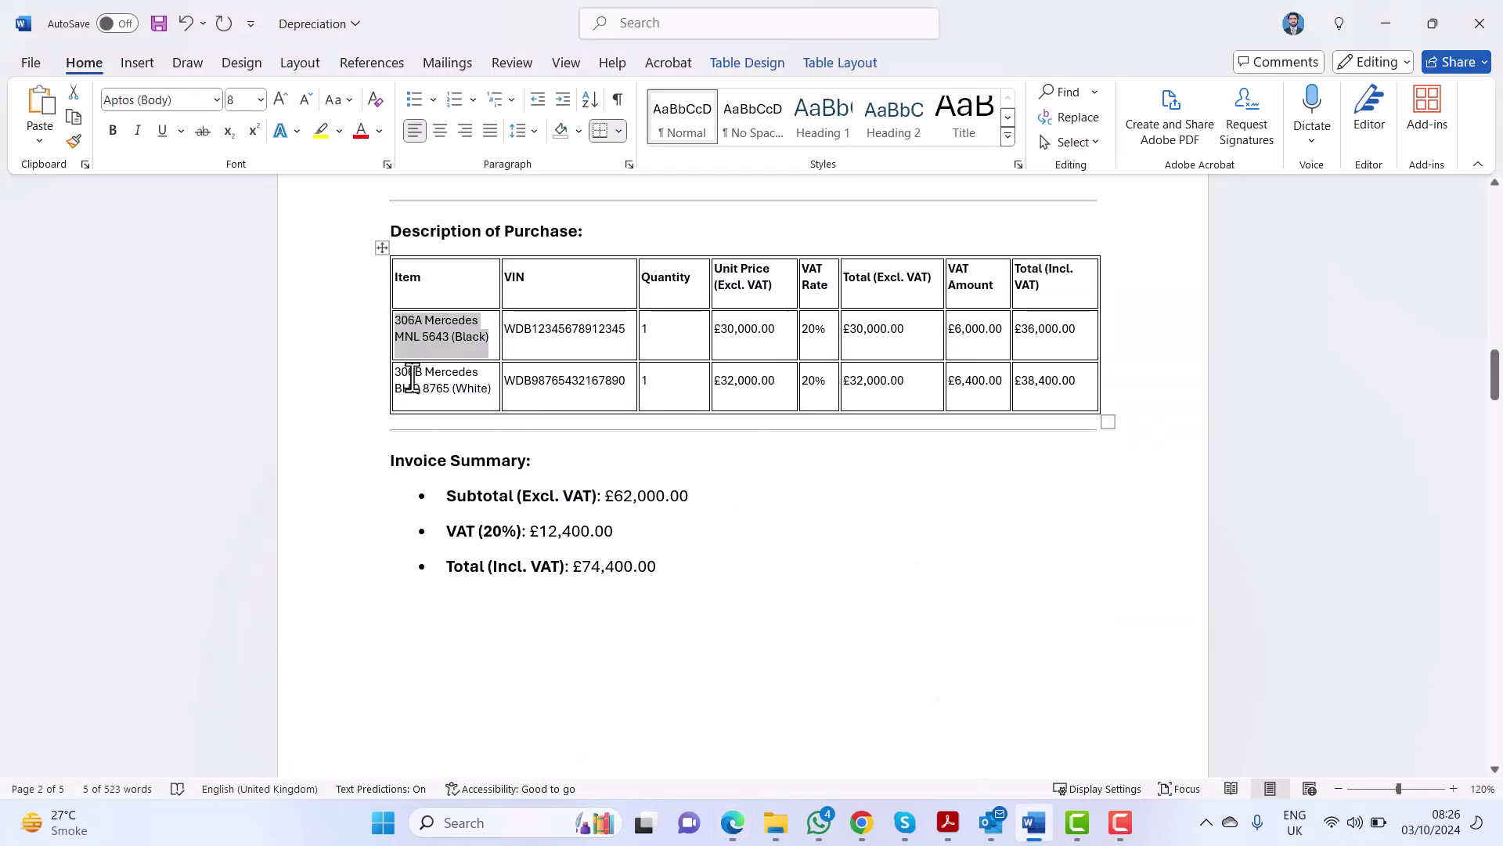
left_click_drag(429, 377, 497, 397)
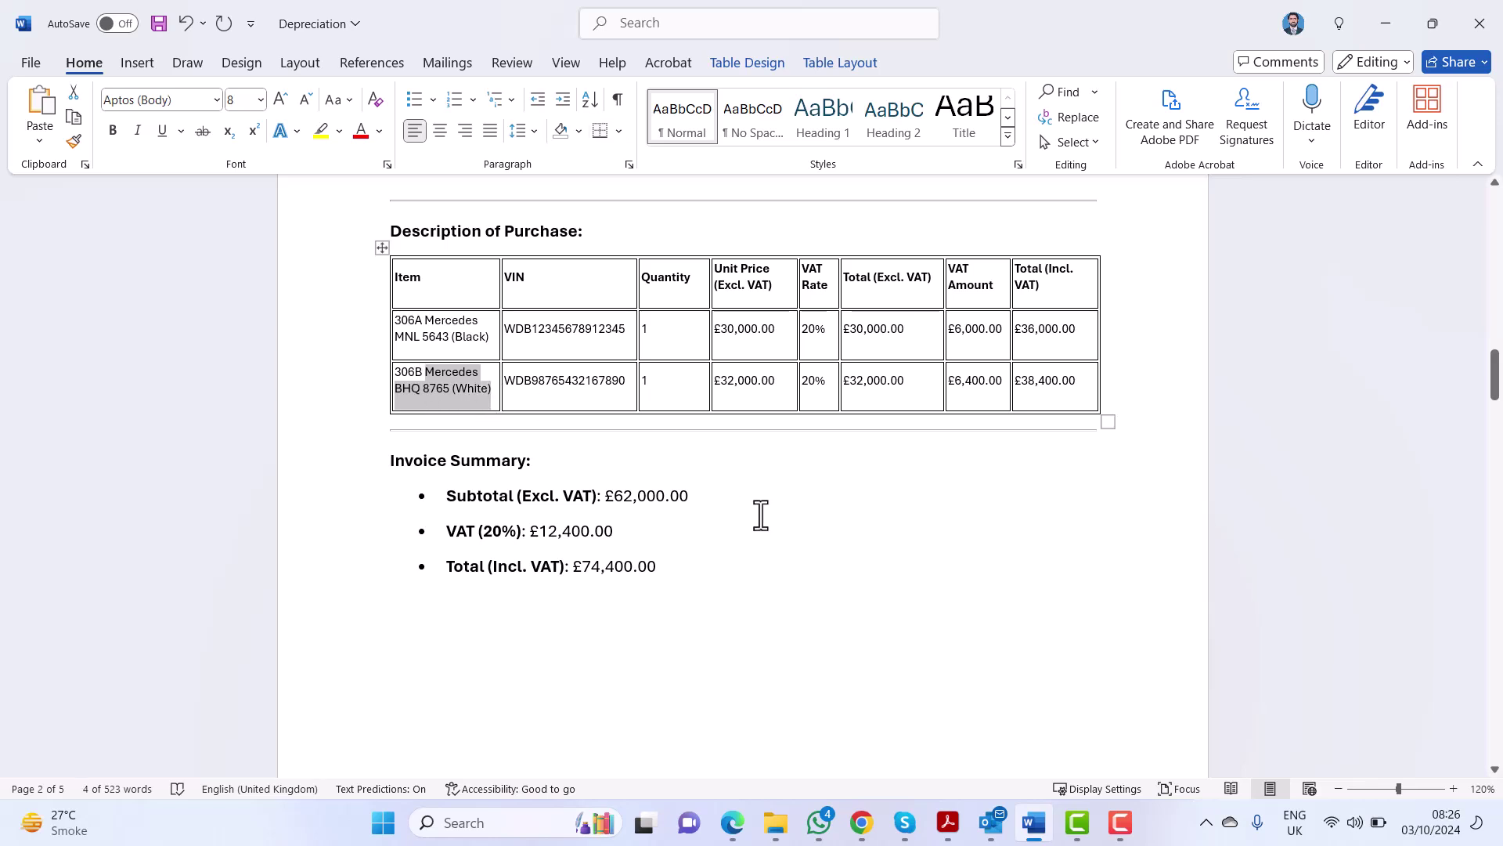
- Return to QuickBooks and set up a Tangible assets account with detail type Accumulated Depreciation under 316 Motor Vehicles - Accumulated Depreciation
key("alt+Tab")
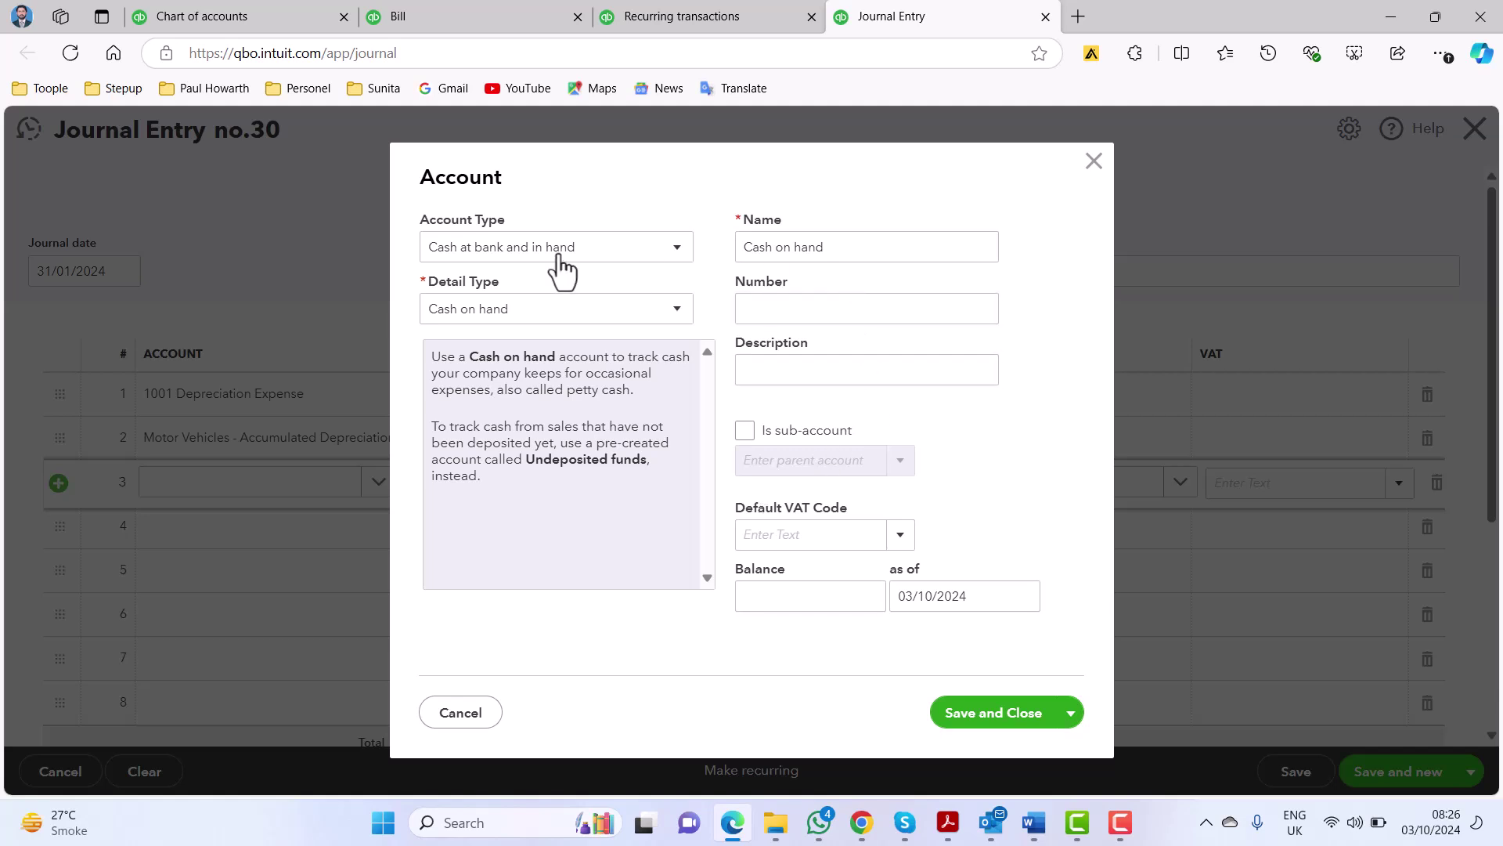
left_click(659, 249)
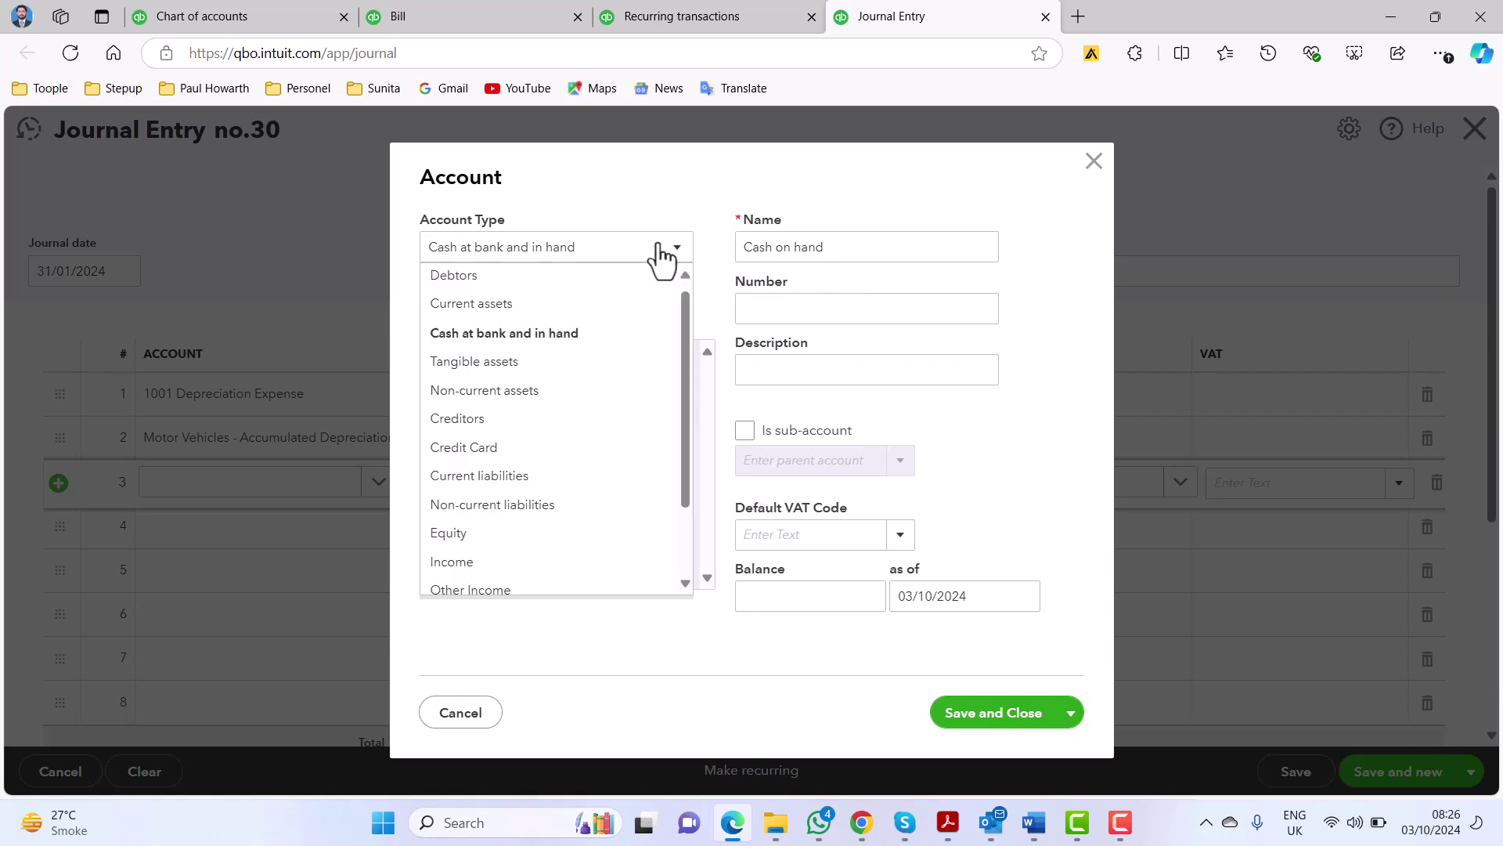
left_click(636, 367)
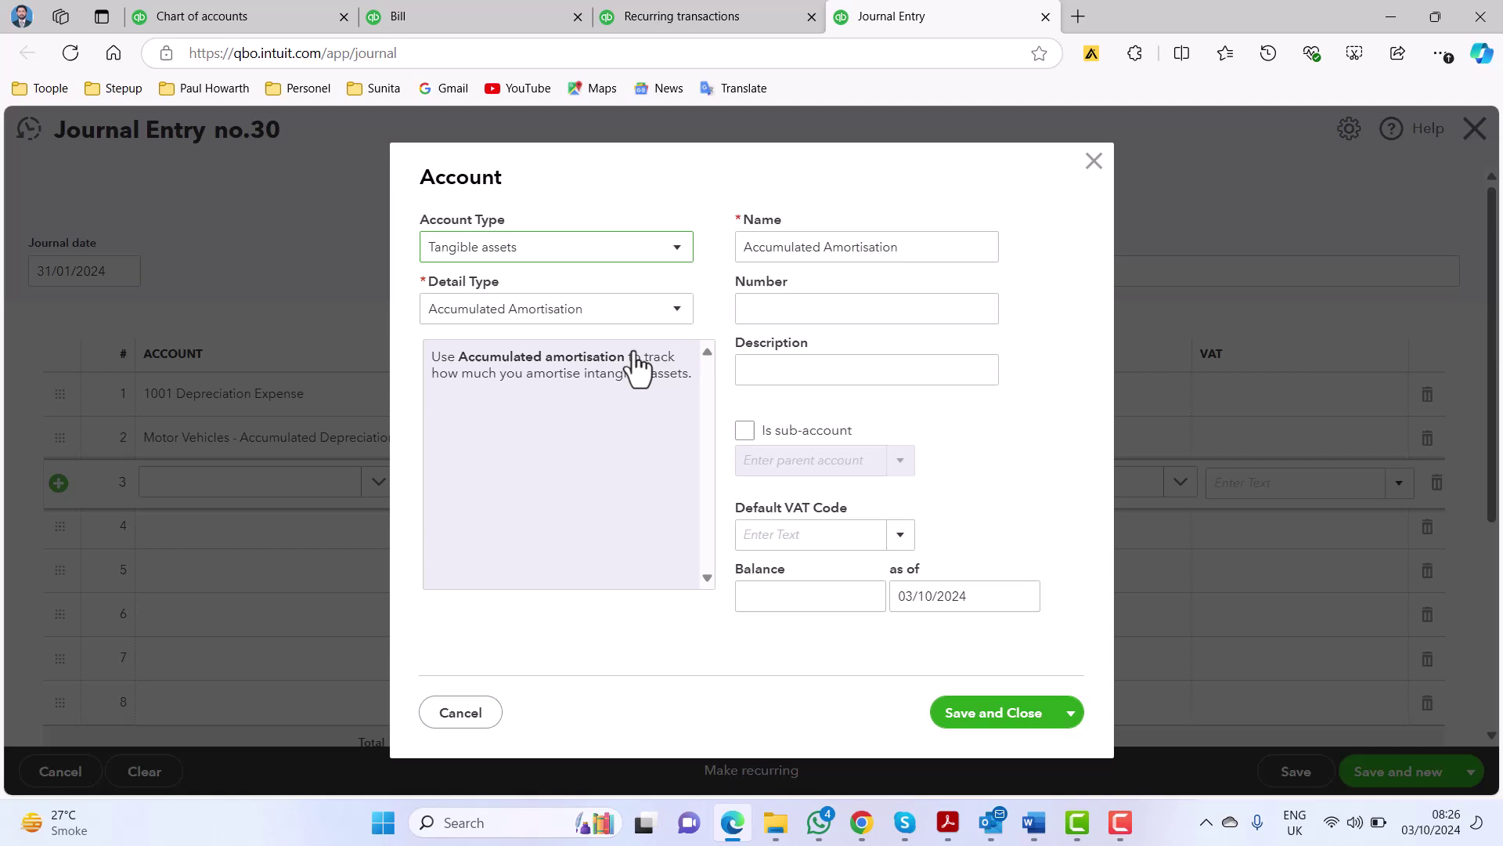
left_click(669, 321)
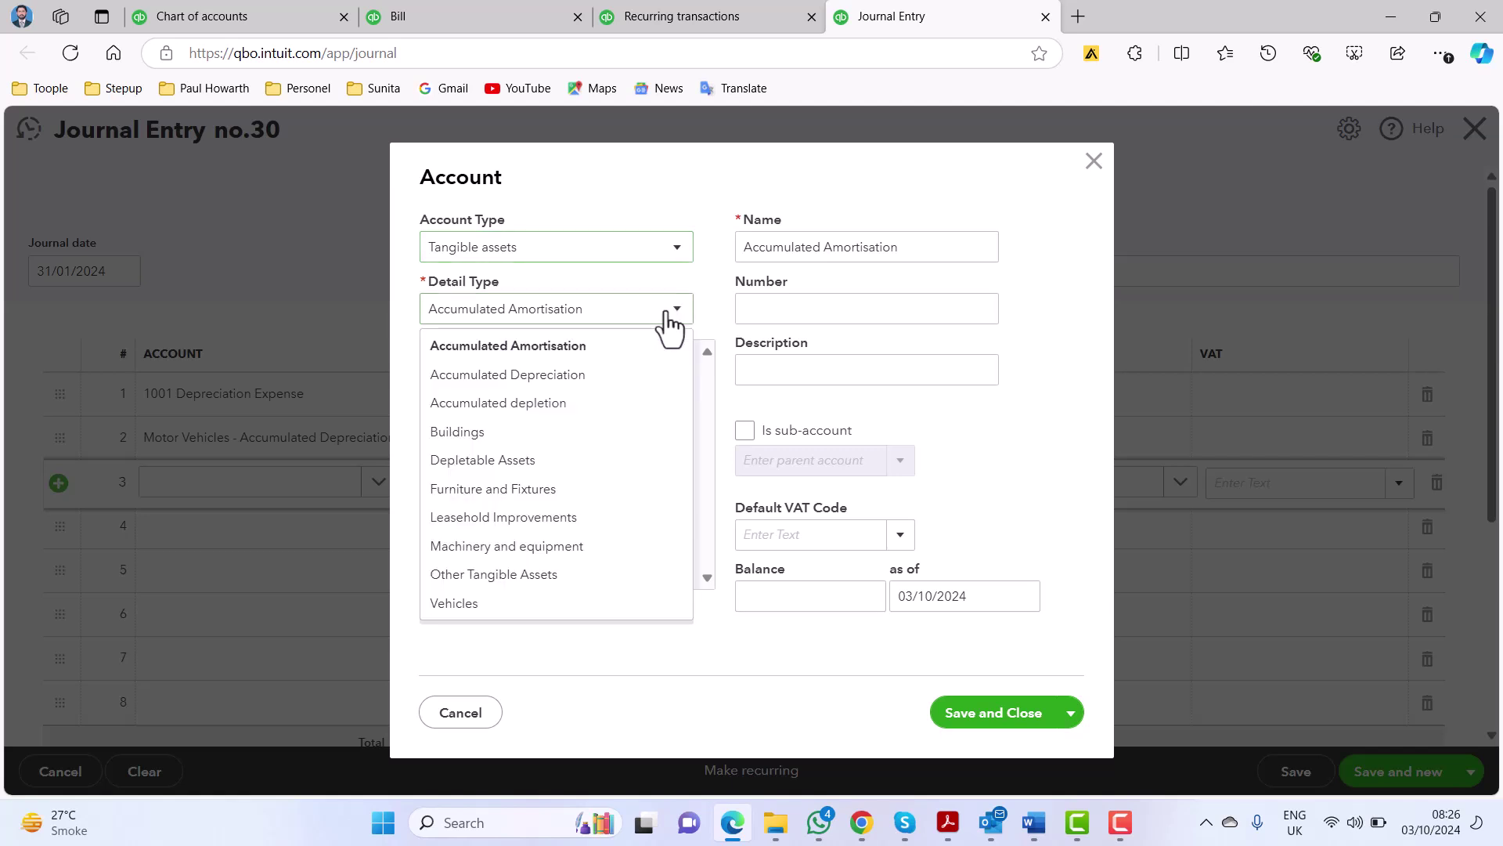
left_click(617, 384)
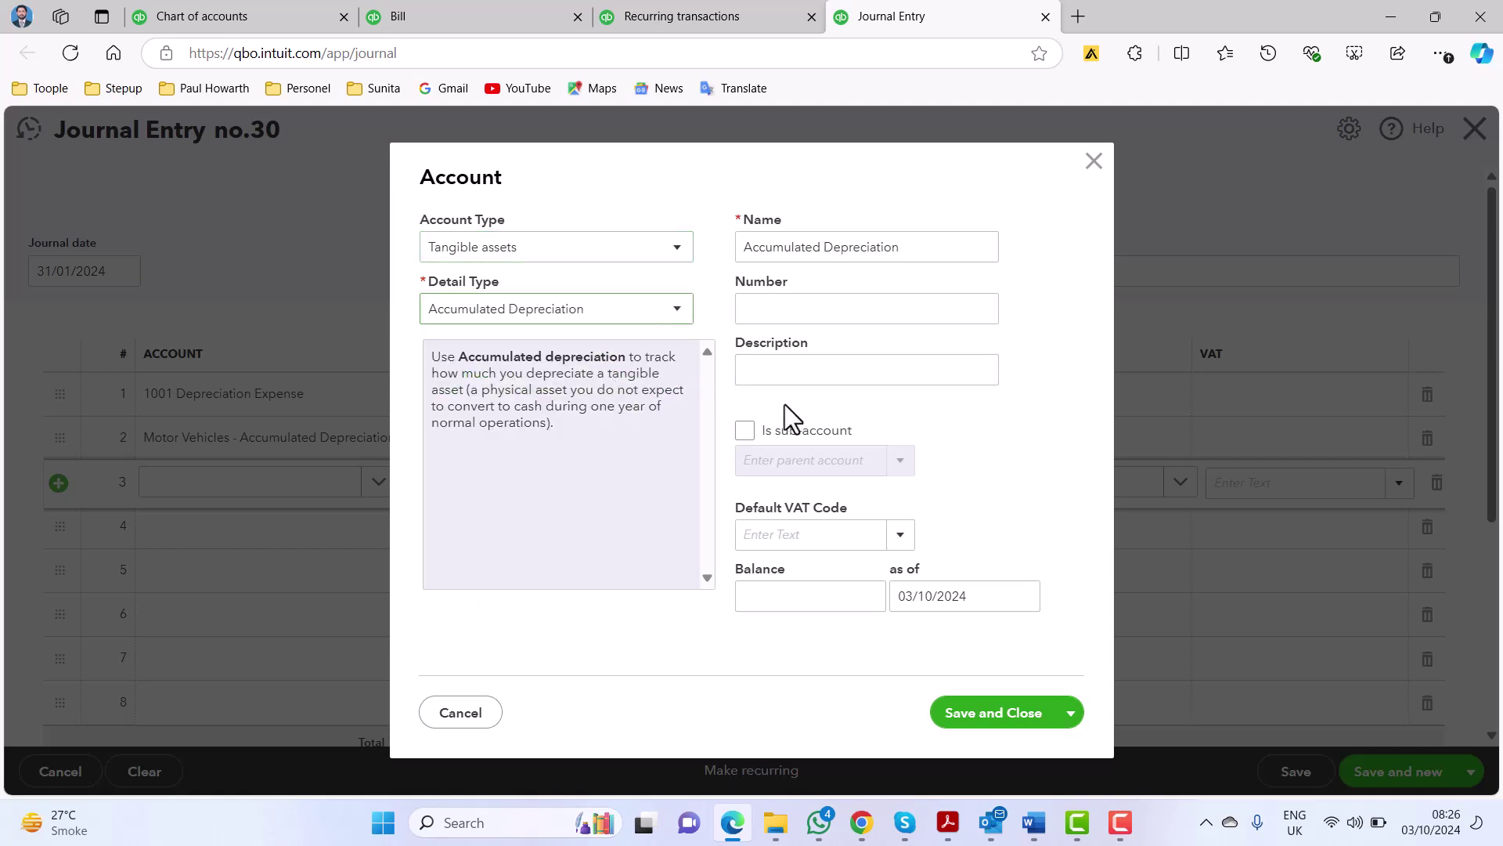
left_click(745, 430)
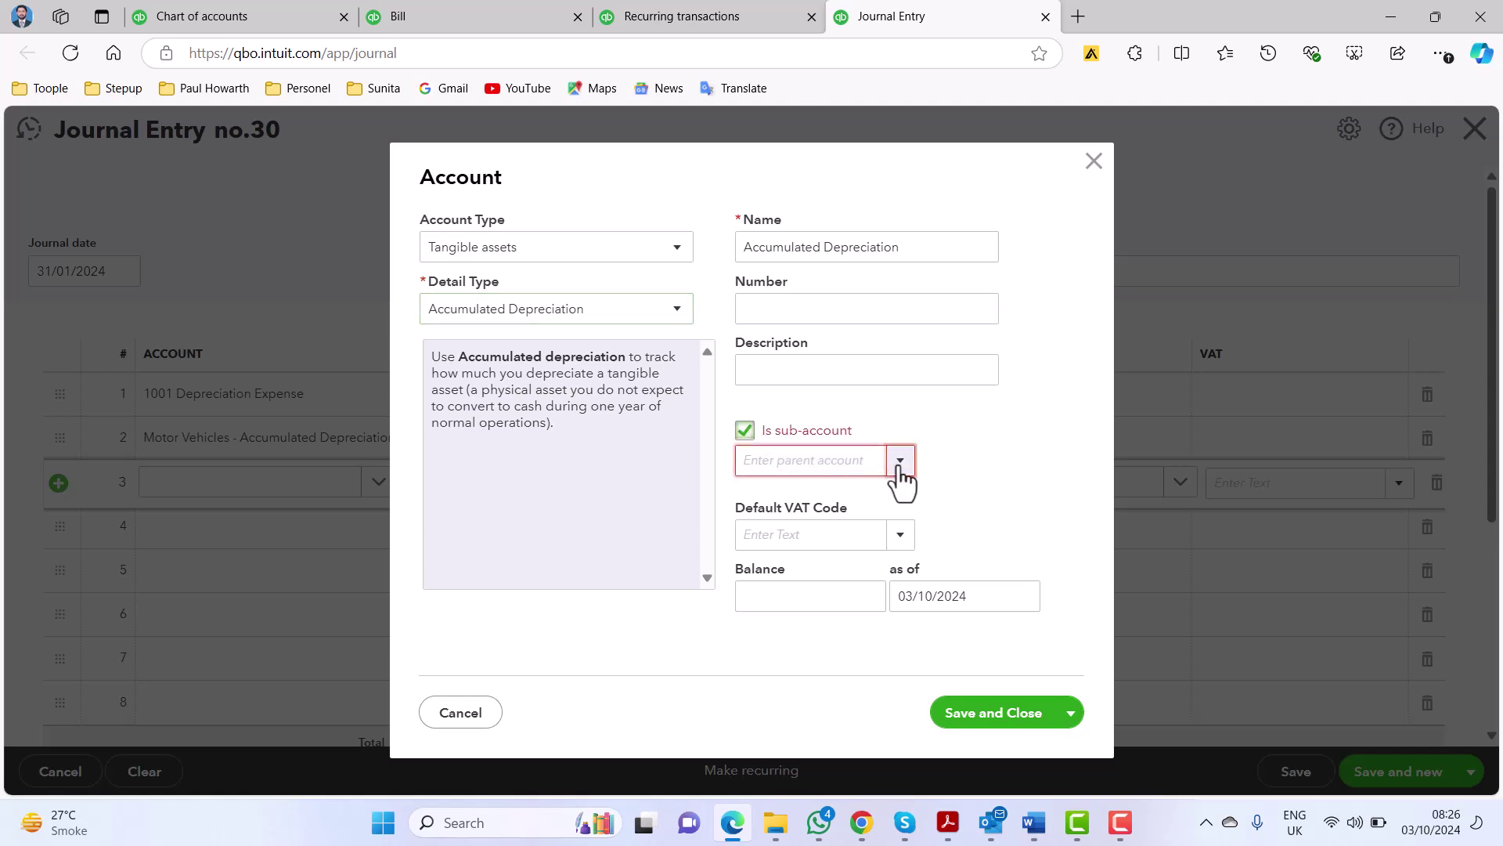
left_click(900, 462)
scroll(998, 349, "down", 3)
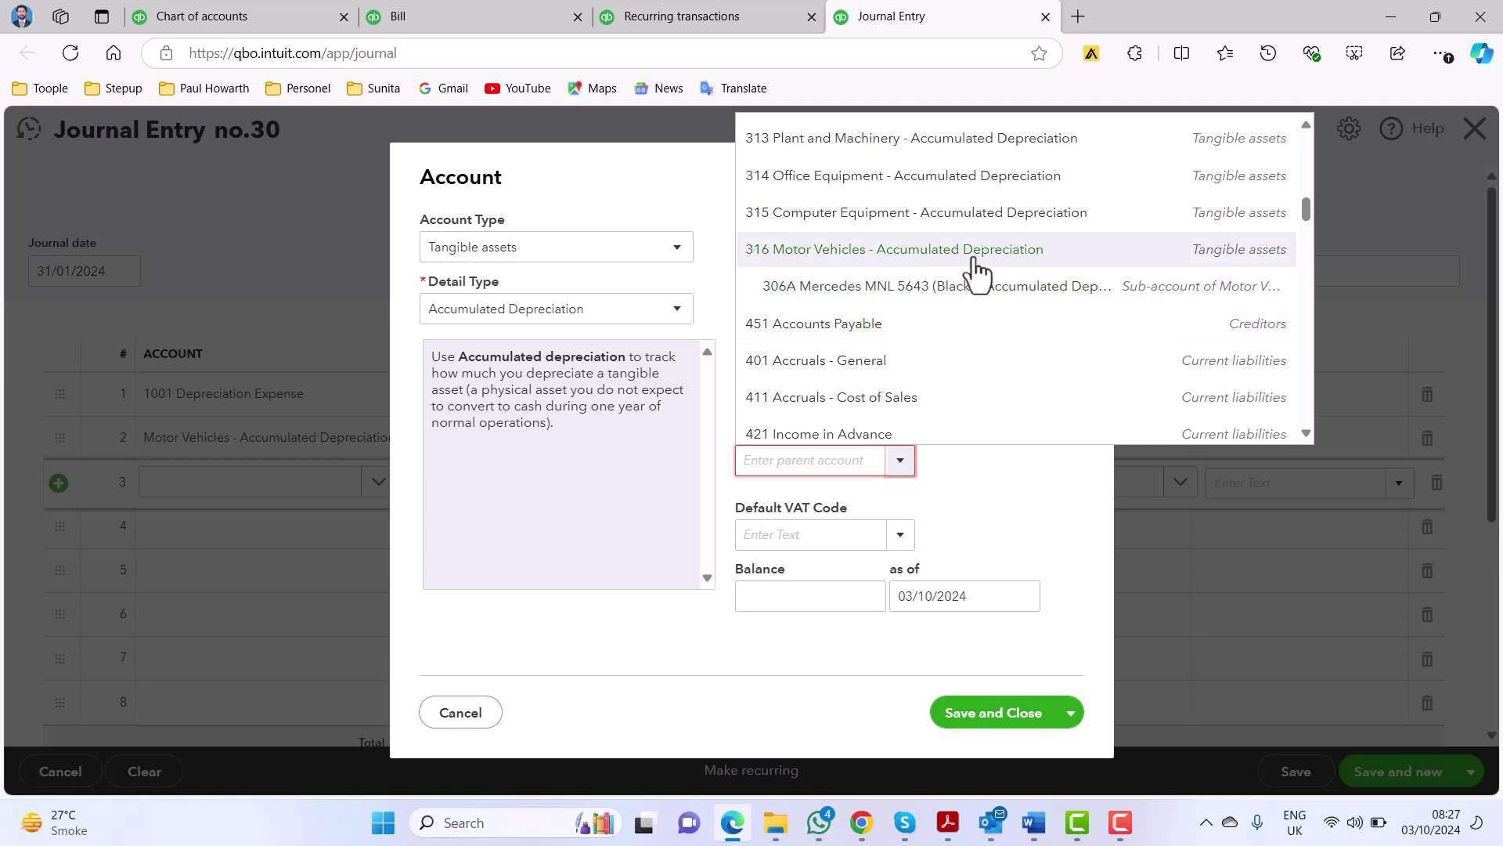
left_click(975, 262)
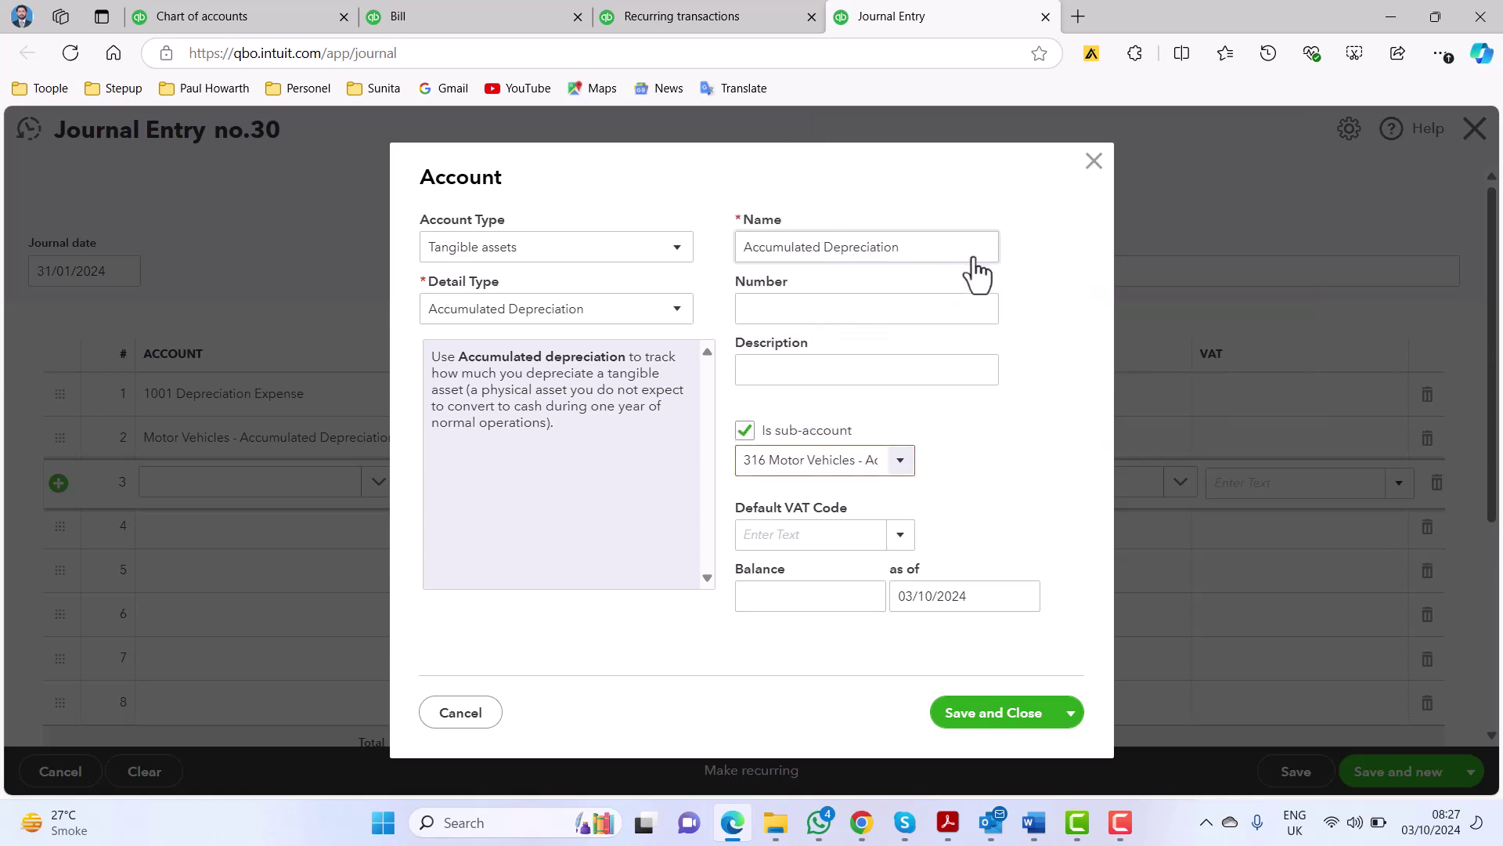
left_click(830, 315)
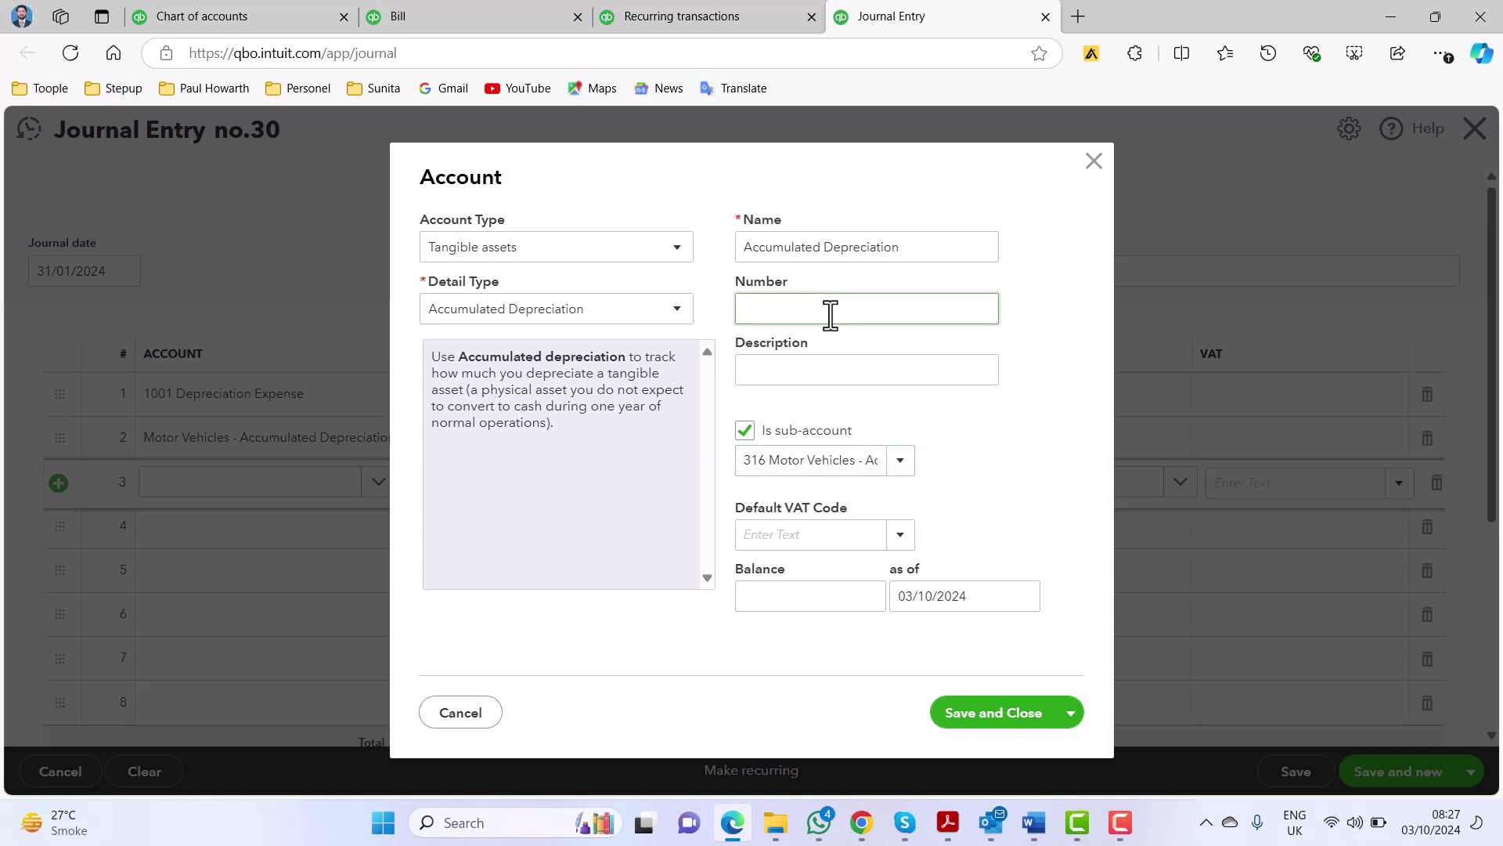
type("306B")
triple_click(749, 247)
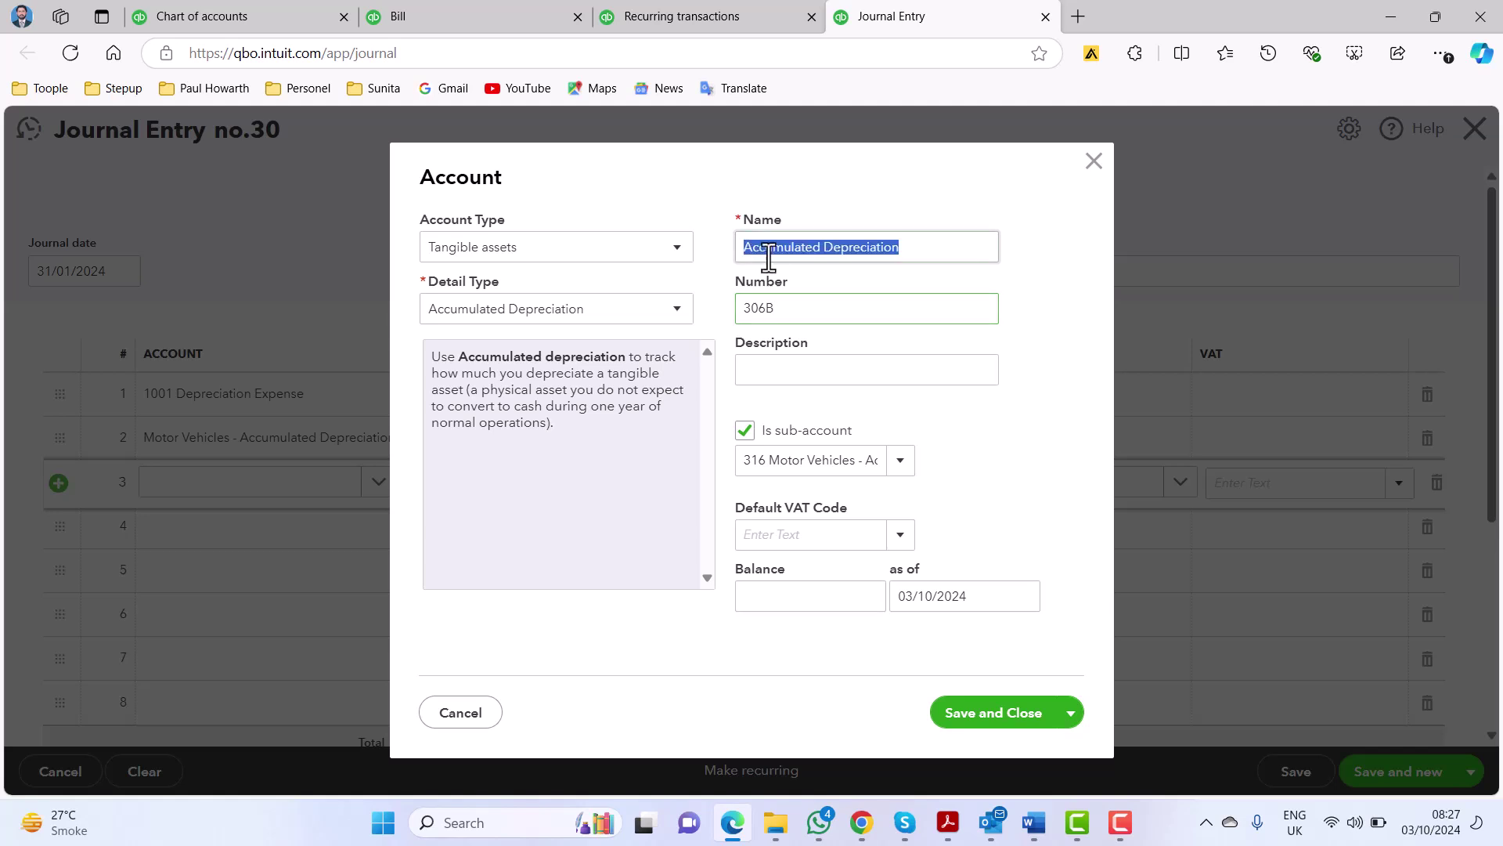
left_click(748, 247)
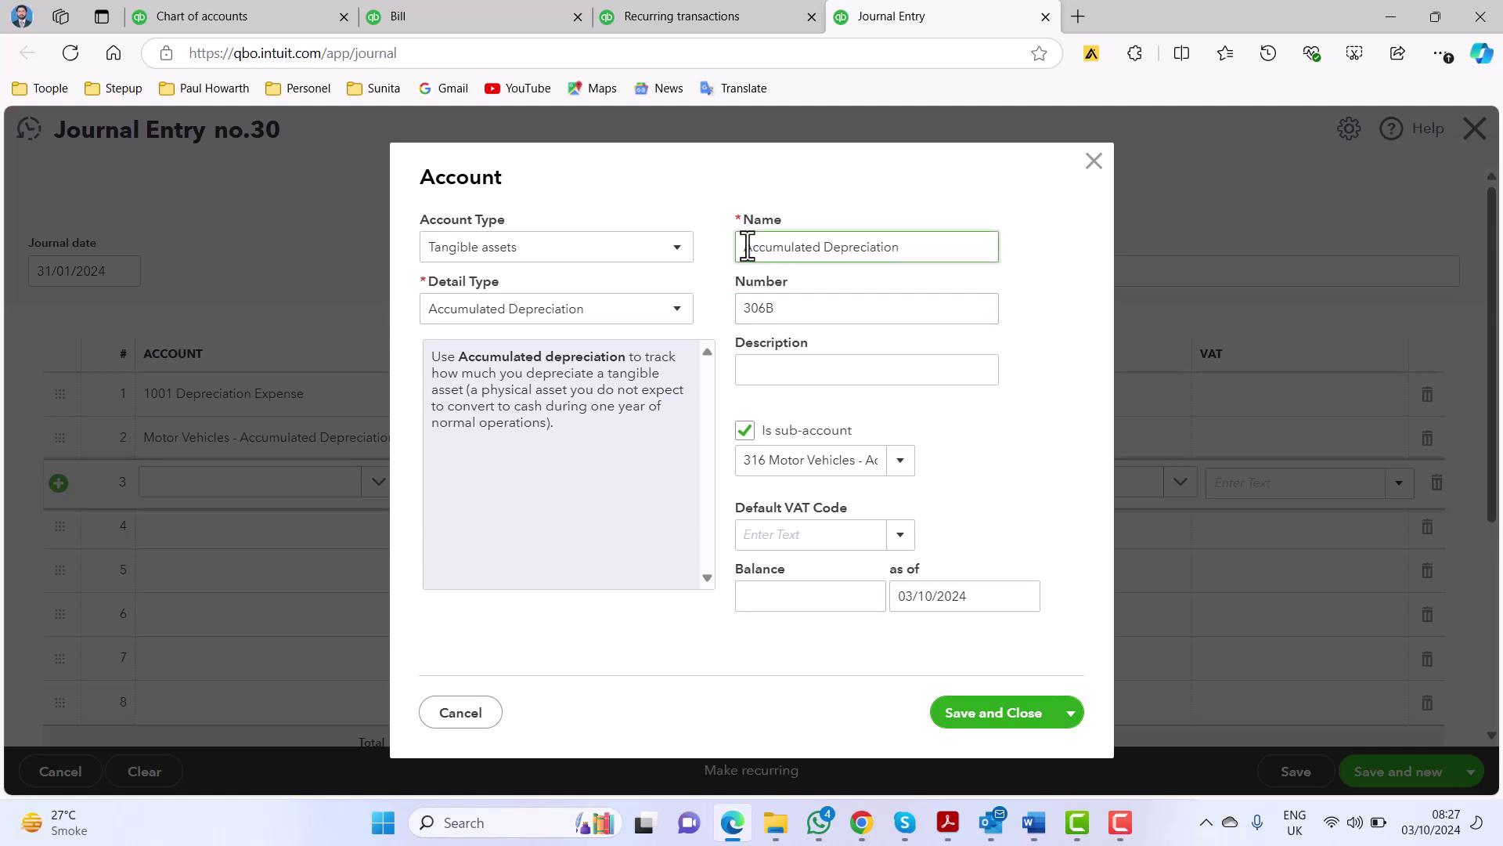
type("Mercedes BHQ 8765 (White)")
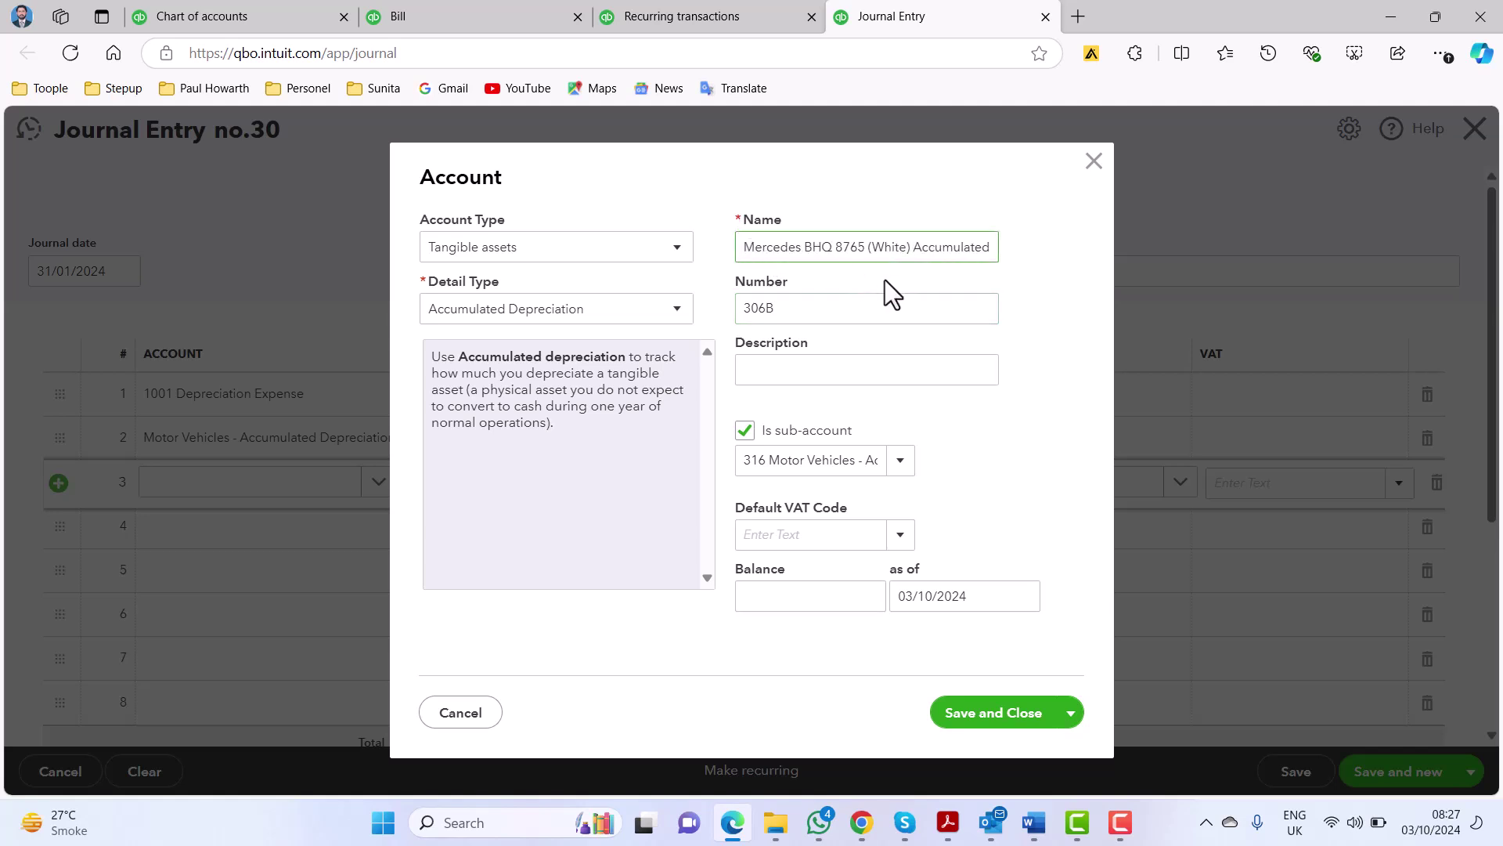
type("-")
left_click(987, 714)
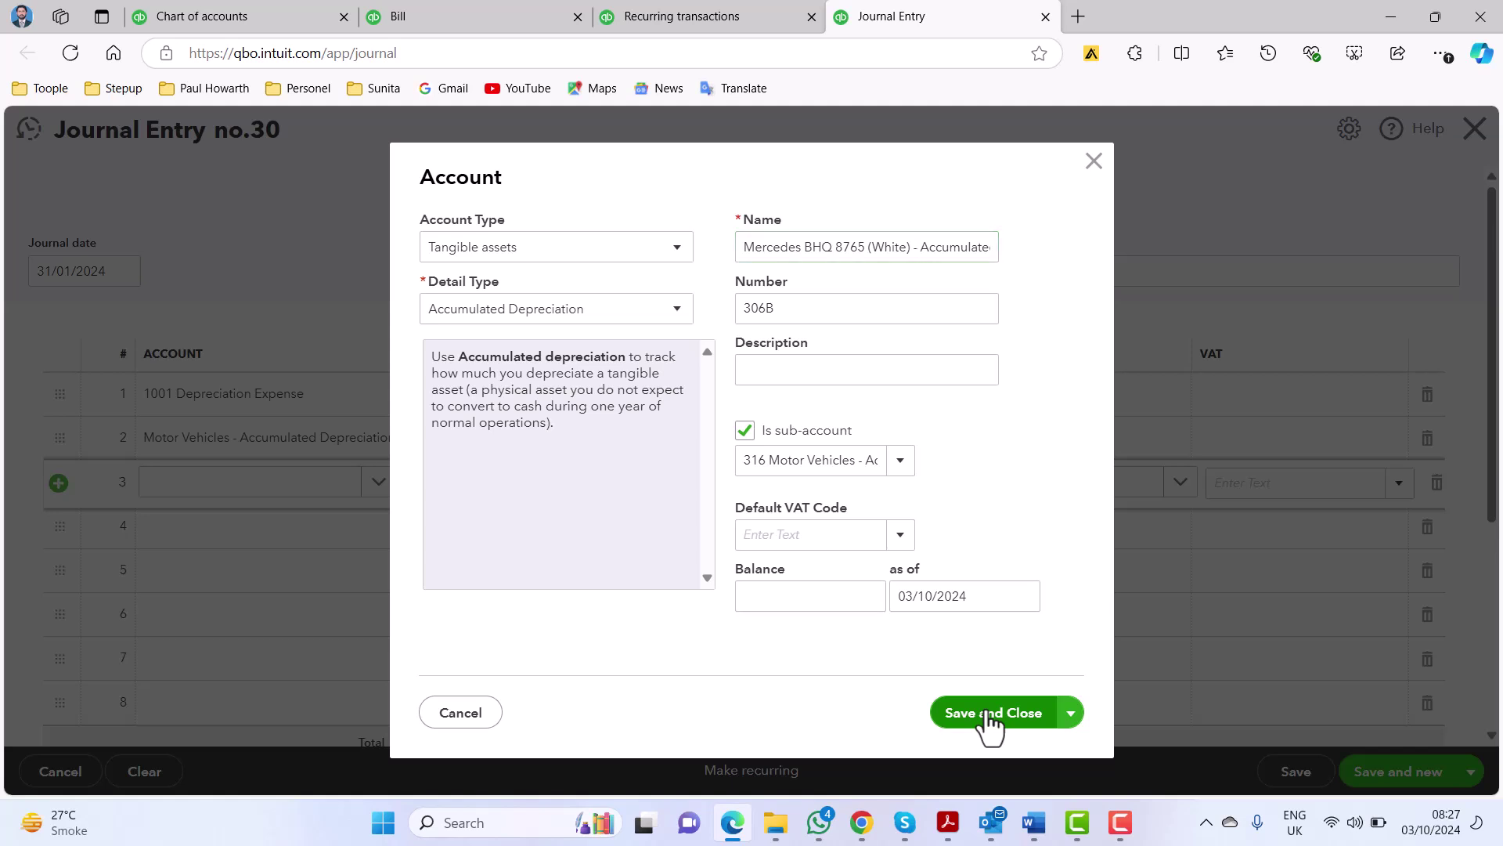
left_click(988, 714)
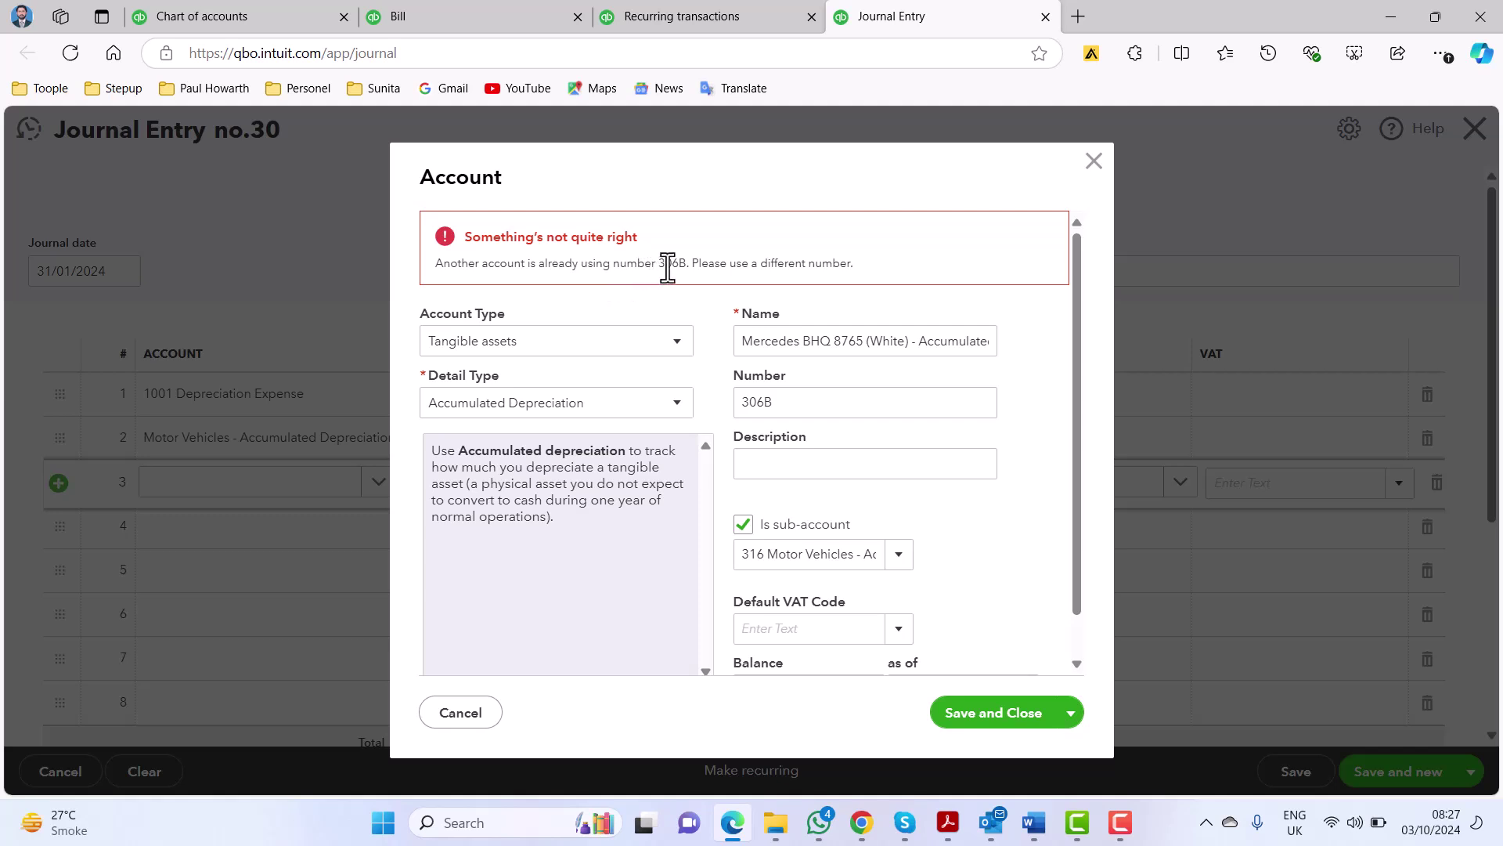
- Check the number used in the chart of accounts, then set the new white Mercedes accumulated depreciation account's number to 316B and save it
left_click(228, 14)
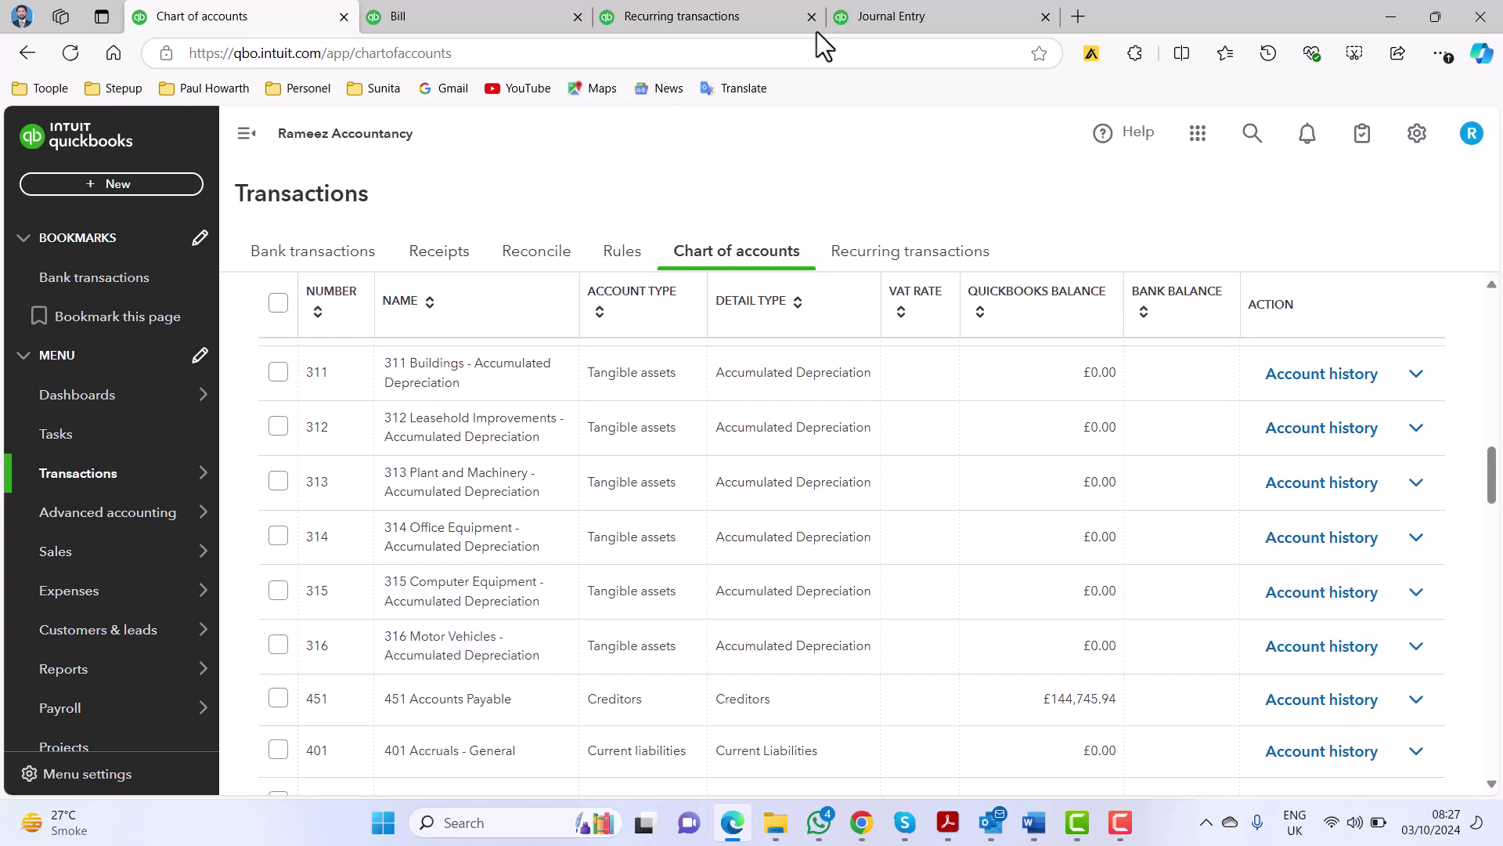
left_click(877, 14)
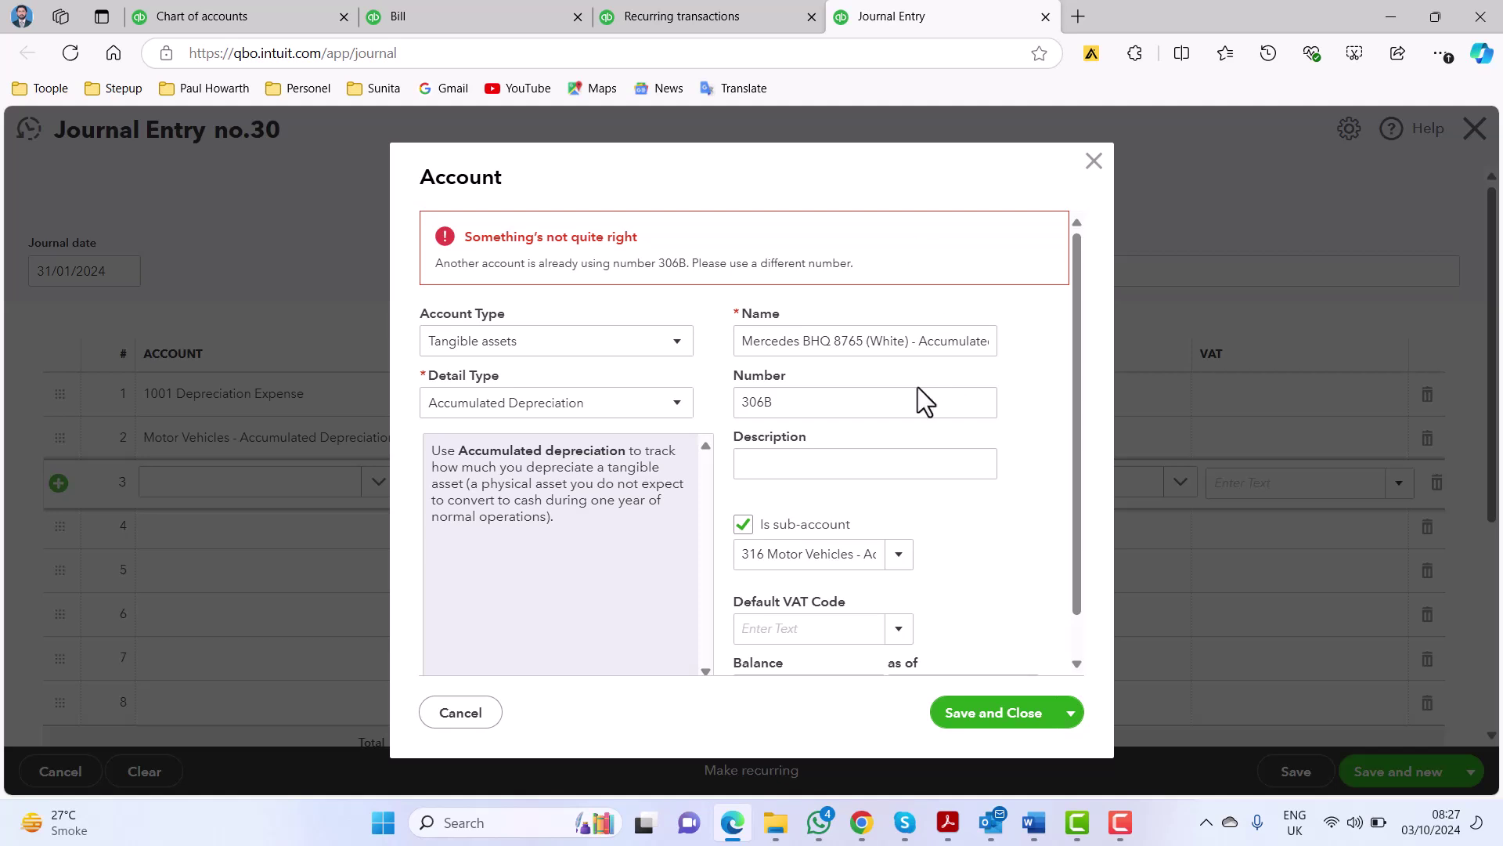
double_click(806, 402)
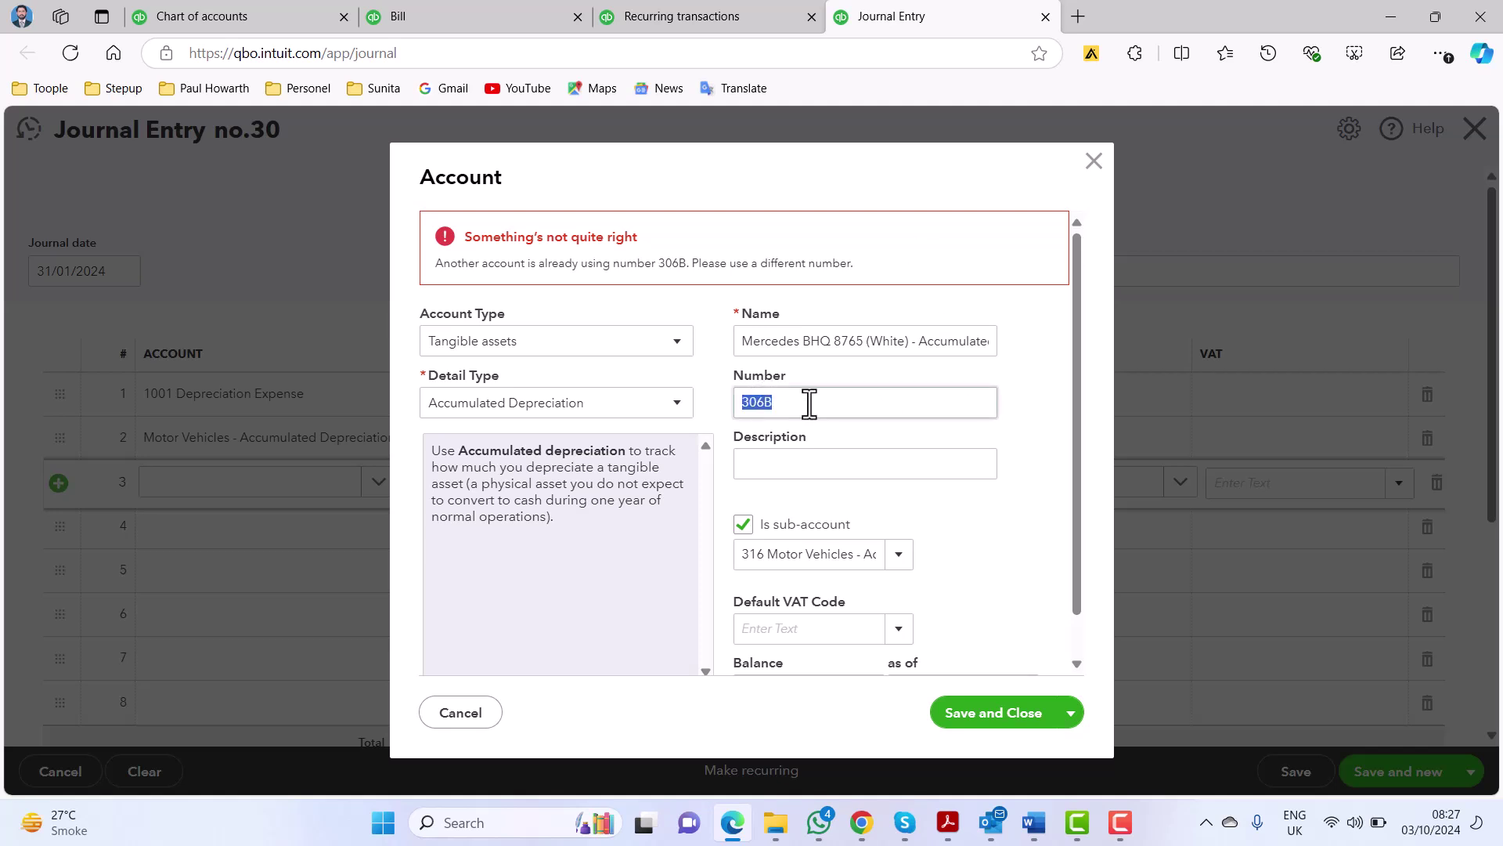
key("Home")
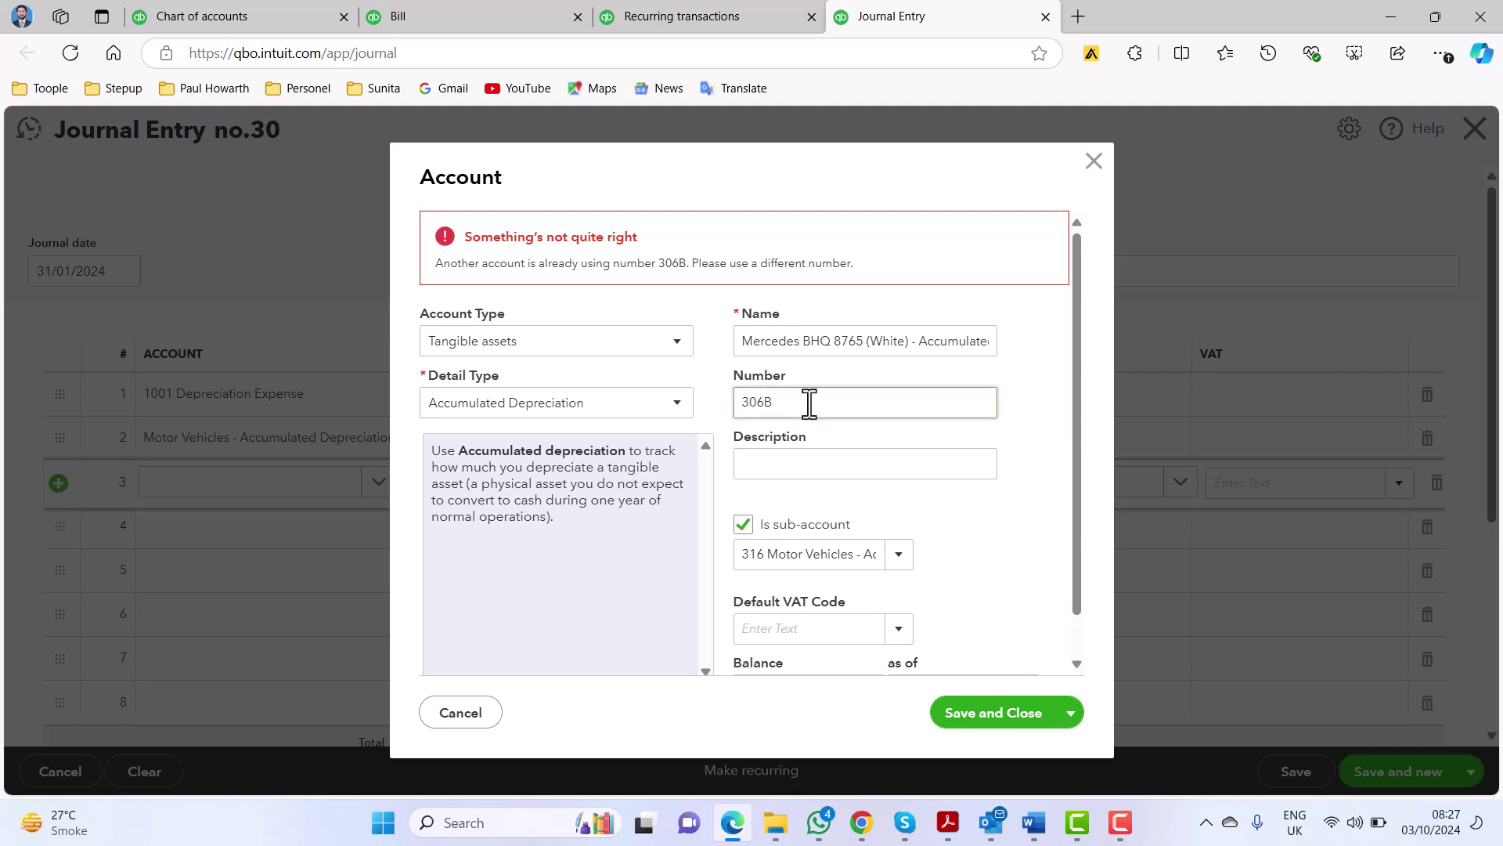
key("Right")
key("Delete")
type("1")
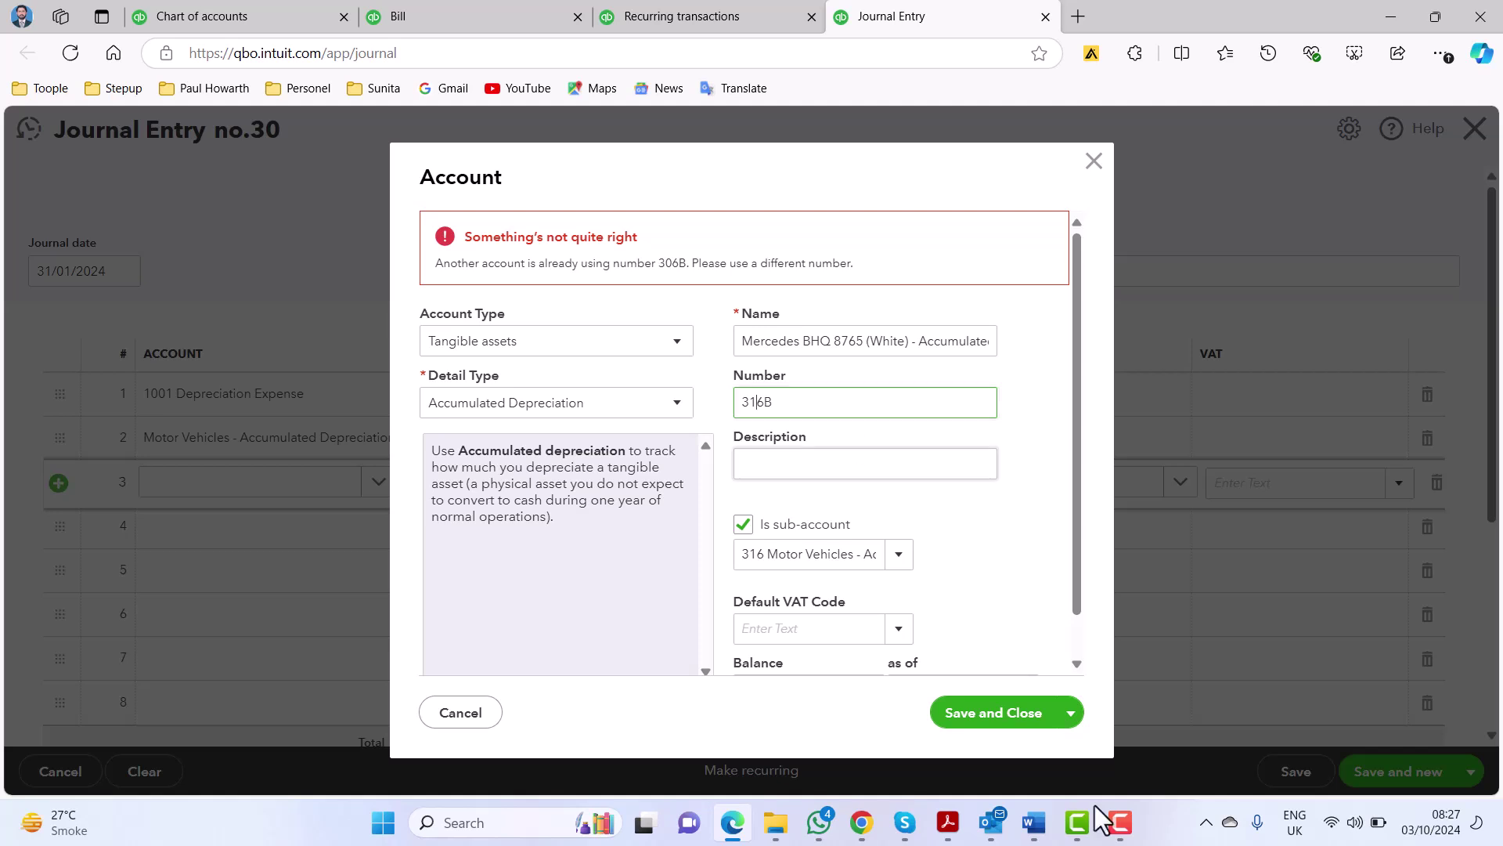
left_click(976, 730)
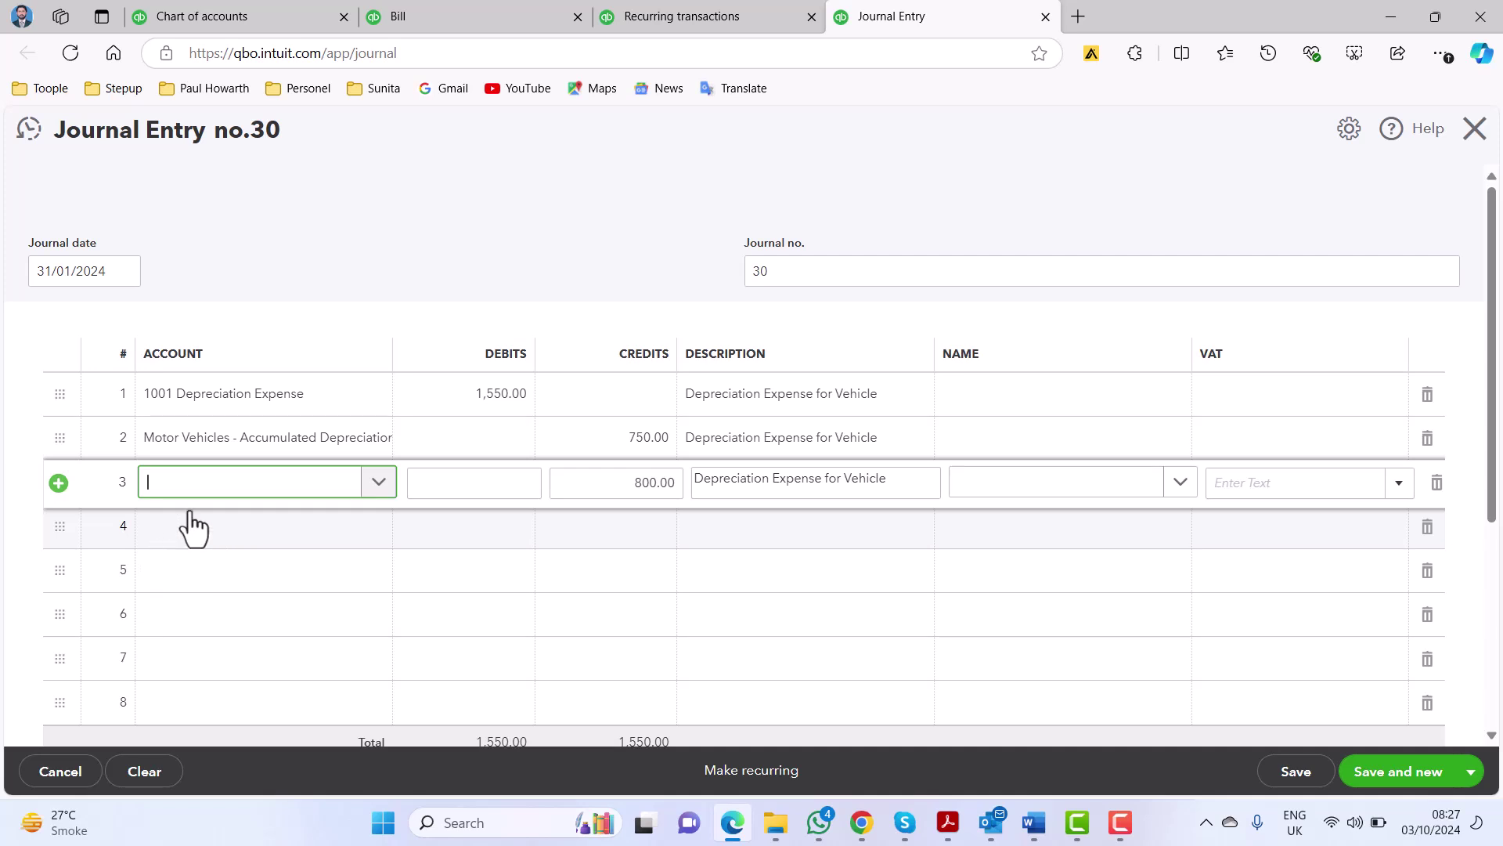
type("316b")
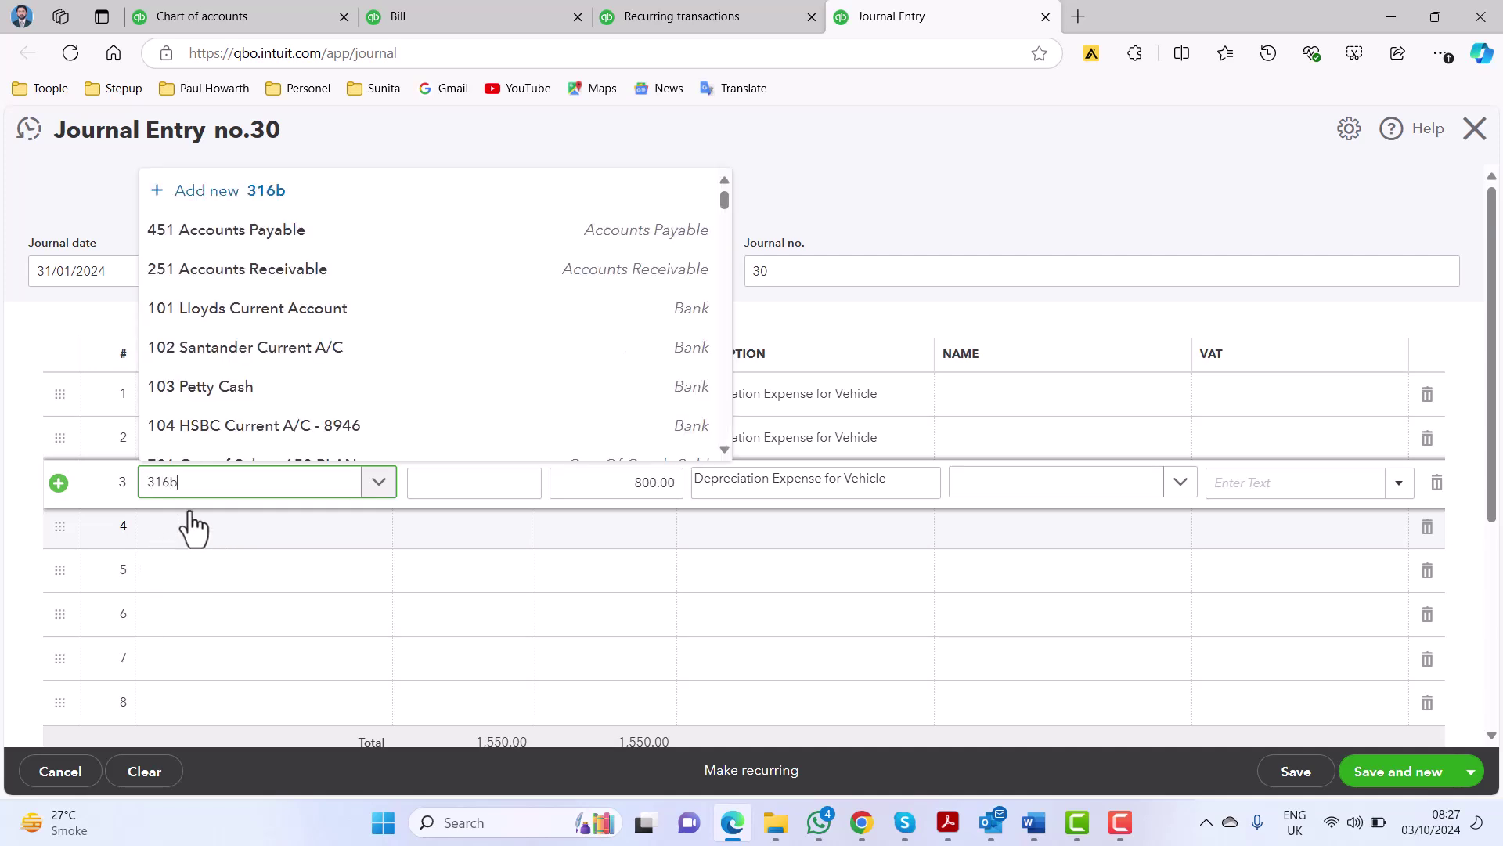
left_click(287, 447)
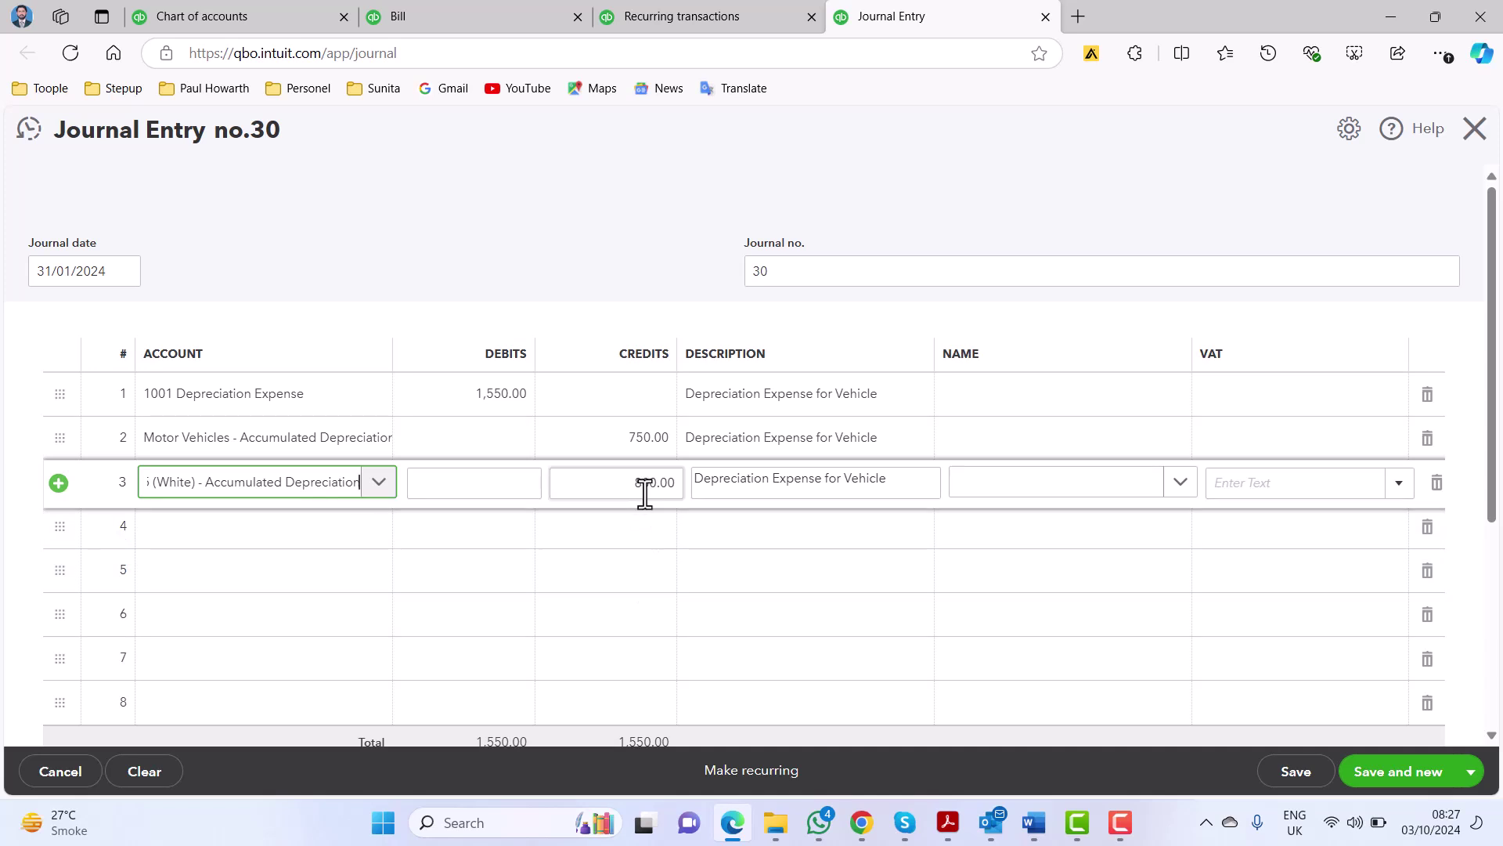
left_click(1384, 783)
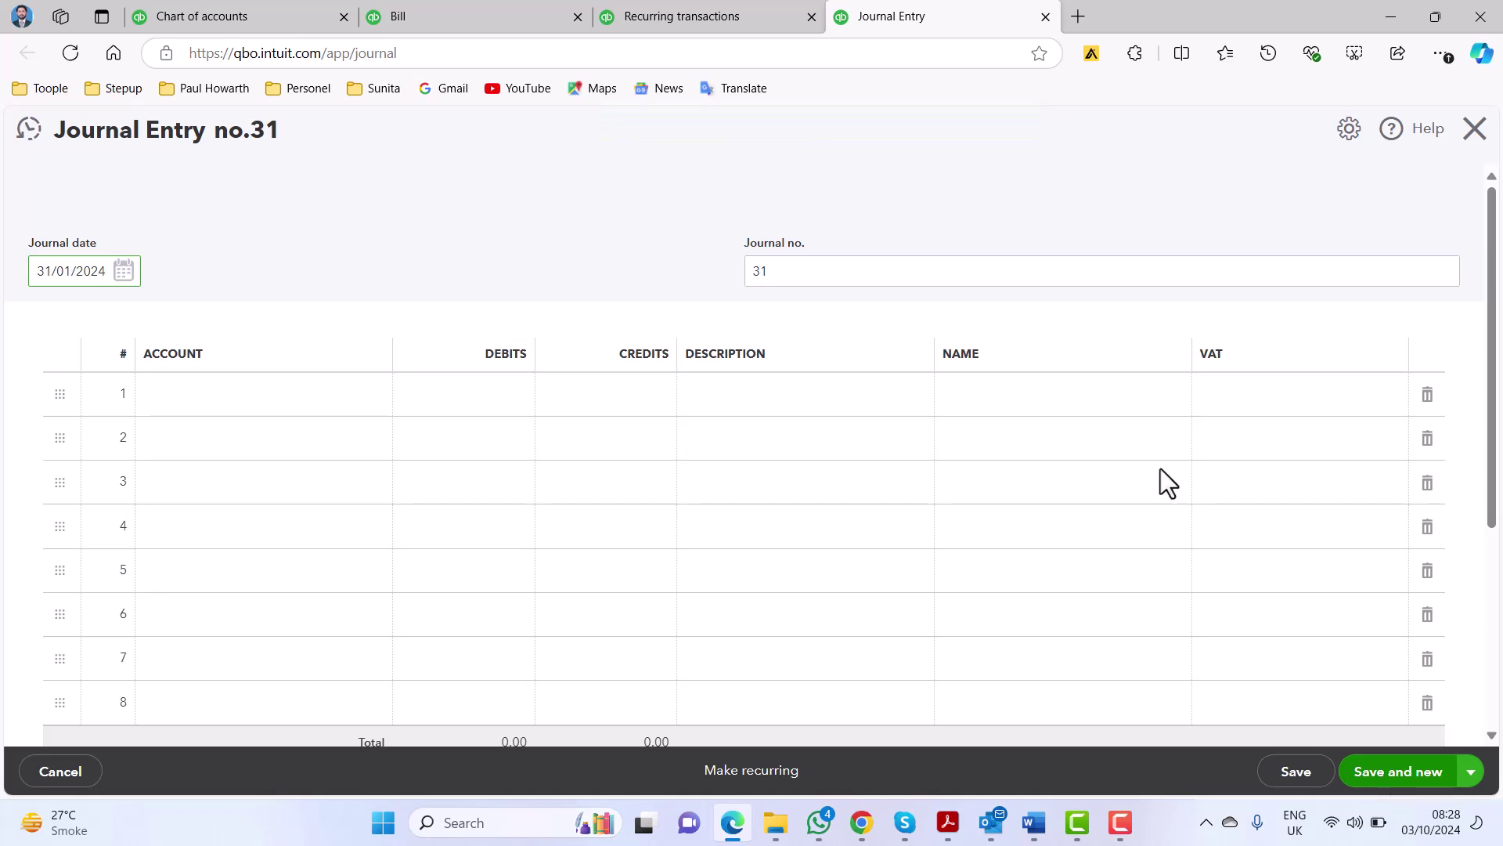
left_click(271, 2)
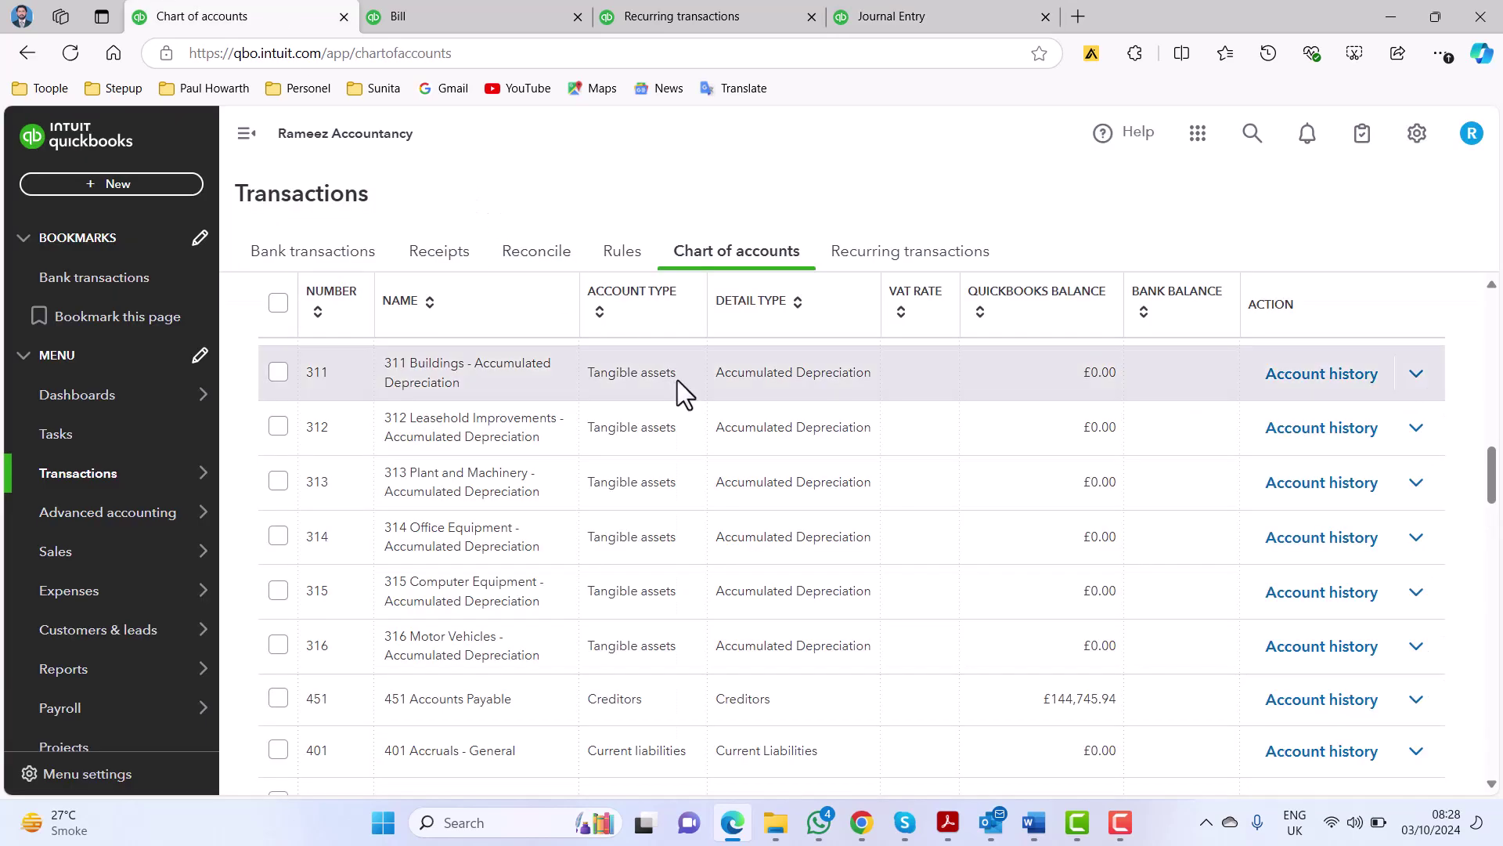
key("F5")
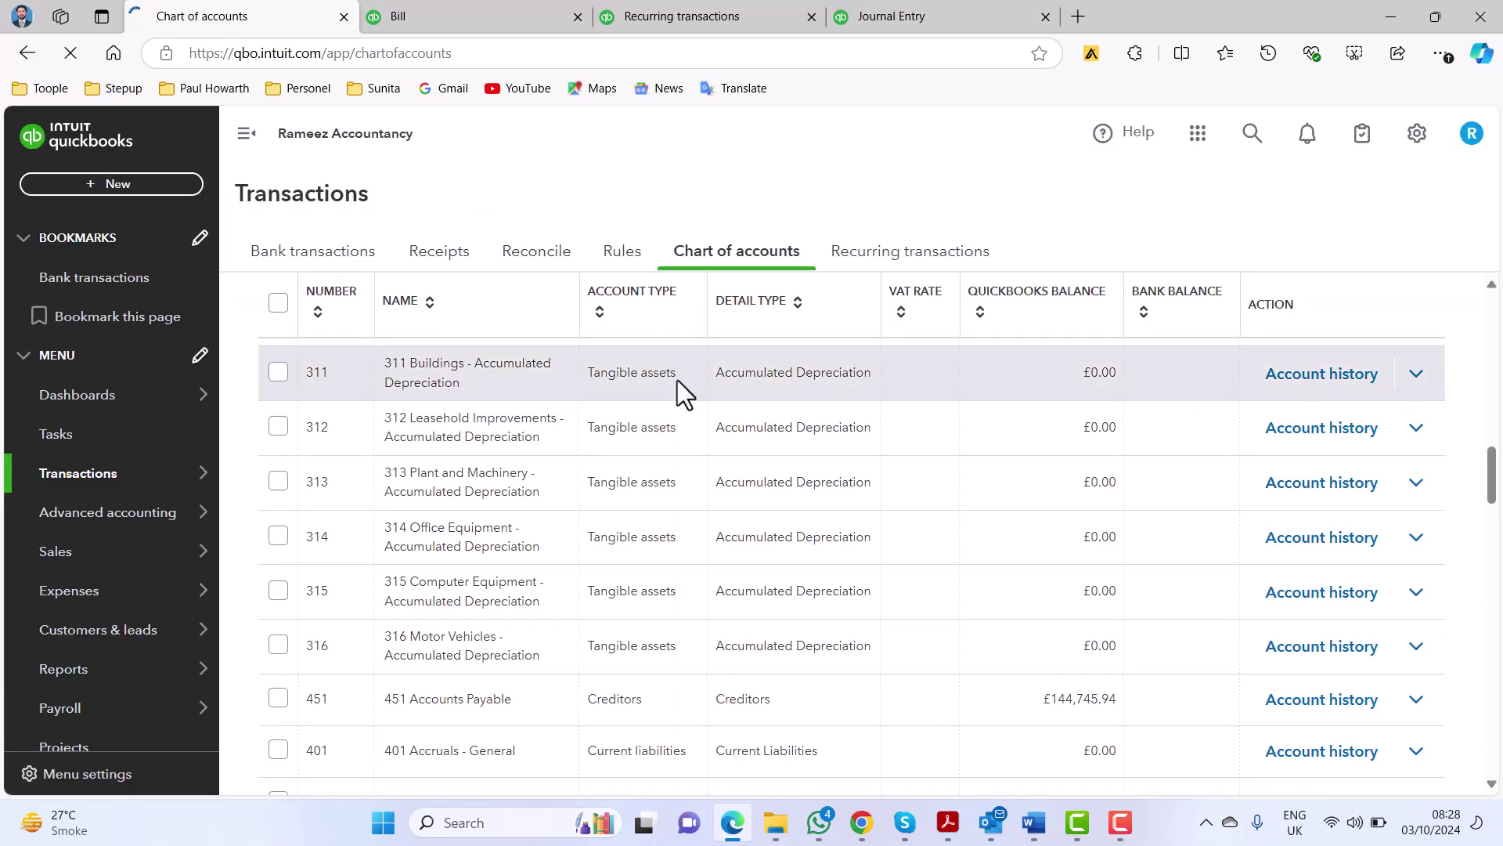
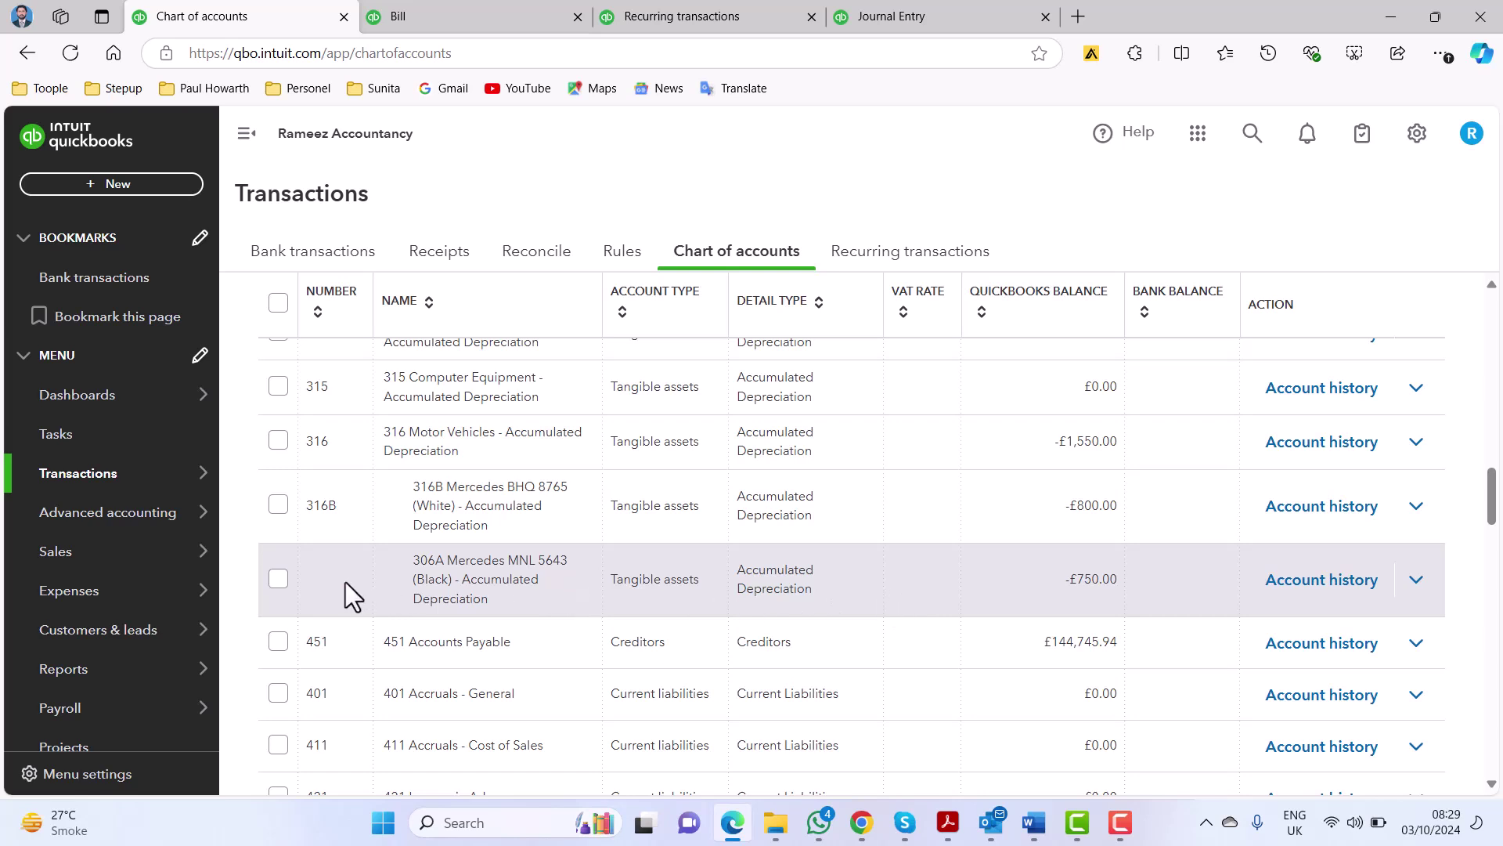
left_click(1414, 588)
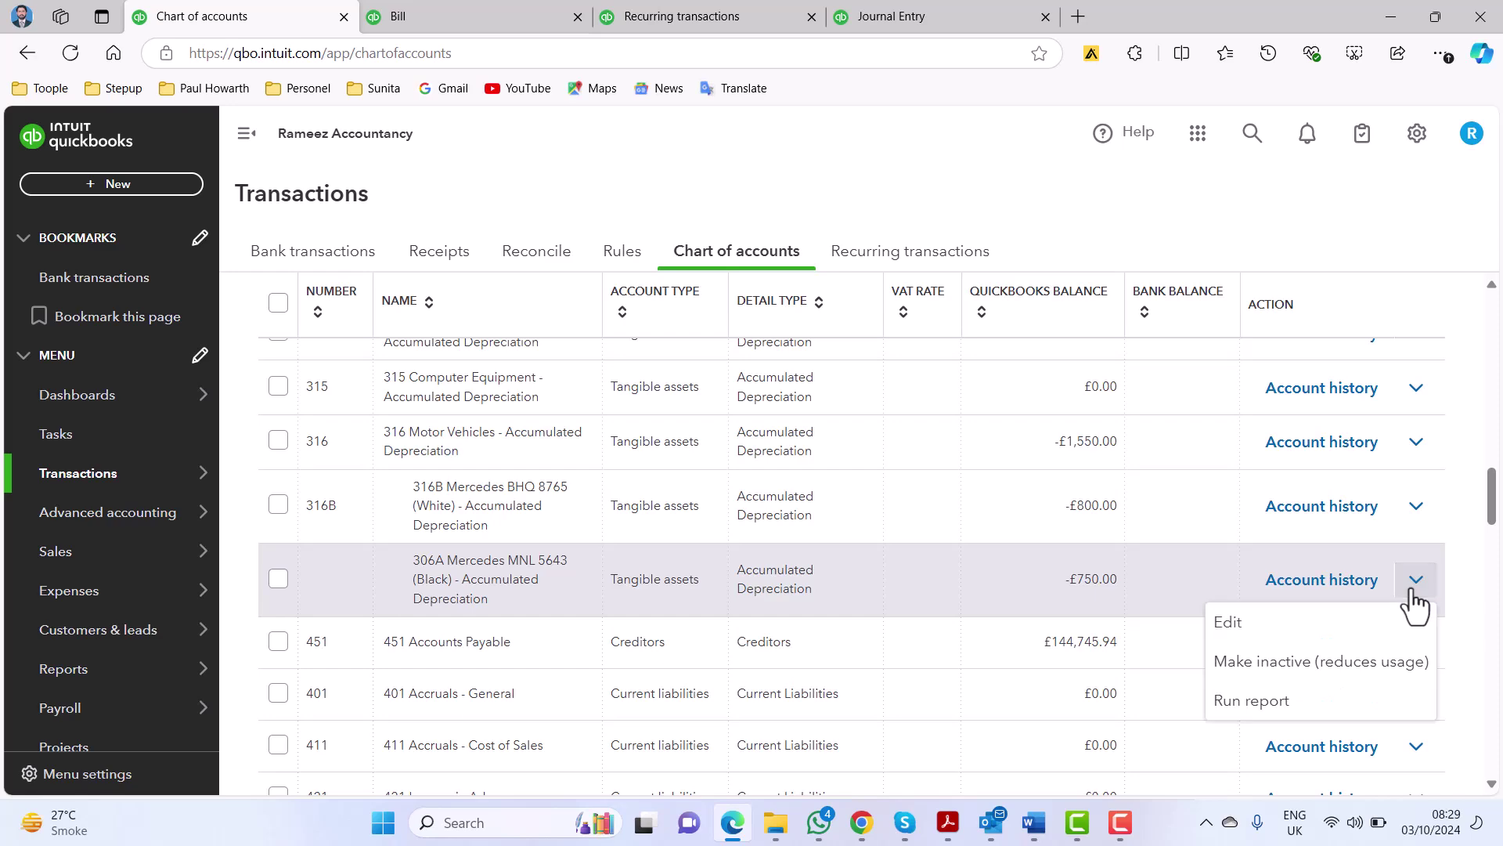
left_click(1292, 621)
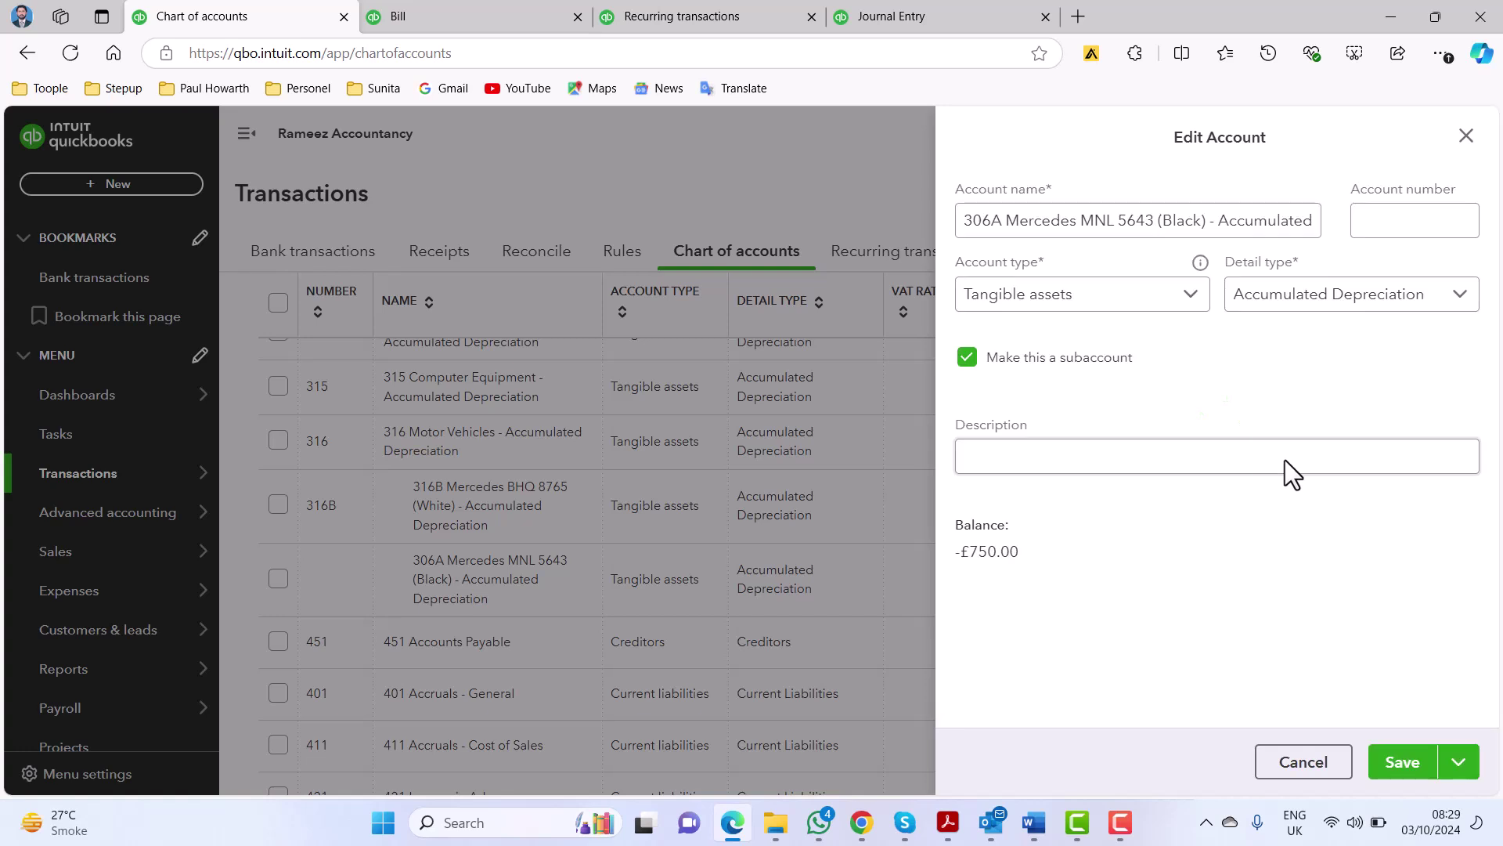
left_click(1378, 229)
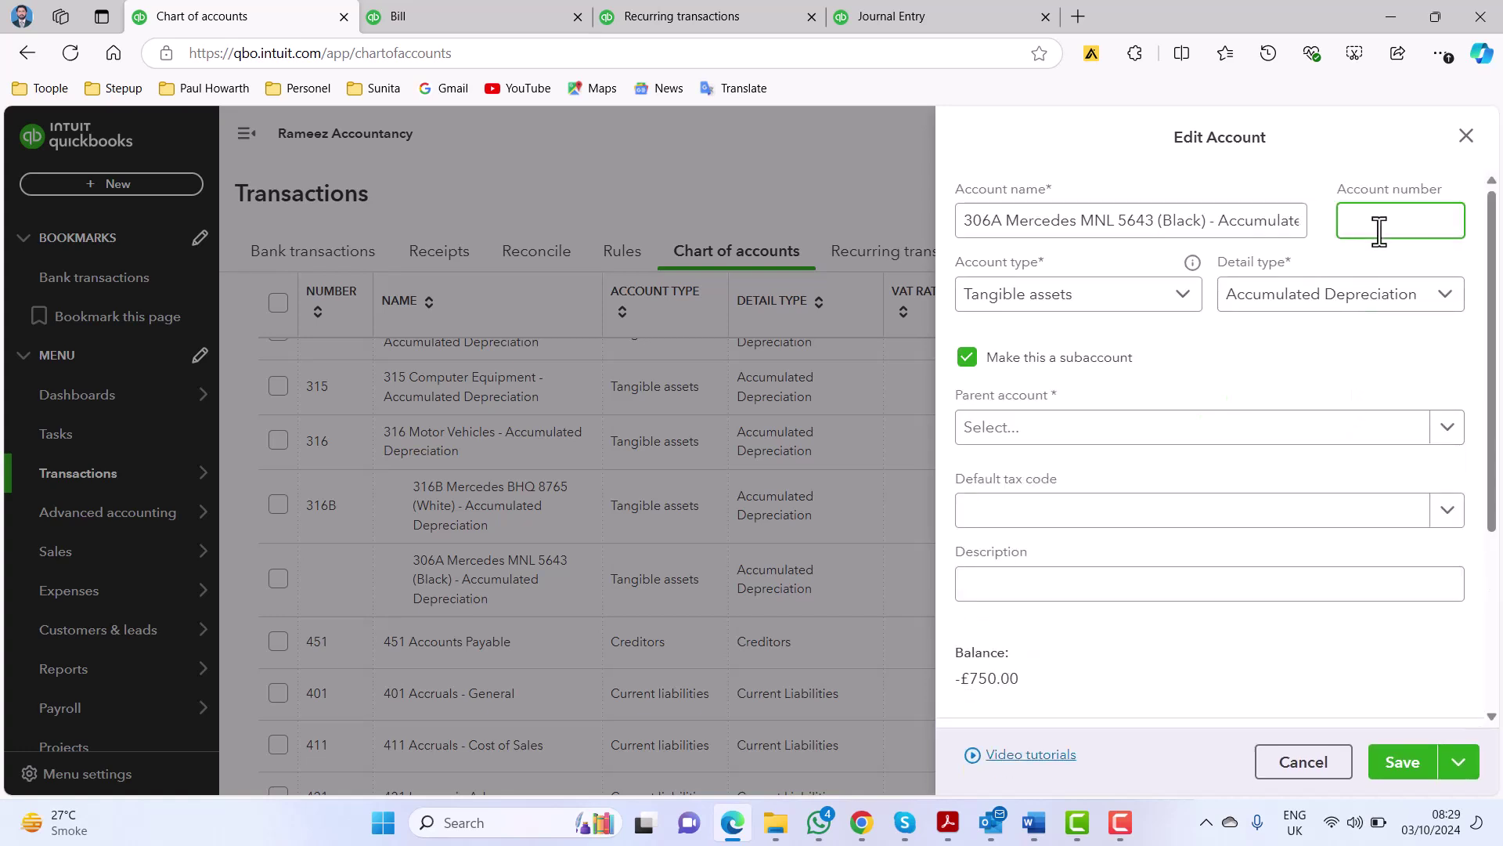
type("316")
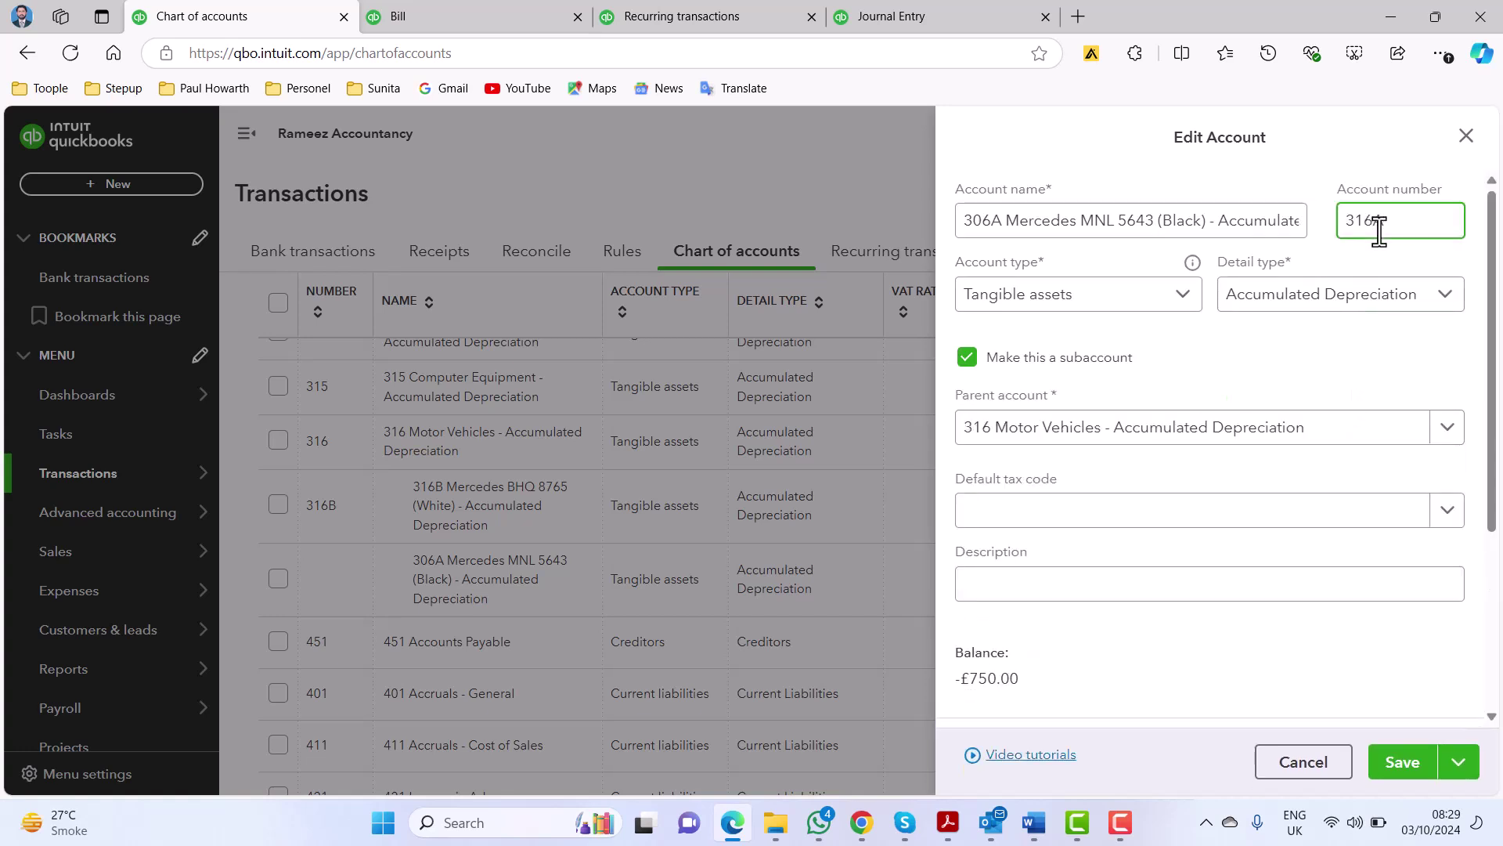
type("A")
- Remove the 306A prefix from the black Mercedes accumulated depreciation account's name and save the account
left_click(981, 229)
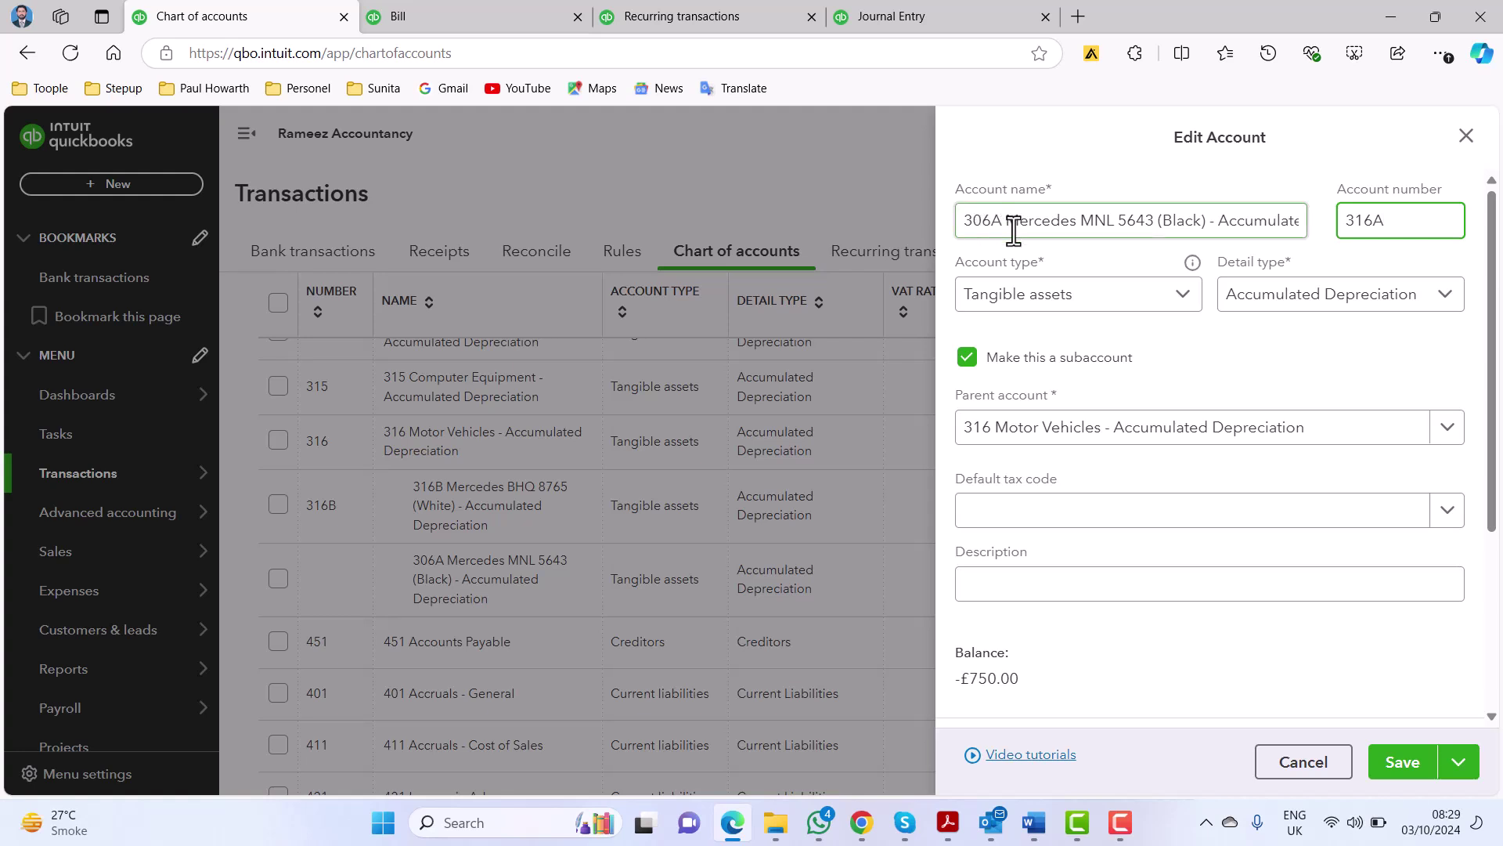
double_click(993, 222)
key("BackSpace")
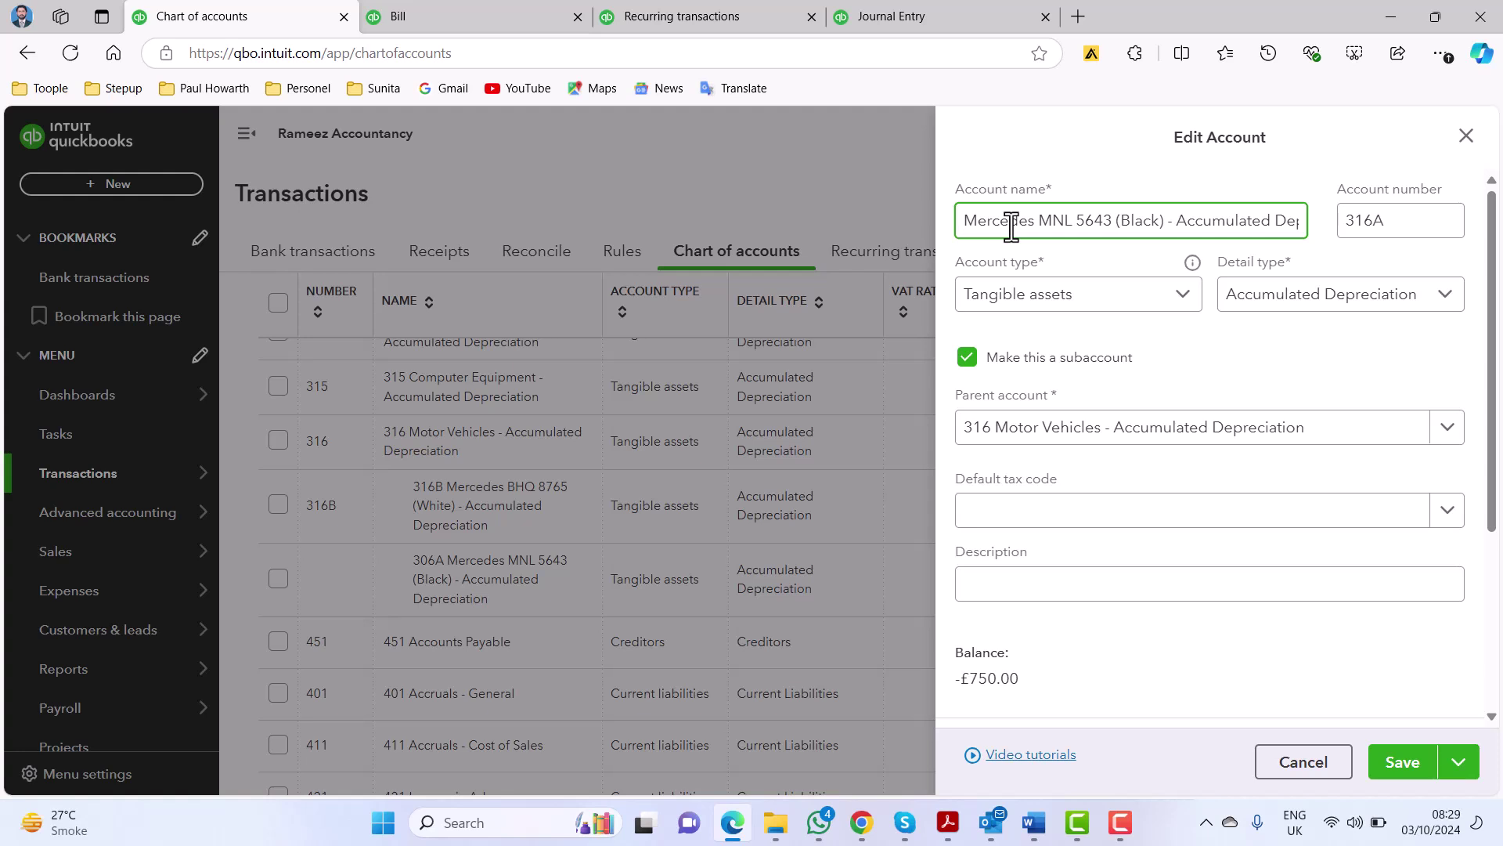
left_click(1401, 220)
left_click(1400, 761)
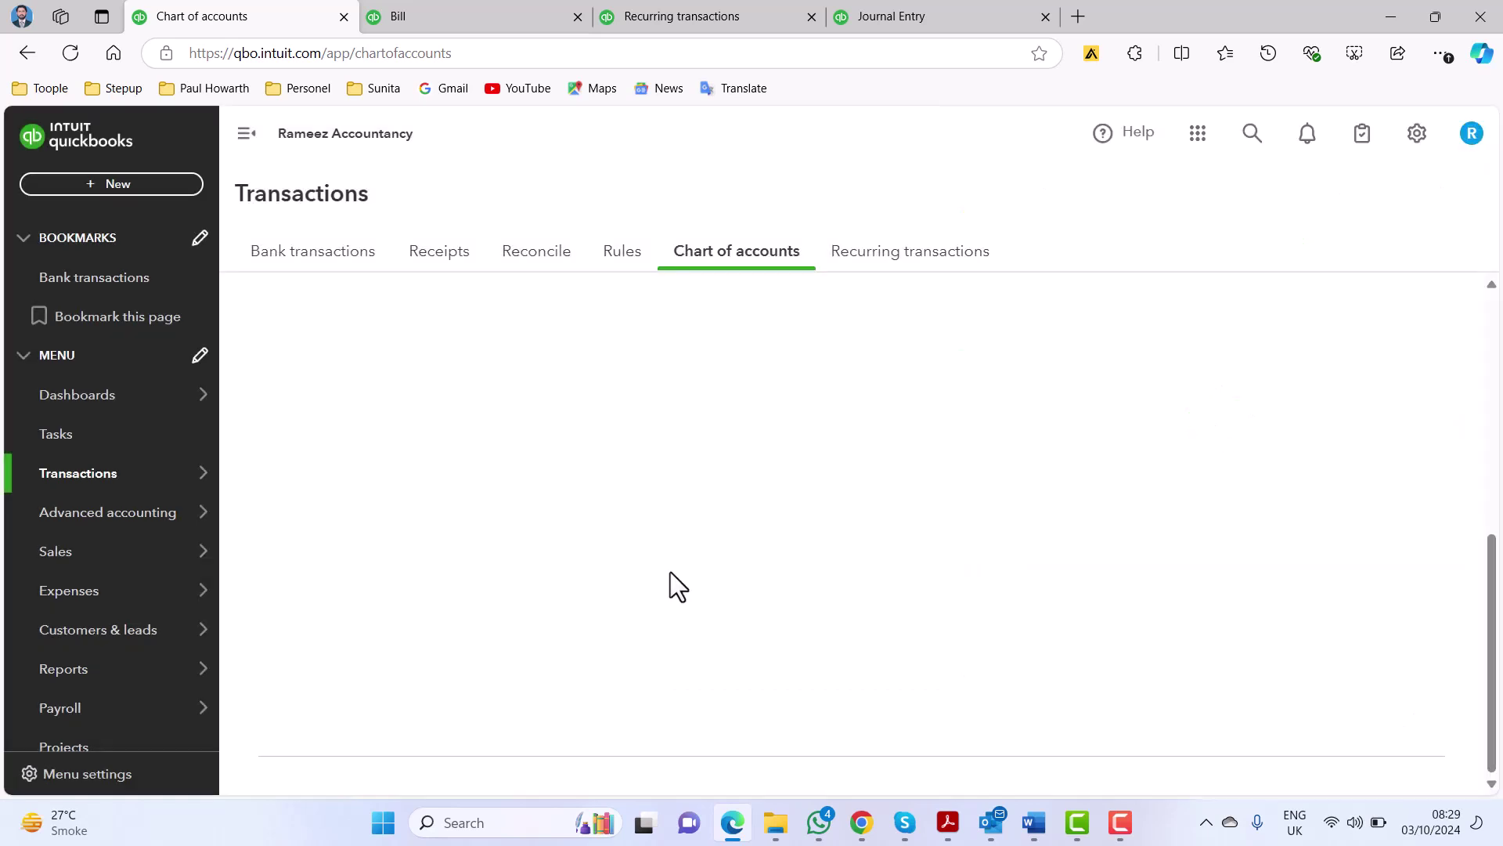